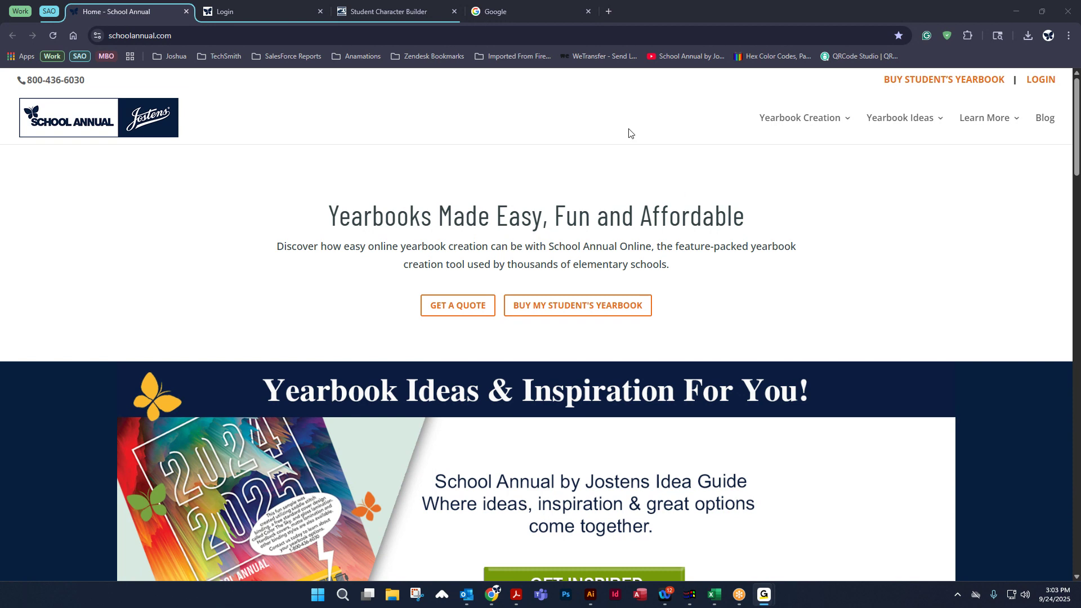
# - Open the Yearbook Avenue login page from the School Annual home page's LOGIN link
pyautogui.moveTo(1060, 380)
pyautogui.moveTo(1022, 131)
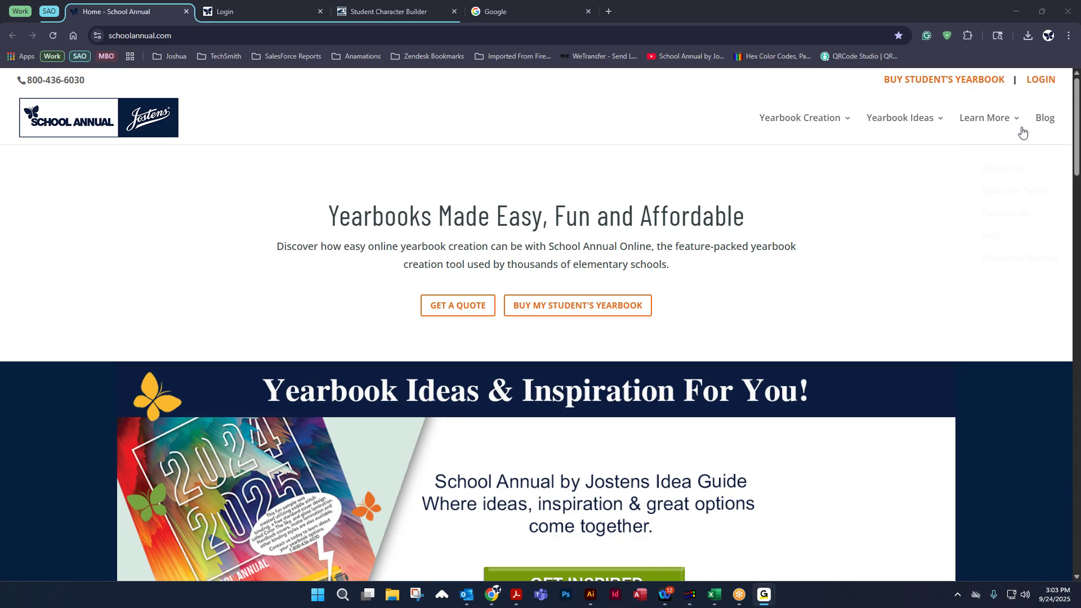
pyautogui.click(1041, 80)
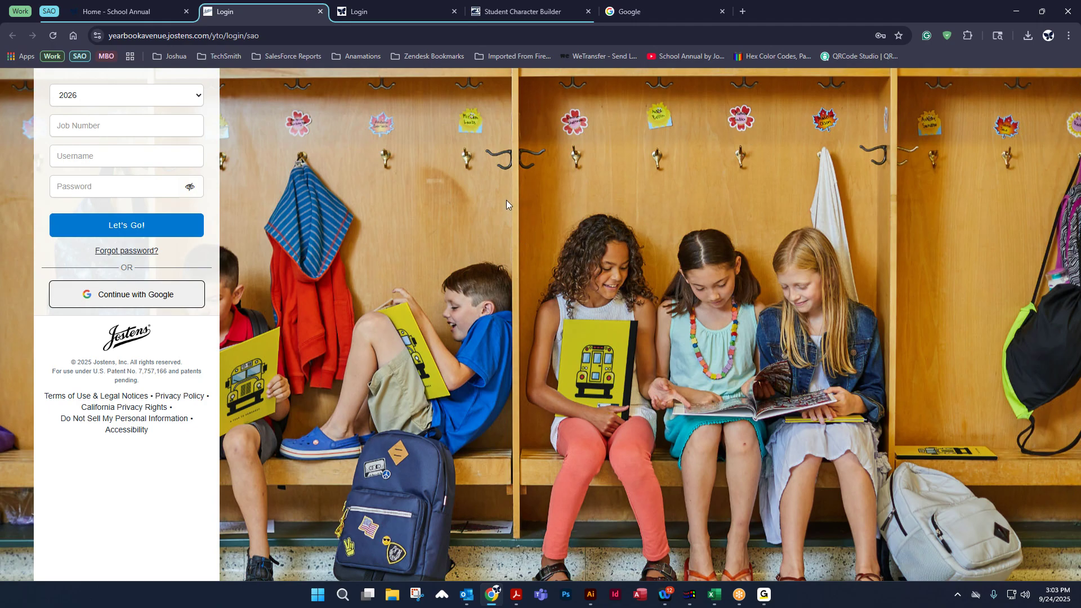
# - Keep 2026 as the yearbook year and enter the school's job number, adviser username and password
pyautogui.click(199, 97)
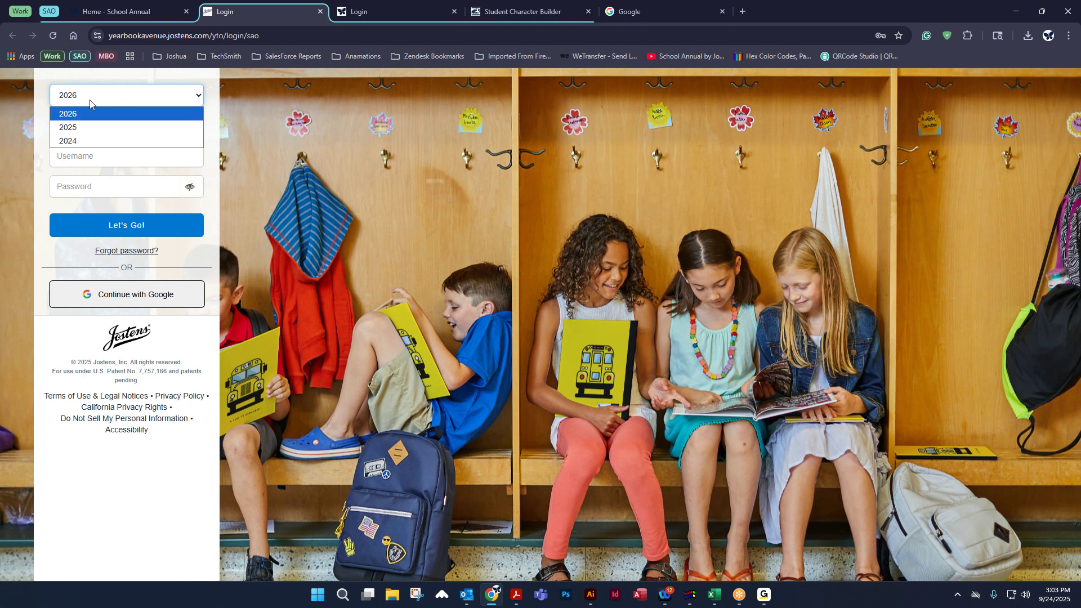
pyautogui.click(150, 115)
pyautogui.click(176, 125)
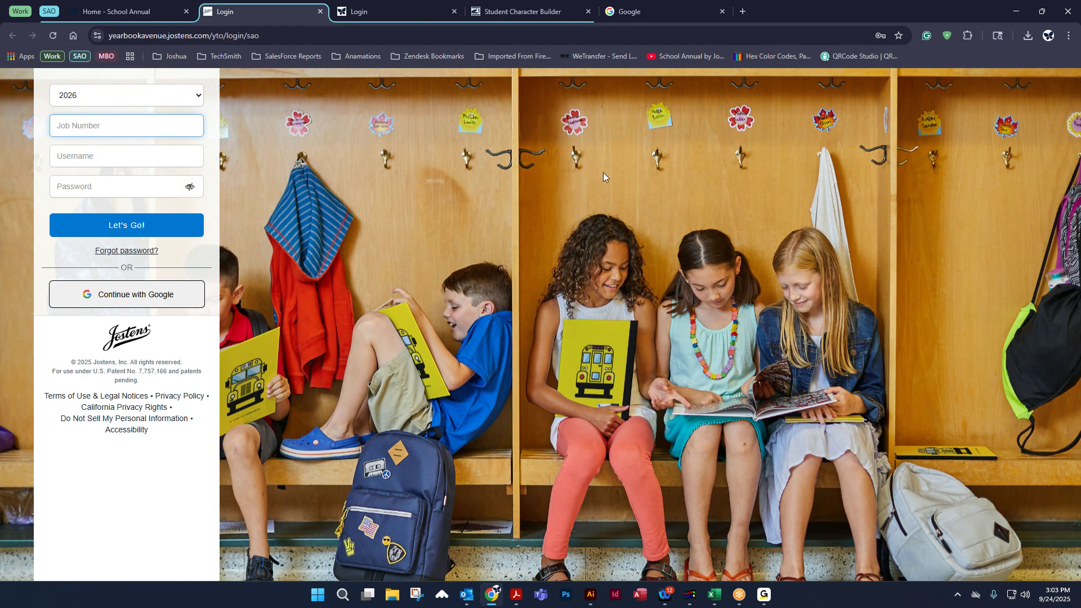
pyautogui.write('700000')
pyautogui.press('Tab')
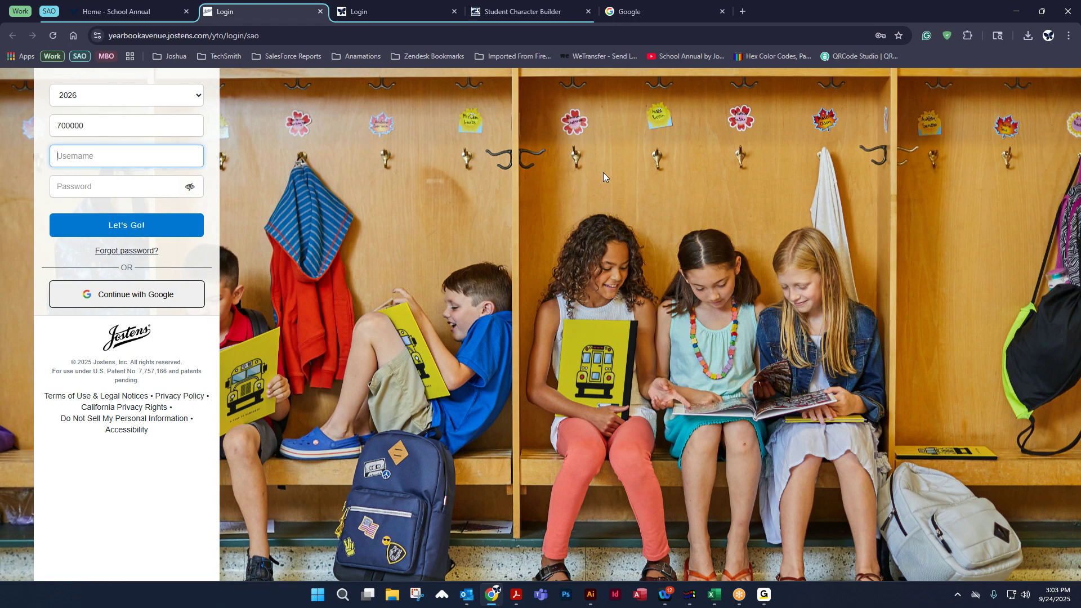
pyautogui.write('Adviser1')
pyautogui.press('Tab')
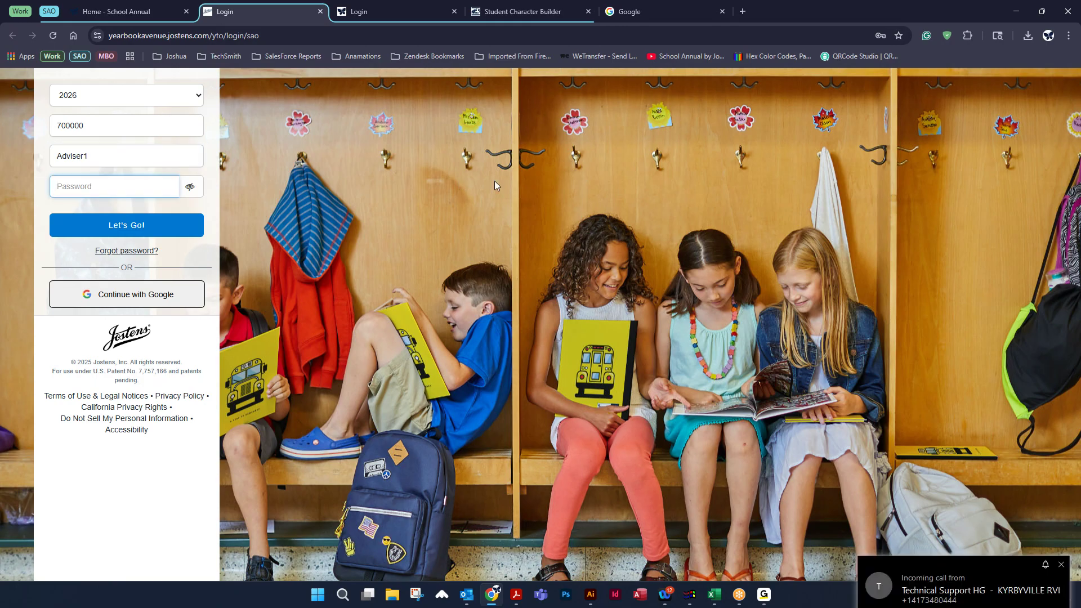
pyautogui.write('•••••••••')
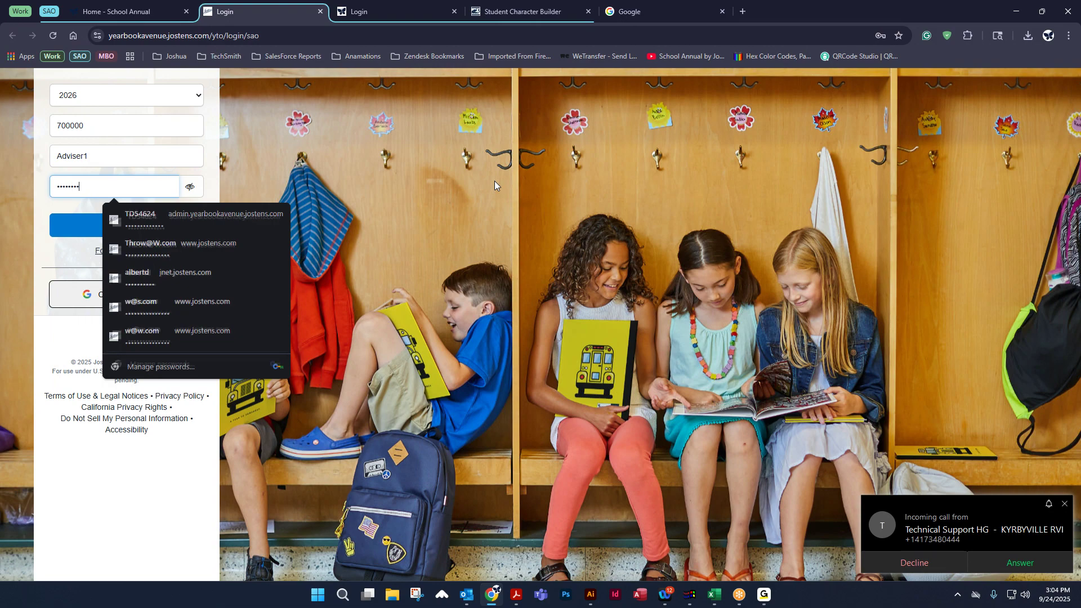
# - Submit the sign-in to load the Sunrise Demo dashboard showing 60 pages remaining
pyautogui.press('Return')
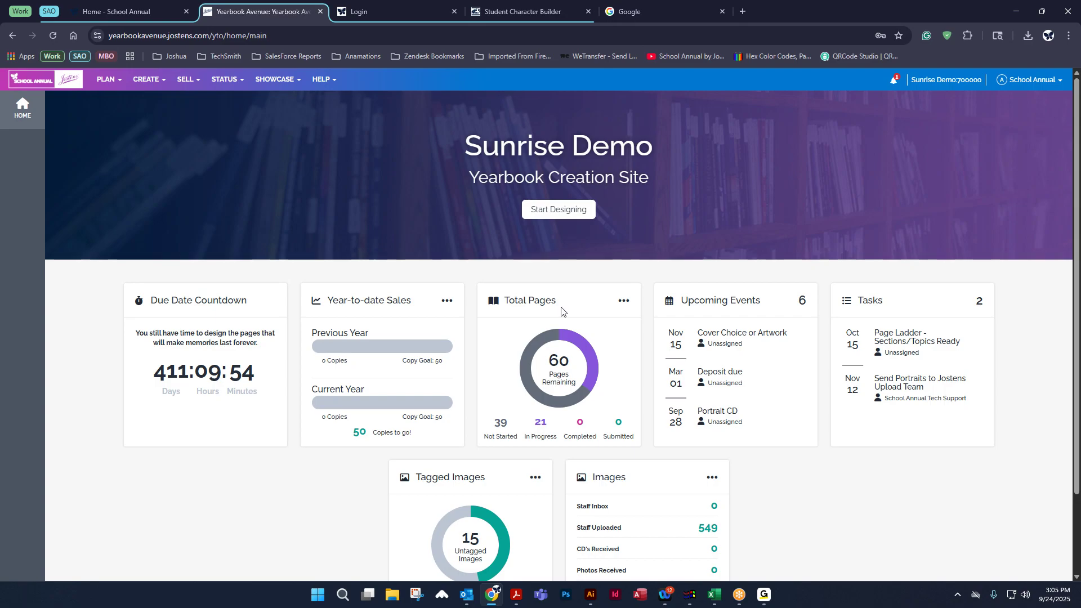
pyautogui.moveTo(568, 361); pyautogui.dragTo(549, 362)
pyautogui.click(630, 369)
pyautogui.moveTo(496, 422); pyautogui.dragTo(514, 425)
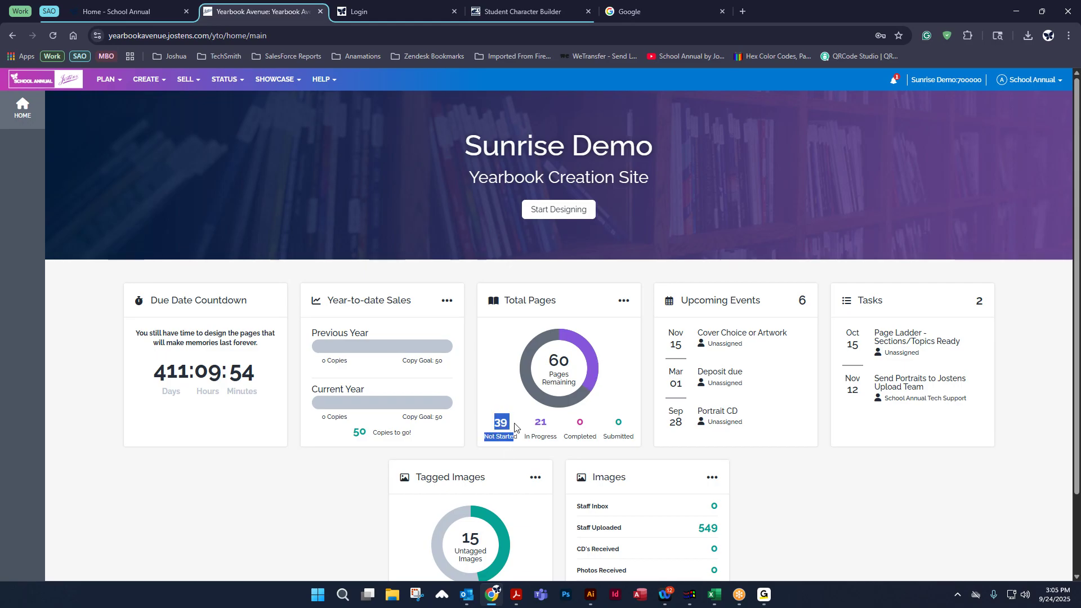
pyautogui.click(510, 446)
pyautogui.doubleClick(536, 424)
pyautogui.click(555, 431)
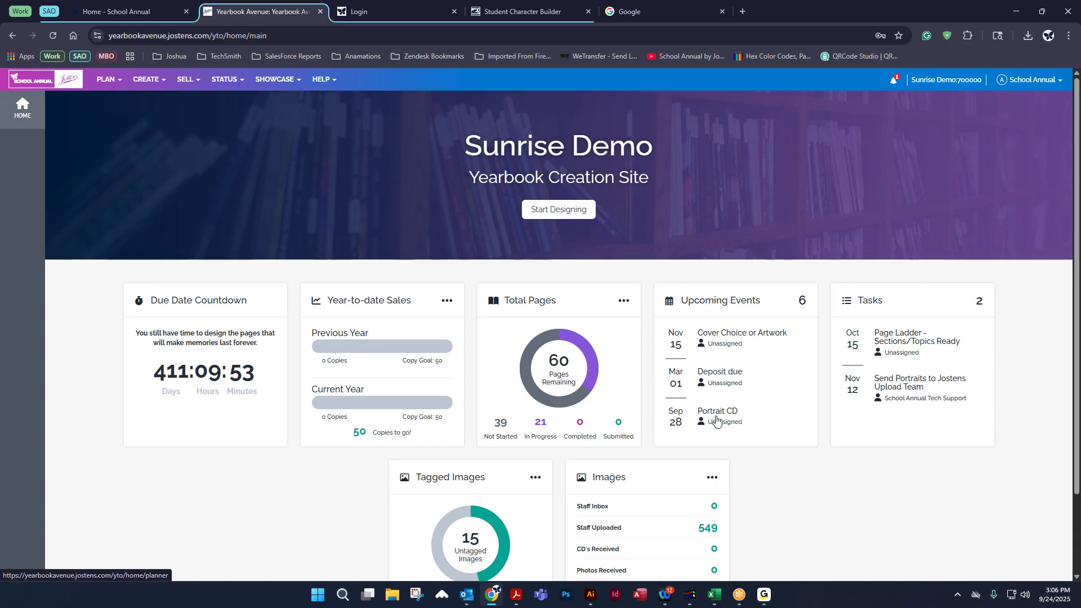
# - Open the Planner from Upcoming Events and scroll through its six events and two tasks
pyautogui.click(716, 304)
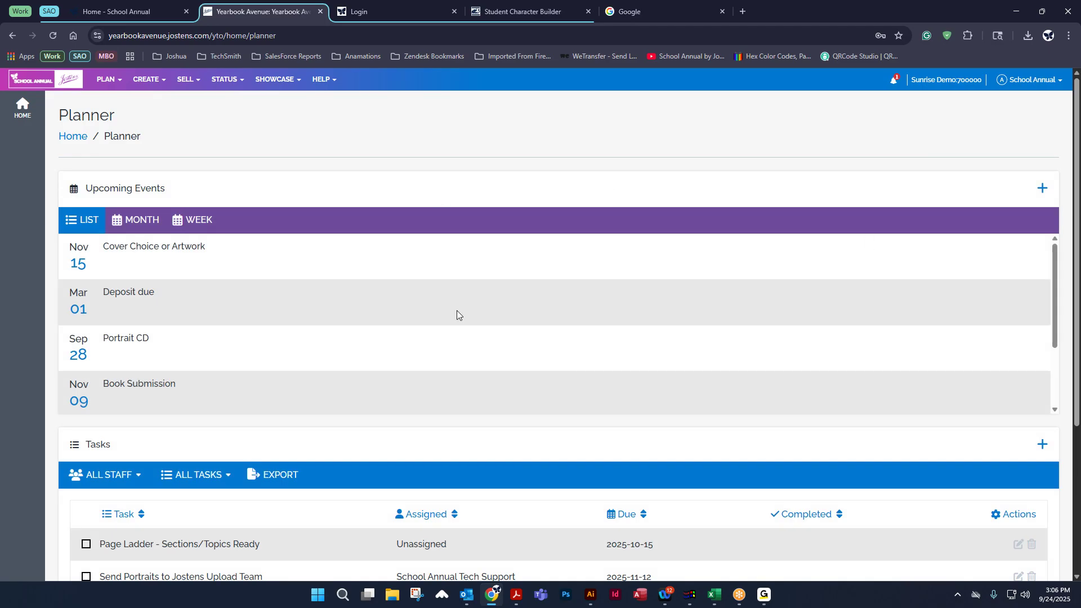
pyautogui.scroll(-2, 410, 393)
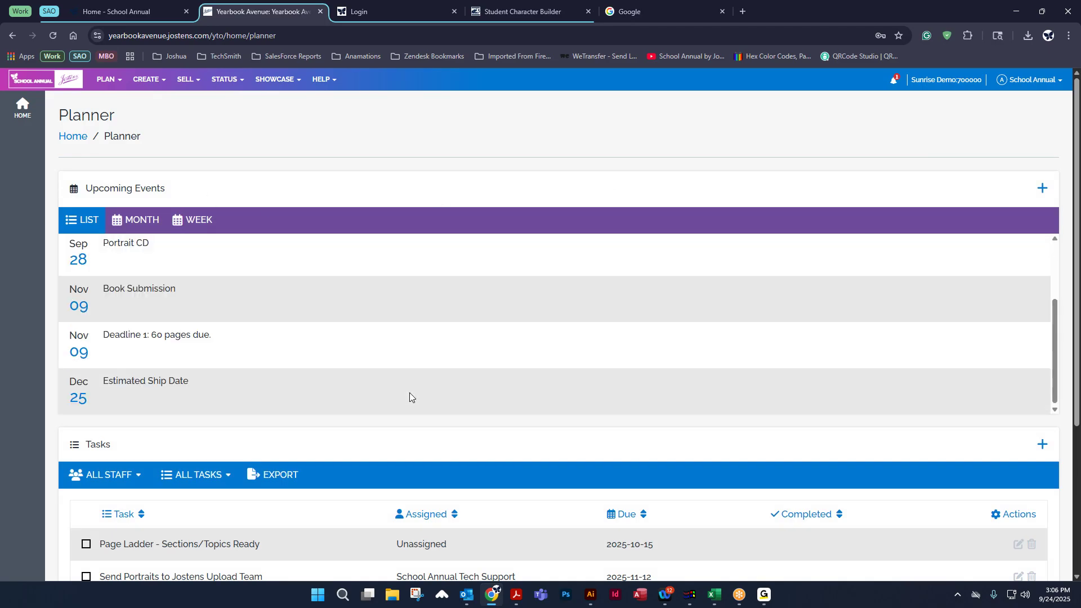
pyautogui.scroll(-3, 285, 505)
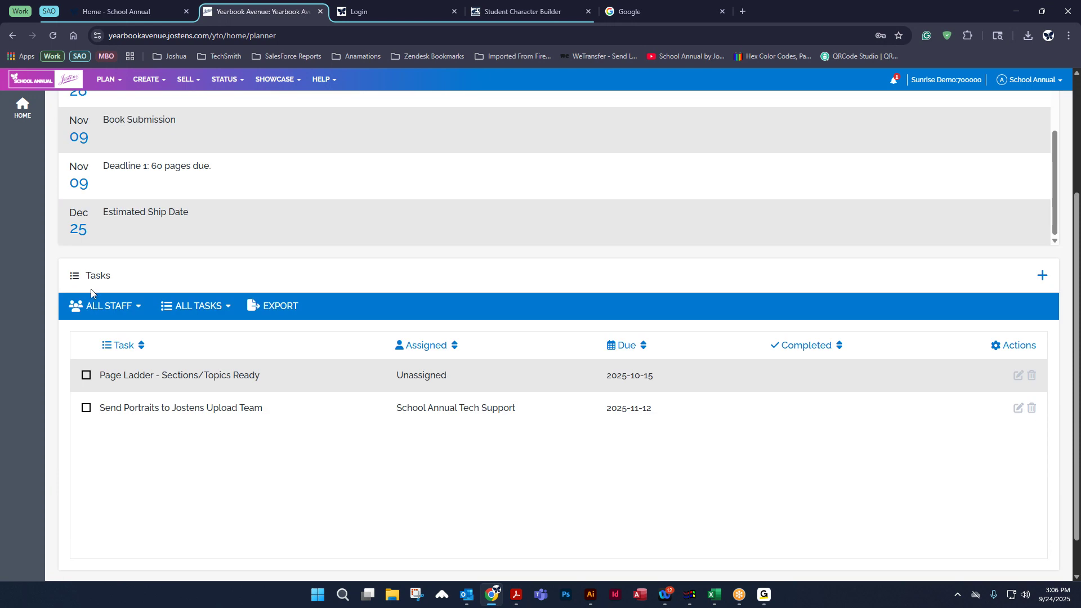
pyautogui.scroll(3, 695, 486)
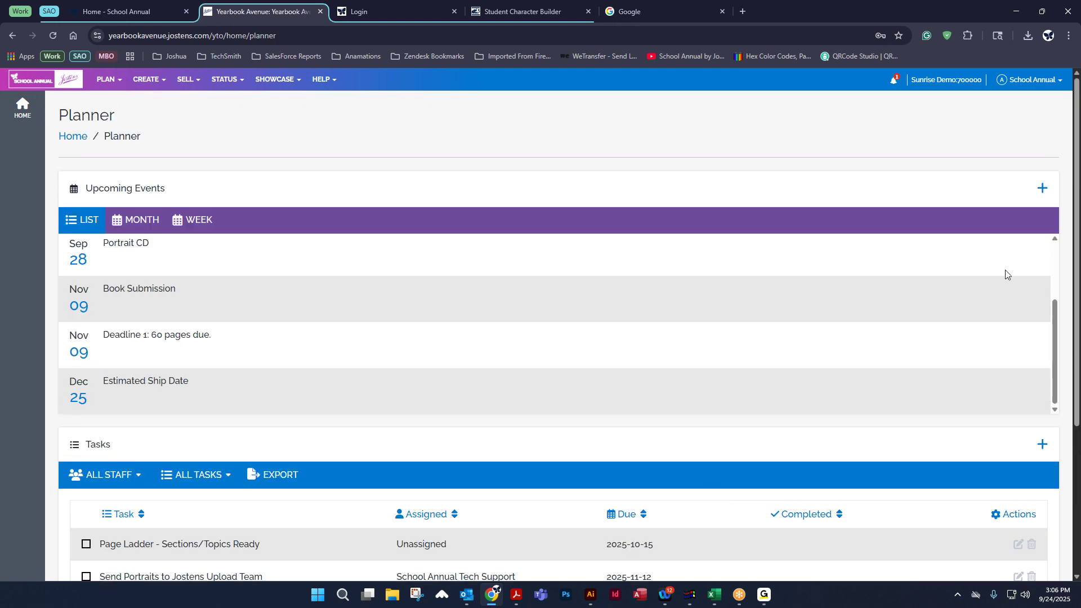
pyautogui.scroll(2, 613, 391)
pyautogui.scroll(-2, 614, 391)
pyautogui.scroll(2, 614, 392)
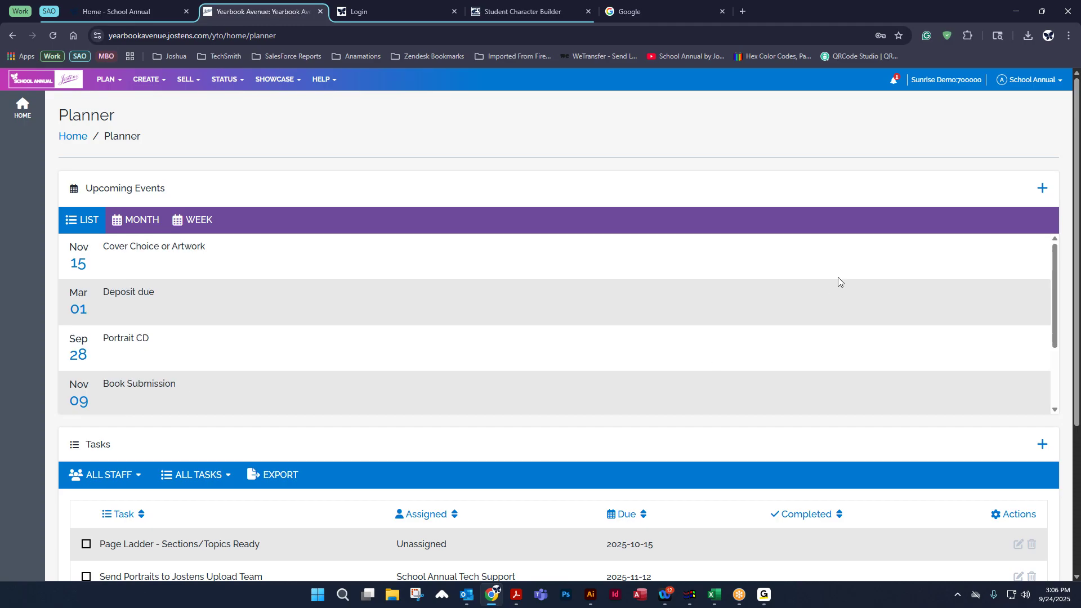
# - Start a new upcoming event named 'First 10 Pages Done'
pyautogui.click(1043, 189)
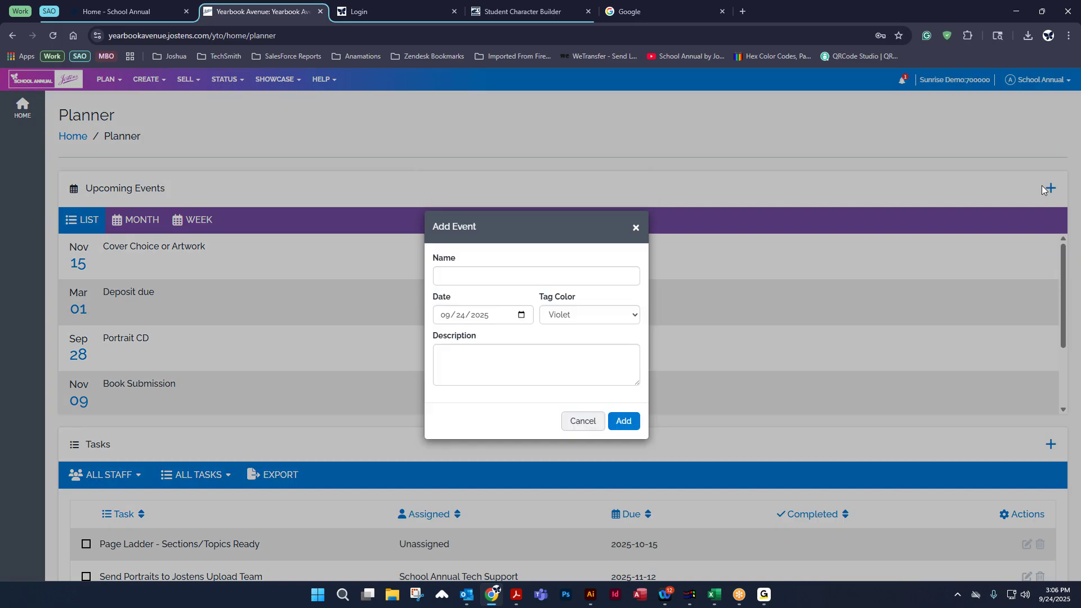
pyautogui.click(490, 280)
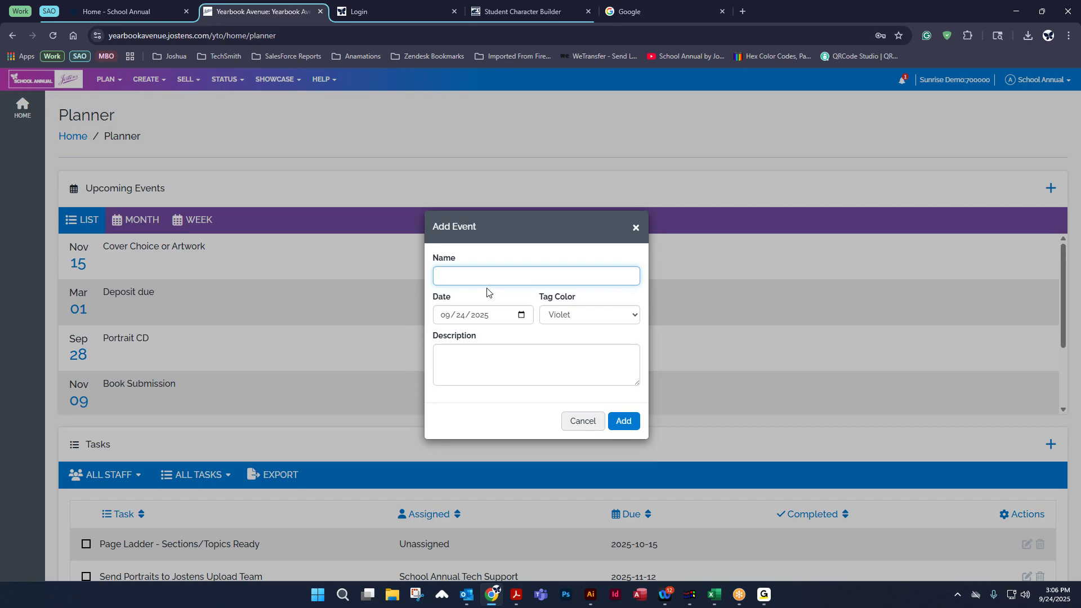
pyautogui.write('Hav')
pyautogui.write('e')
pyautogui.press('BackSpace')
pyautogui.press('BackSpace')
pyautogui.press('BackSpace')
pyautogui.press('BackSpace')
pyautogui.press('BackSpace')
pyautogui.write('Firs')
pyautogui.write('t 1-')
pyautogui.write(' Pages DOne')
pyautogui.write('one')
# - Set the event date to January 22, 2026
pyautogui.click(520, 316)
pyautogui.scroll(-2, 525, 417)
pyautogui.click(541, 337)
pyautogui.click(541, 338)
pyautogui.click(542, 337)
pyautogui.click(541, 338)
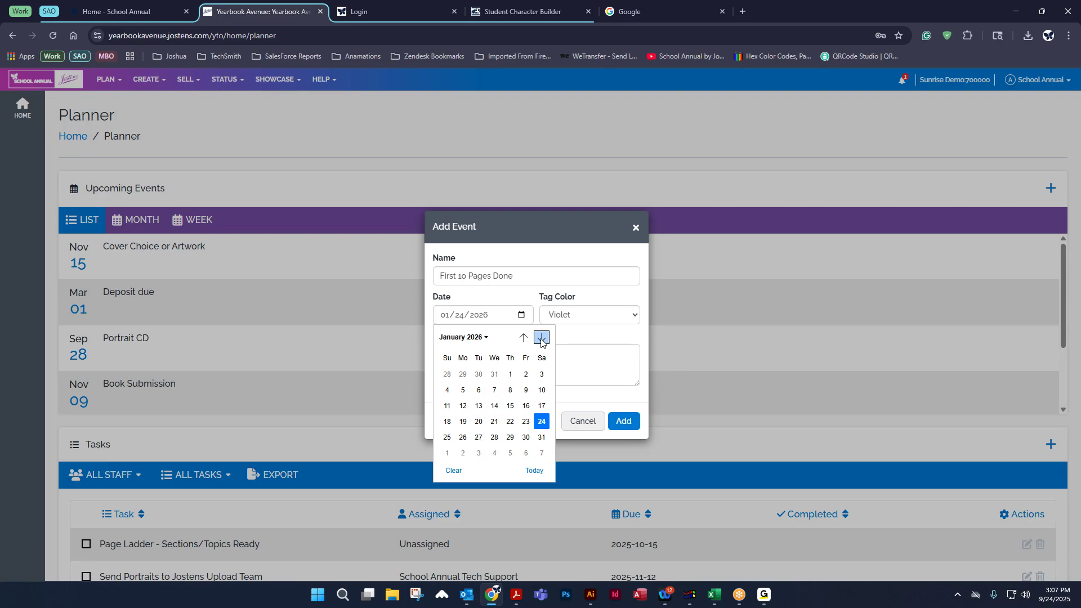
pyautogui.click(510, 422)
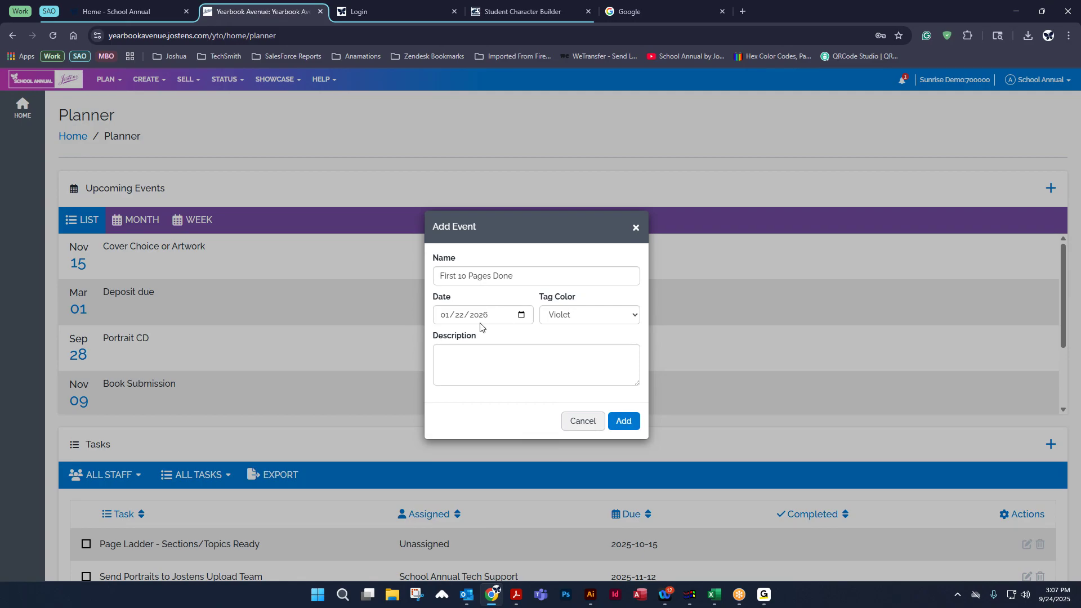
# - Tag the event red, add it to the planner, and dismiss the Grammarly popup
pyautogui.click(595, 317)
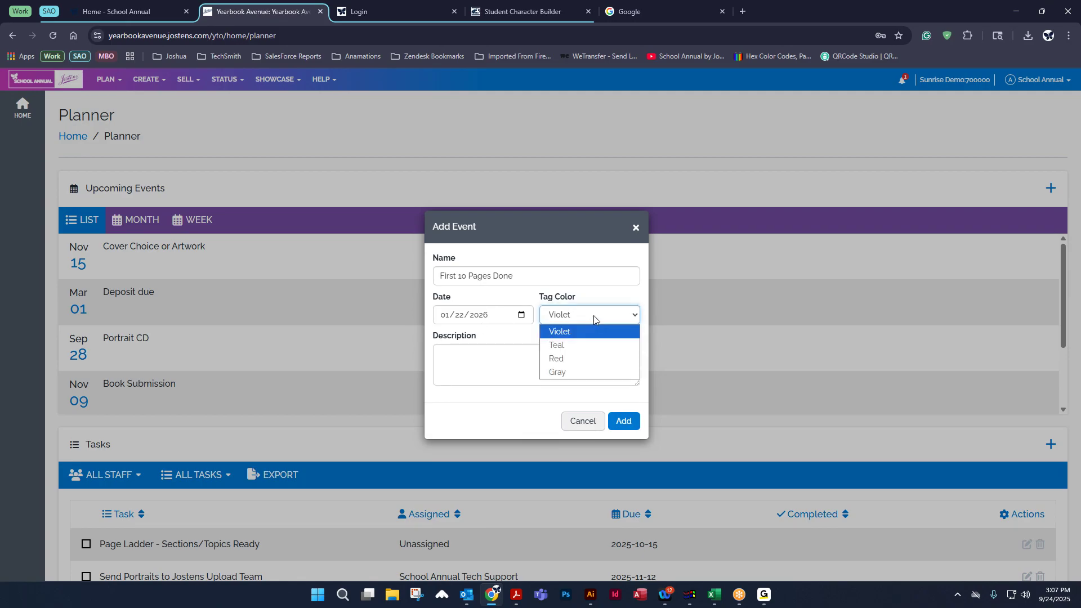
pyautogui.click(560, 360)
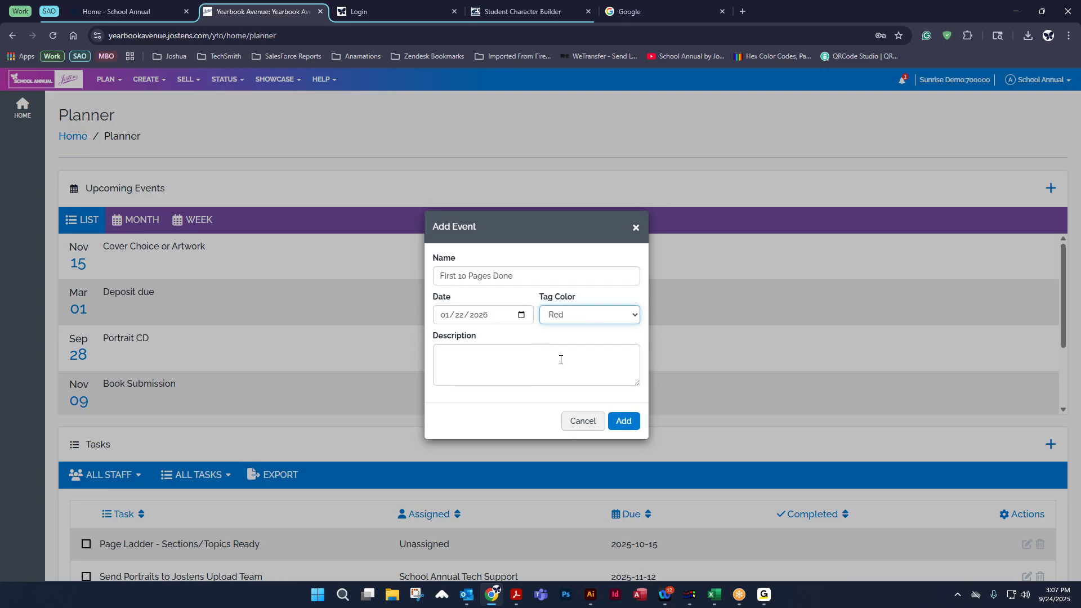
pyautogui.click(472, 356)
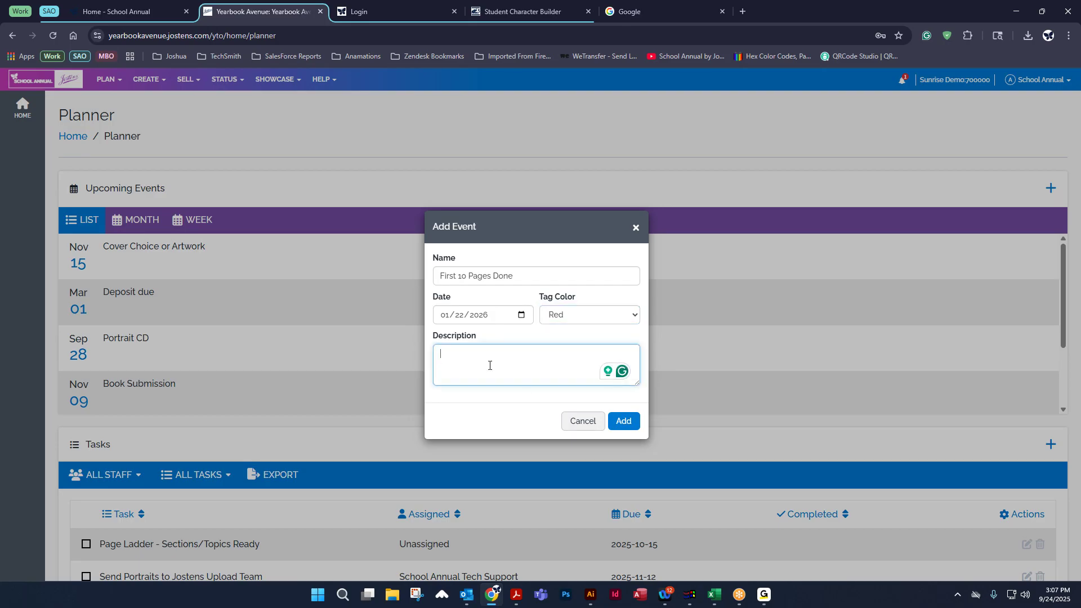
pyautogui.click(623, 422)
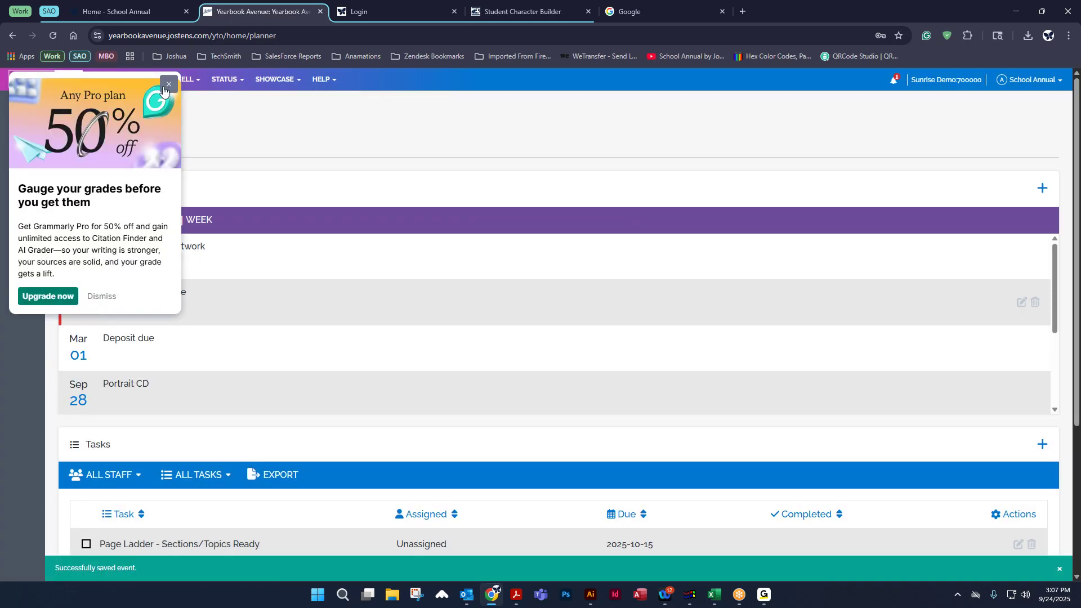
pyautogui.click(169, 86)
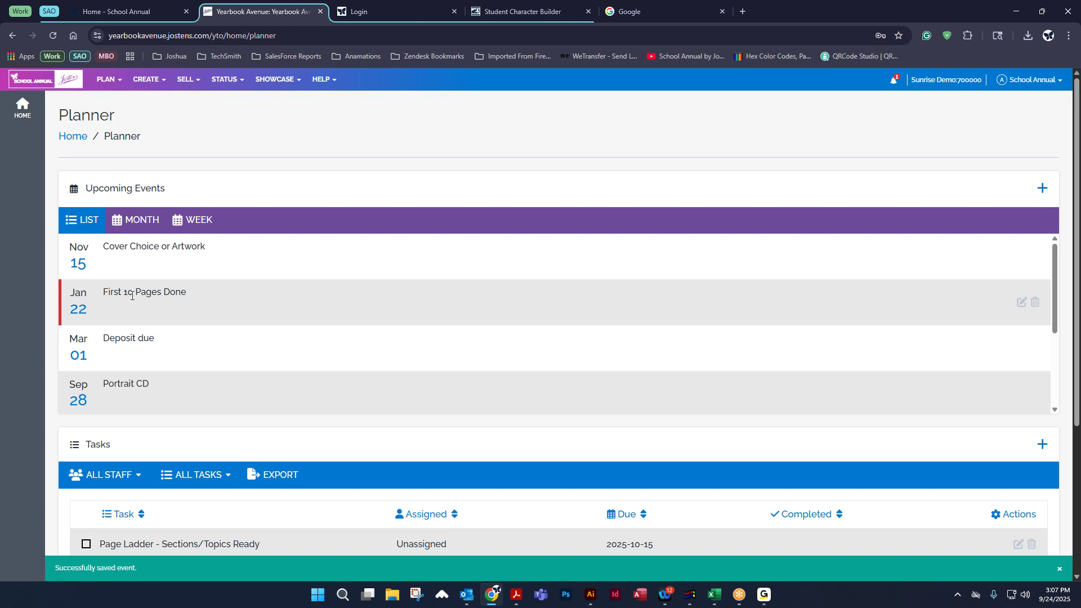
pyautogui.scroll(-1, 160, 326)
pyautogui.scroll(-1, 165, 338)
pyautogui.scroll(-1, 168, 347)
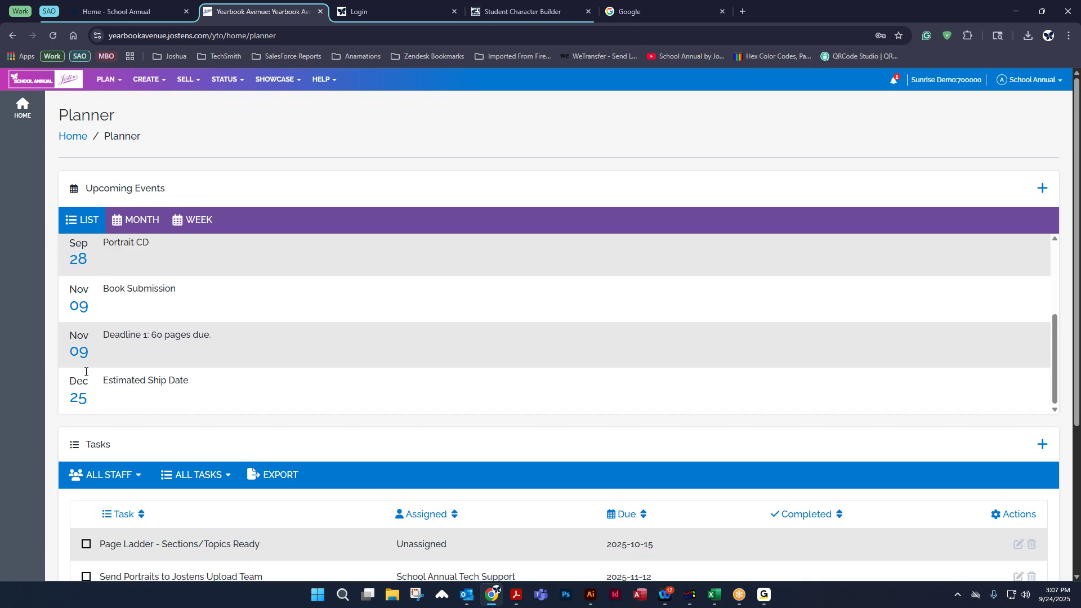
pyautogui.scroll(3, 90, 314)
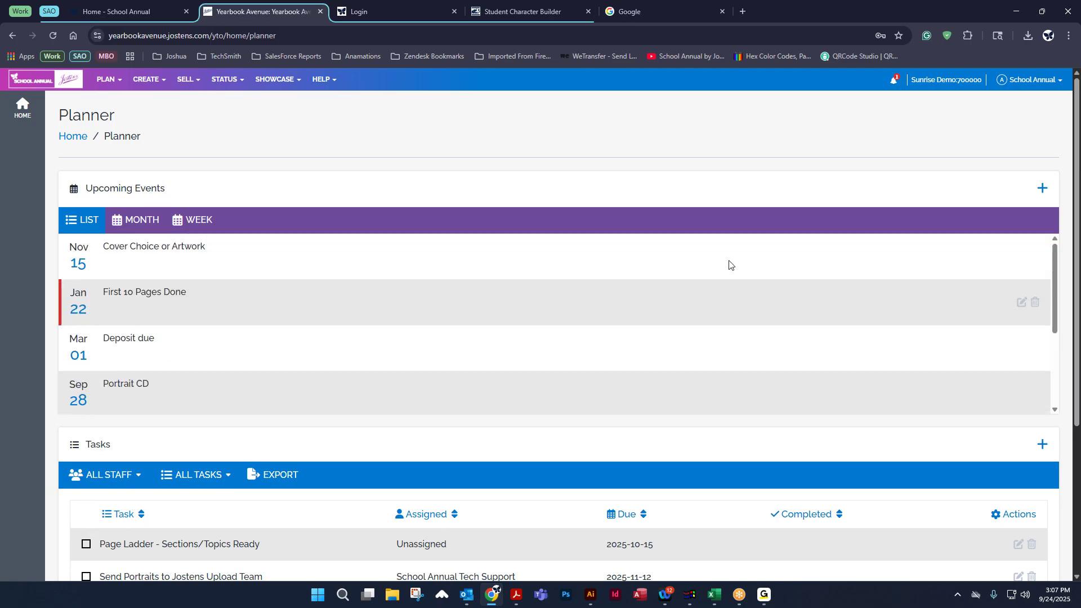
pyautogui.scroll(-3, 576, 289)
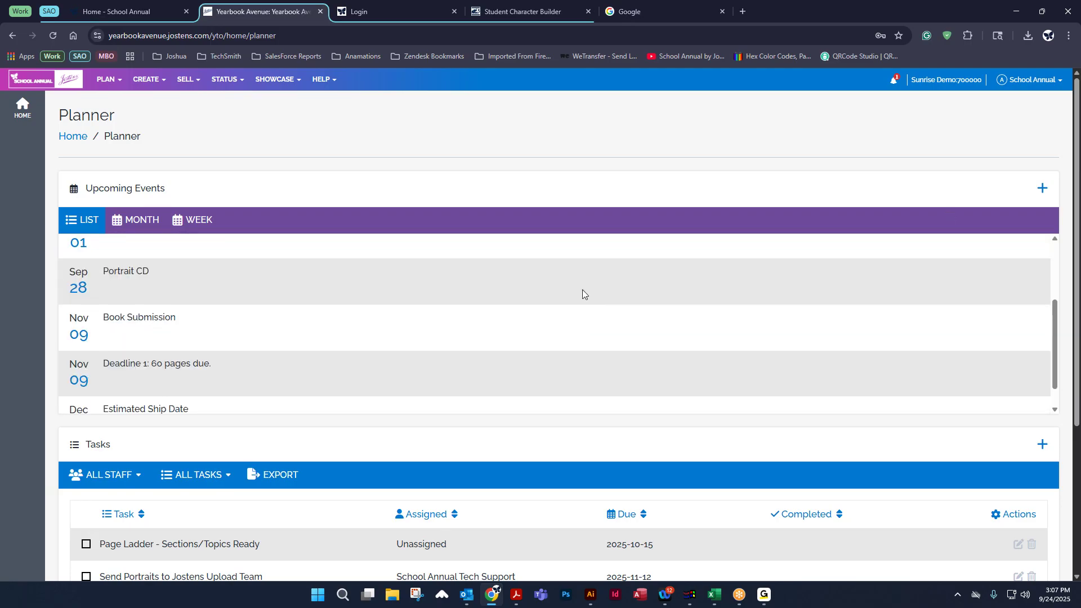
pyautogui.scroll(-2, 575, 461)
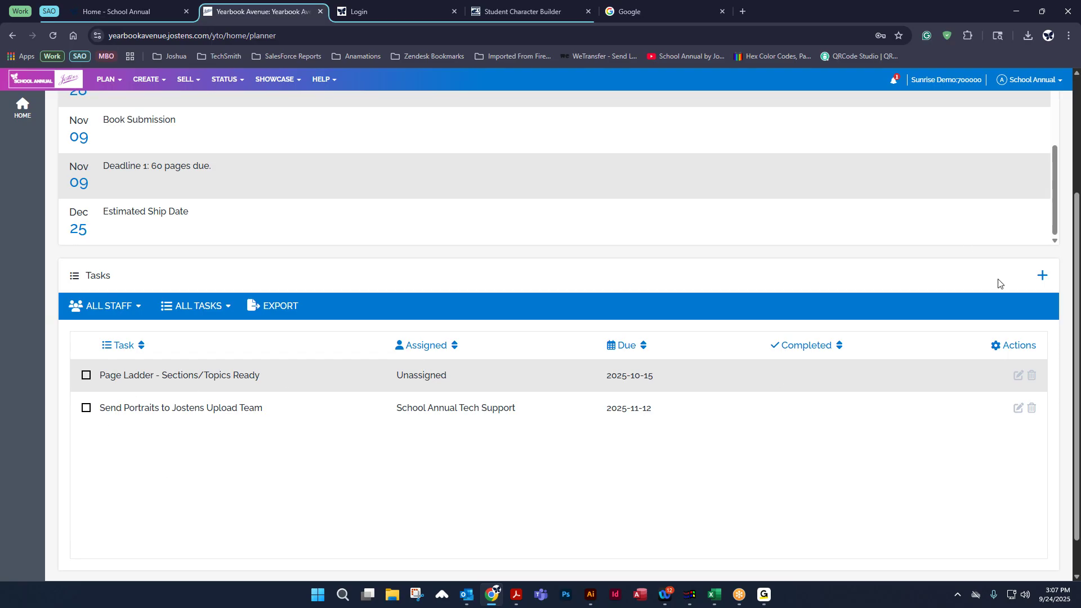
# - Start a new planner task named 'Upload Candid Images'
pyautogui.click(1042, 278)
pyautogui.click(478, 304)
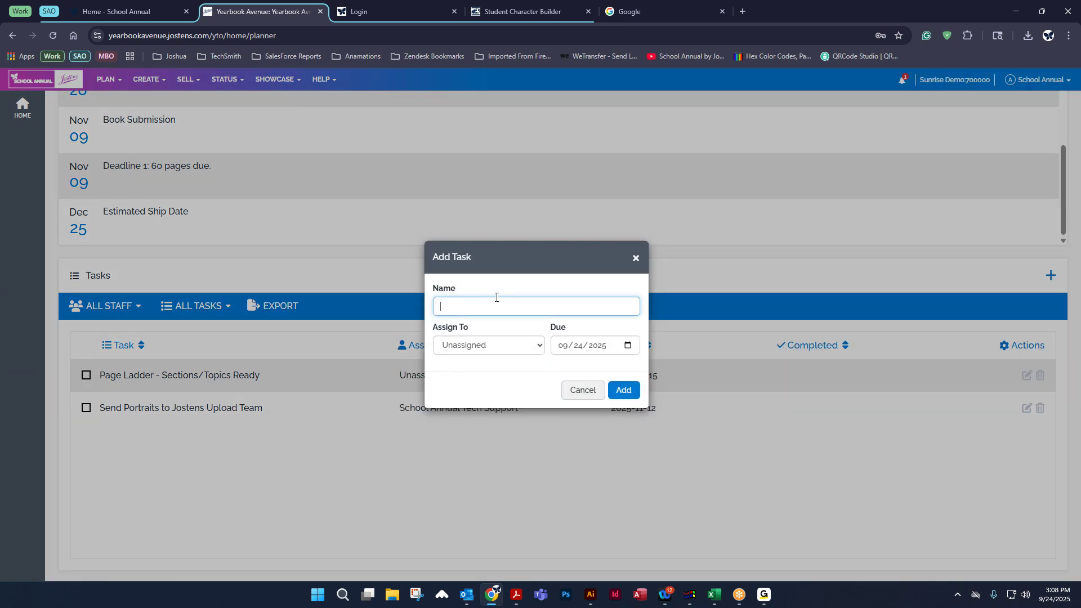
pyautogui.write('Upload Candid Images')
# - Assign the task to a staff member, set it due December 3, 2025, and save it
pyautogui.click(502, 348)
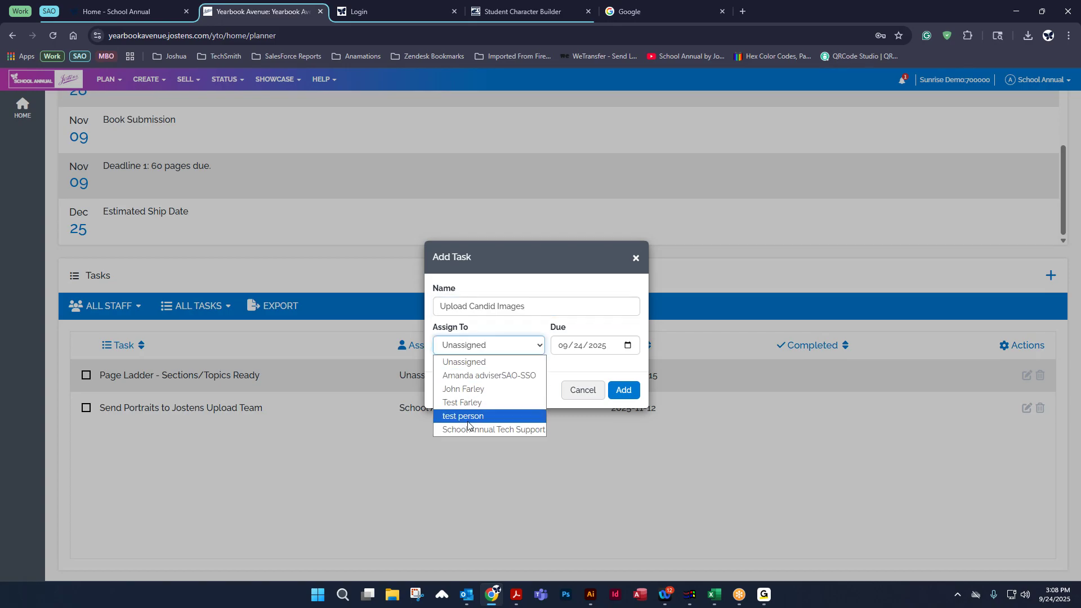
pyautogui.click(467, 391)
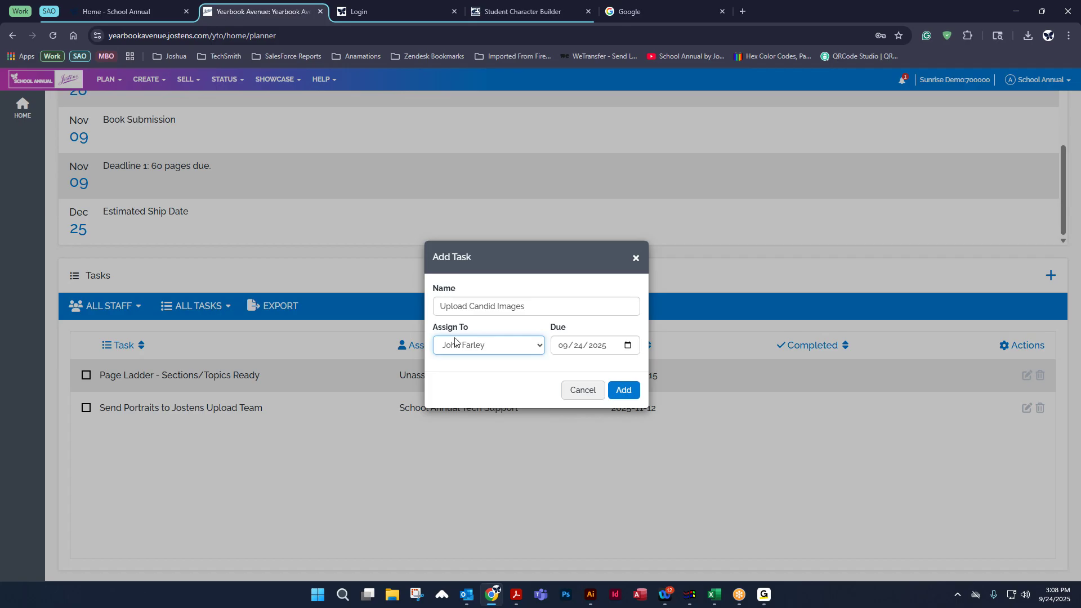
pyautogui.click(628, 346)
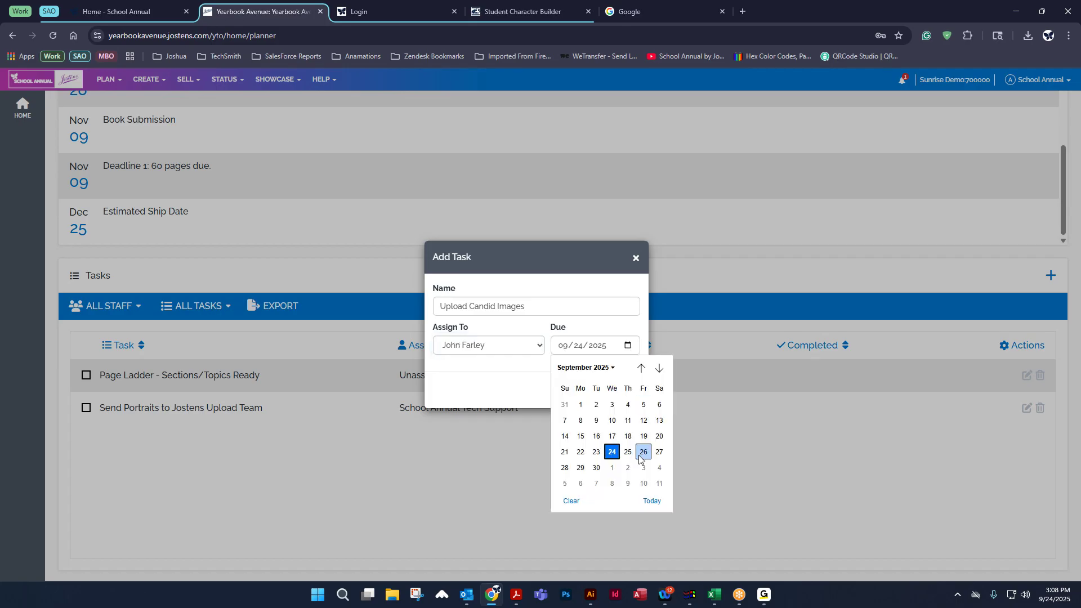
pyautogui.click(659, 368)
pyautogui.click(659, 368)
pyautogui.click(659, 368)
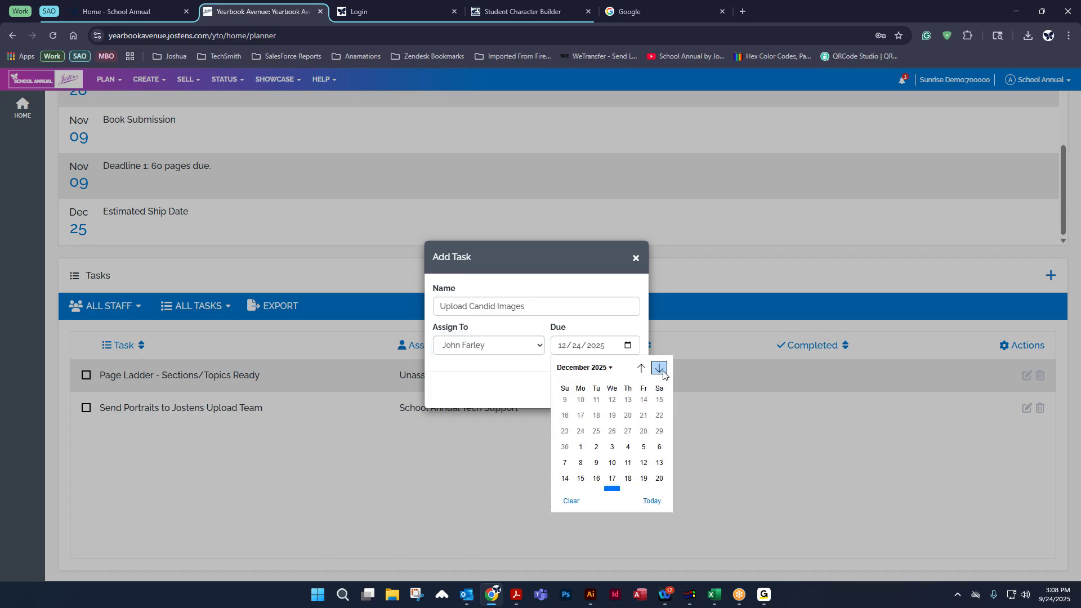
pyautogui.click(613, 411)
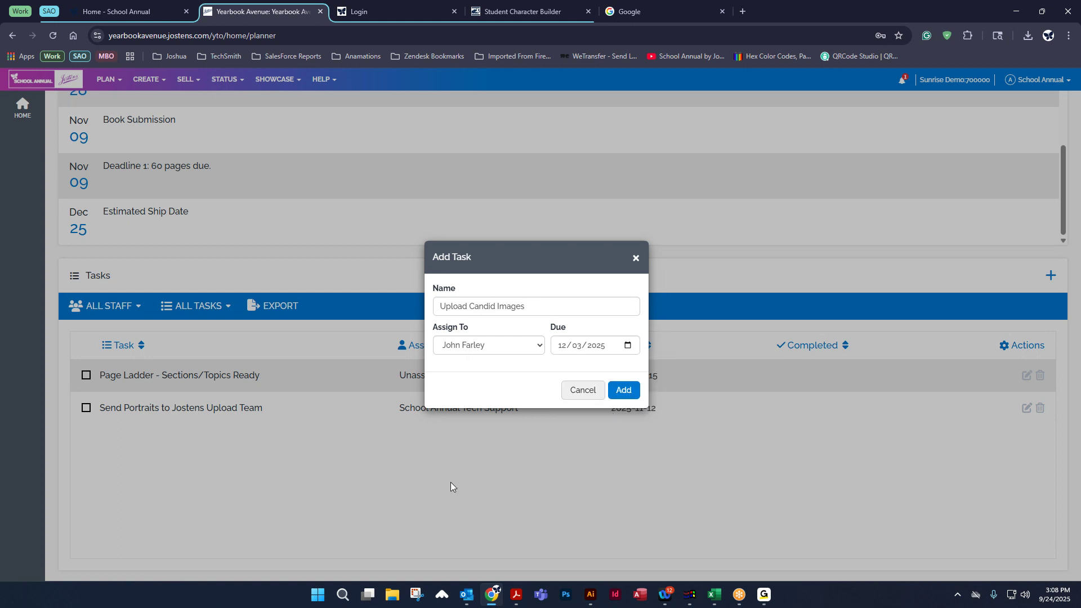
pyautogui.click(622, 390)
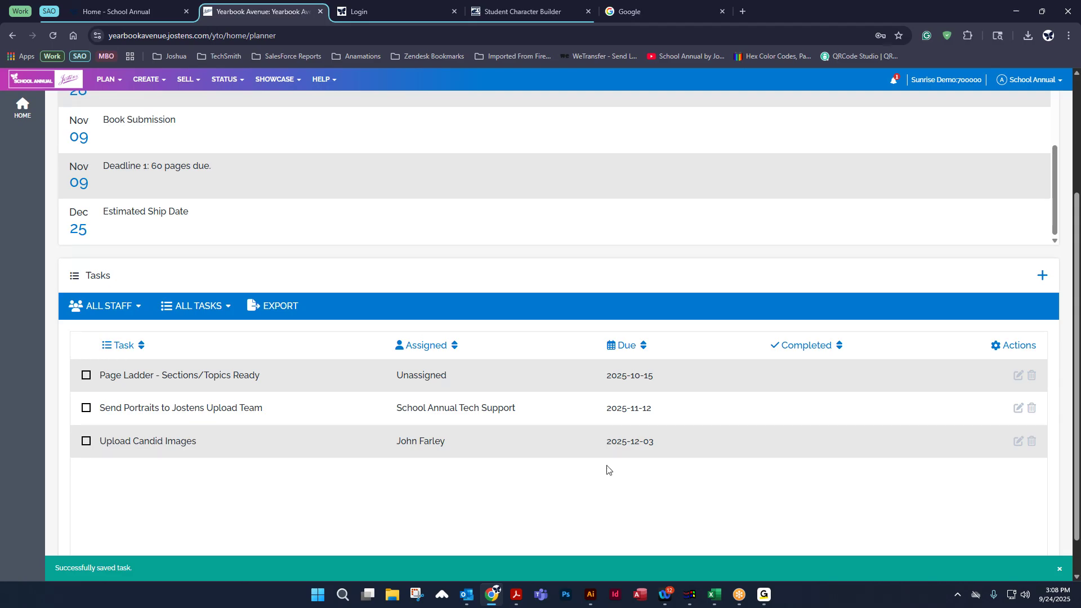
# - Tick then untick the Page Ladder task, leaving it incomplete, and return to the home dashboard
pyautogui.click(86, 375)
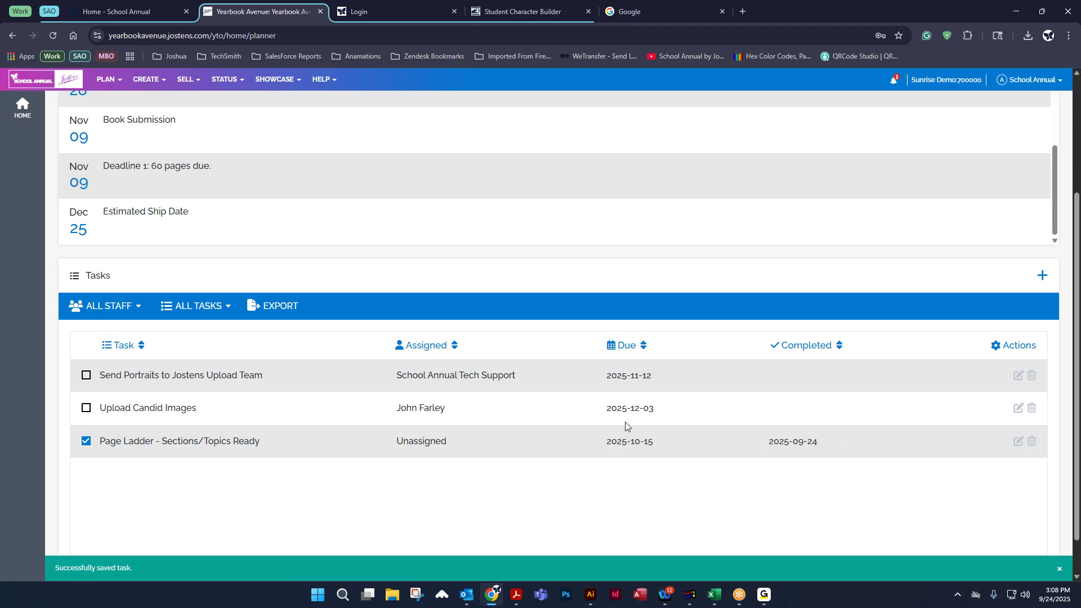
pyautogui.scroll(1, 624, 426)
pyautogui.click(86, 497)
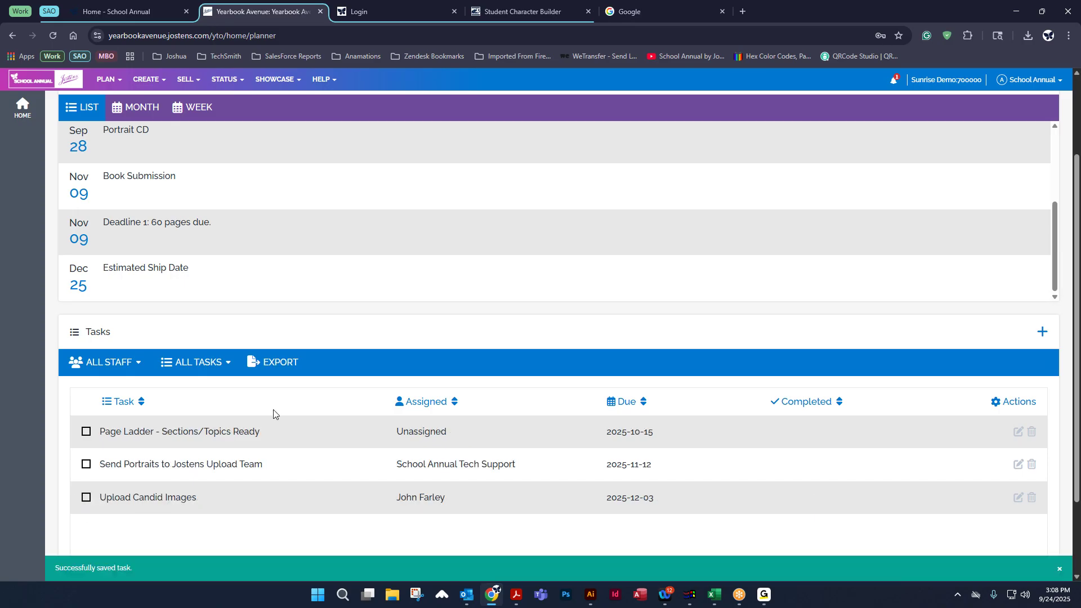
pyautogui.scroll(2, 379, 324)
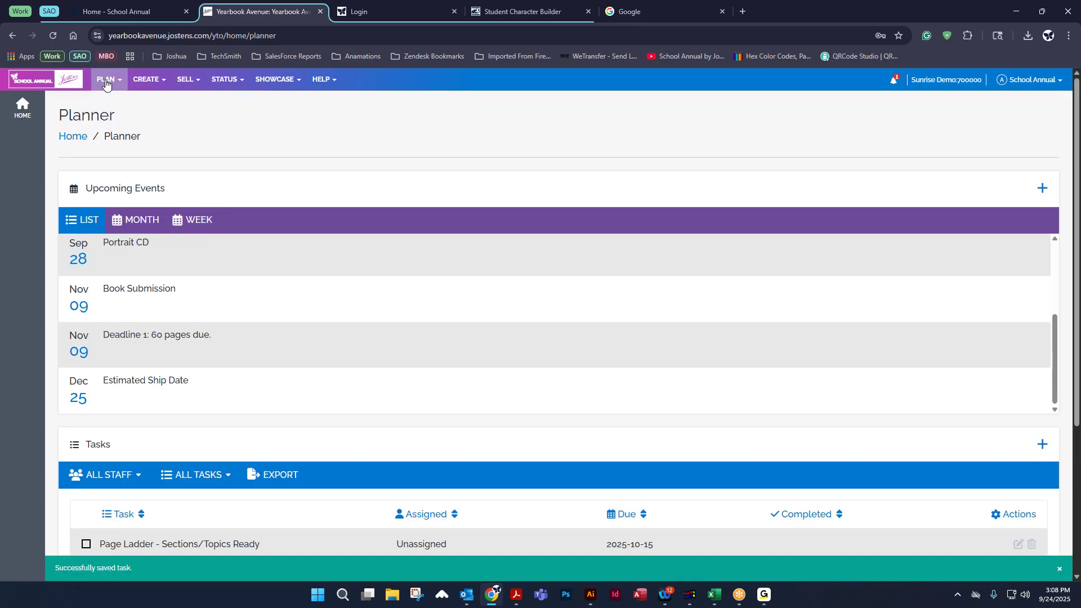
pyautogui.click(35, 82)
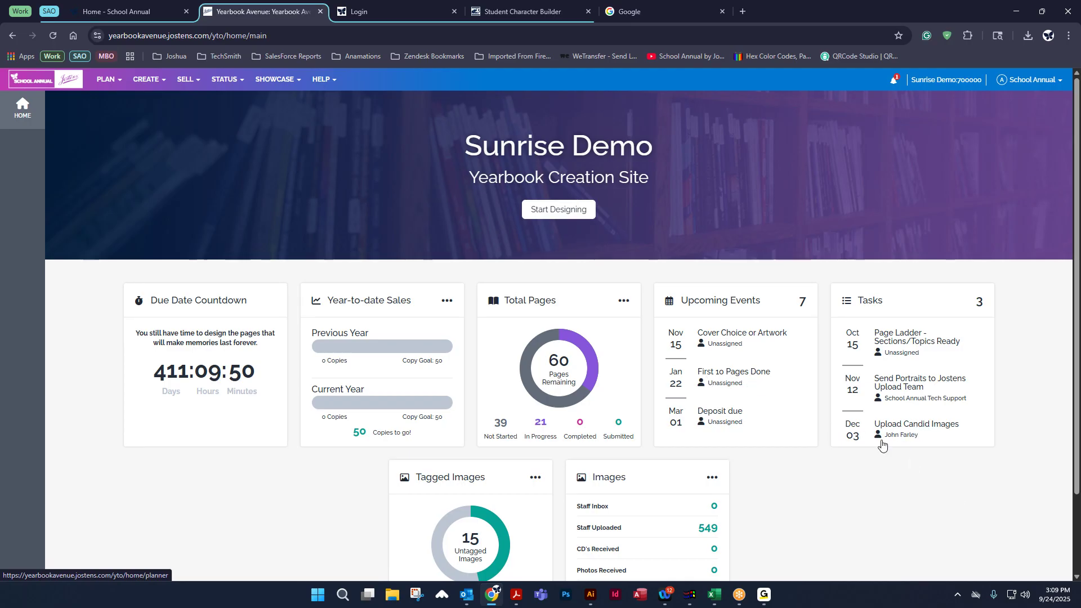
# - Highlight the 549 Staff Uploaded figure on the dashboard, then clear the selection
pyautogui.scroll(-3, 284, 468)
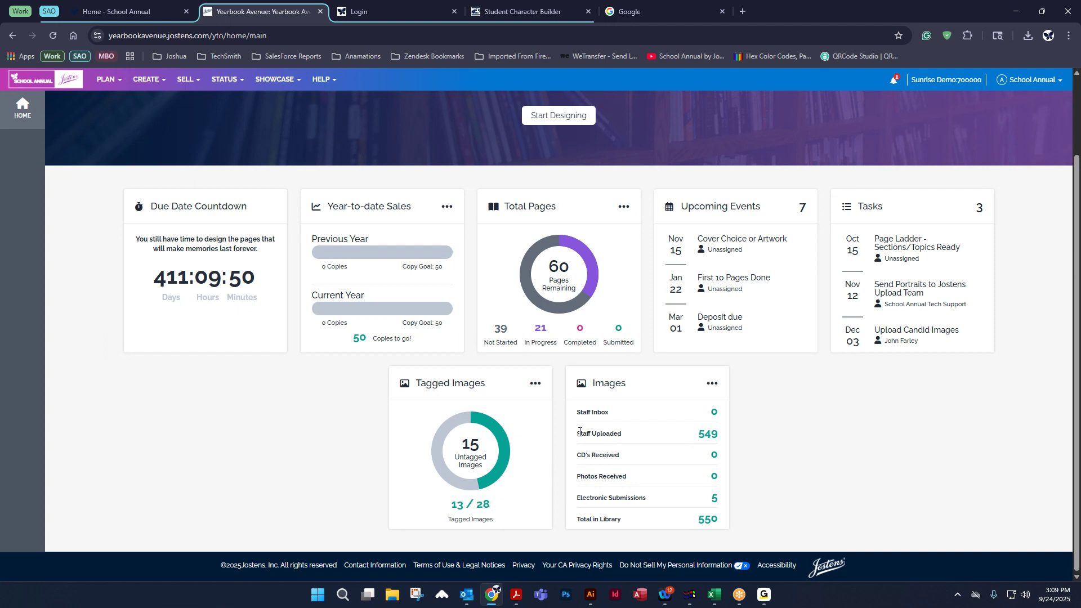
pyautogui.moveTo(685, 434); pyautogui.dragTo(727, 434)
pyautogui.click(835, 444)
pyautogui.scroll(2, 284, 487)
pyautogui.scroll(1, 284, 487)
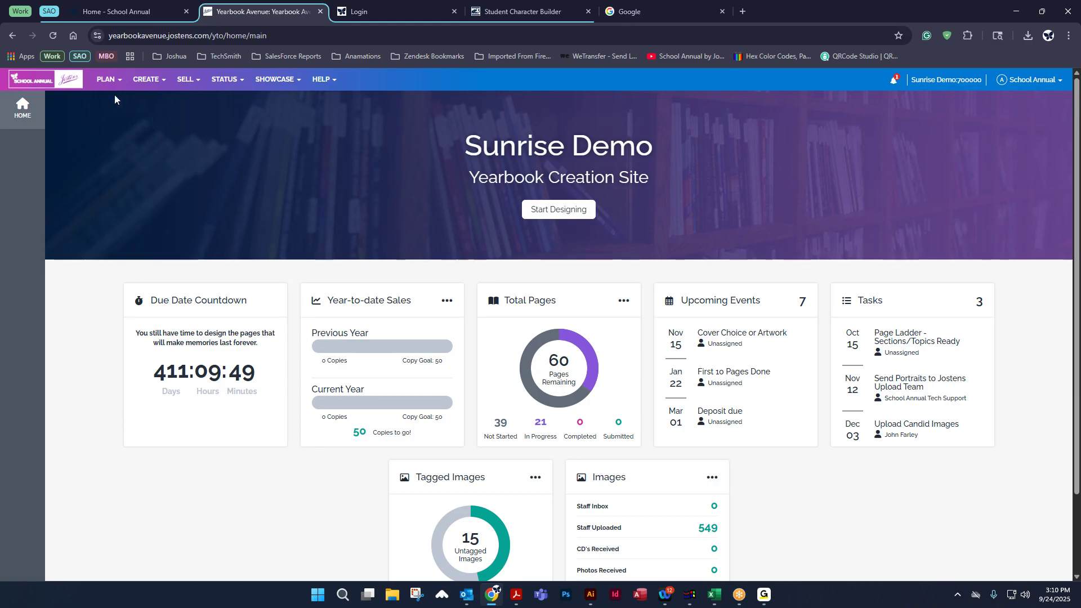
# - Go to the Staff page through the PLAN menu, declining the incoming call
pyautogui.click(107, 81)
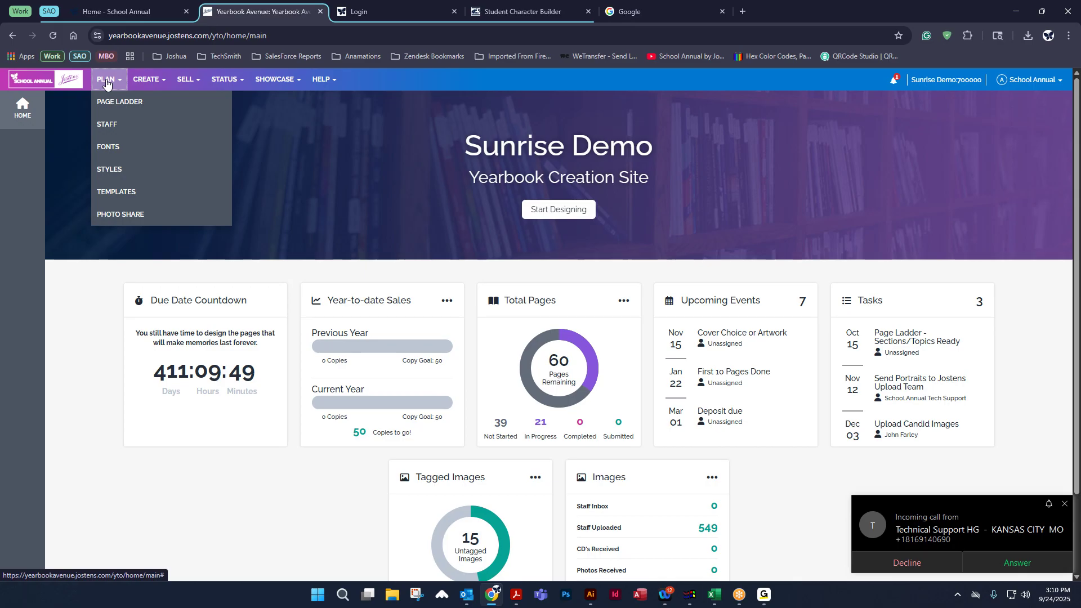
pyautogui.click(920, 565)
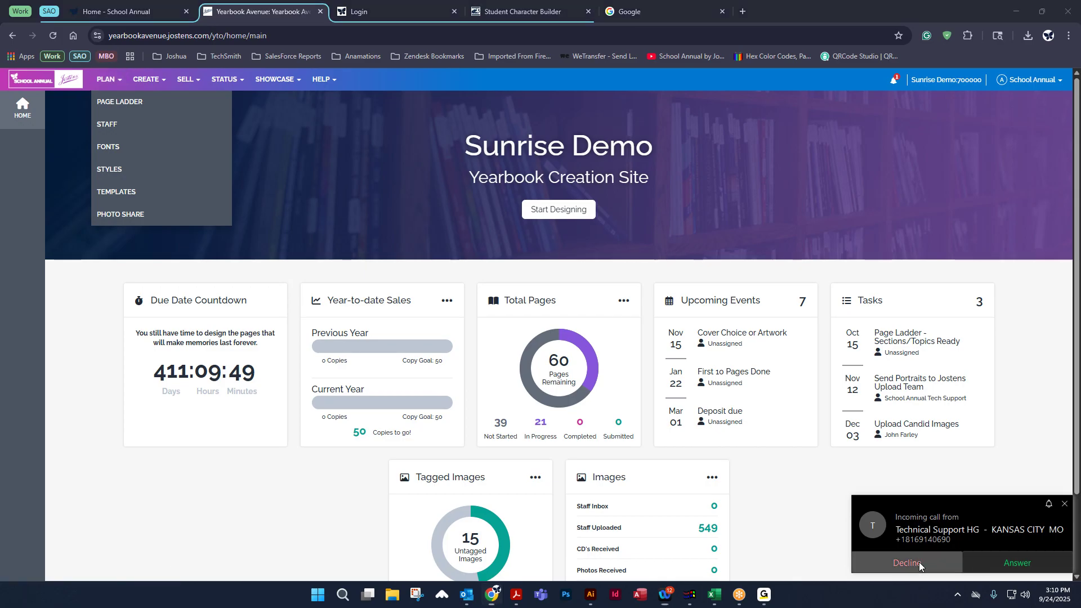
pyautogui.click(111, 128)
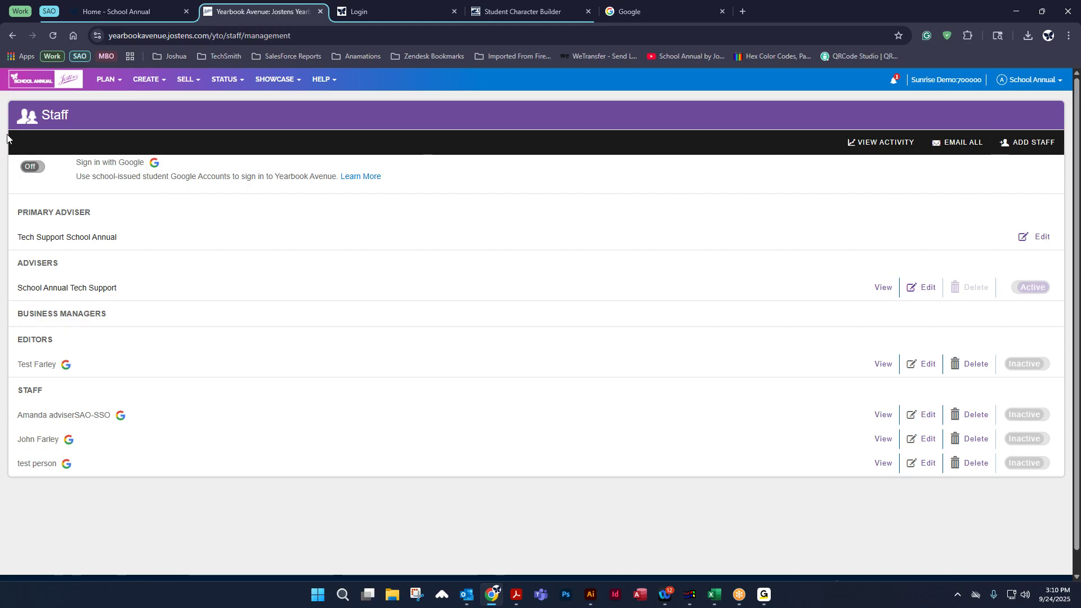
# - Add a new staff member with first name 'test', last name 'person' and a username
pyautogui.click(1038, 146)
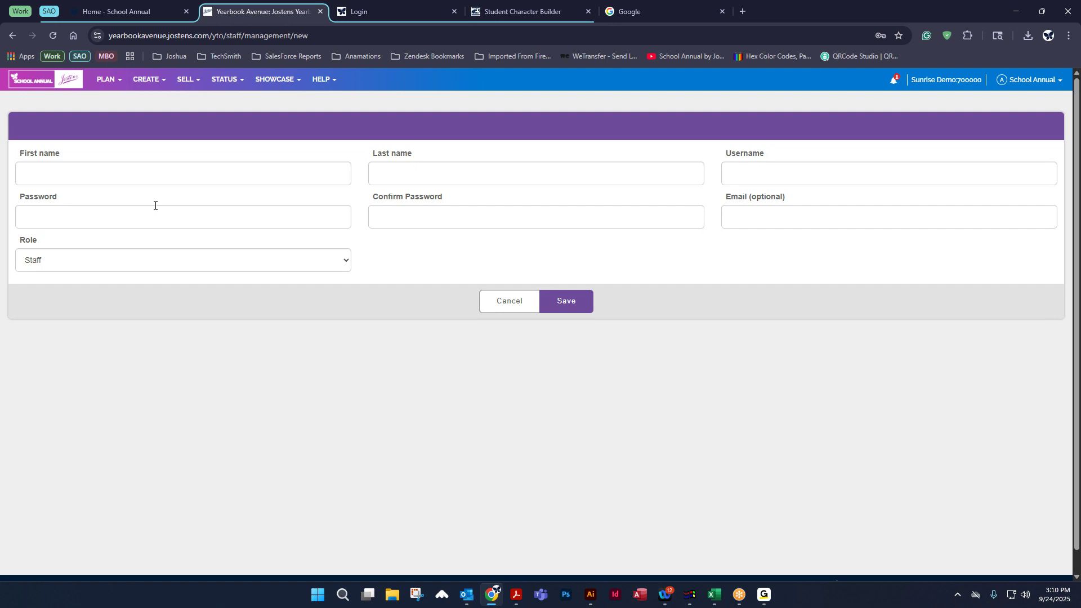
pyautogui.click(145, 175)
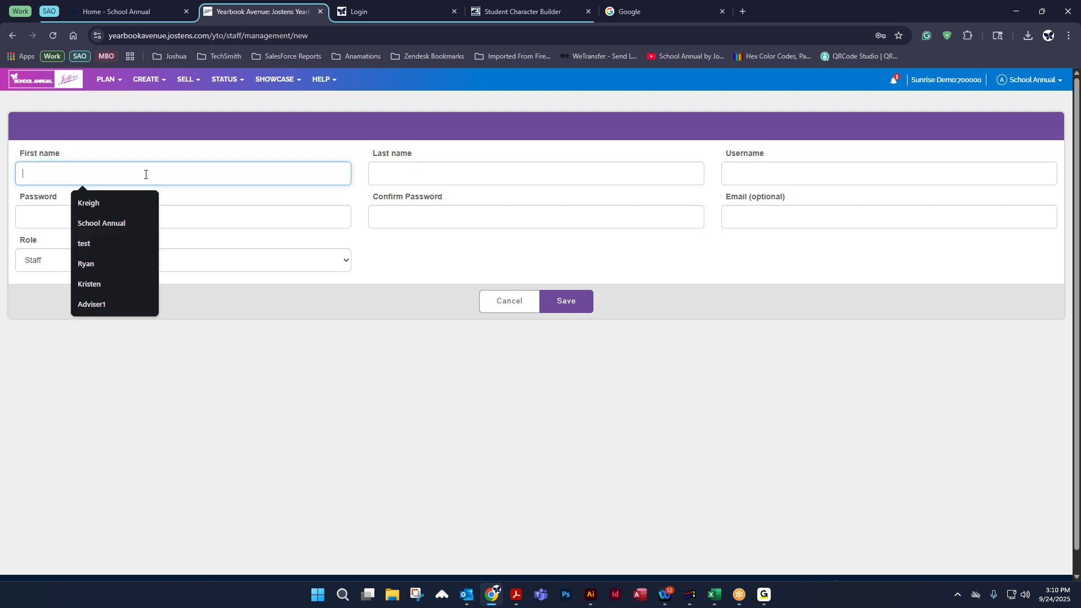
pyautogui.write('test')
pyautogui.click(461, 178)
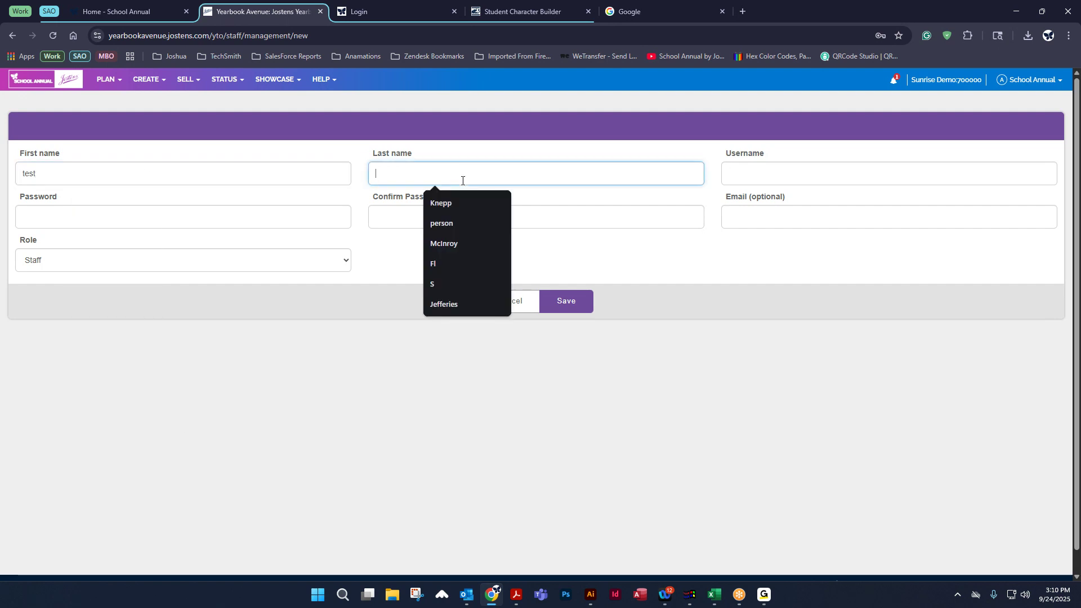
pyautogui.write('person')
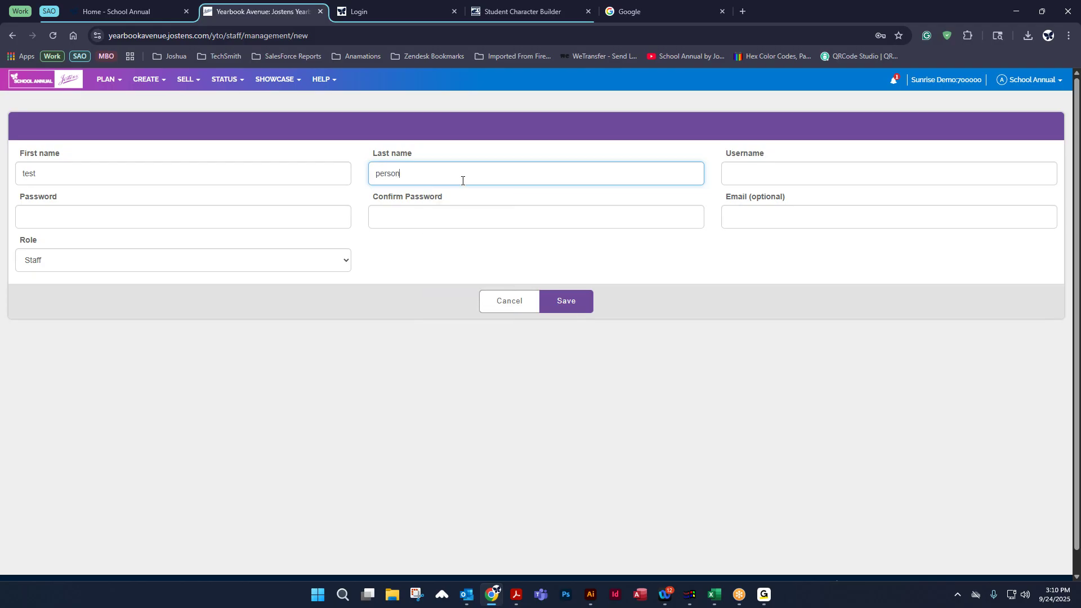
pyautogui.press('Tab')
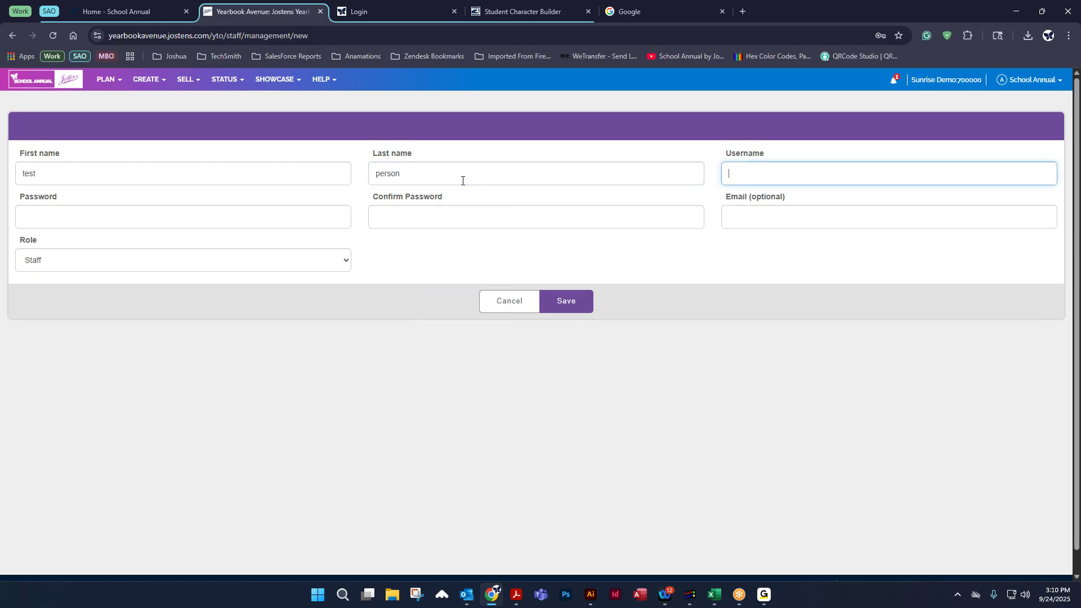
pyautogui.write('Tperson')
pyautogui.hotkey('shift', 'Tab')
pyautogui.hotkey('shift', 'Tab')
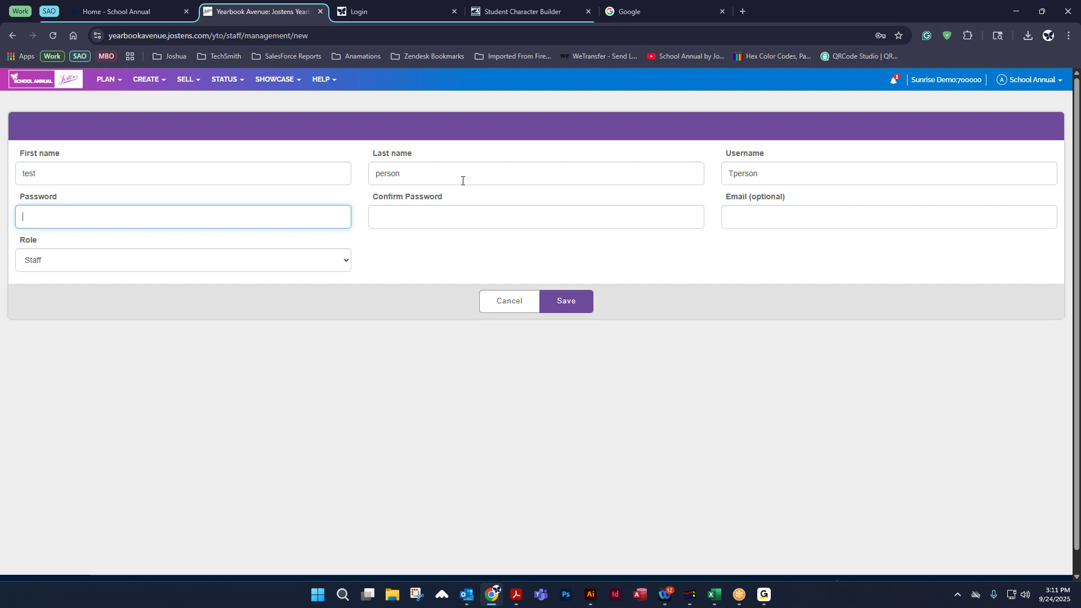
# - Enter the new login's password and confirm it
pyautogui.write('•••••••••••')
pyautogui.press('Tab')
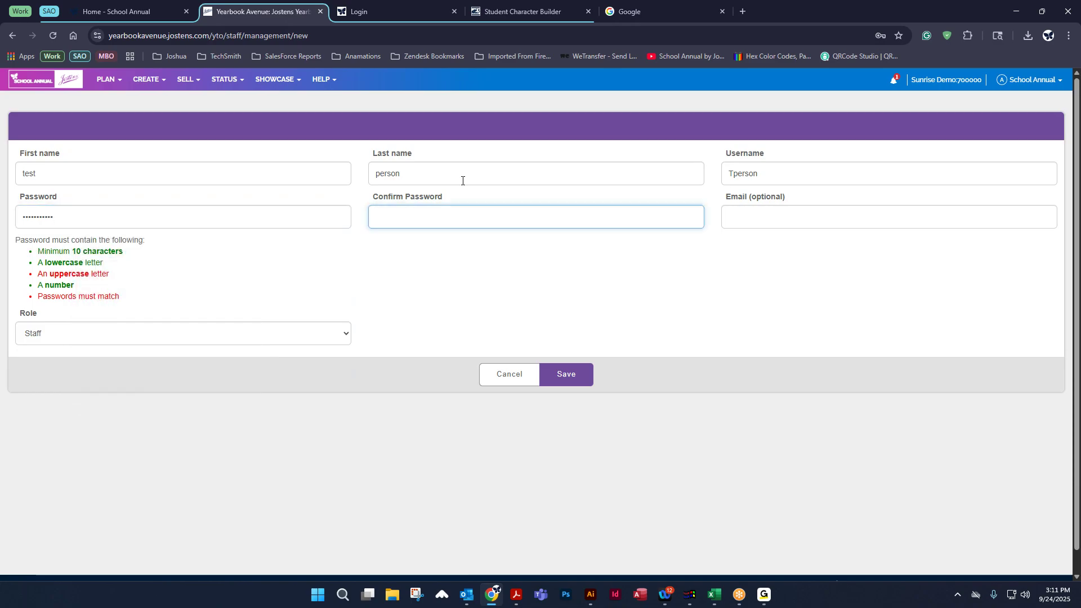
pyautogui.hotkey('shift', 'Tab')
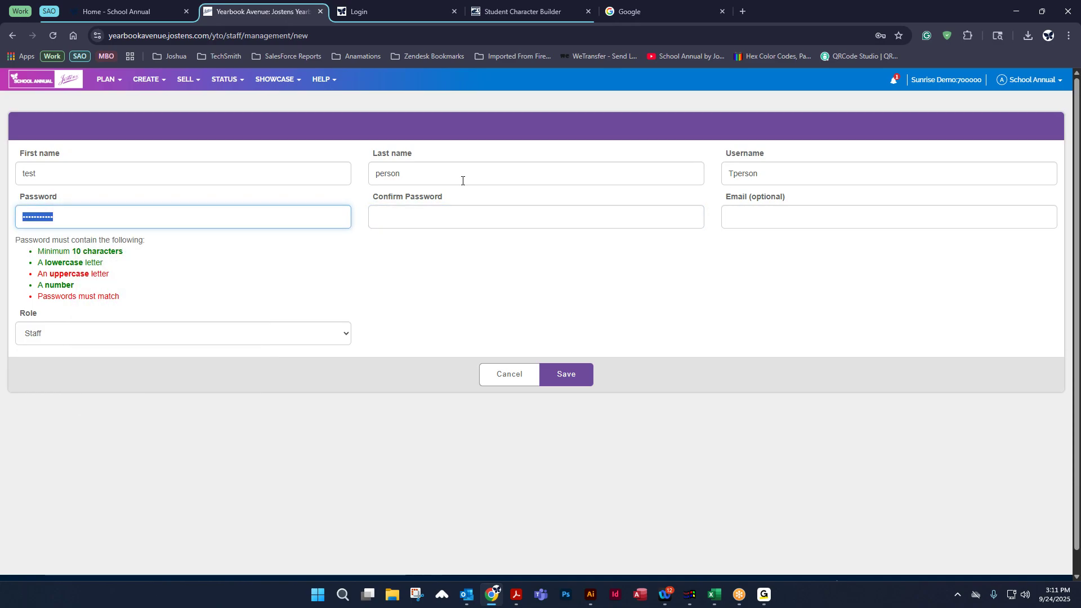
pyautogui.write('••••••••')
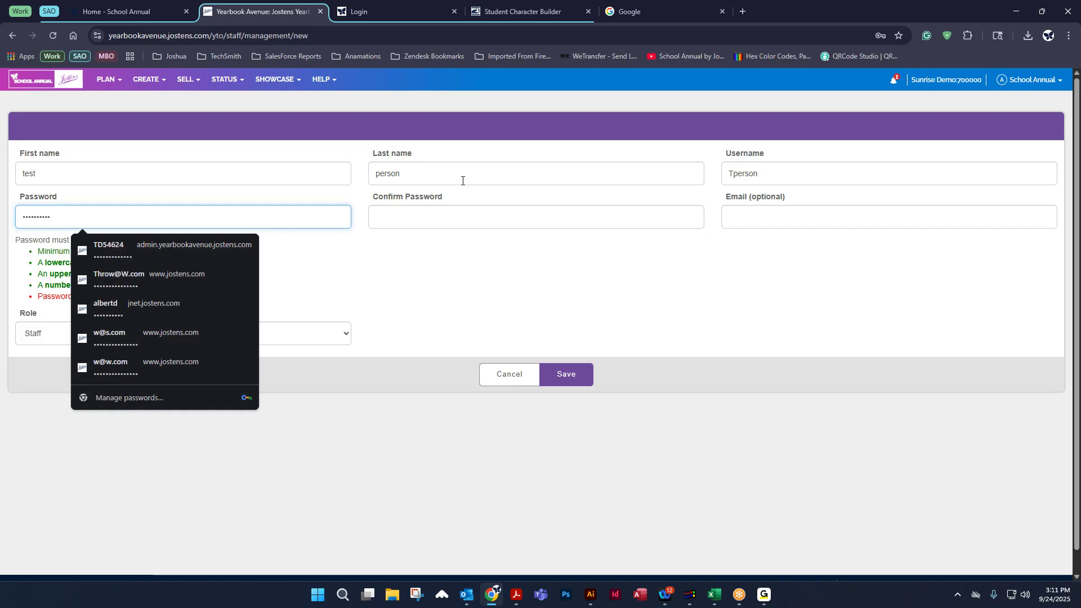
pyautogui.write('•')
pyautogui.press('Tab')
pyautogui.write('••••••')
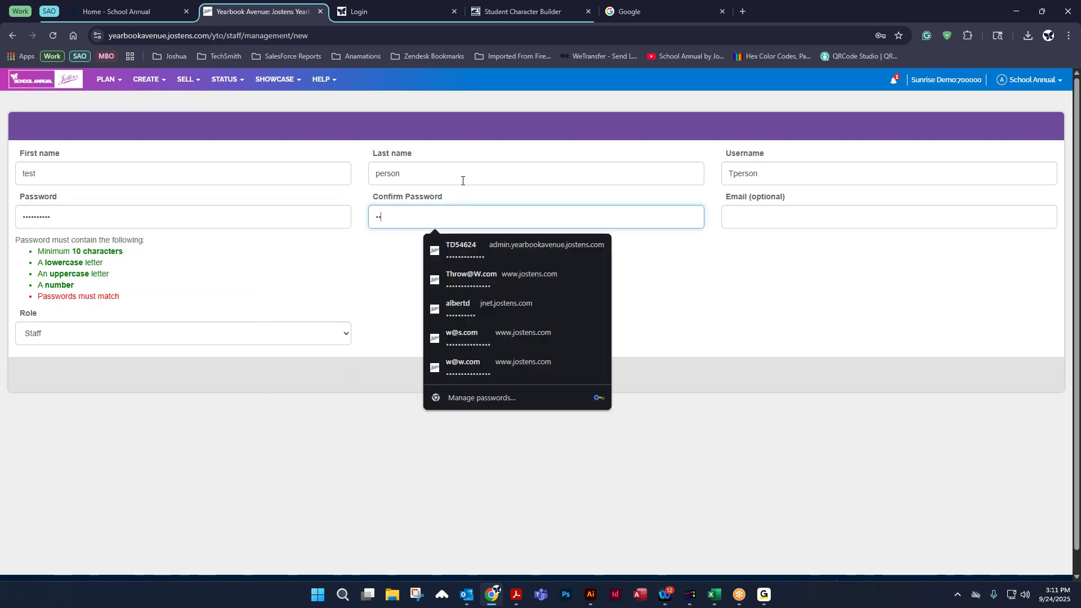
pyautogui.write('••••')
pyautogui.press('Tab')
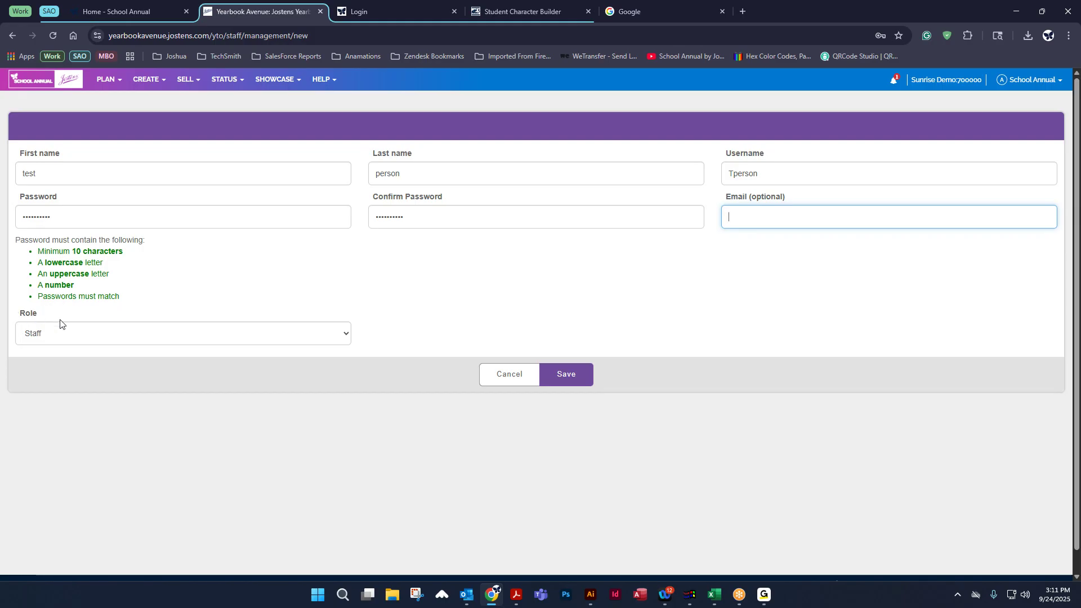
# - Keep the role as Staff and save test person to the staff list
pyautogui.click(53, 335)
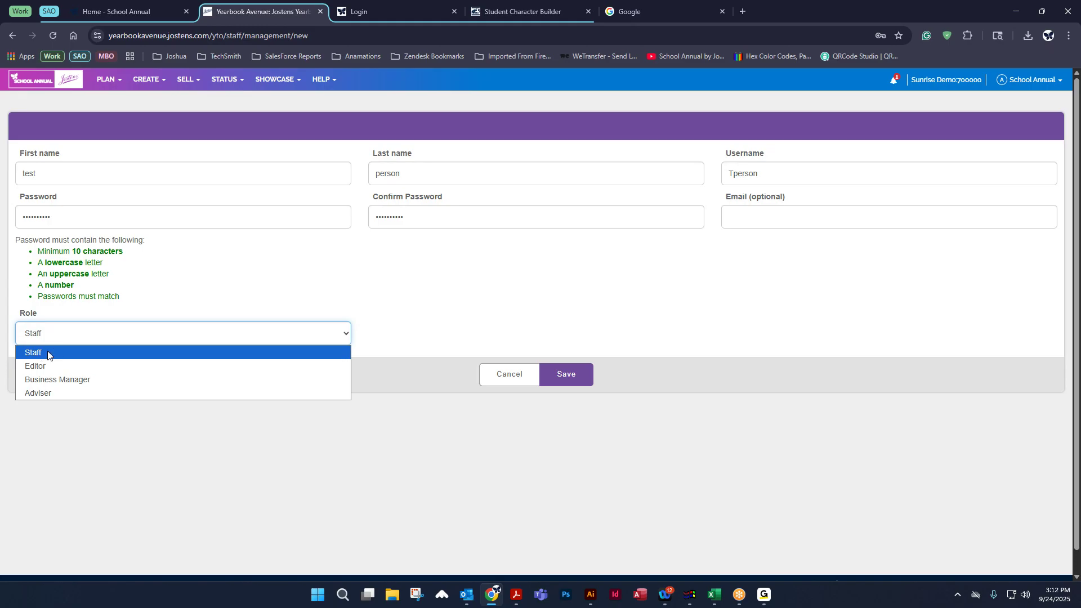
pyautogui.click(37, 352)
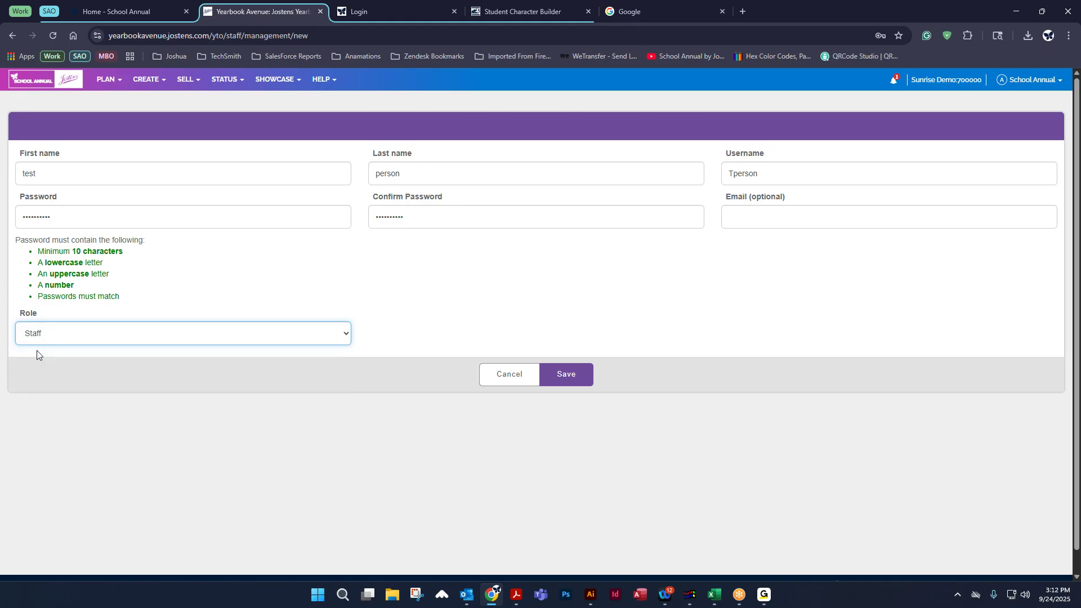
pyautogui.click(574, 377)
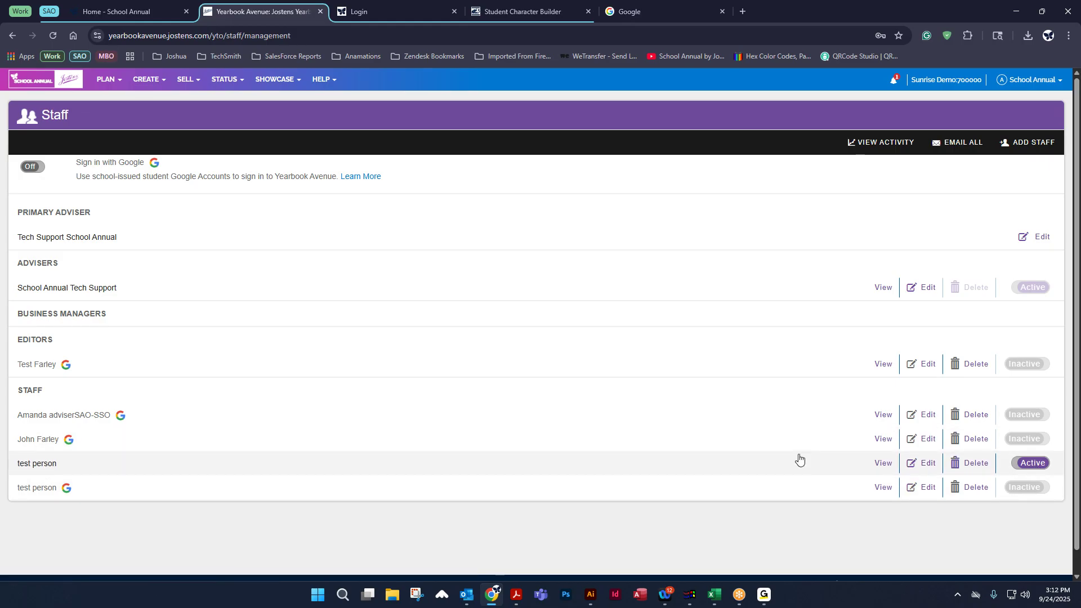
pyautogui.click(924, 467)
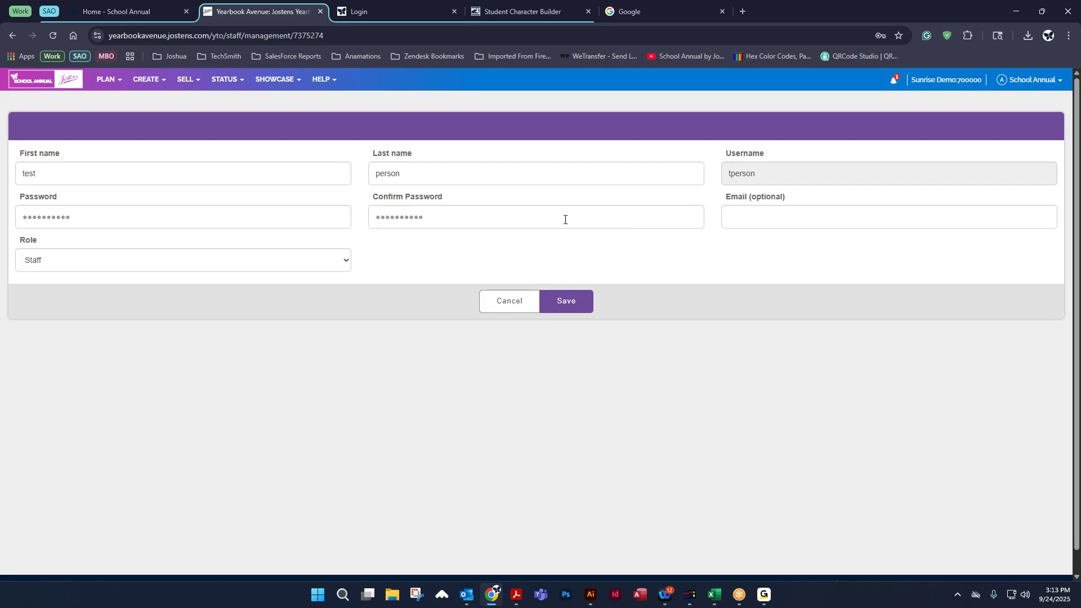
pyautogui.click(499, 306)
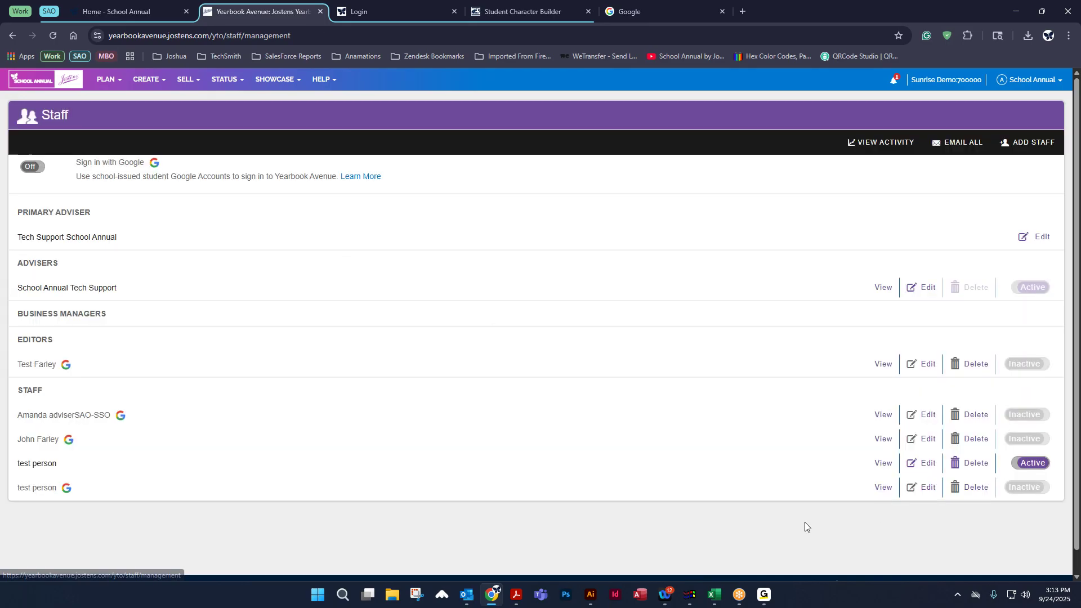
# - Delete the Google-linked test staff member, then switch the other test account Inactive and back to Active
pyautogui.click(973, 489)
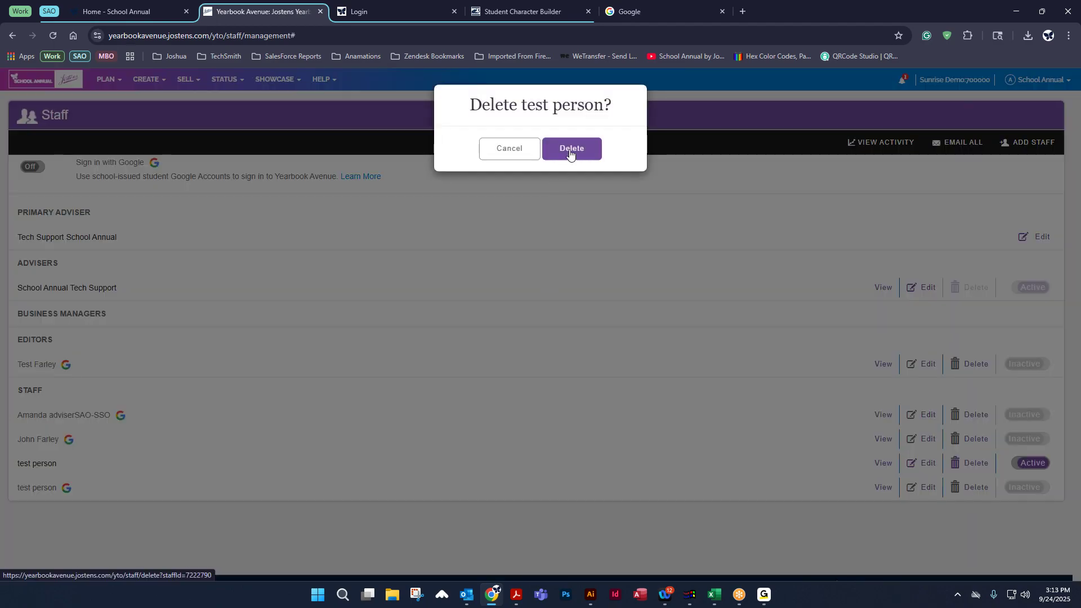
pyautogui.click(577, 151)
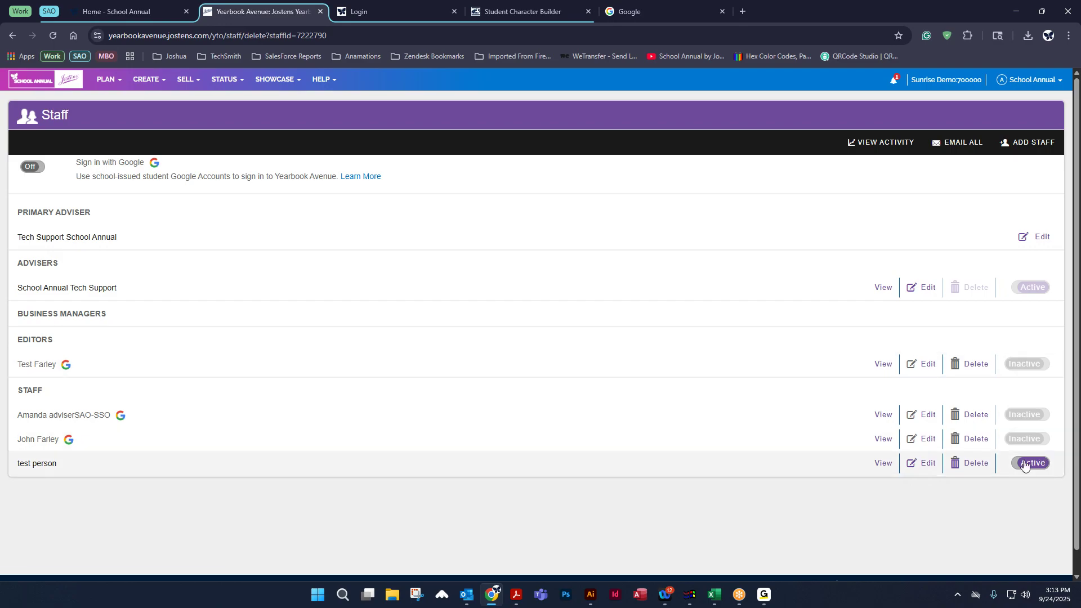
pyautogui.click(1040, 470)
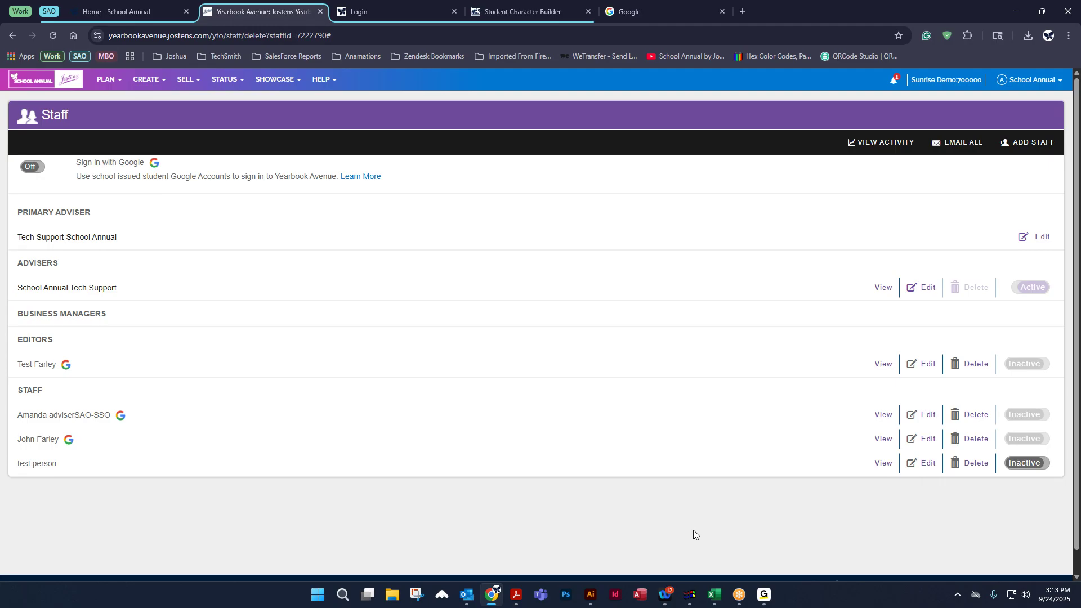
pyautogui.click(1021, 470)
# - Open PLAN > Page Ladder and scroll through pages 001–060, then back to the top
pyautogui.click(103, 82)
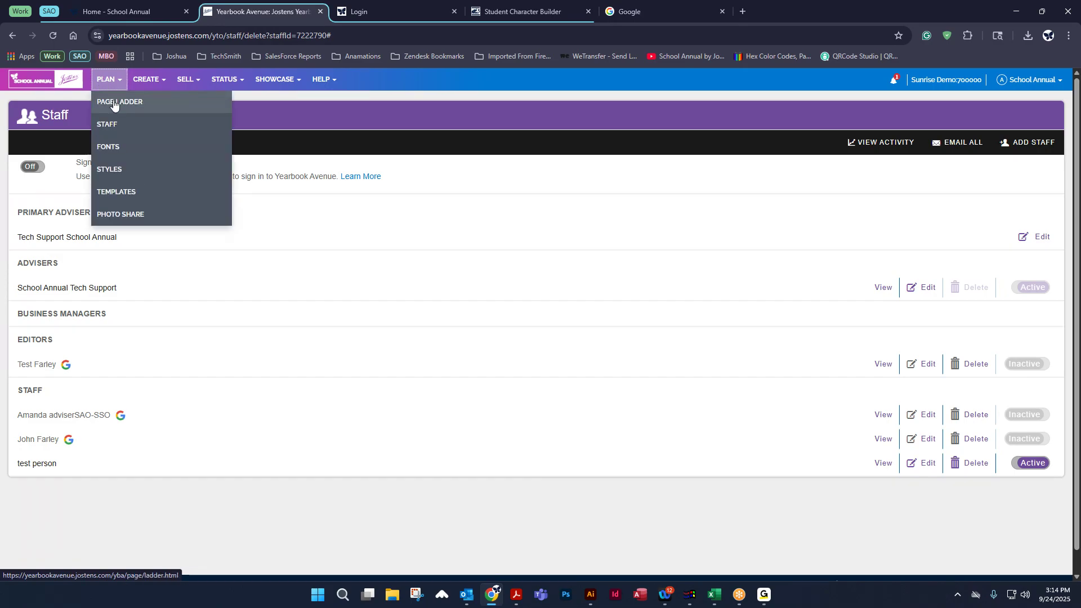
pyautogui.click(154, 103)
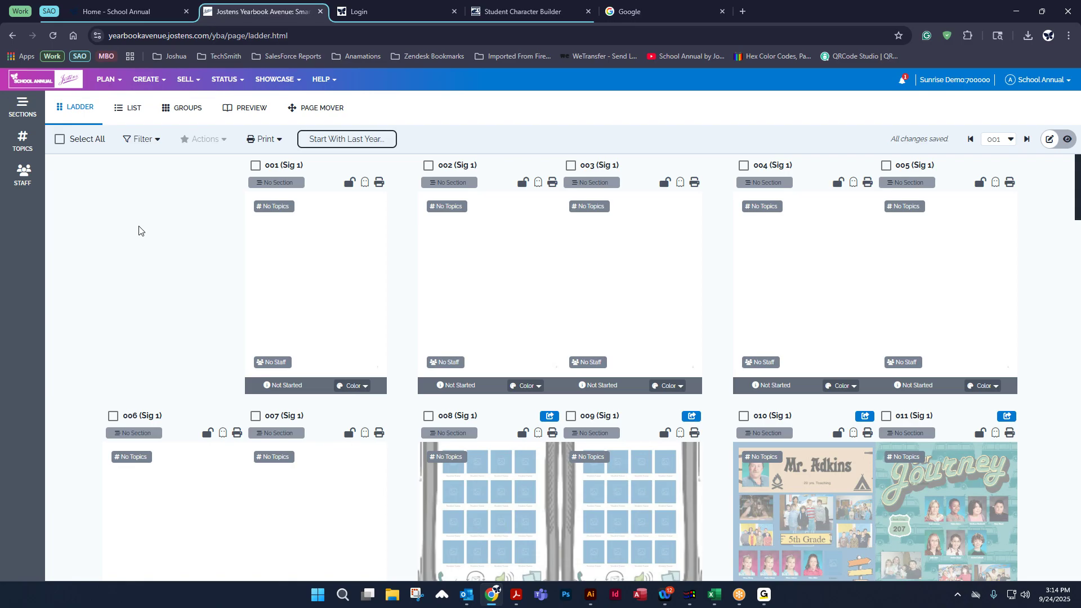
pyautogui.scroll(-7, 137, 232)
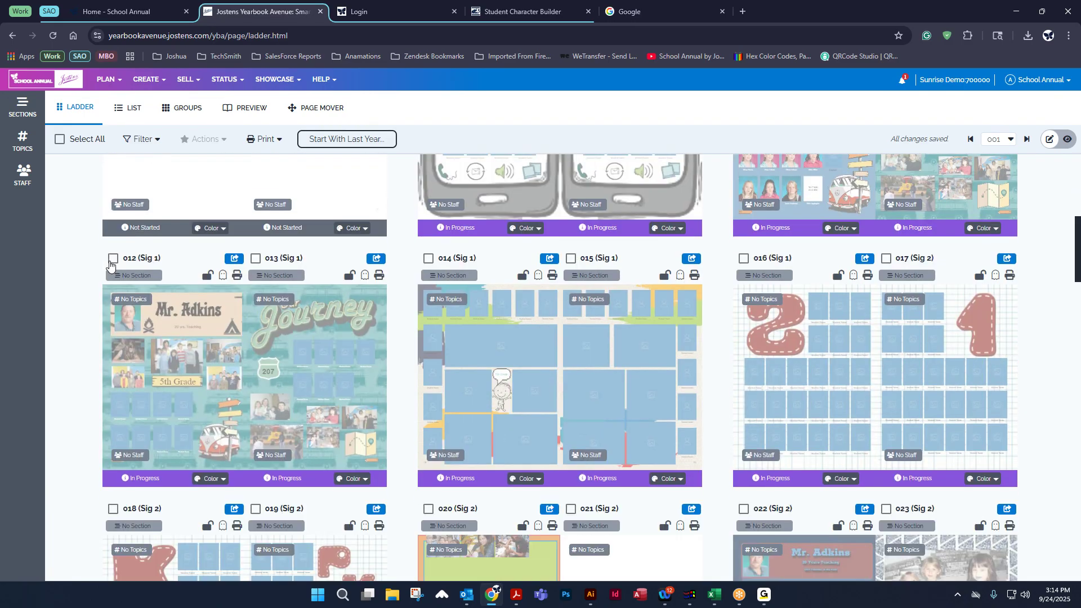
pyautogui.scroll(-10, 107, 269)
pyautogui.scroll(-11, 80, 286)
pyautogui.scroll(-10, 80, 286)
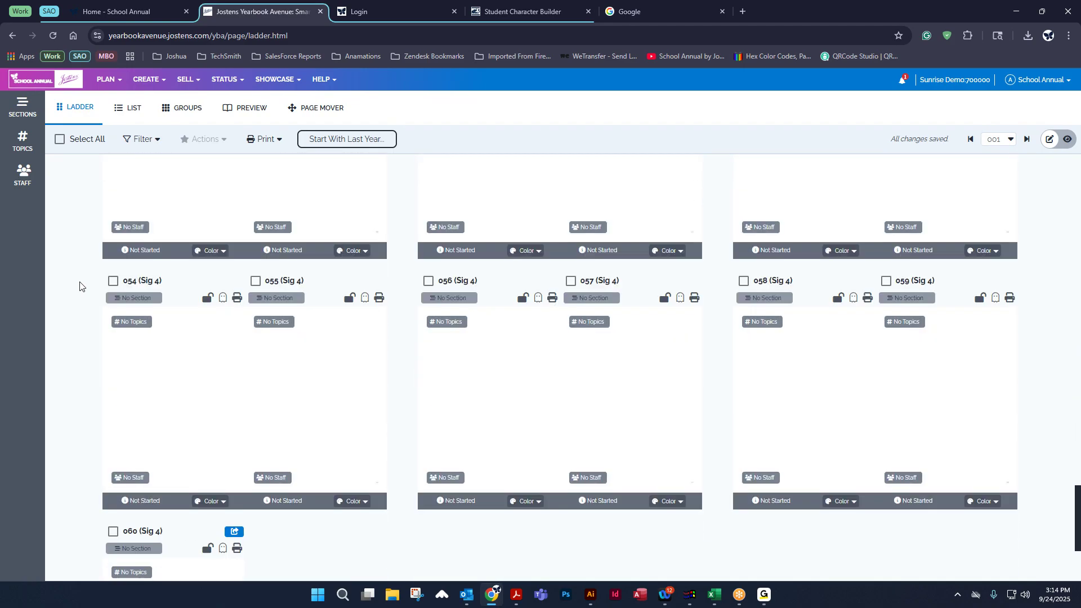
pyautogui.scroll(-4, 79, 282)
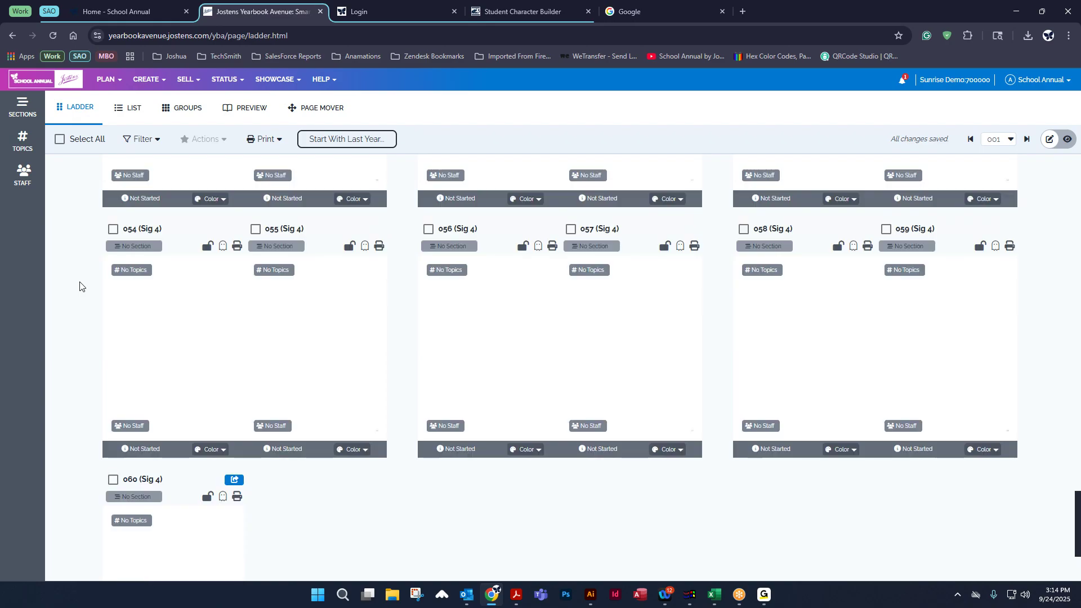
pyautogui.middleClick(64, 444)
pyautogui.middleClick(79, 218)
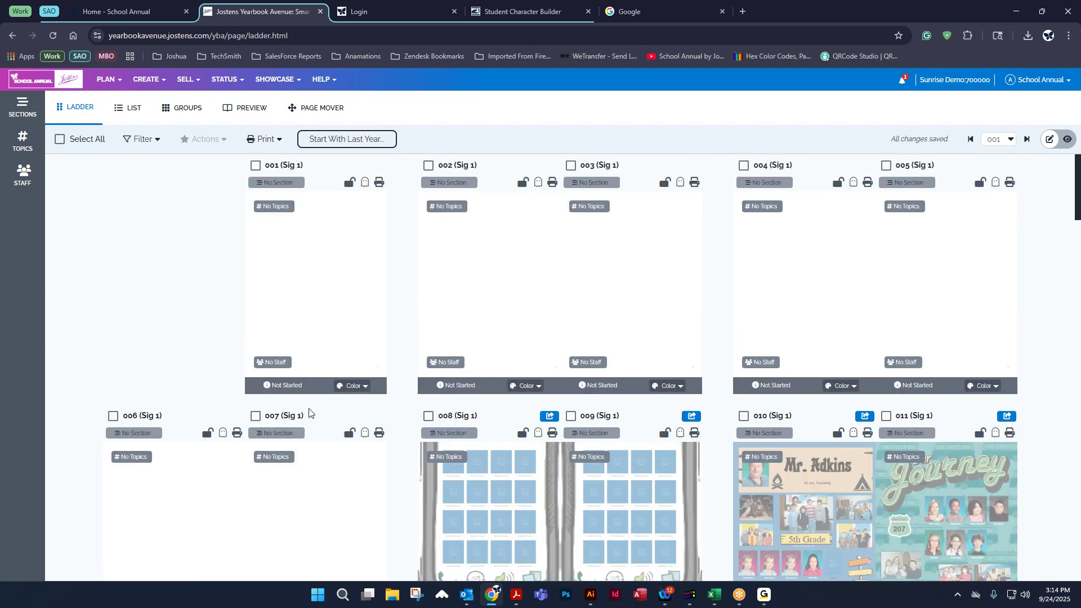
pyautogui.moveTo(282, 392)
pyautogui.scroll(-6, 310, 298)
pyautogui.moveTo(438, 298)
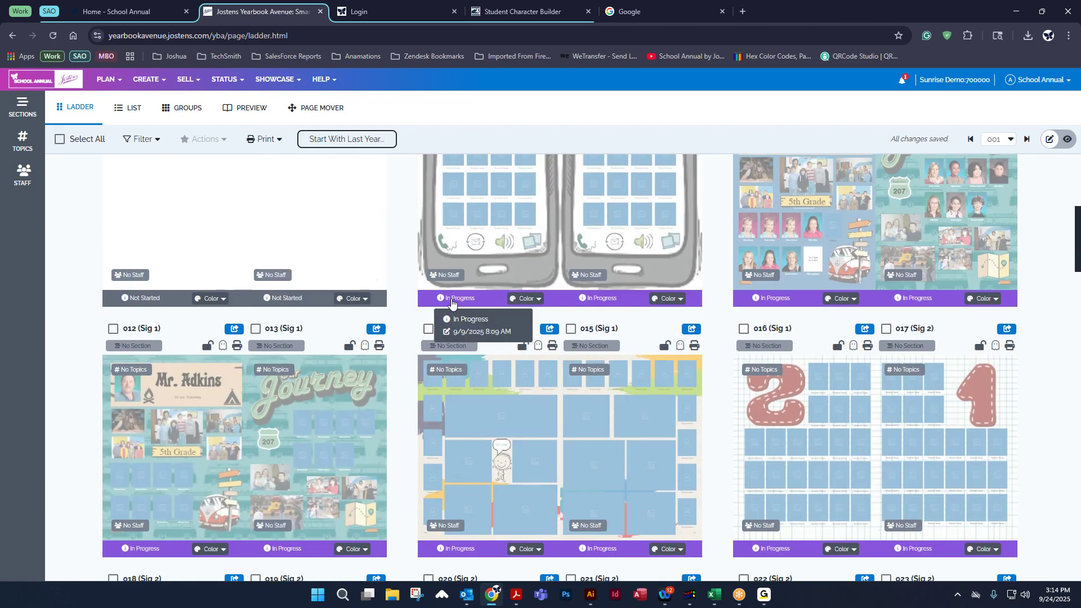
pyautogui.scroll(3, 439, 299)
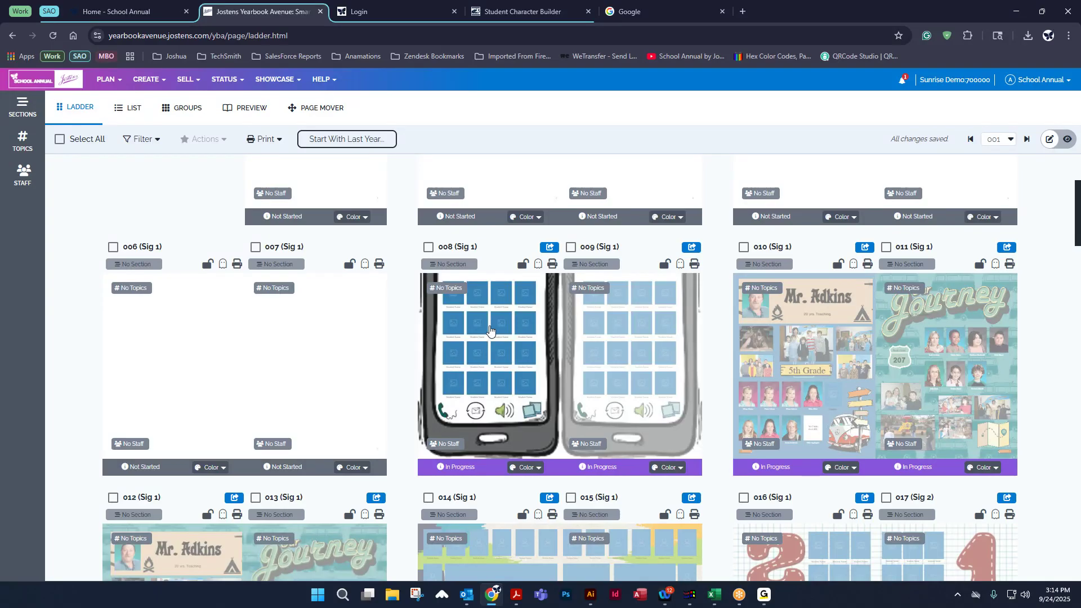
pyautogui.scroll(2, 236, 290)
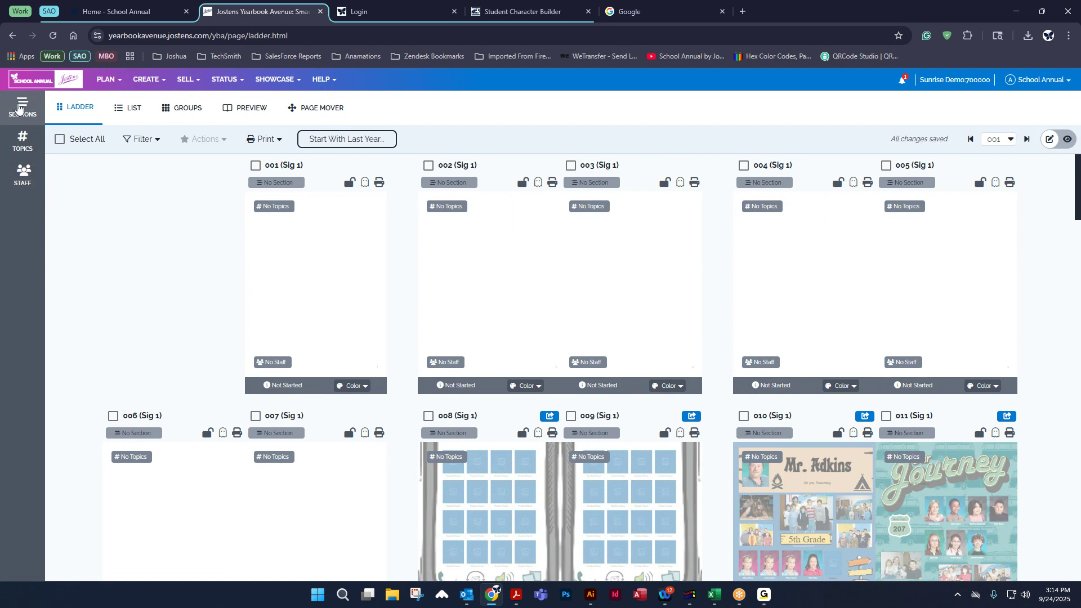
# - Add a new section named 'Staff' in the Sections panel
pyautogui.click(20, 106)
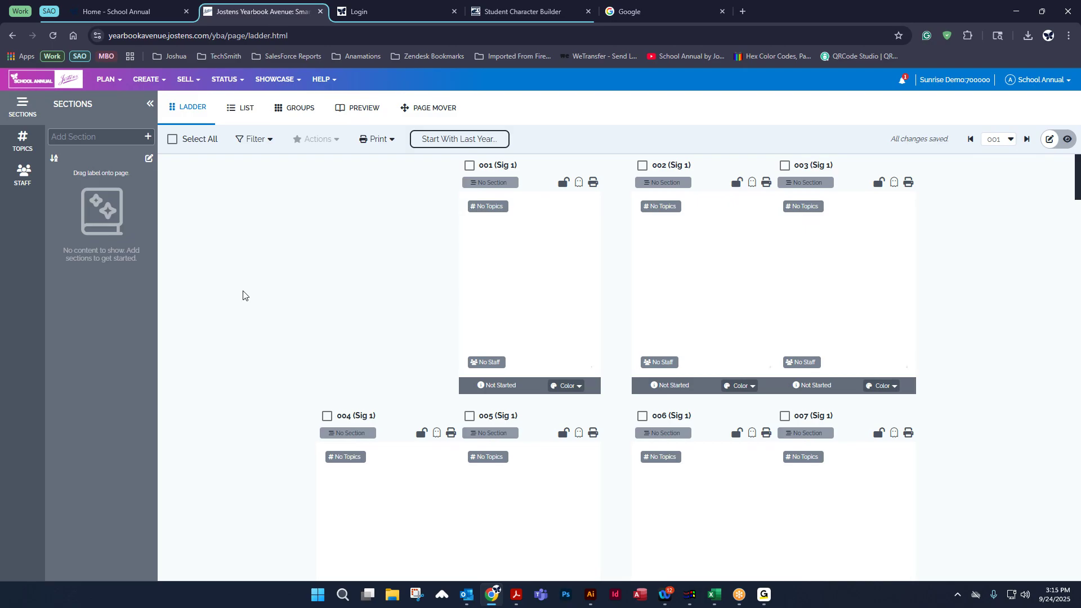
pyautogui.click(96, 137)
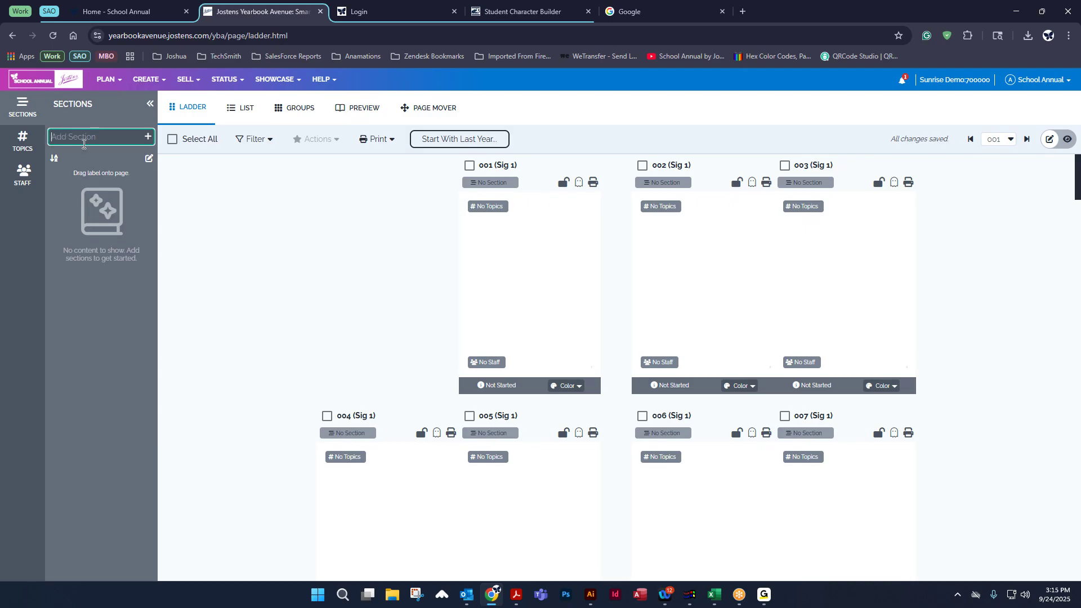
pyautogui.write('Staff')
pyautogui.click(148, 136)
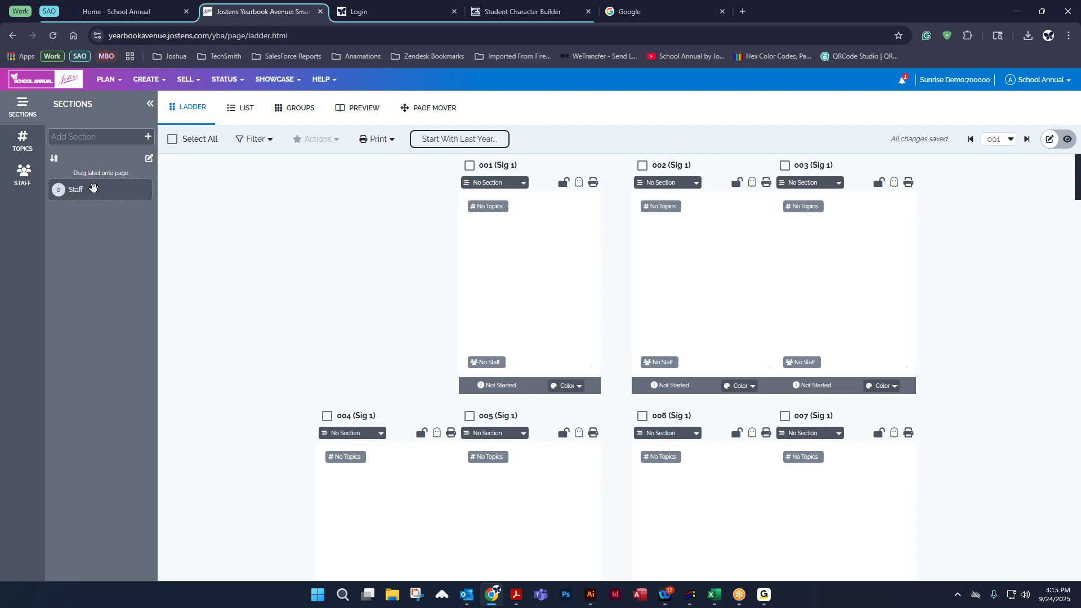
# - Drag the Staff section onto the page 002–003 spread in the ladder
pyautogui.moveTo(93, 187); pyautogui.dragTo(696, 252)
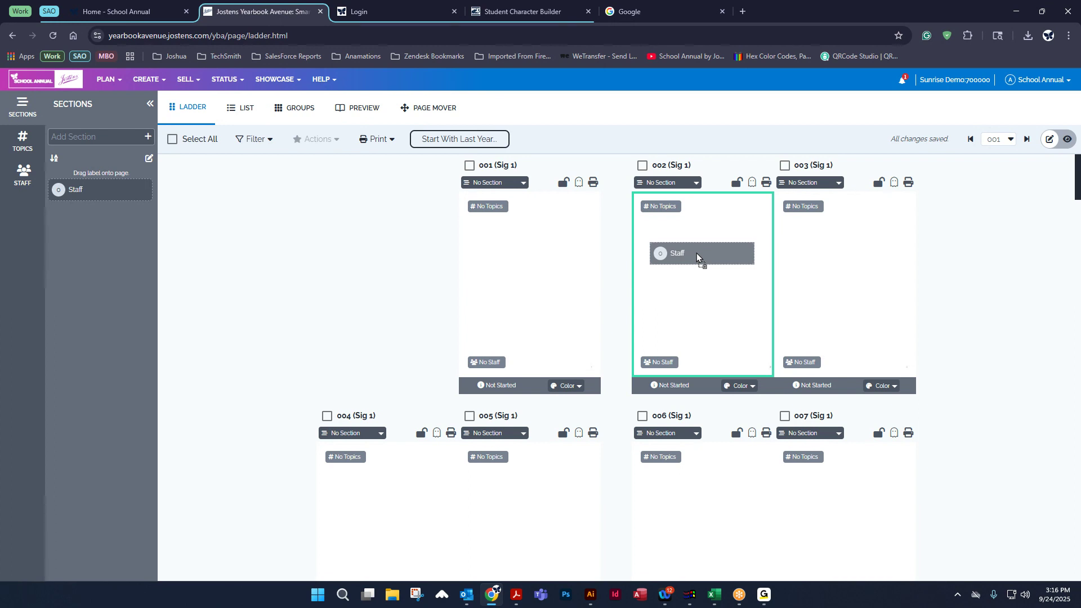
pyautogui.moveTo(697, 253); pyautogui.dragTo(774, 252)
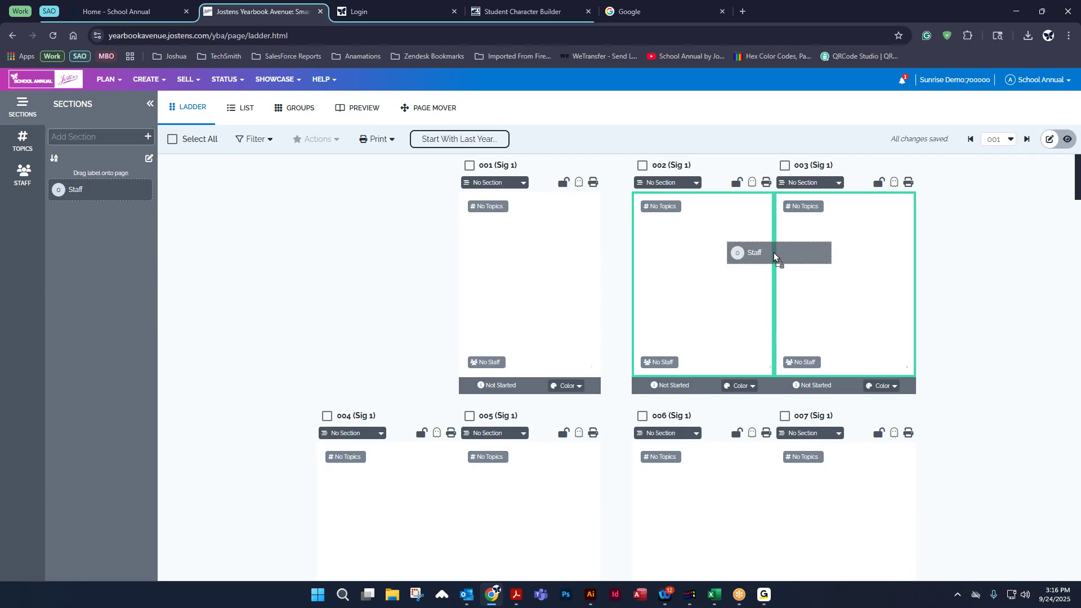
pyautogui.moveTo(773, 252)
pyautogui.mouseDown()
pyautogui.moveTo(711, 212)
pyautogui.moveTo(668, 191)
pyautogui.moveTo(663, 200)
pyautogui.moveTo(665, 181)
pyautogui.moveTo(642, 178)
pyautogui.moveTo(774, 261)
pyautogui.mouseUp()
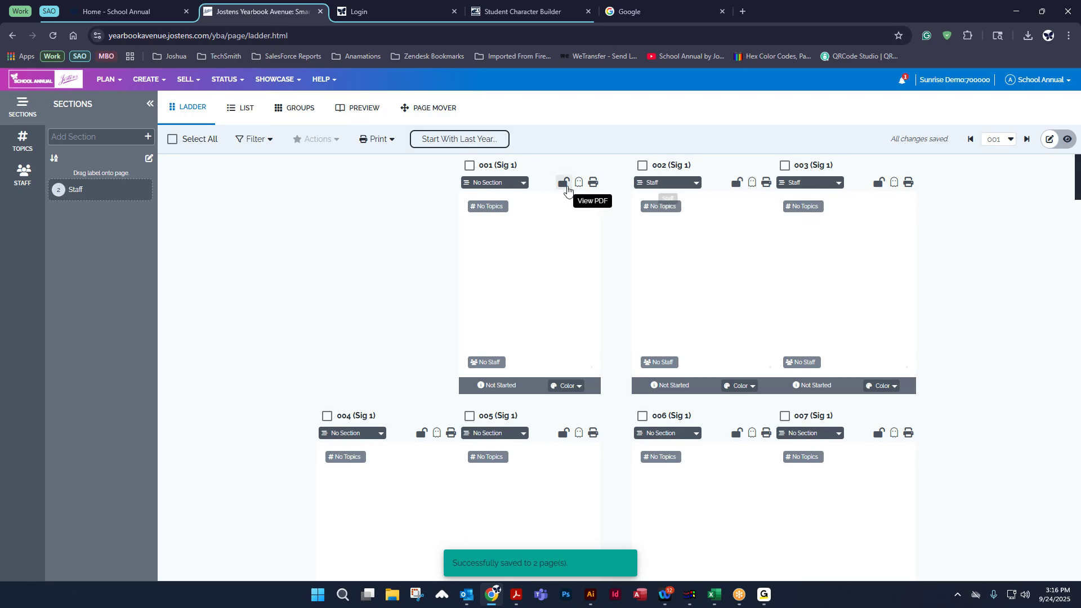
# - Set page 001's section to Staff, then change it back to No Section
pyautogui.click(524, 183)
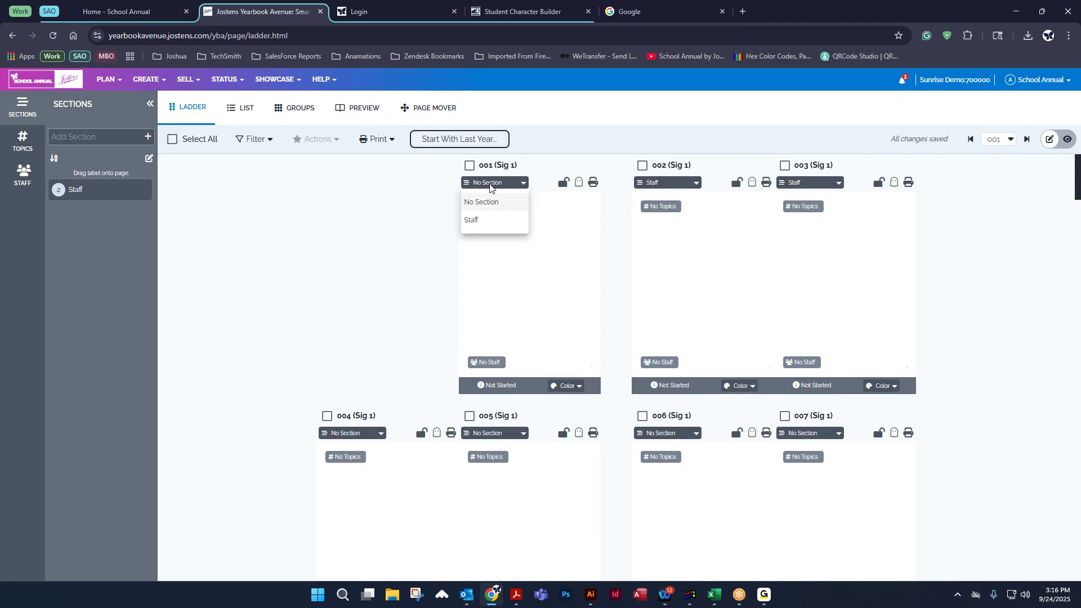
pyautogui.click(473, 220)
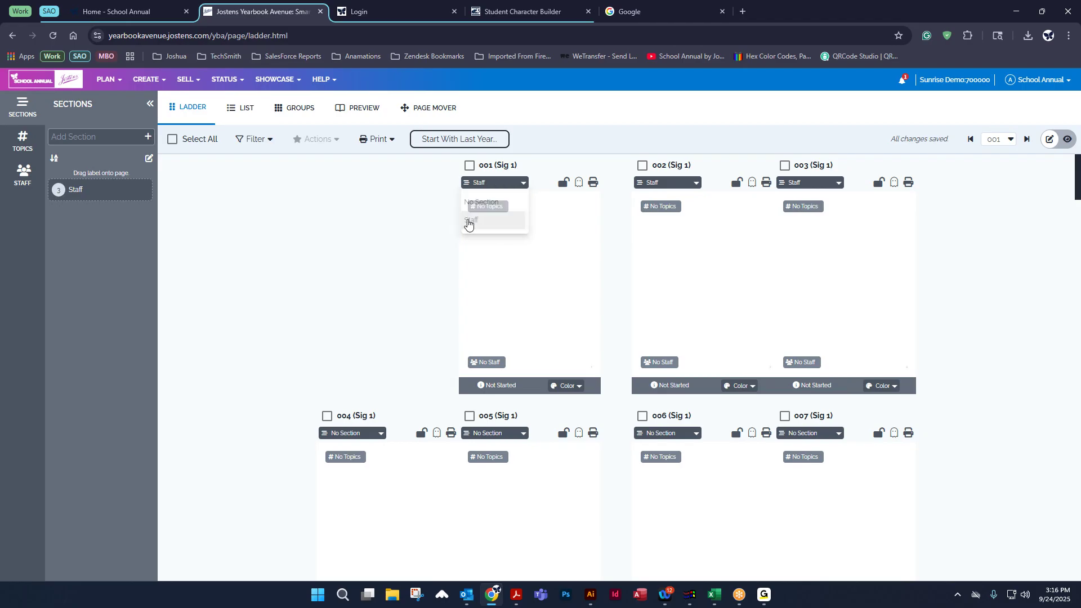
pyautogui.click(500, 183)
pyautogui.click(493, 204)
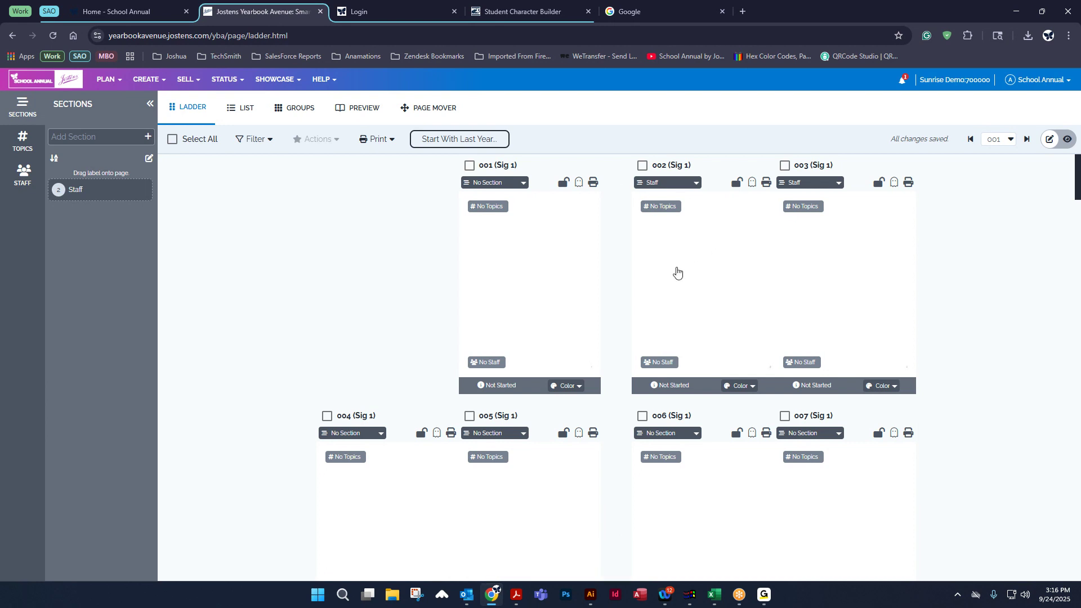
# - Clear page 003's section, then drag the Staff section back onto page 003
pyautogui.click(818, 184)
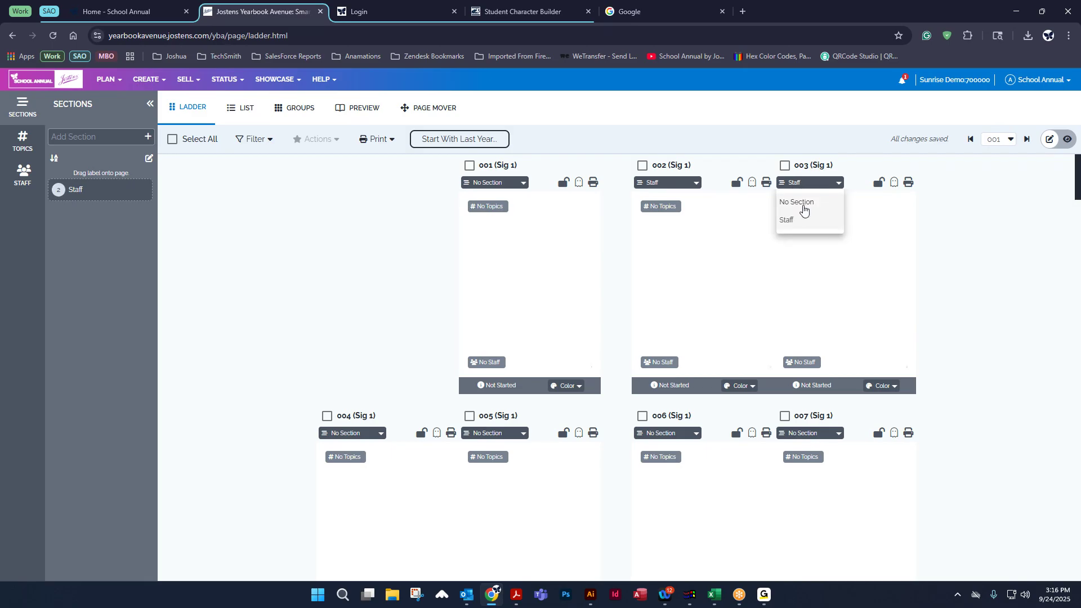
pyautogui.click(802, 202)
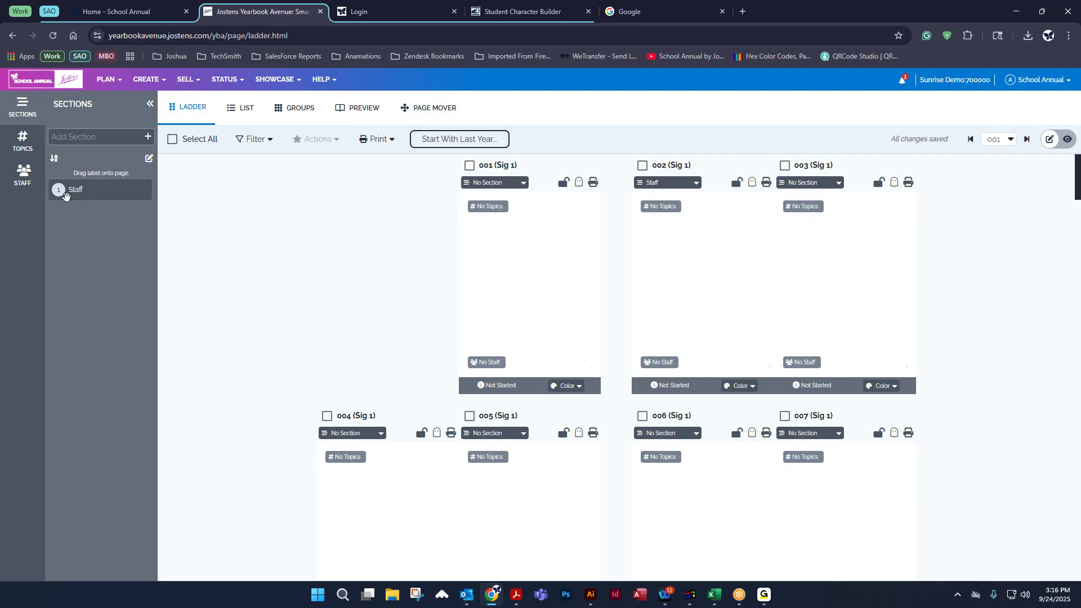
pyautogui.moveTo(84, 190); pyautogui.dragTo(859, 278)
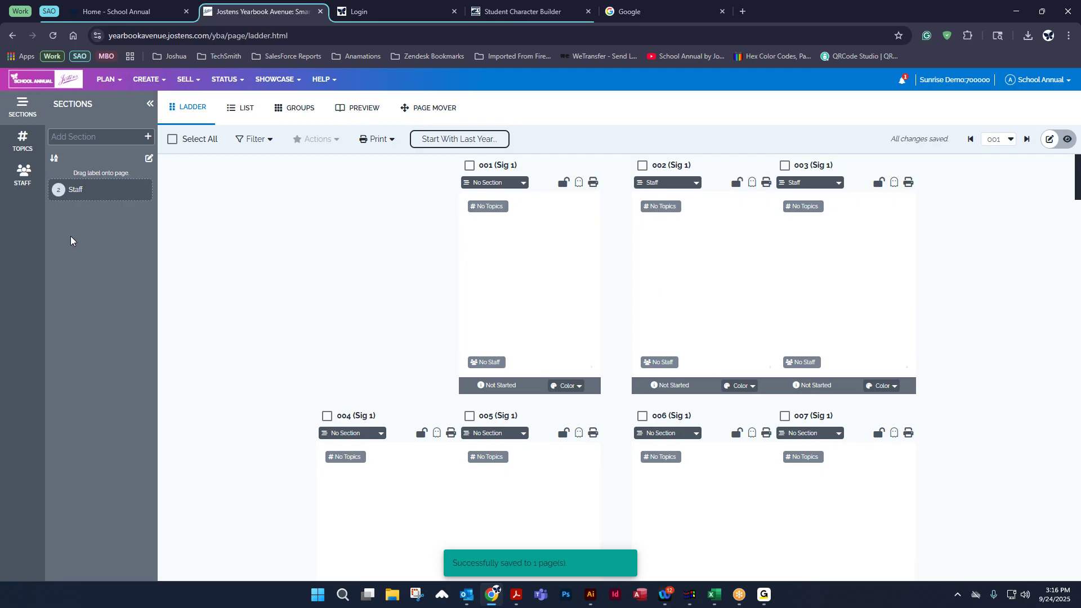
# - Create a new section named '1st Grade' from the suggested section names
pyautogui.click(97, 136)
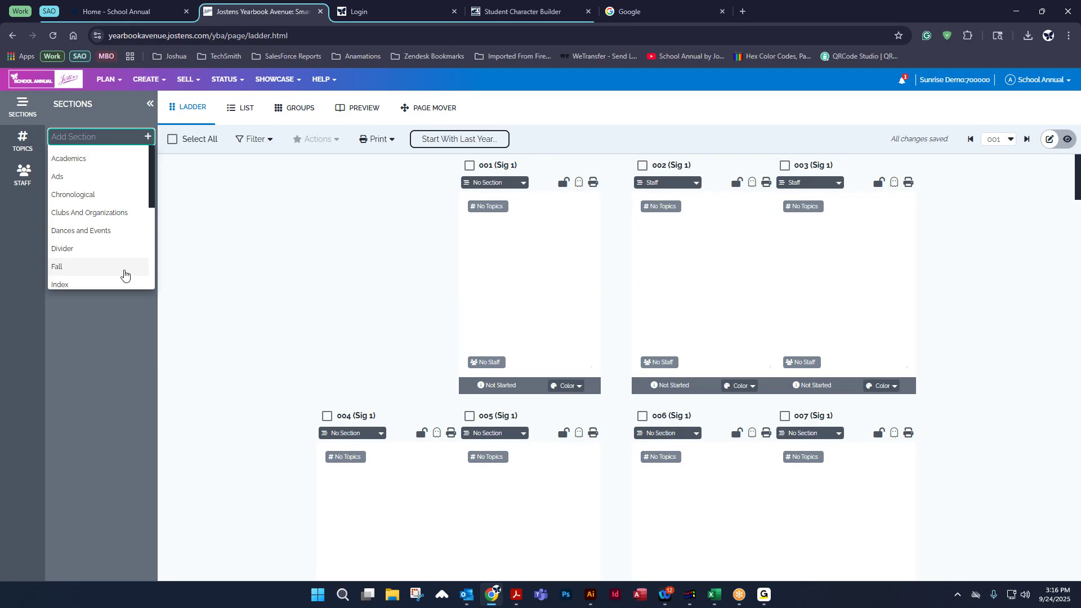
pyautogui.scroll(-6, 120, 262)
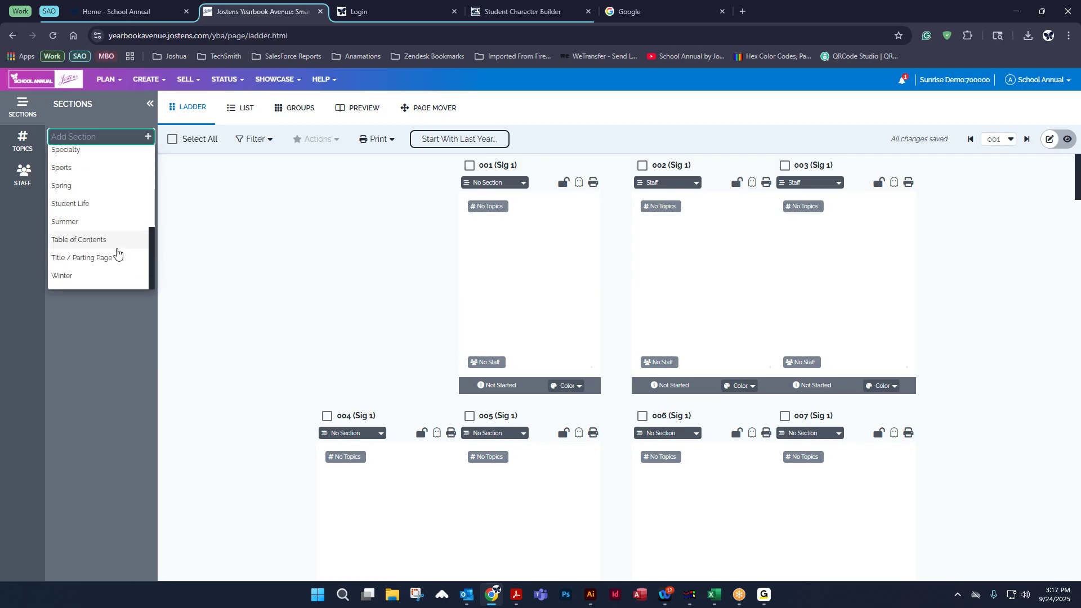
pyautogui.scroll(6, 113, 253)
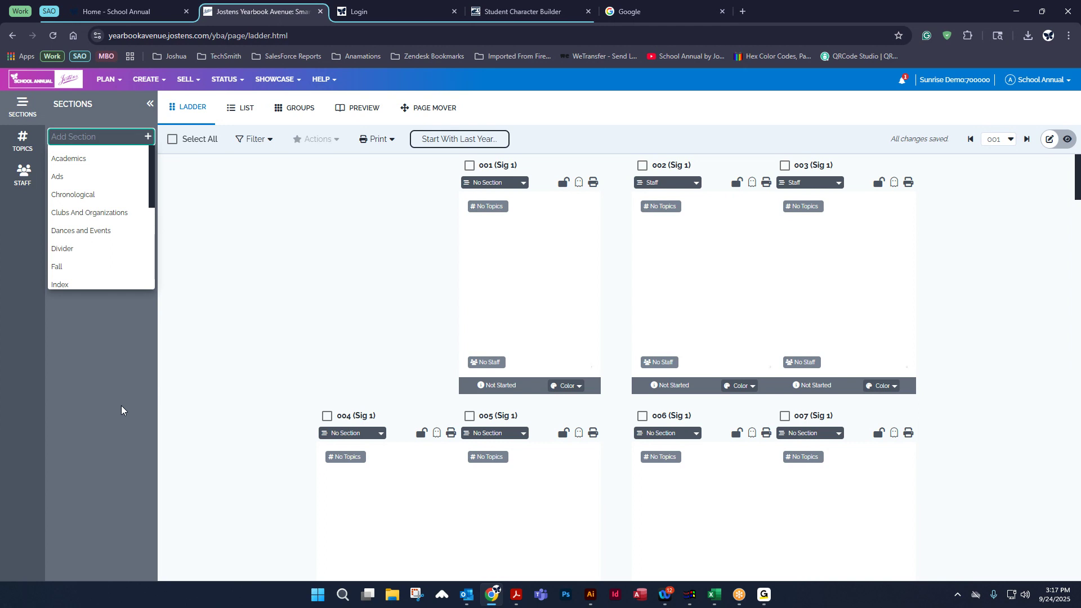
pyautogui.write('1st Grade')
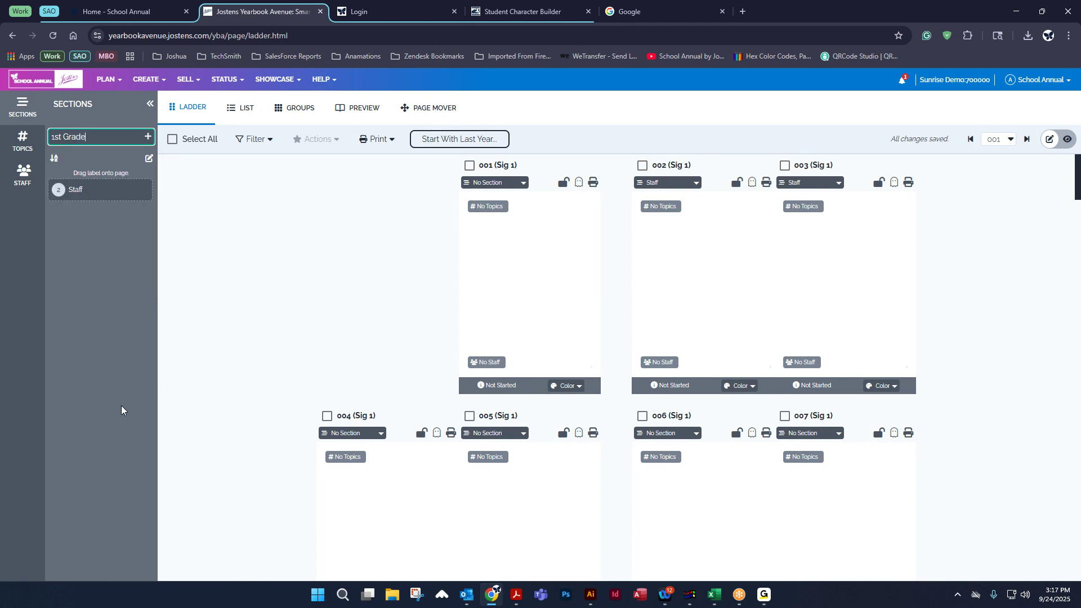
pyautogui.click(121, 363)
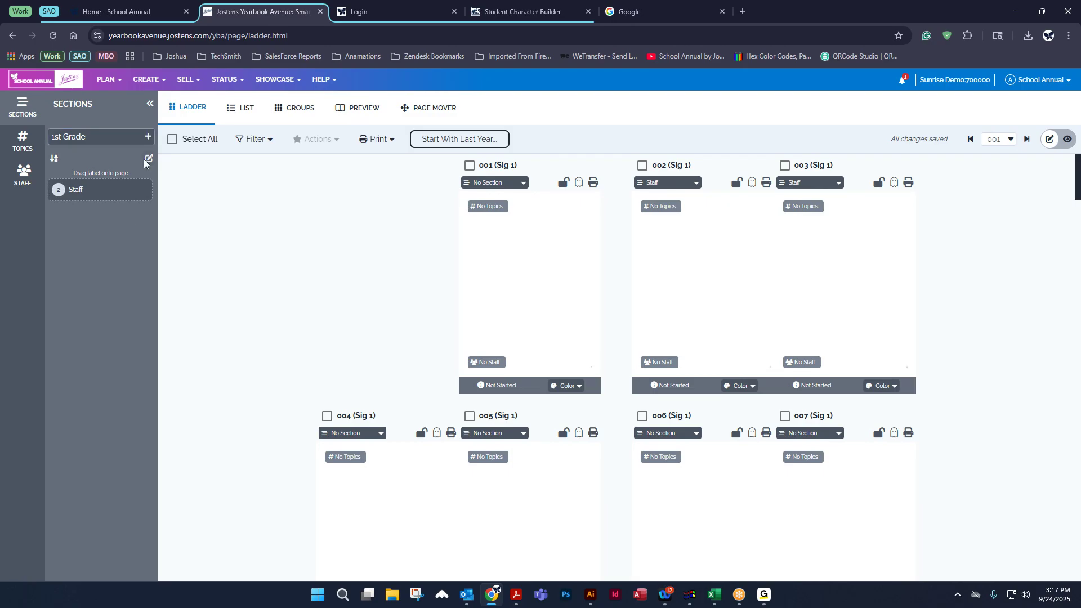
pyautogui.click(148, 137)
# - Assign the 1st Grade section to pages 004–005 and 006–007
pyautogui.moveTo(83, 190); pyautogui.dragTo(449, 493)
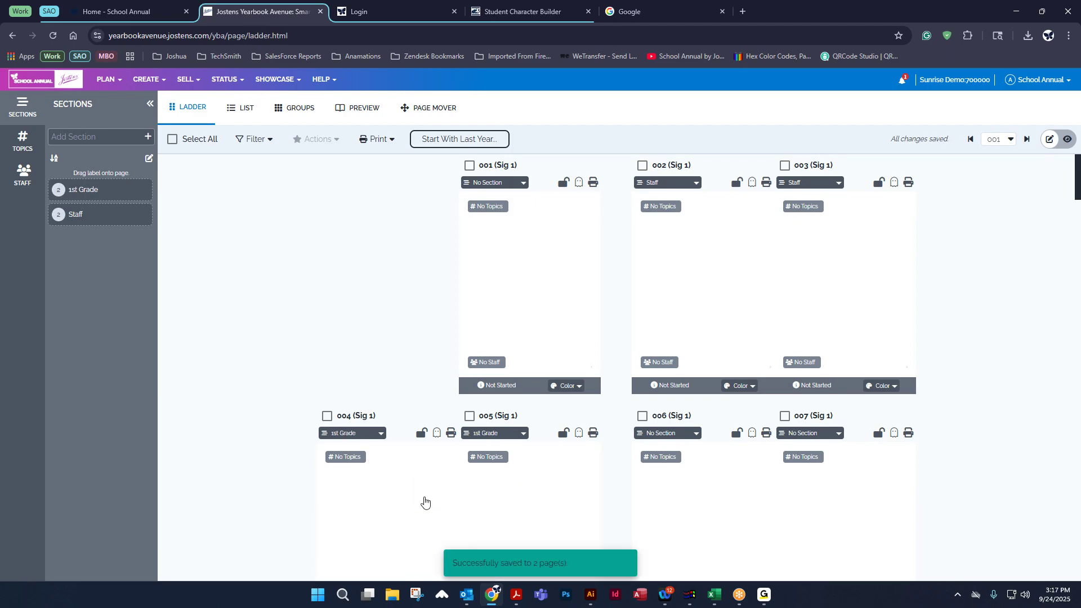
pyautogui.moveTo(79, 190); pyautogui.dragTo(779, 509)
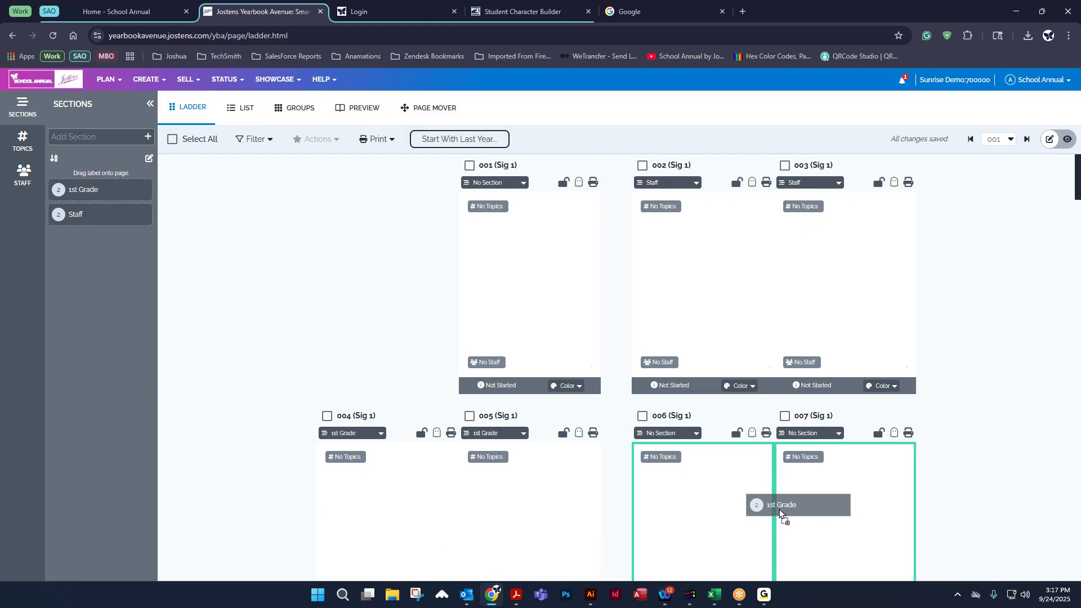
pyautogui.moveTo(779, 508); pyautogui.dragTo(779, 508)
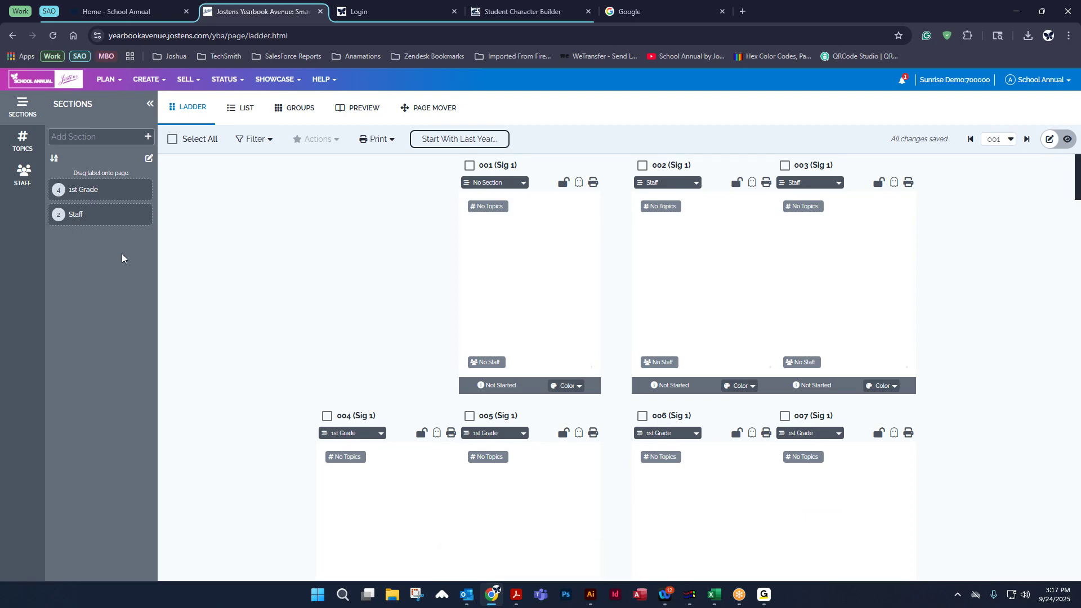
# - Add 1st Grade Portraits and Faculty from the Portraits smart topics
pyautogui.click(26, 143)
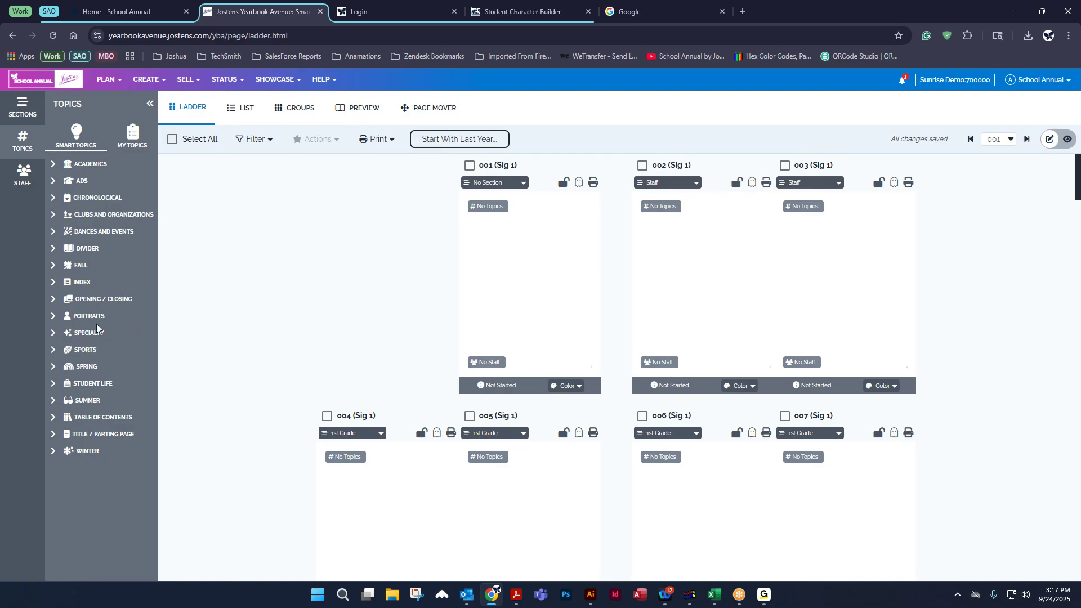
pyautogui.click(53, 318)
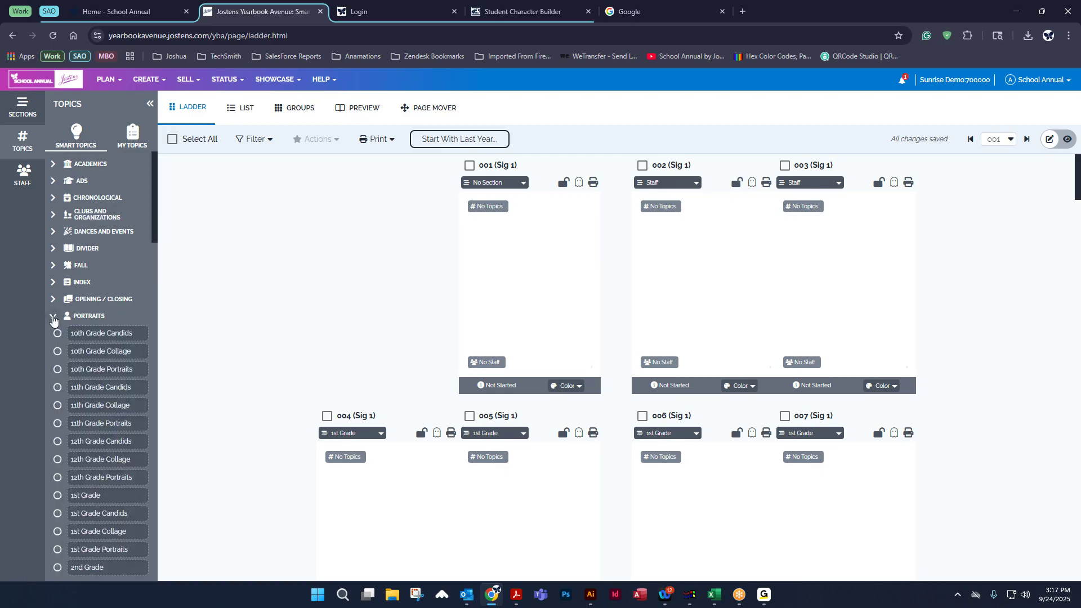
pyautogui.scroll(-1, 100, 358)
pyautogui.scroll(-6, 101, 358)
pyautogui.scroll(-2, 105, 358)
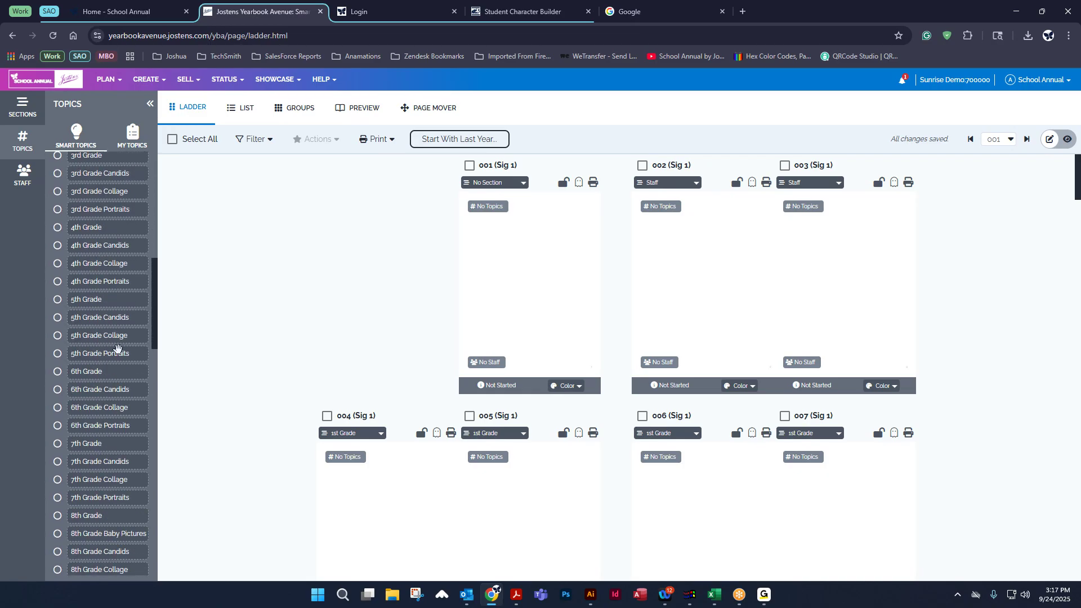
pyautogui.scroll(4, 117, 348)
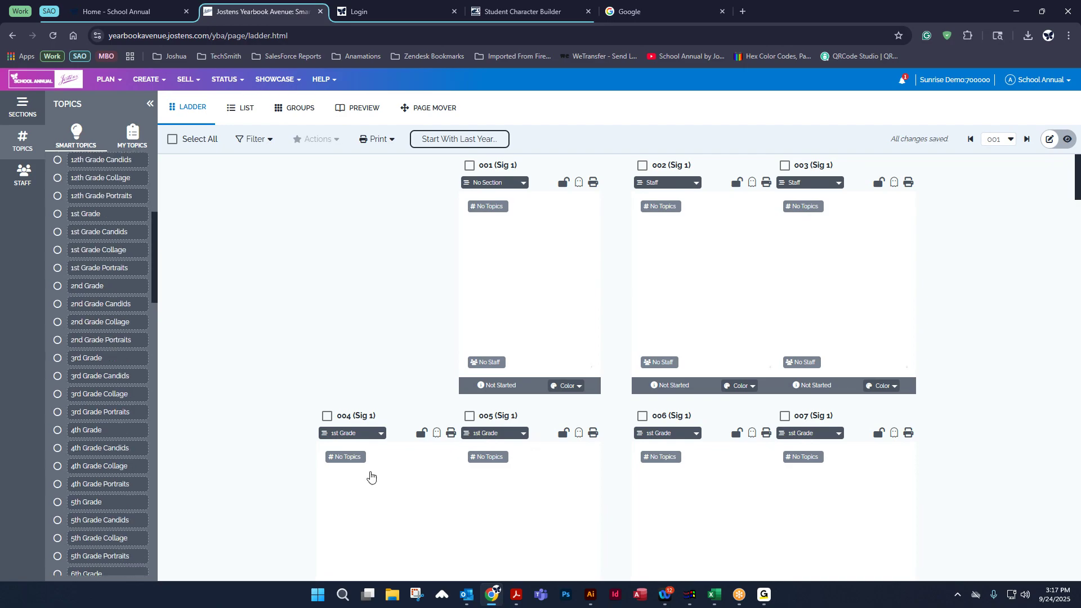
pyautogui.click(57, 268)
pyautogui.scroll(1, 78, 304)
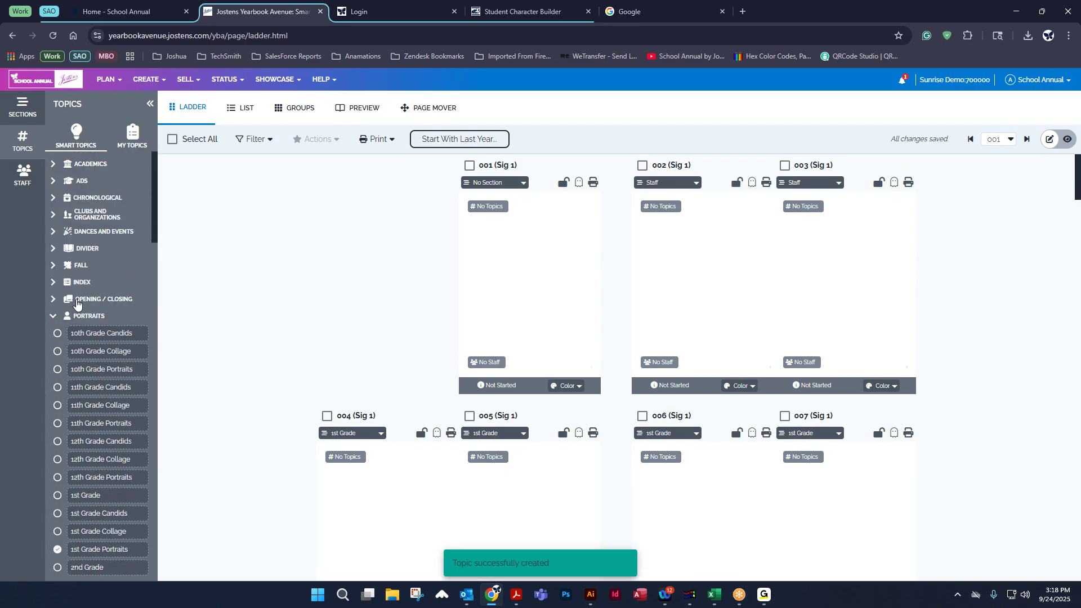
pyautogui.scroll(-15, 97, 404)
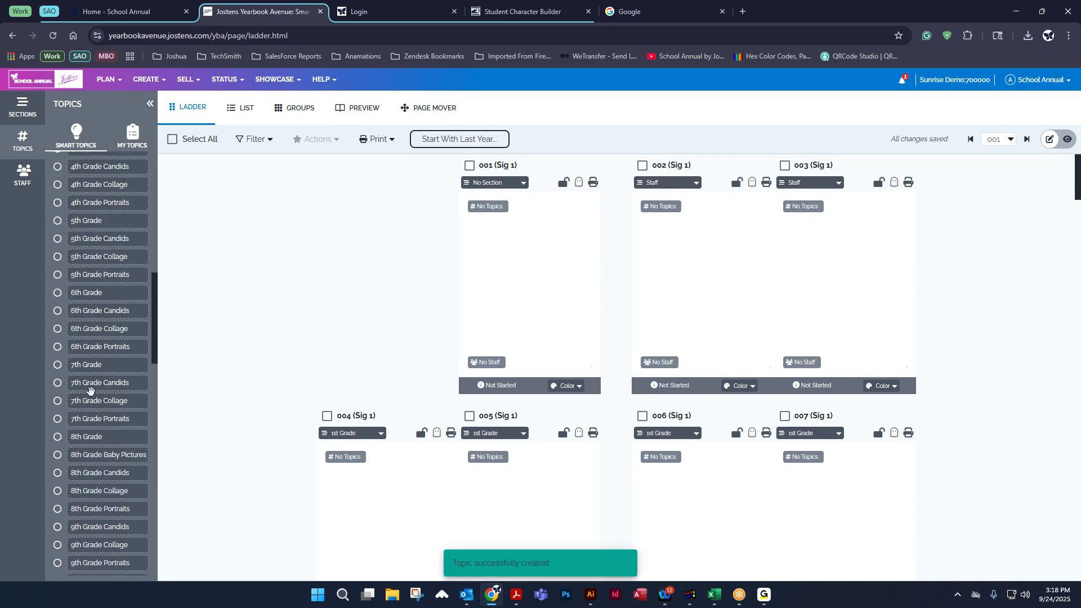
pyautogui.scroll(2, 107, 389)
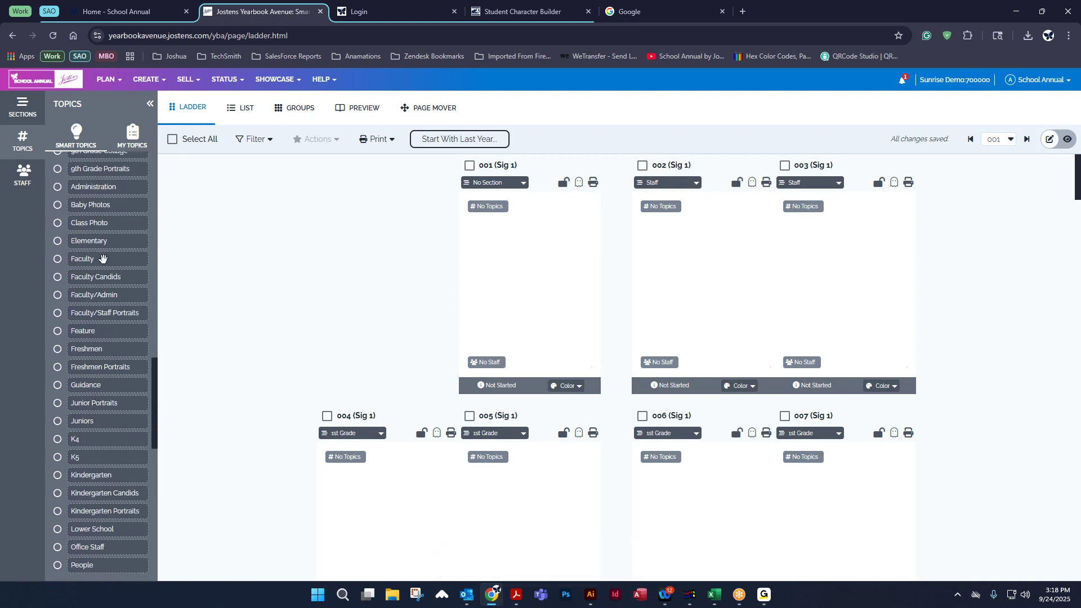
pyautogui.click(59, 261)
pyautogui.scroll(15, 88, 360)
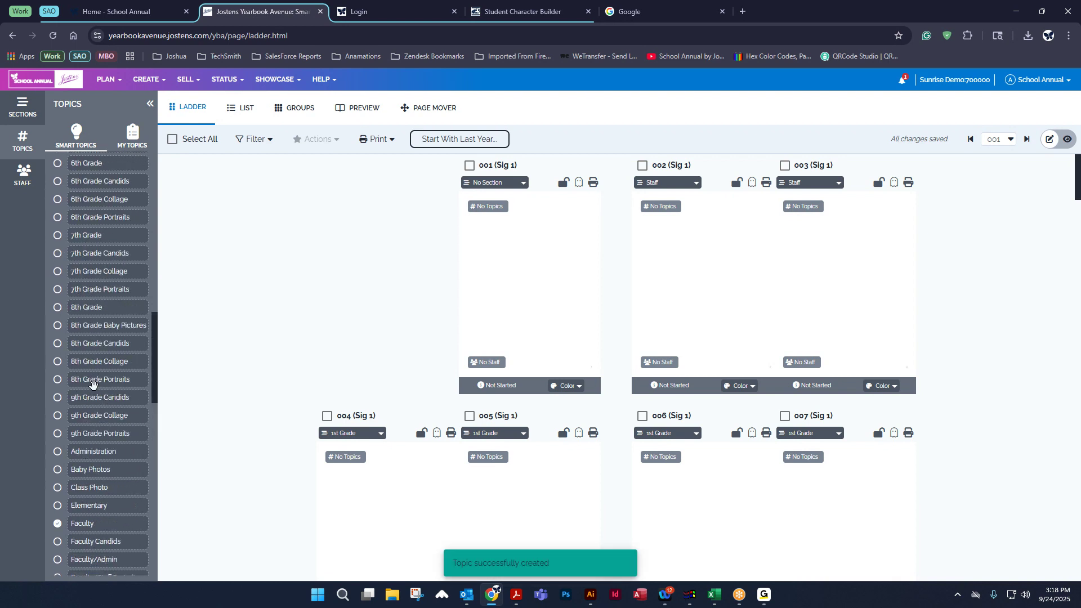
pyautogui.click(54, 317)
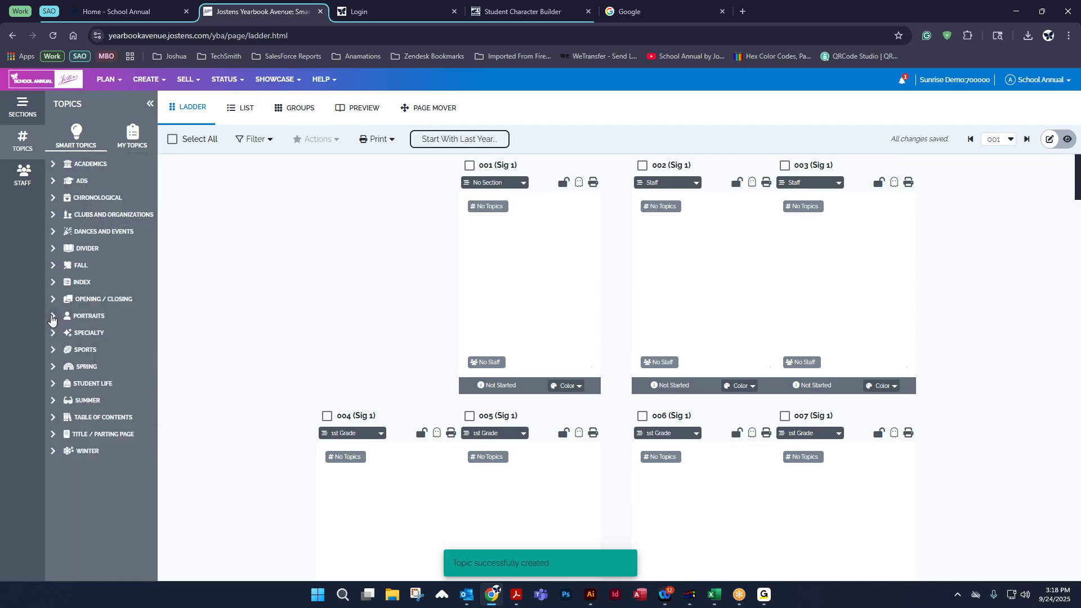
# - Add 8th Grade Football from the Sports smart topics and review My Topics
pyautogui.click(52, 351)
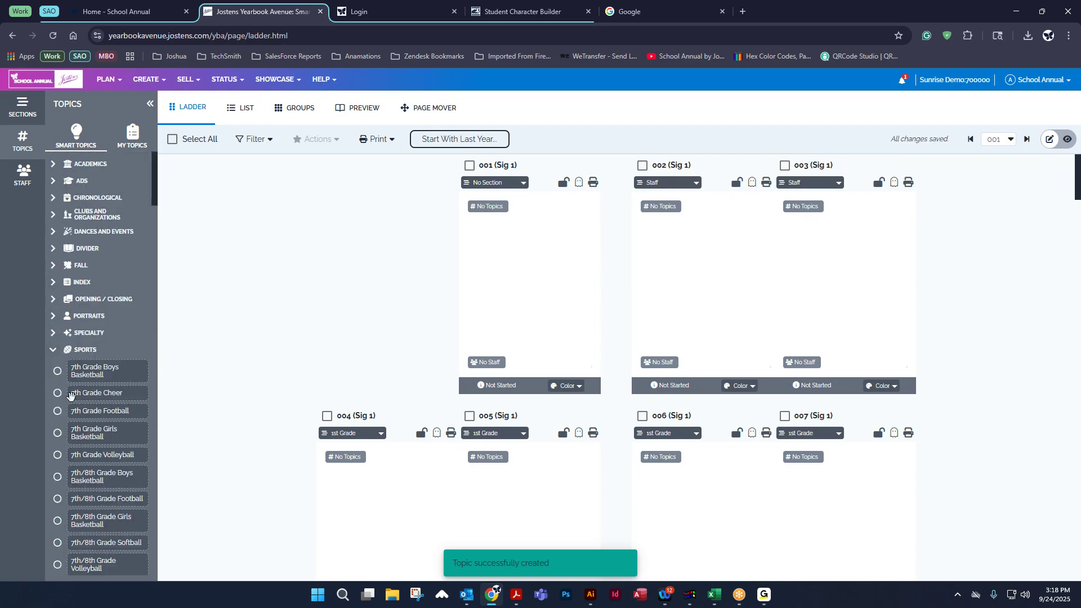
pyautogui.scroll(-6, 117, 425)
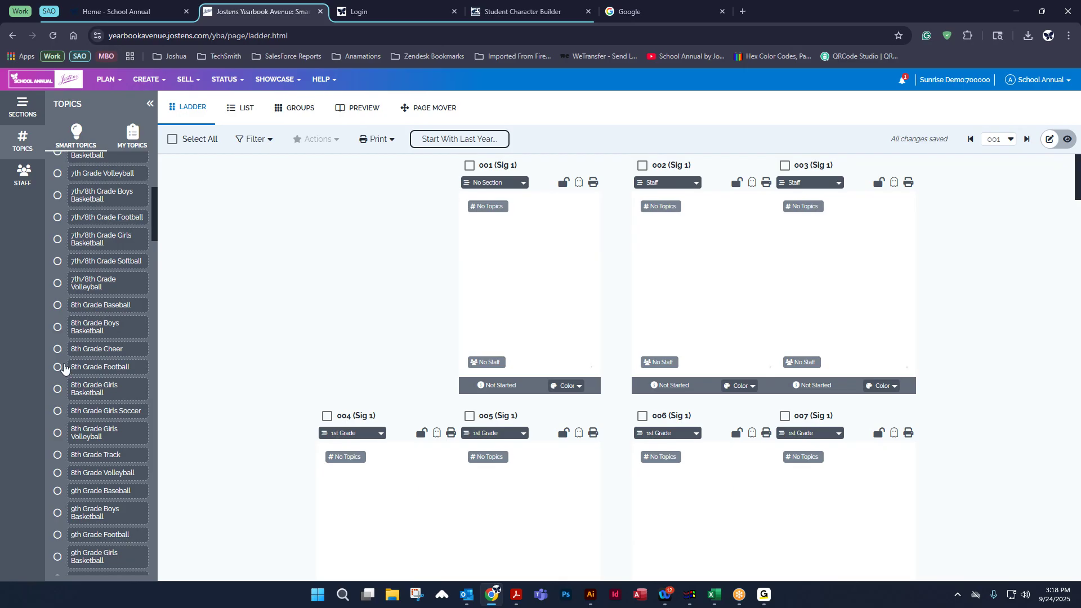
pyautogui.click(56, 369)
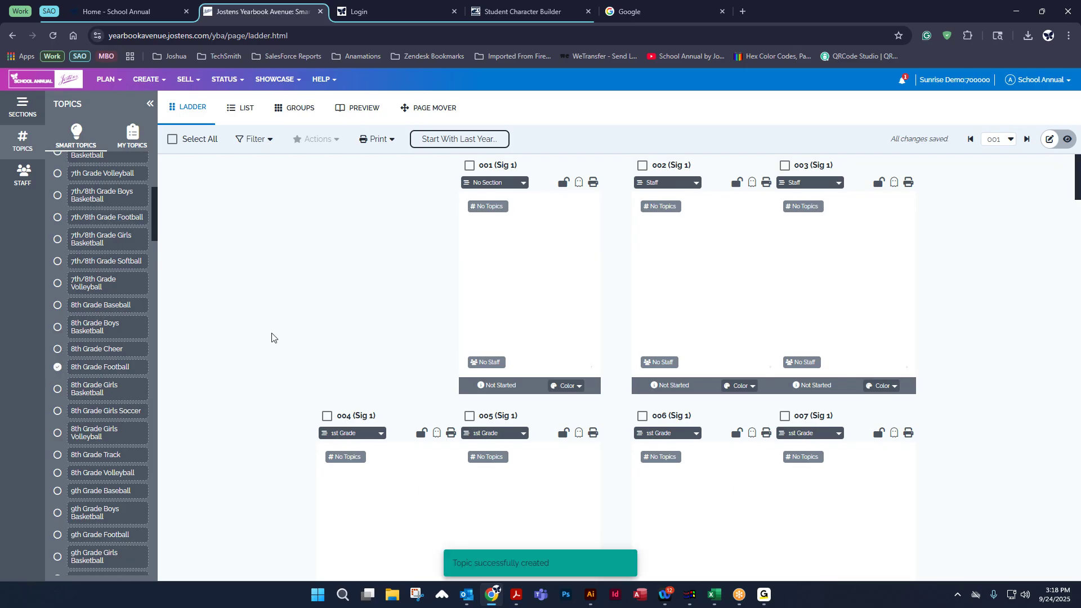
pyautogui.scroll(5, 106, 416)
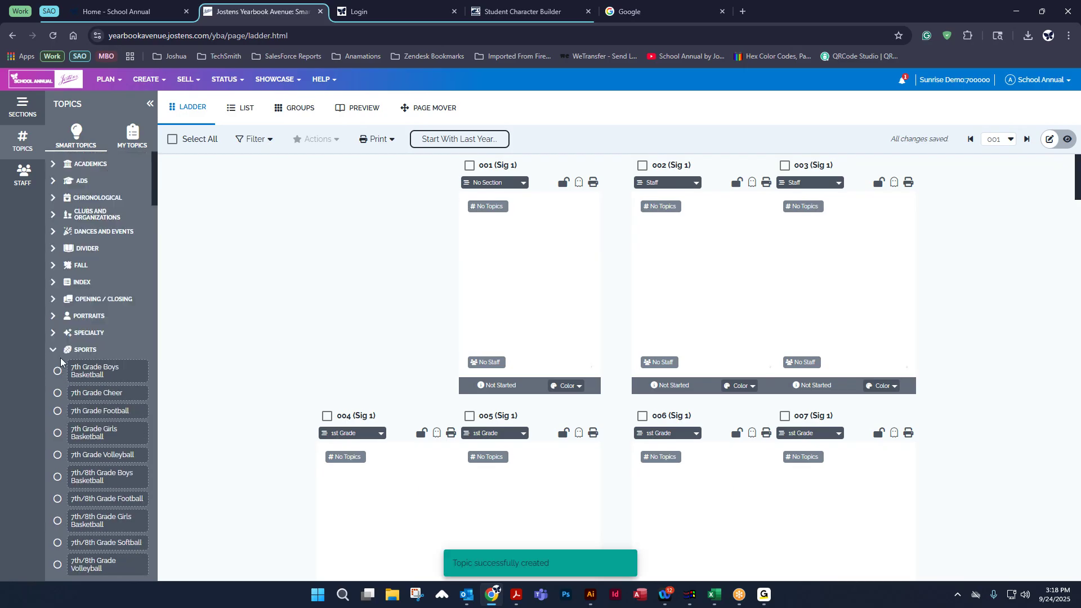
pyautogui.click(49, 350)
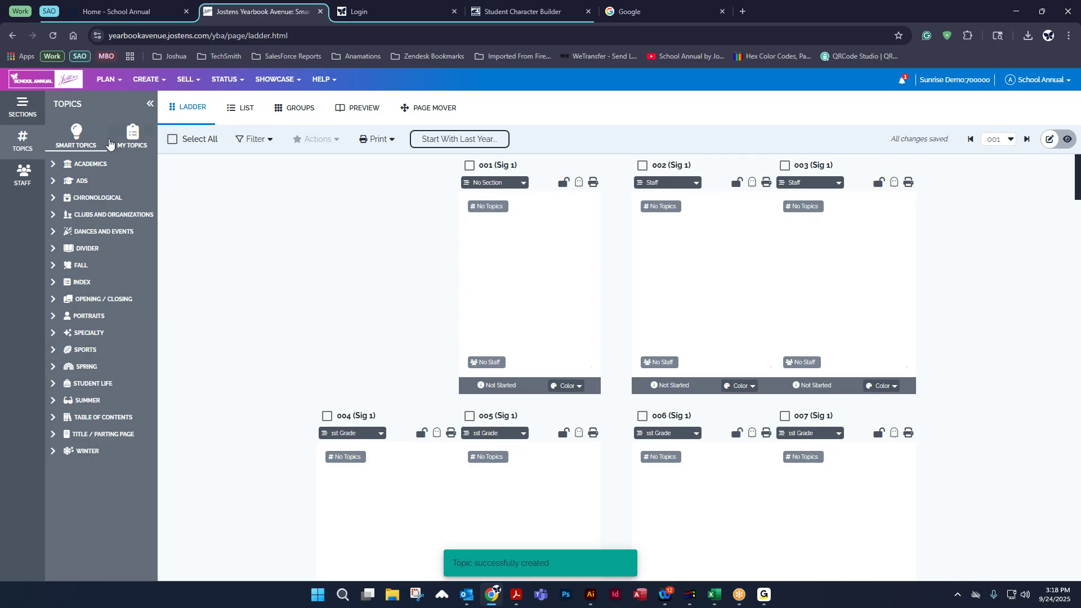
pyautogui.click(134, 142)
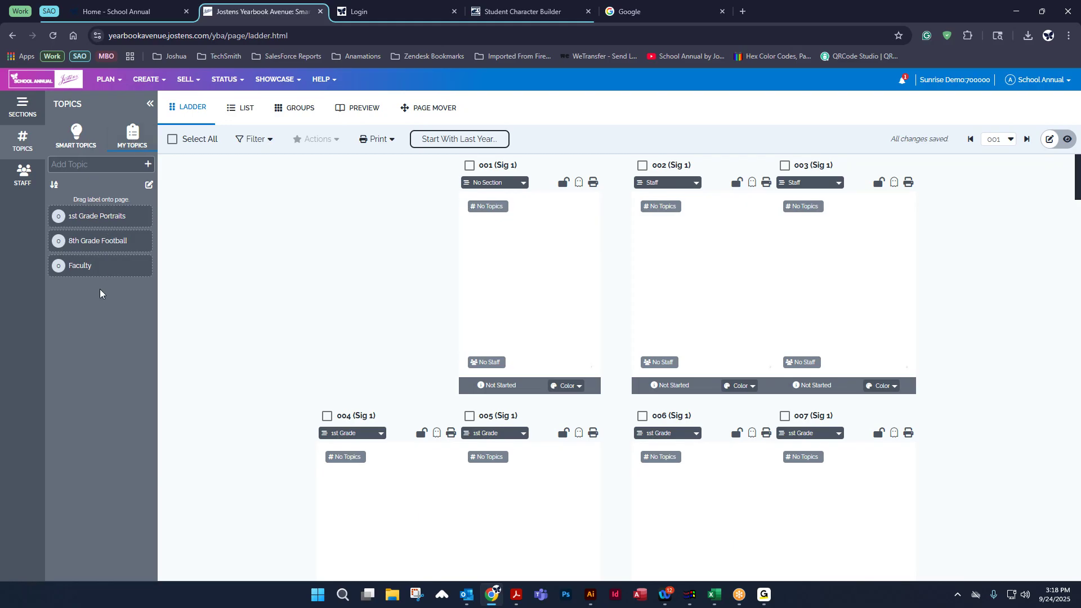
# - Place Faculty on page 002 and 1st Grade Portraits on pages 004 and 006
pyautogui.click(77, 135)
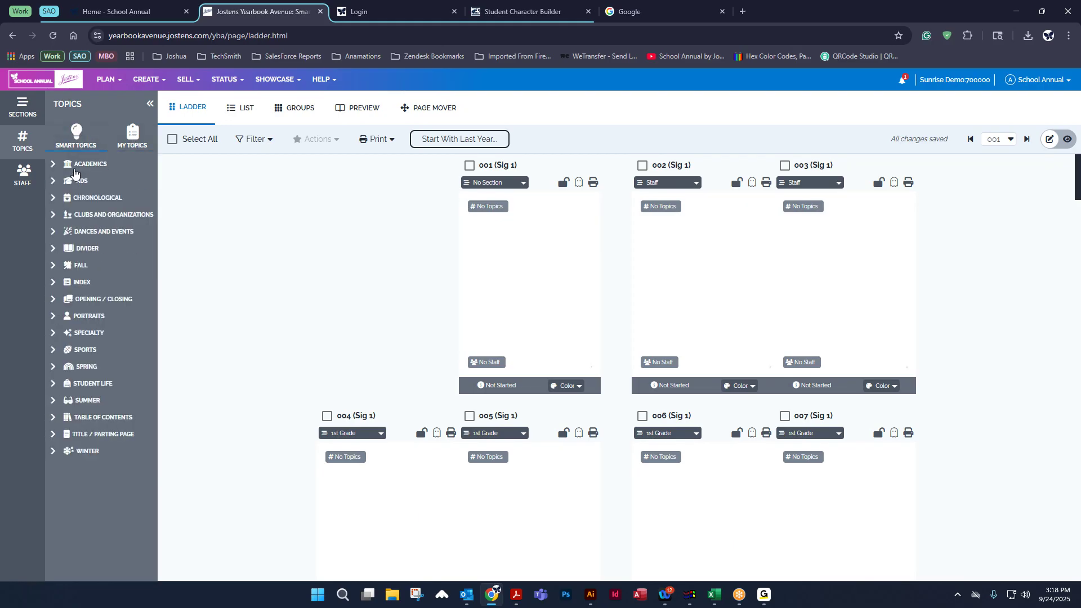
pyautogui.click(131, 141)
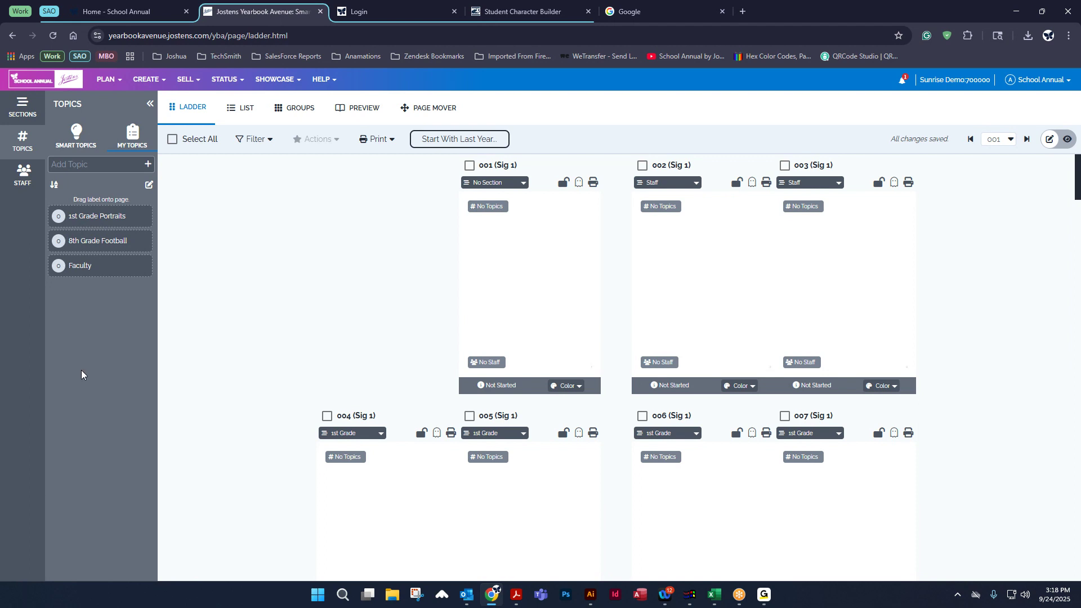
pyautogui.moveTo(79, 265); pyautogui.dragTo(684, 251)
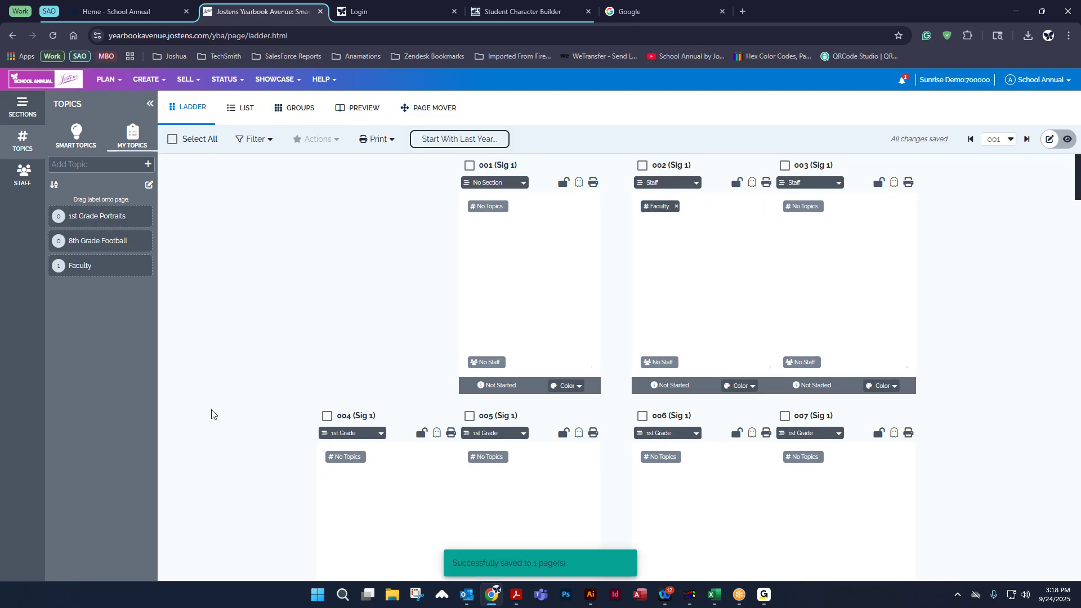
pyautogui.moveTo(88, 217); pyautogui.dragTo(370, 512)
pyautogui.moveTo(117, 219); pyautogui.dragTo(686, 496)
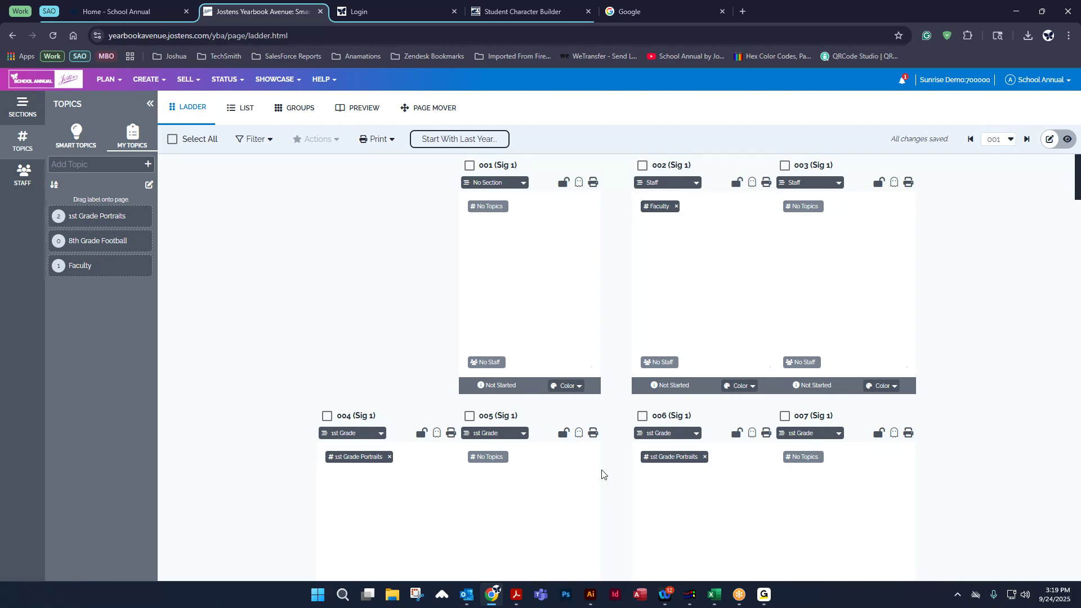
pyautogui.scroll(-3, 601, 473)
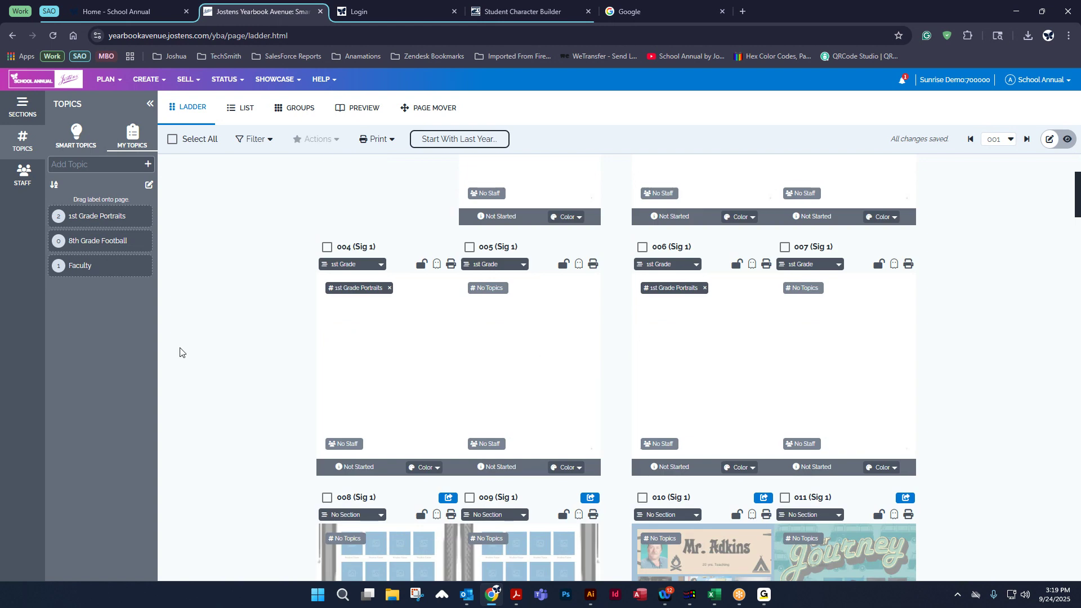
pyautogui.scroll(3, 191, 343)
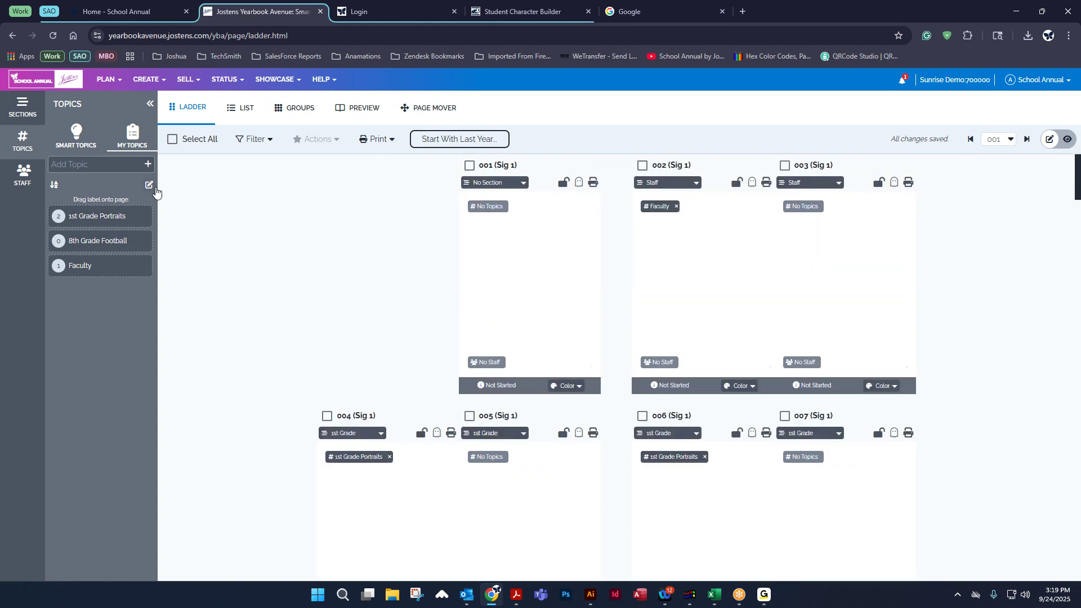
# - Assign test person to pages 004–005, removing the extra adviser assignment from both pages
pyautogui.click(21, 178)
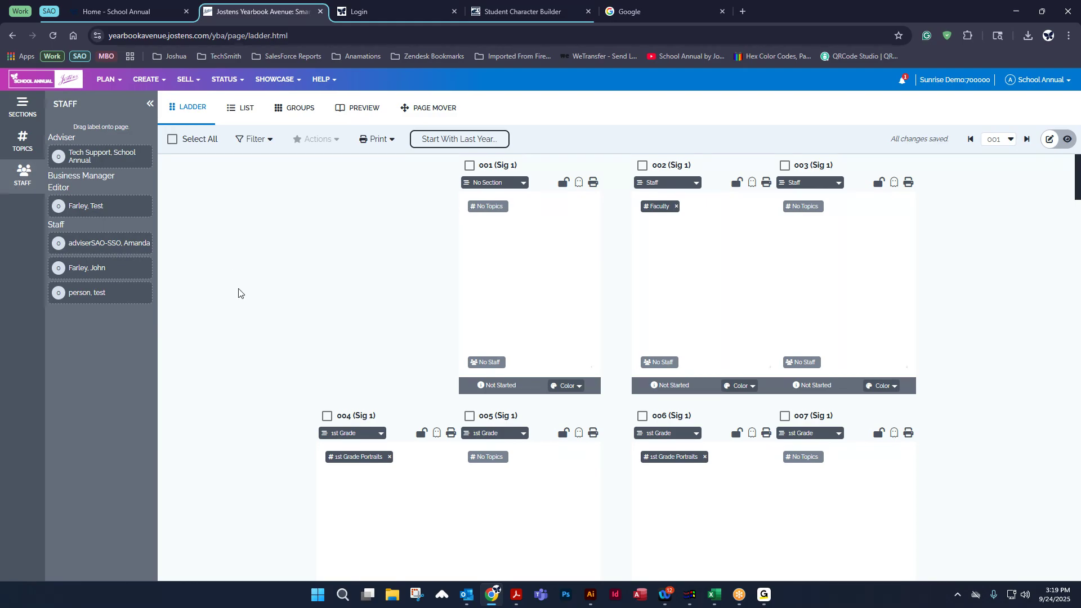
pyautogui.scroll(-3, 238, 293)
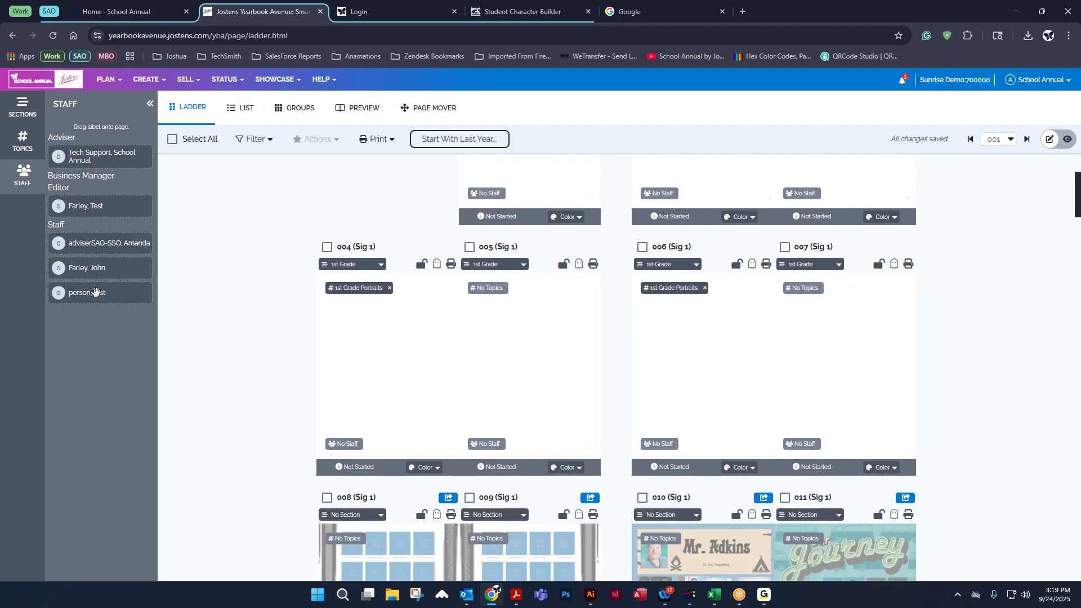
pyautogui.moveTo(85, 294); pyautogui.dragTo(467, 351)
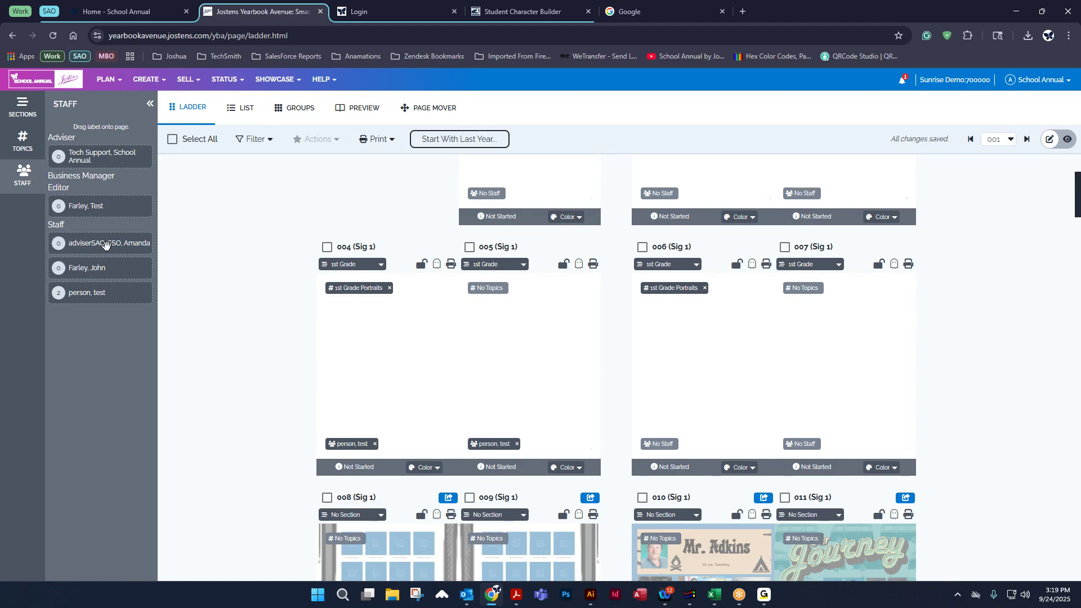
pyautogui.moveTo(105, 243); pyautogui.dragTo(476, 343)
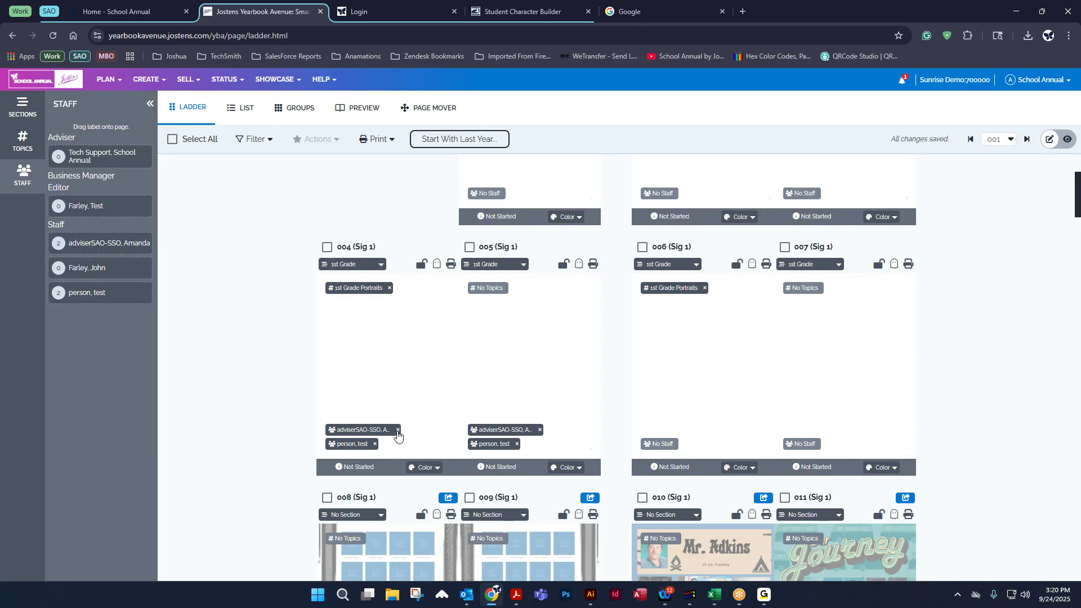
pyautogui.click(398, 430)
pyautogui.click(539, 430)
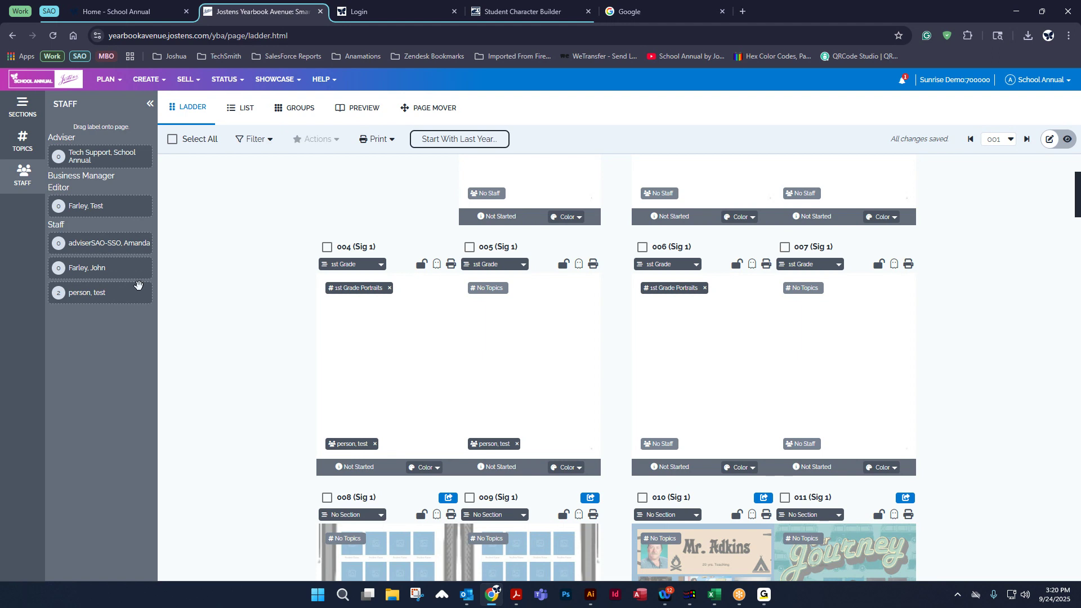
# - Assign the adviser to pages 006–007, removing the extra staff assignment on page 007
pyautogui.moveTo(100, 293); pyautogui.dragTo(683, 341)
pyautogui.moveTo(110, 238); pyautogui.dragTo(873, 373)
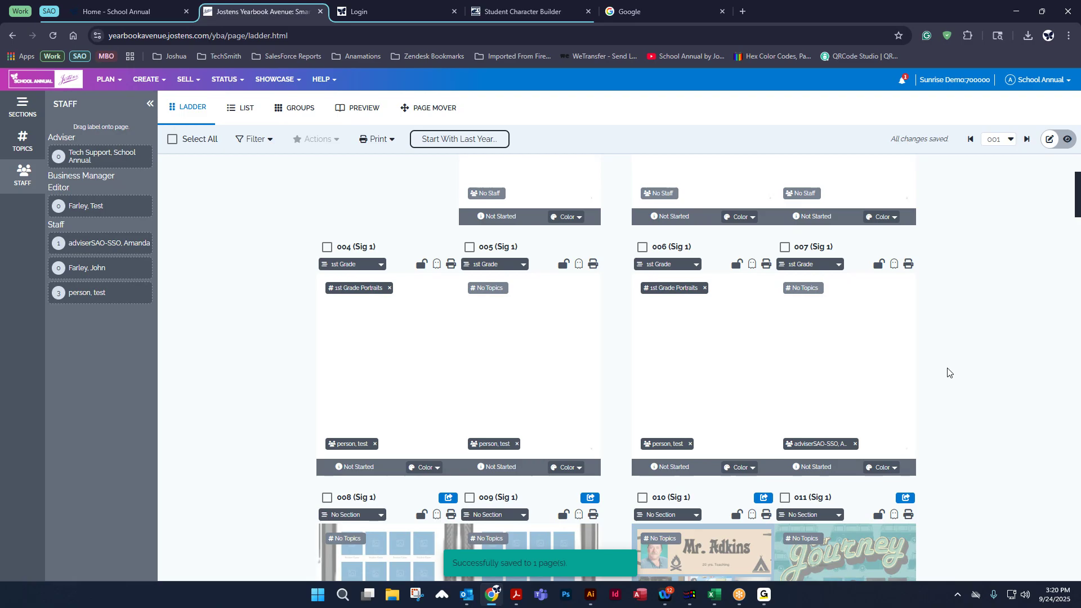
pyautogui.click(855, 444)
pyautogui.moveTo(94, 246); pyautogui.dragTo(780, 339)
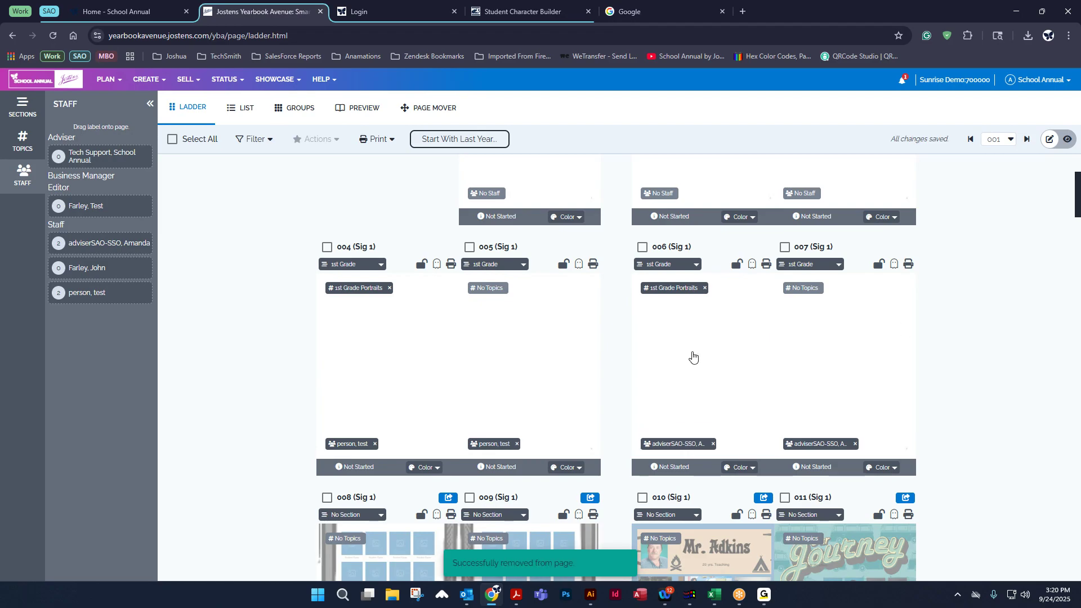
# - Assign Tech Support to page 001 and pages 002–003, then hide the staff list
pyautogui.scroll(2, 969, 476)
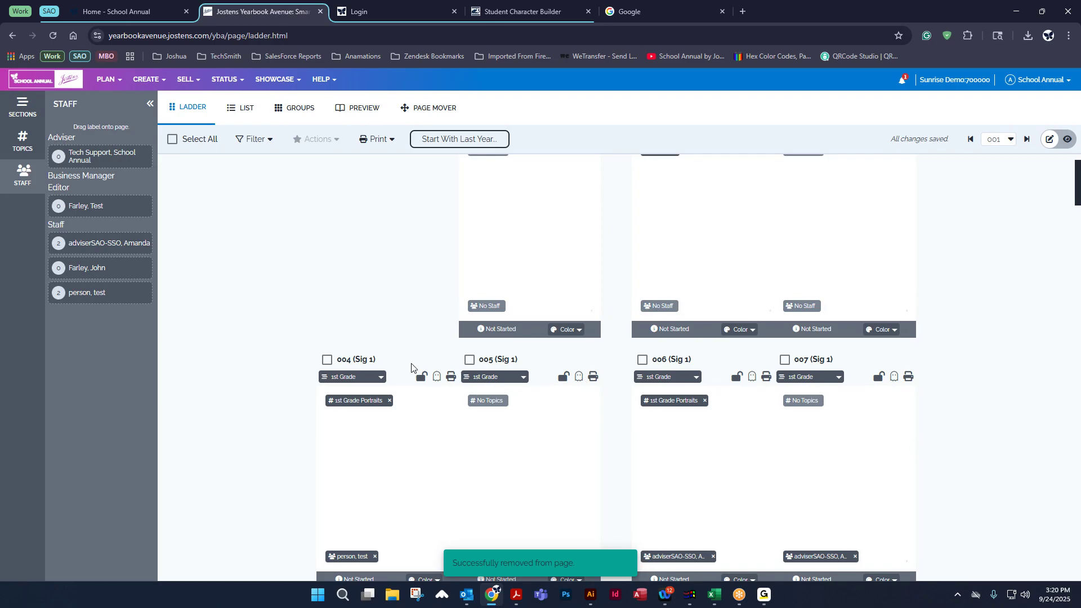
pyautogui.scroll(1, 278, 450)
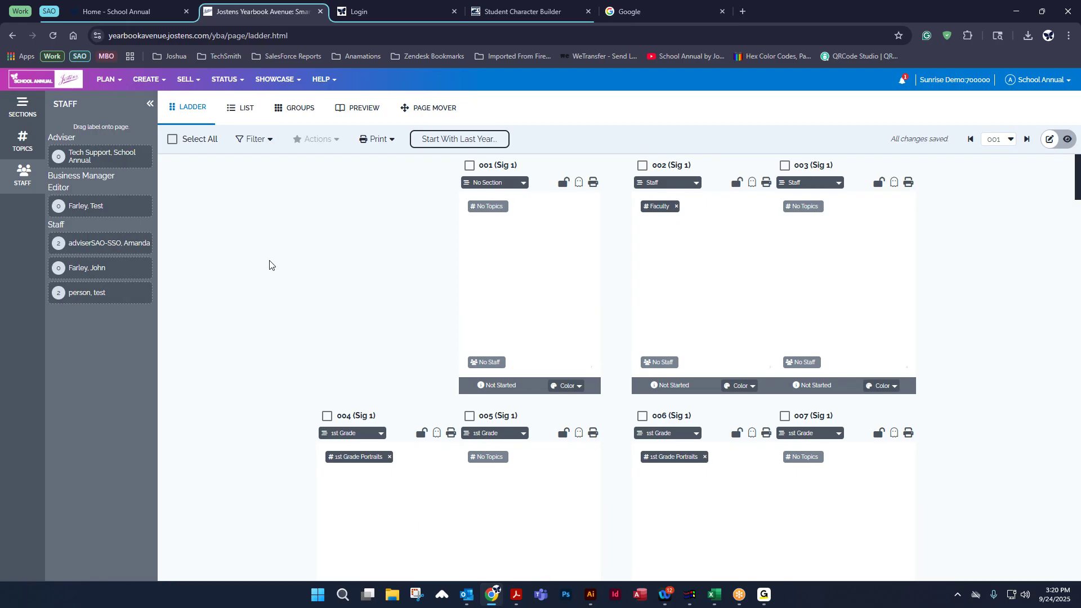
pyautogui.moveTo(86, 154); pyautogui.dragTo(543, 273)
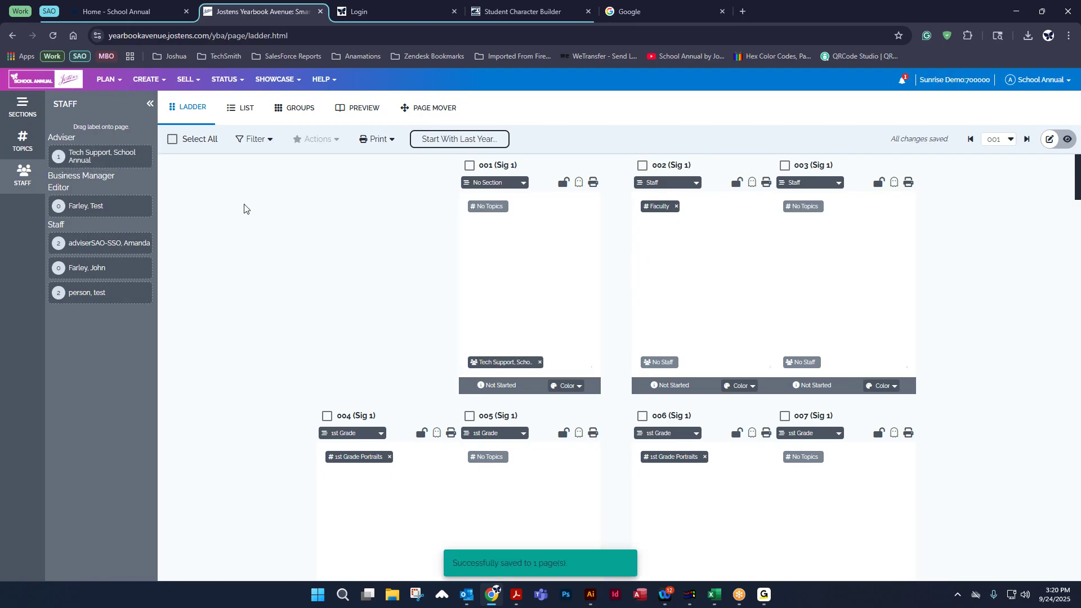
pyautogui.moveTo(79, 155); pyautogui.dragTo(787, 258)
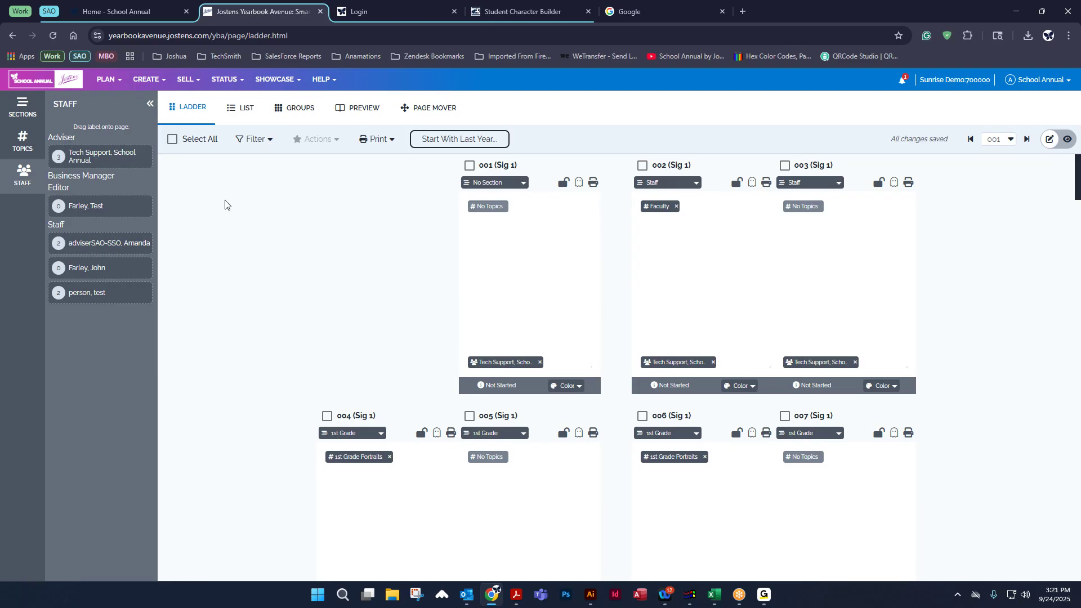
pyautogui.click(23, 175)
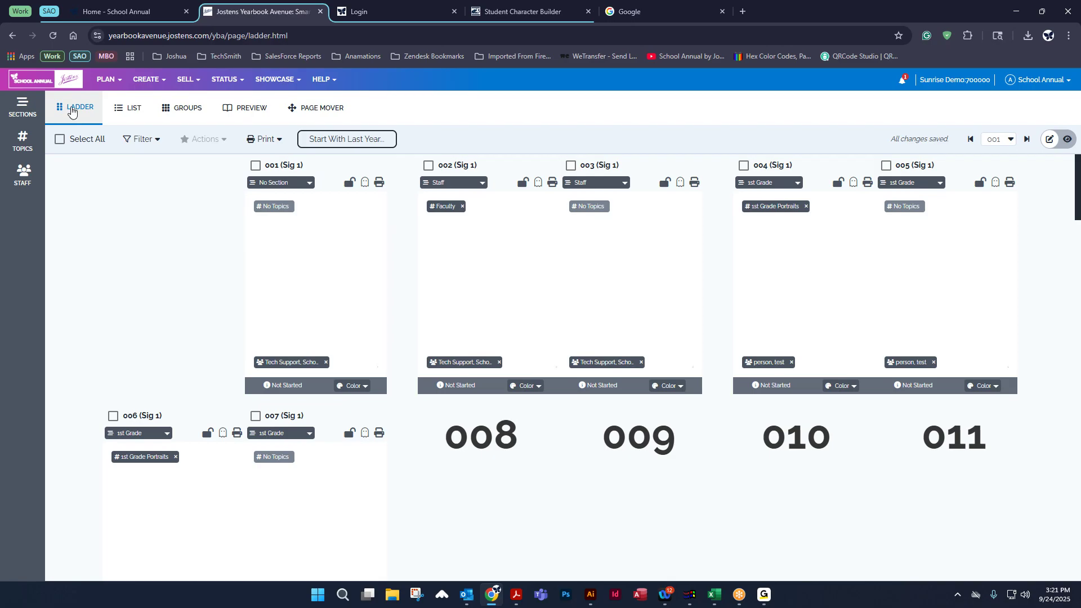
pyautogui.click(129, 108)
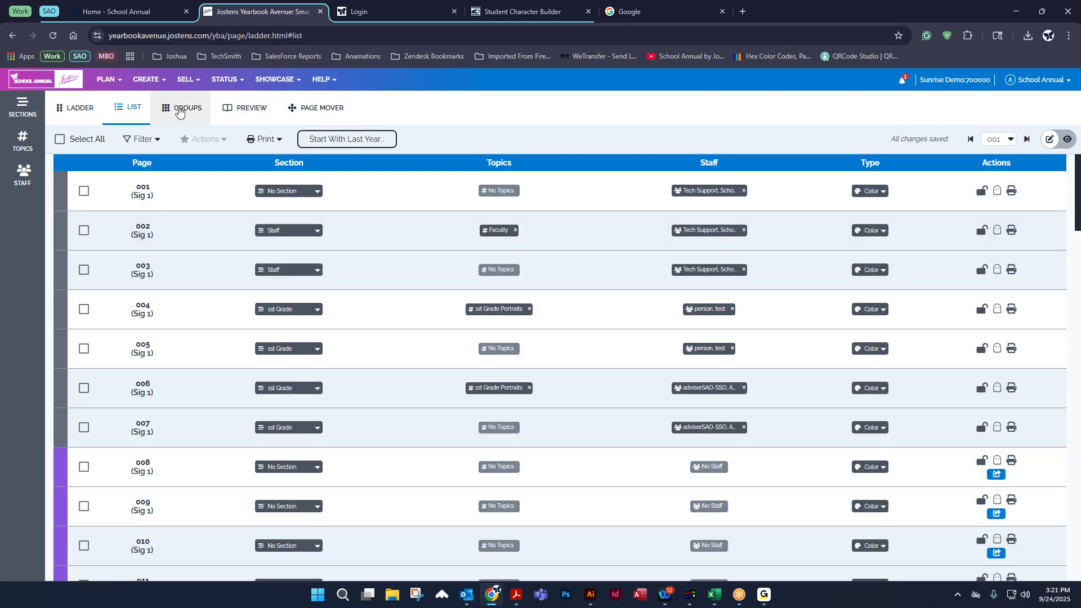
pyautogui.click(179, 110)
pyautogui.click(230, 113)
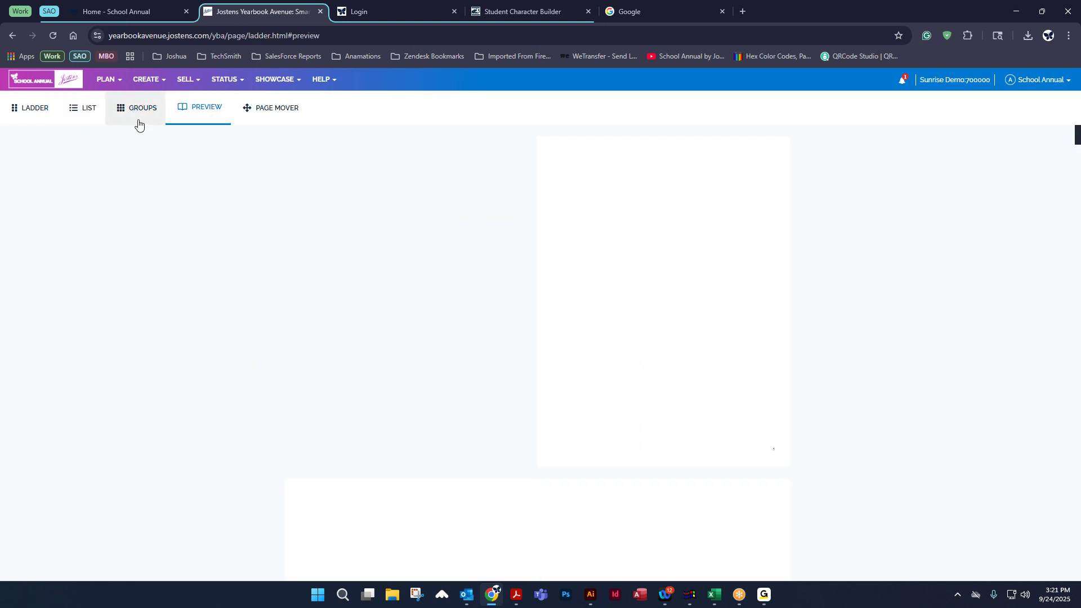
pyautogui.click(52, 112)
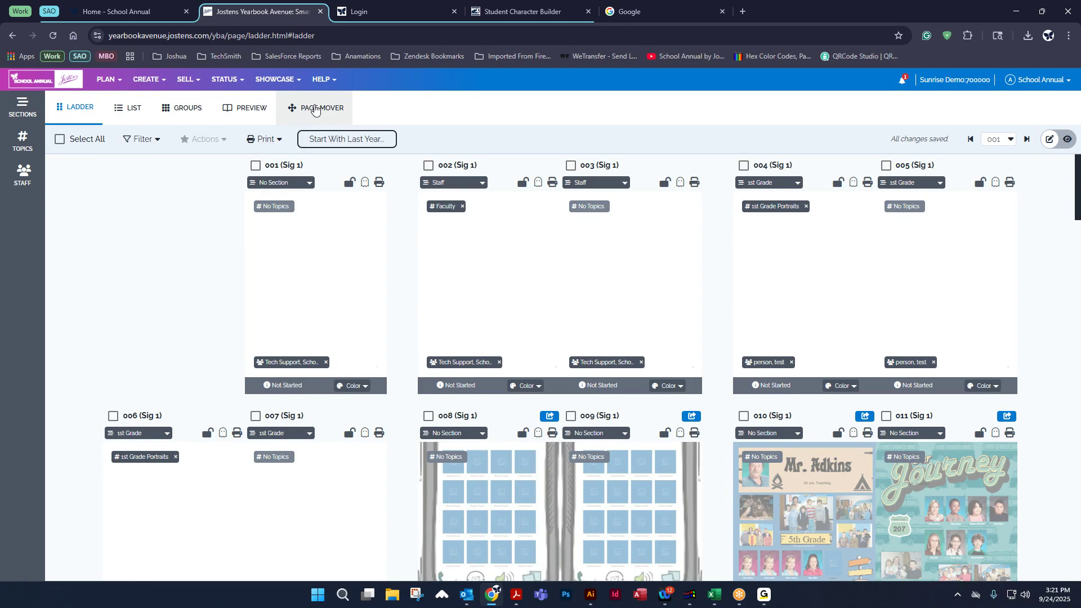
pyautogui.click(309, 108)
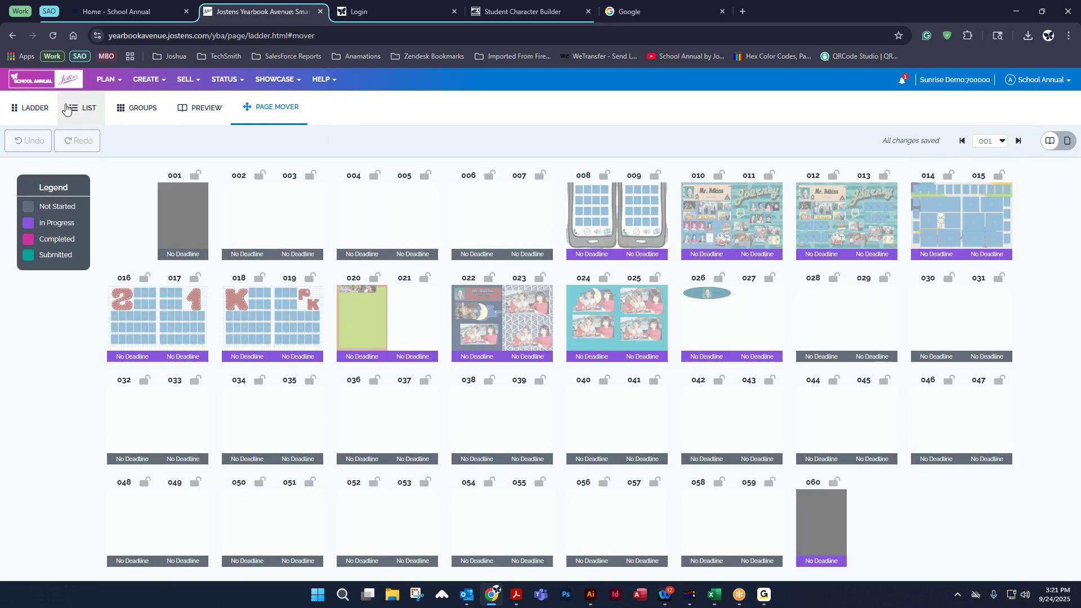
pyautogui.click(14, 112)
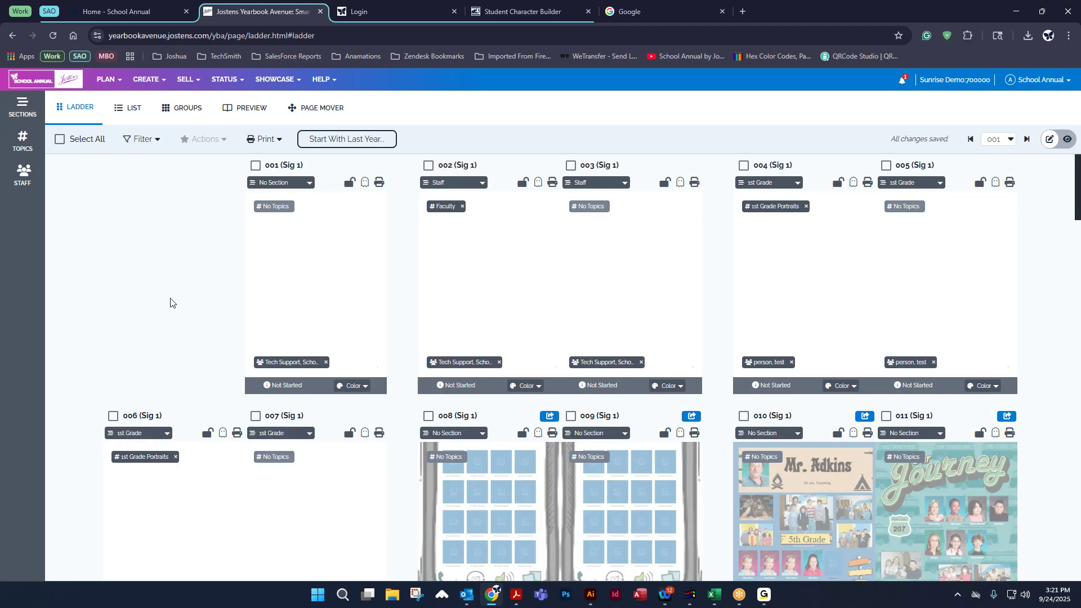
pyautogui.click(60, 139)
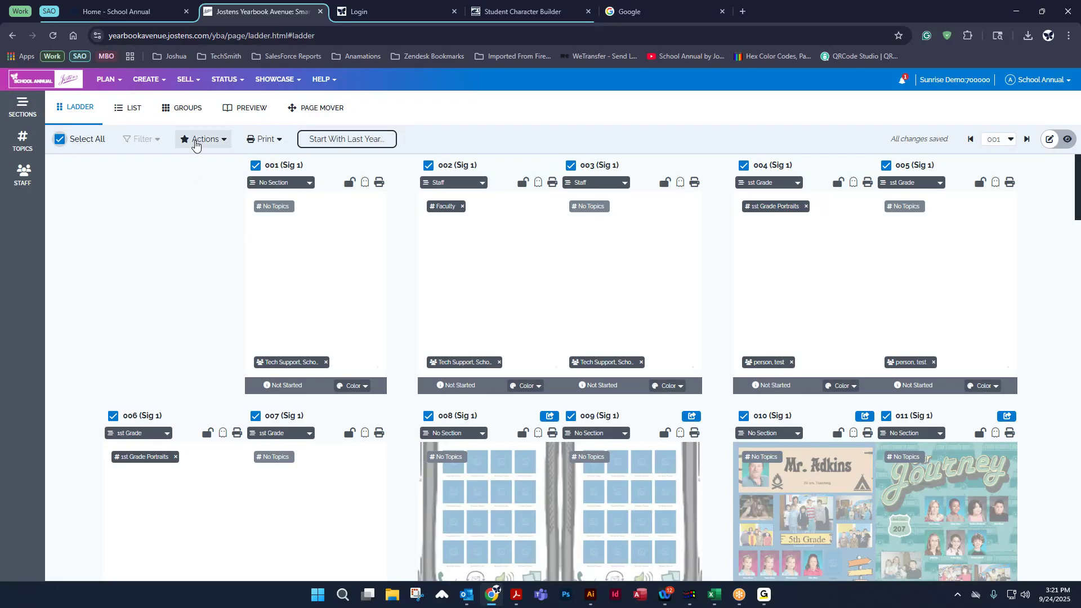
pyautogui.click(204, 142)
pyautogui.click(203, 211)
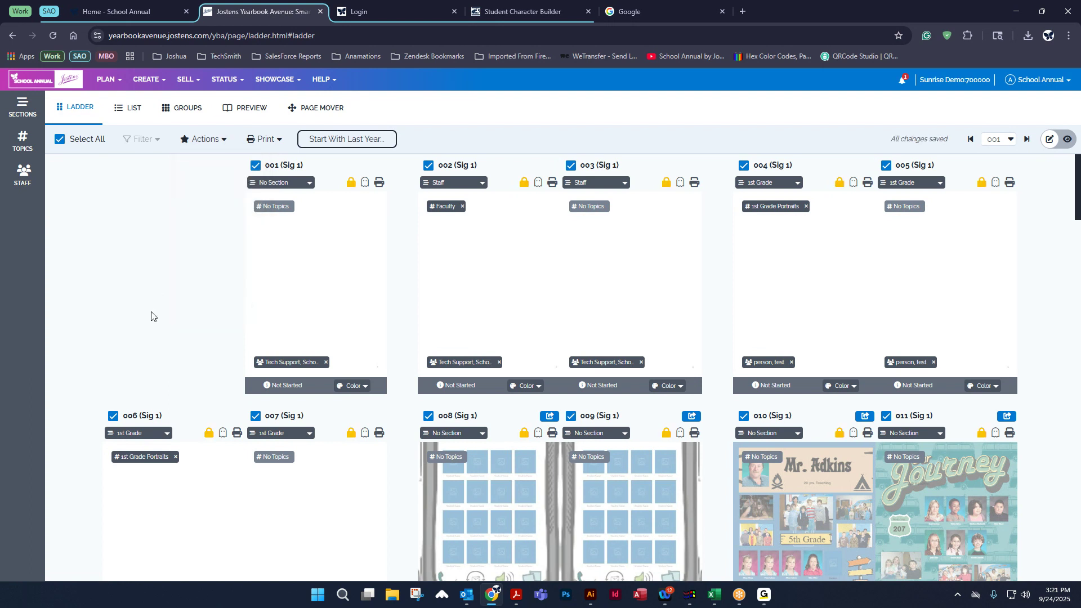
pyautogui.click(202, 139)
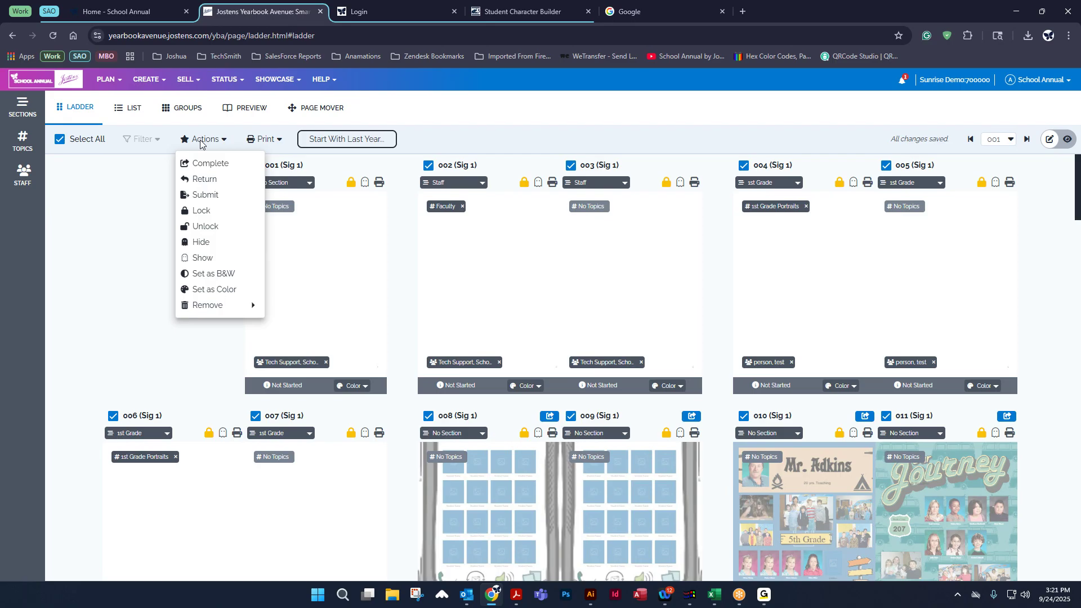
pyautogui.click(206, 225)
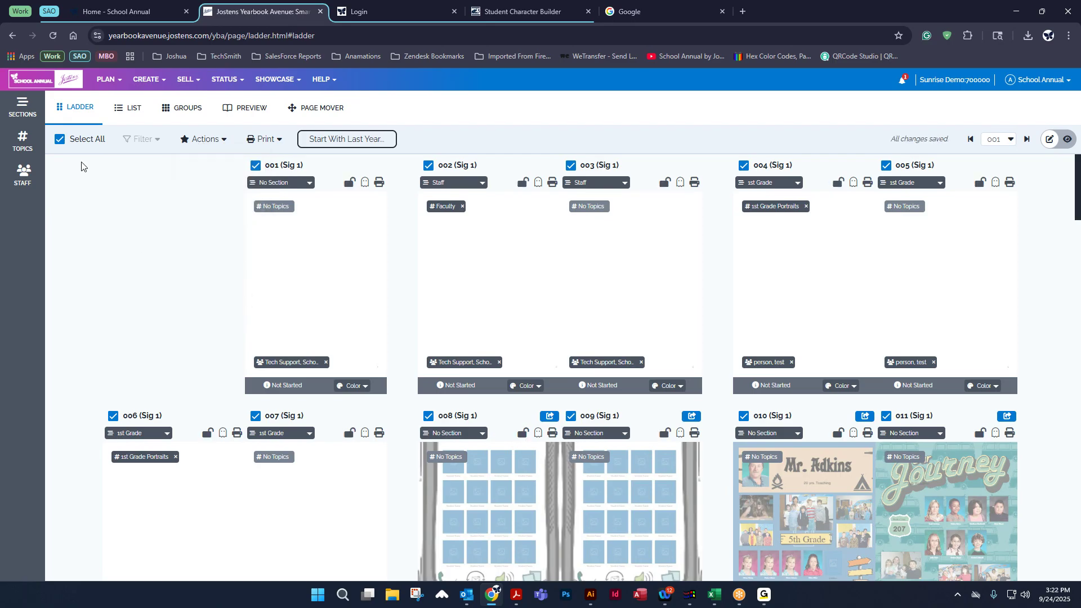
pyautogui.click(59, 139)
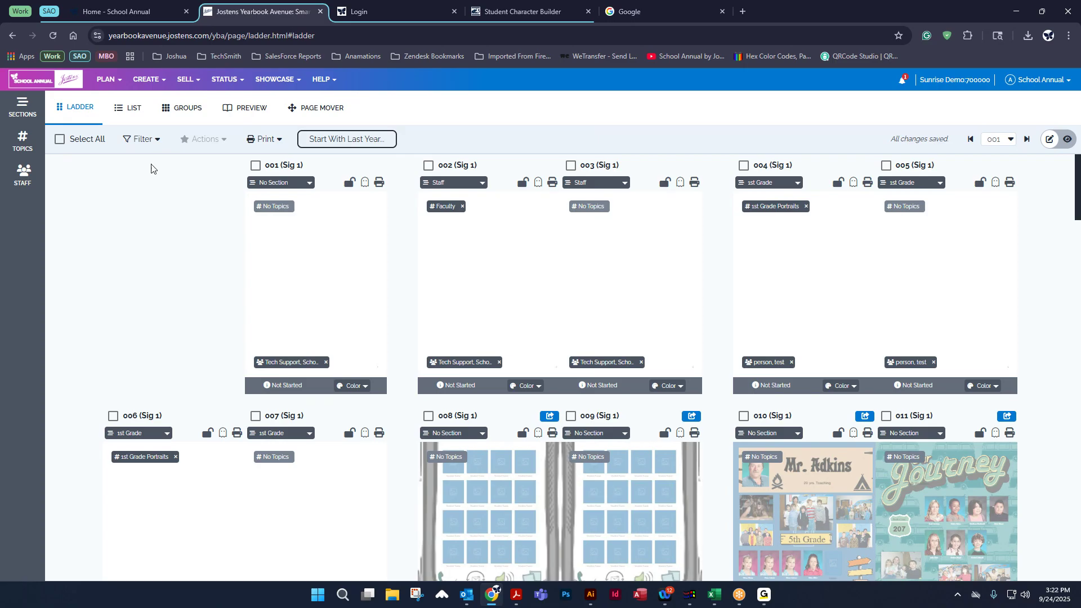
pyautogui.click(141, 139)
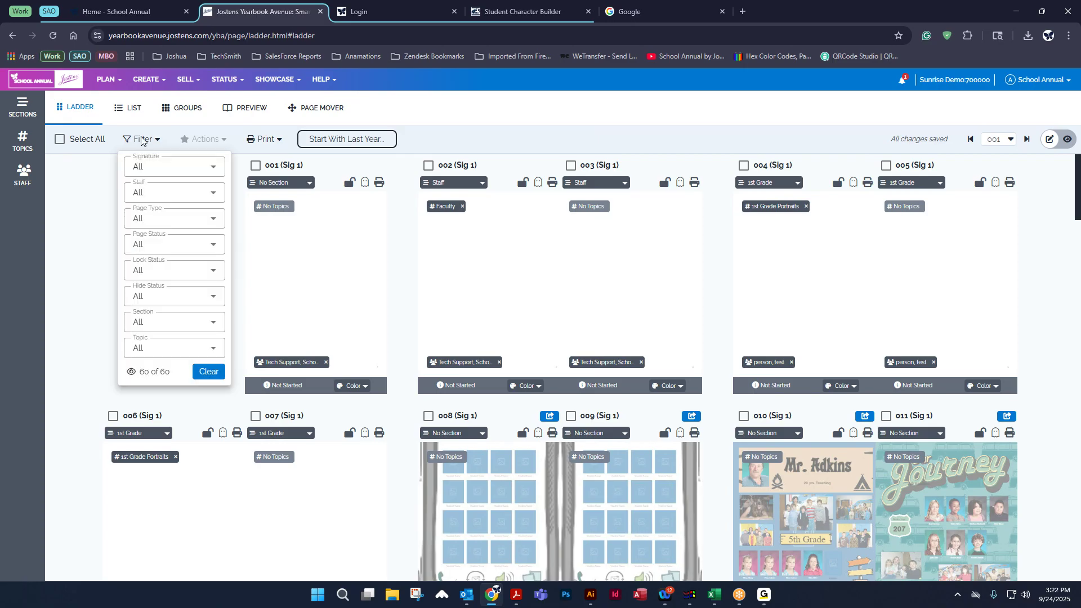
pyautogui.click(174, 245)
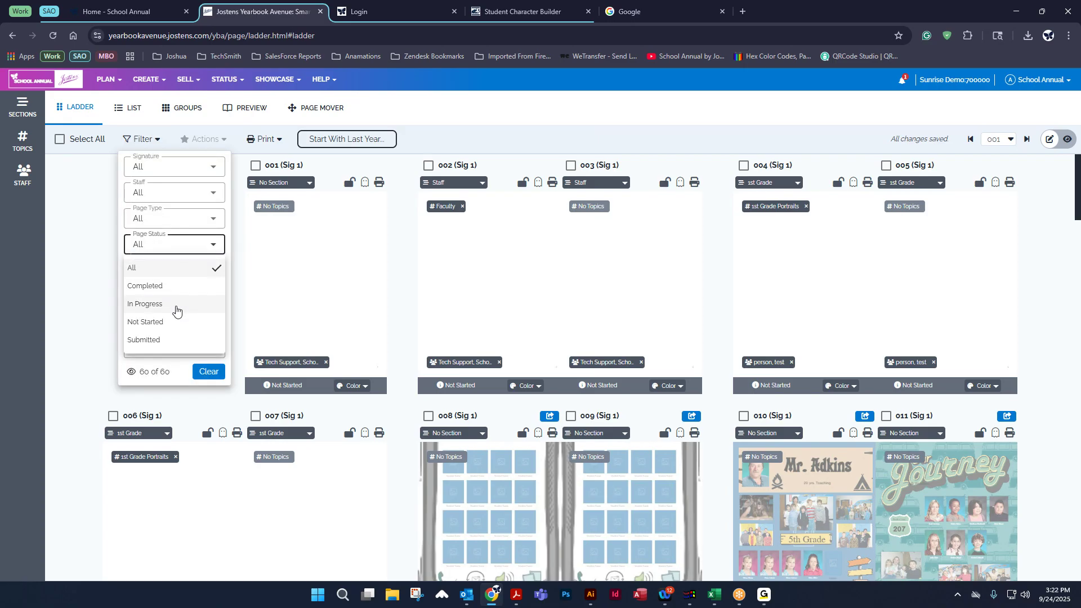
pyautogui.click(177, 303)
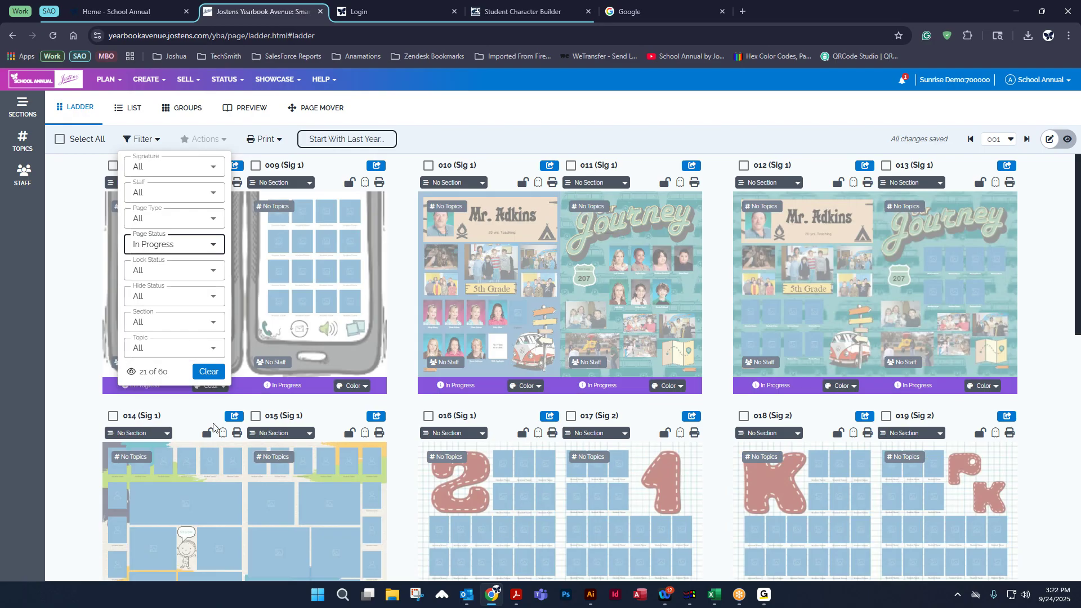
pyautogui.click(75, 261)
pyautogui.scroll(-9, 91, 312)
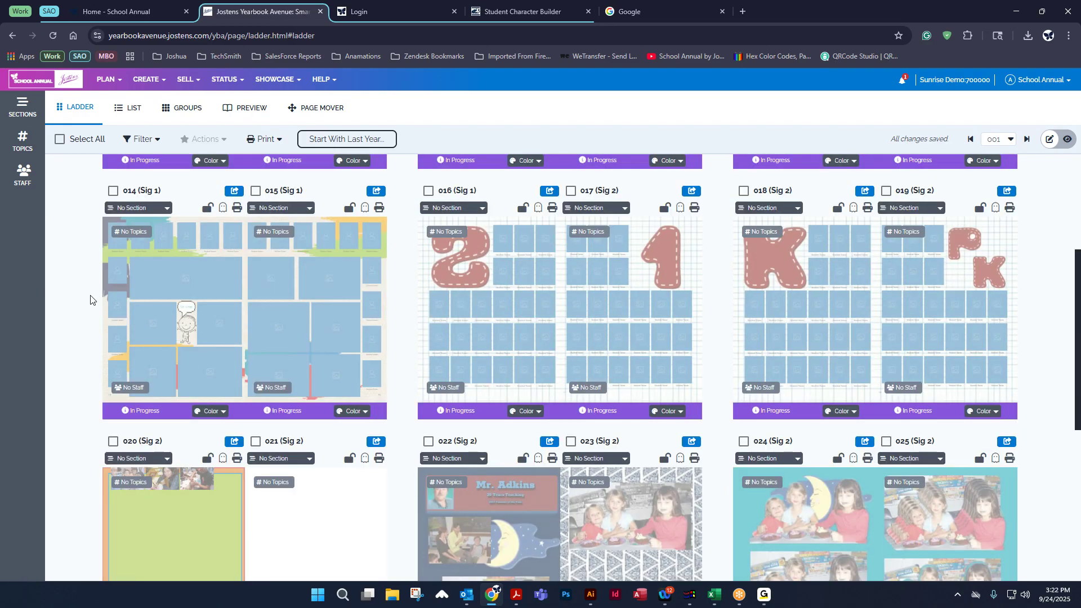
pyautogui.scroll(-1, 110, 336)
pyautogui.scroll(10, 131, 374)
pyautogui.scroll(1, 131, 374)
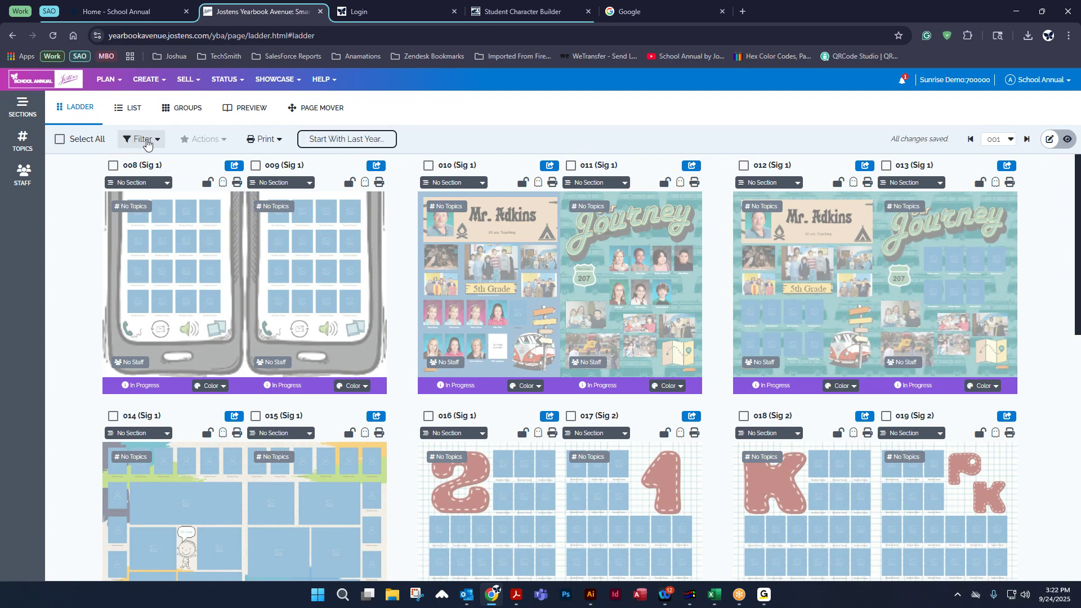
pyautogui.click(145, 141)
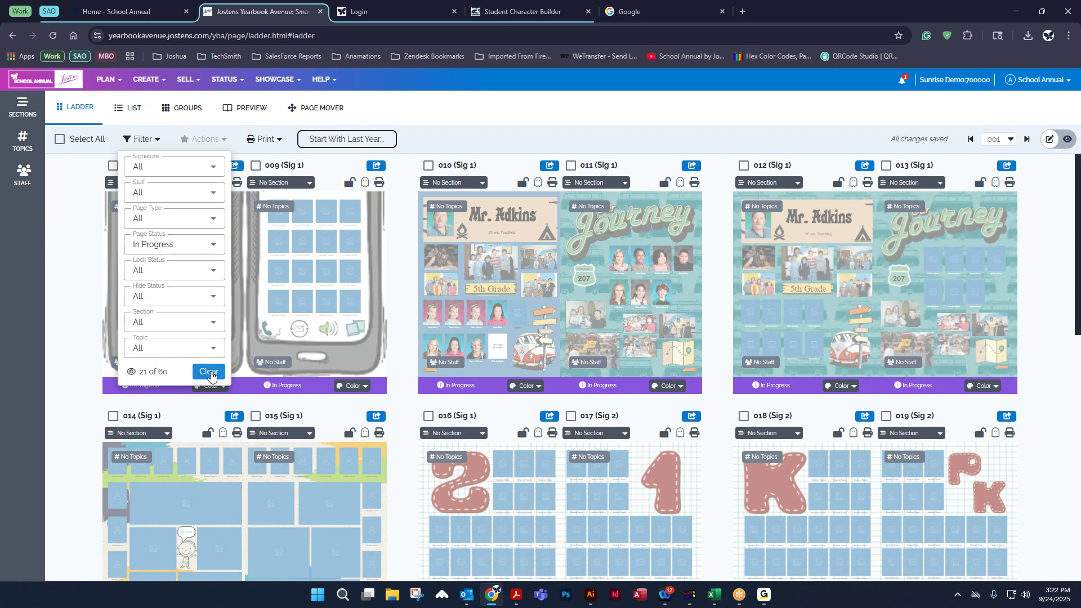
pyautogui.click(209, 373)
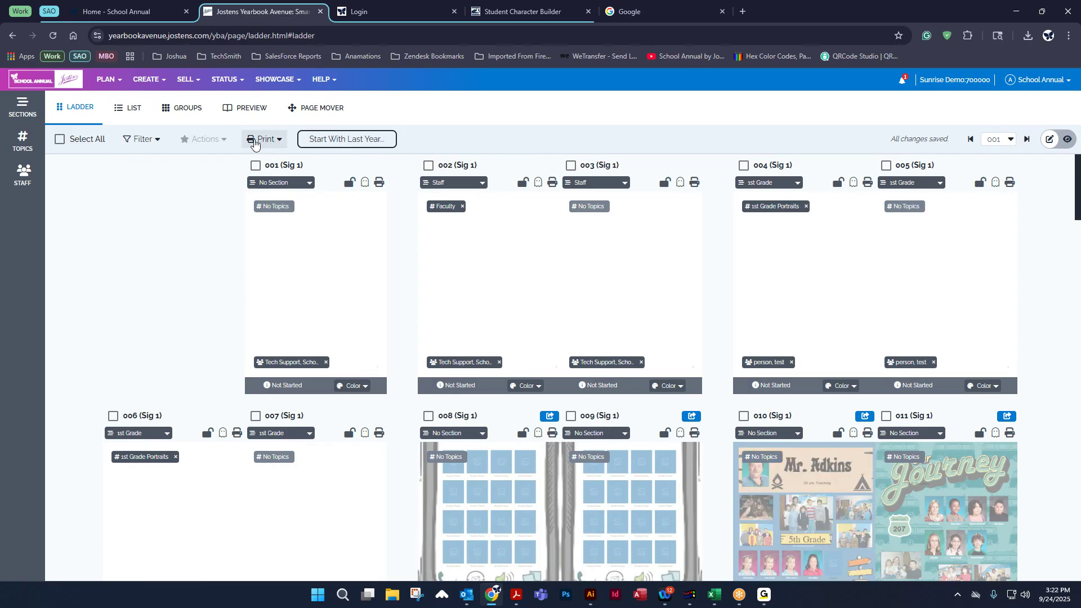
pyautogui.click(270, 141)
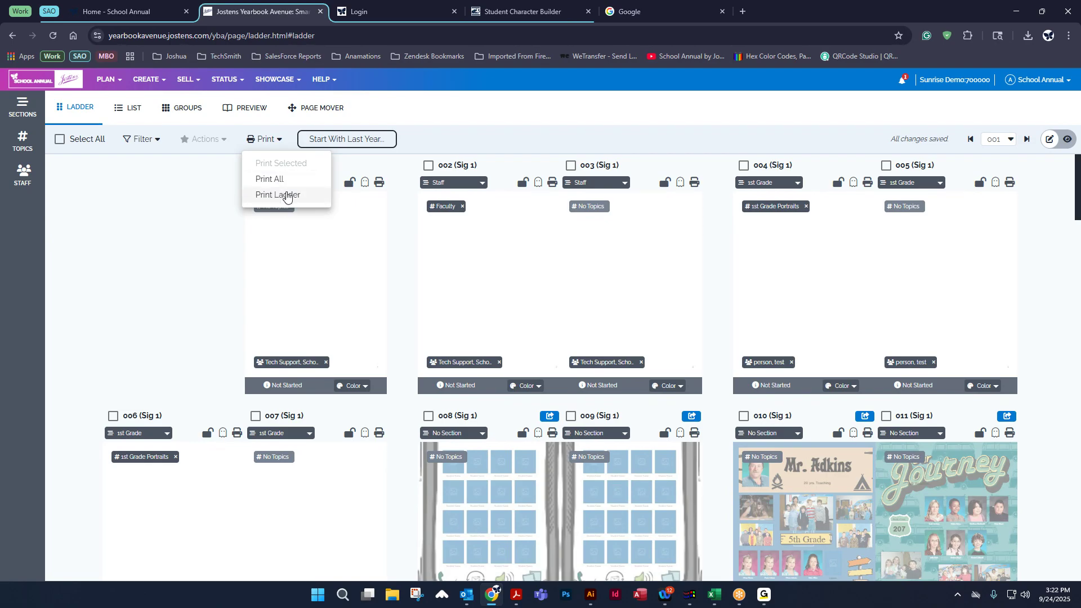
pyautogui.click(284, 194)
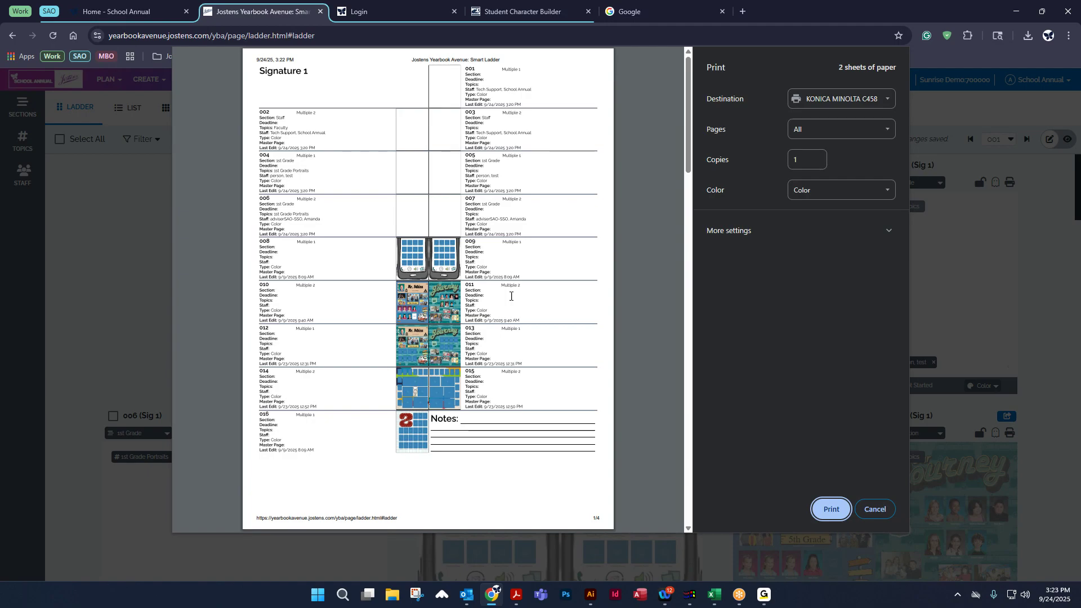
pyautogui.moveTo(689, 134); pyautogui.dragTo(716, 510)
pyautogui.click(876, 509)
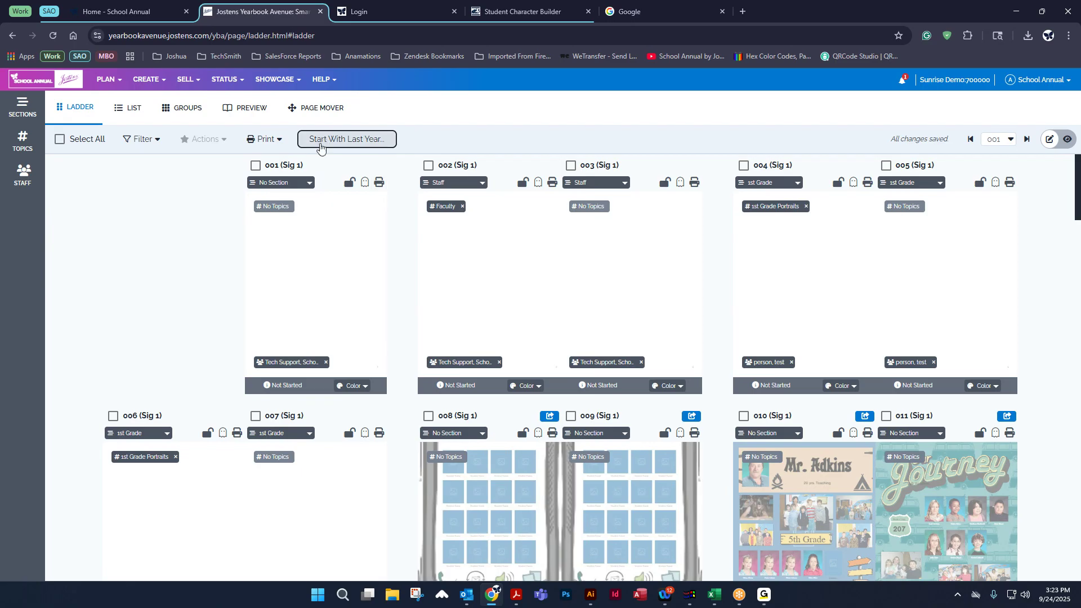
# - Start the Page Ladder copy of last year's page designs, sections and topics, and confirm both prompts
pyautogui.click(322, 142)
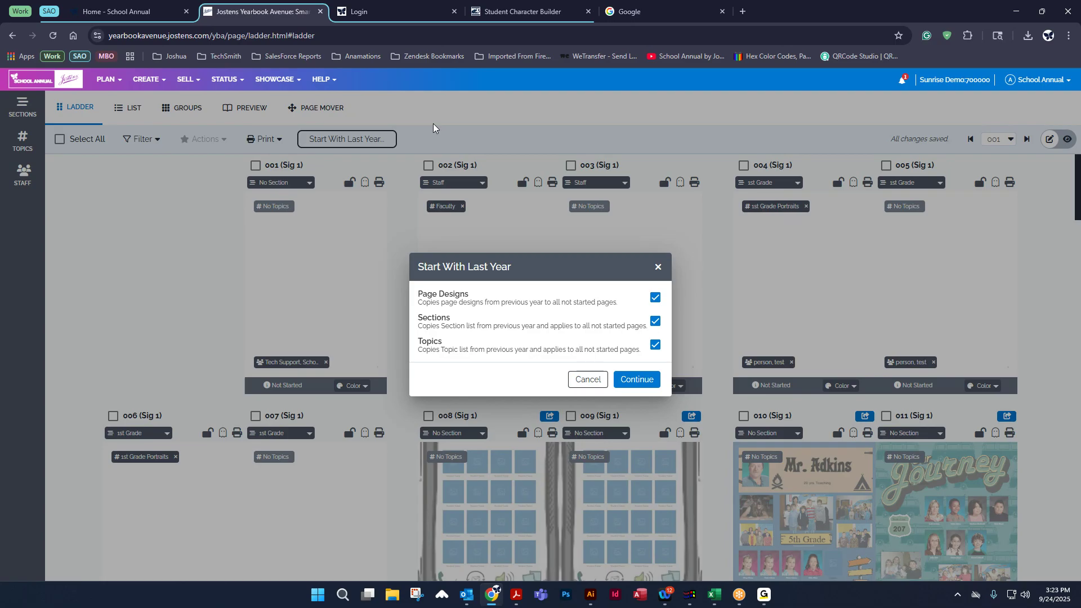
pyautogui.click(194, 262)
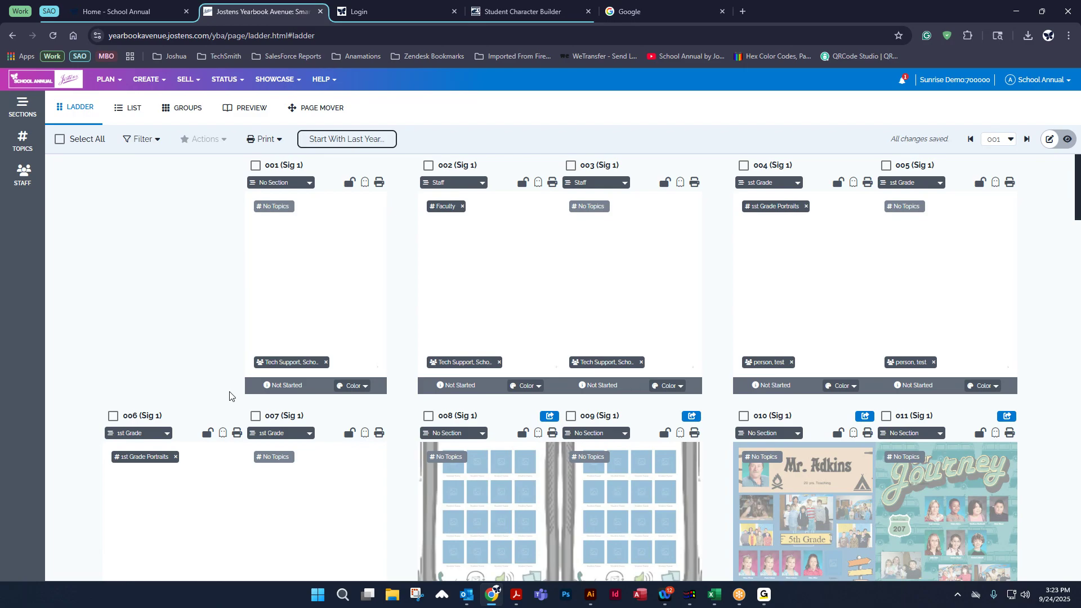
pyautogui.scroll(-4, 229, 395)
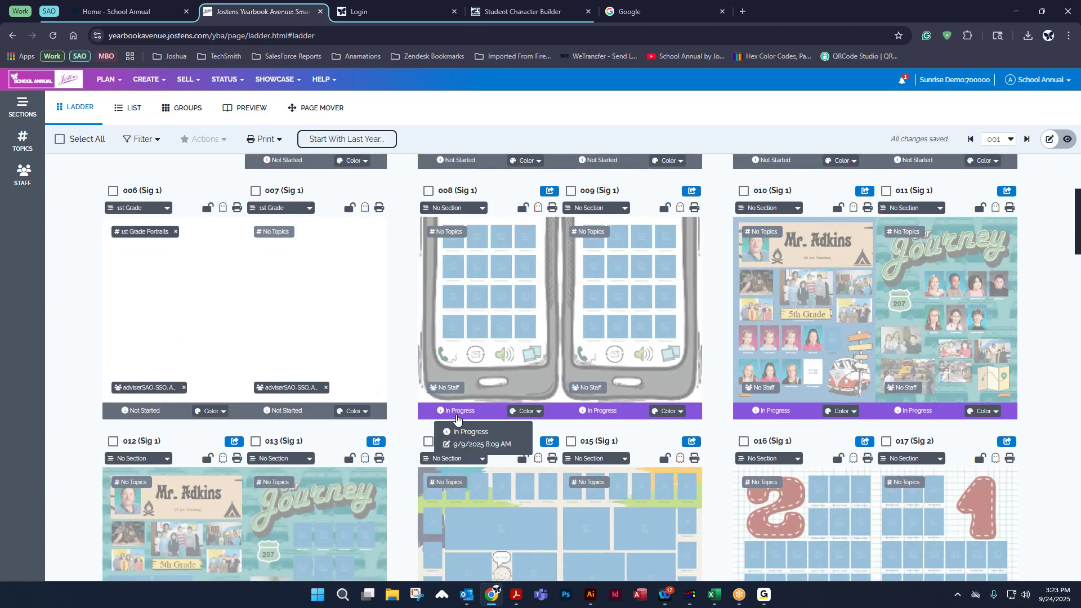
pyautogui.scroll(4, 450, 419)
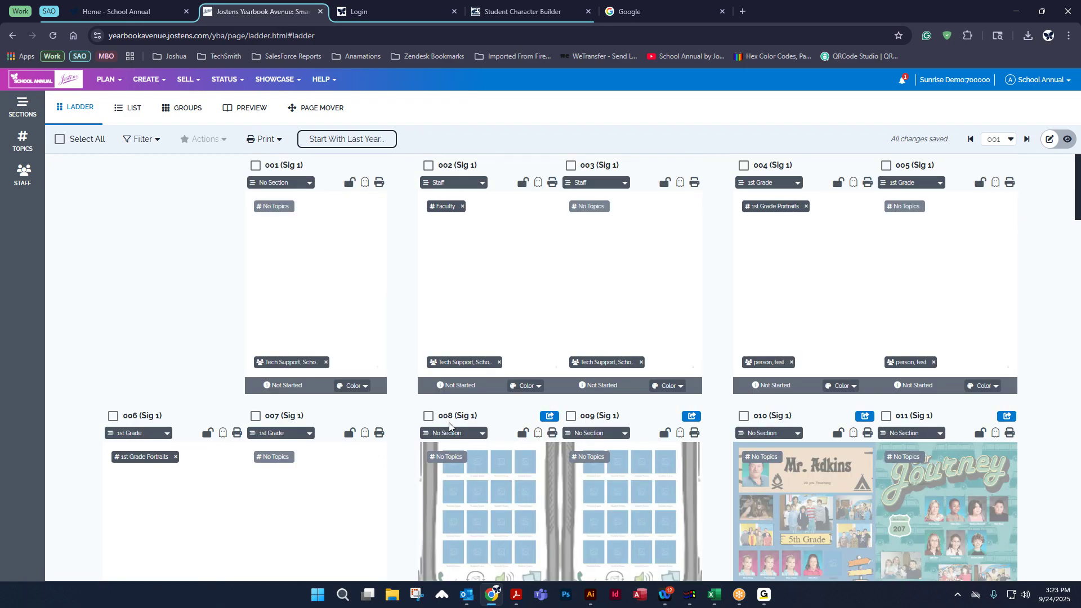
pyautogui.click(331, 142)
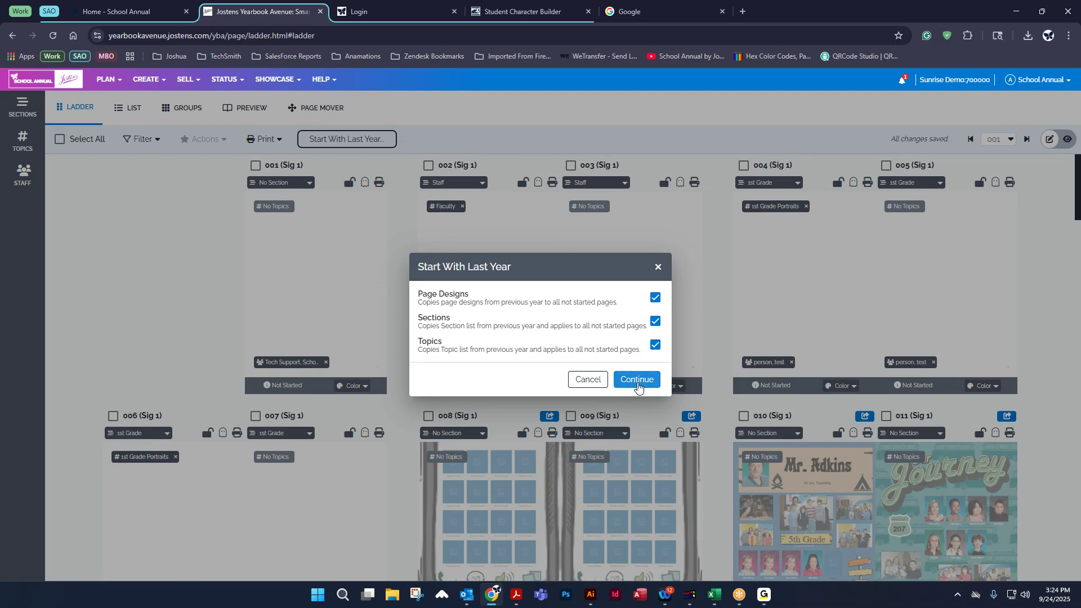
pyautogui.click(637, 383)
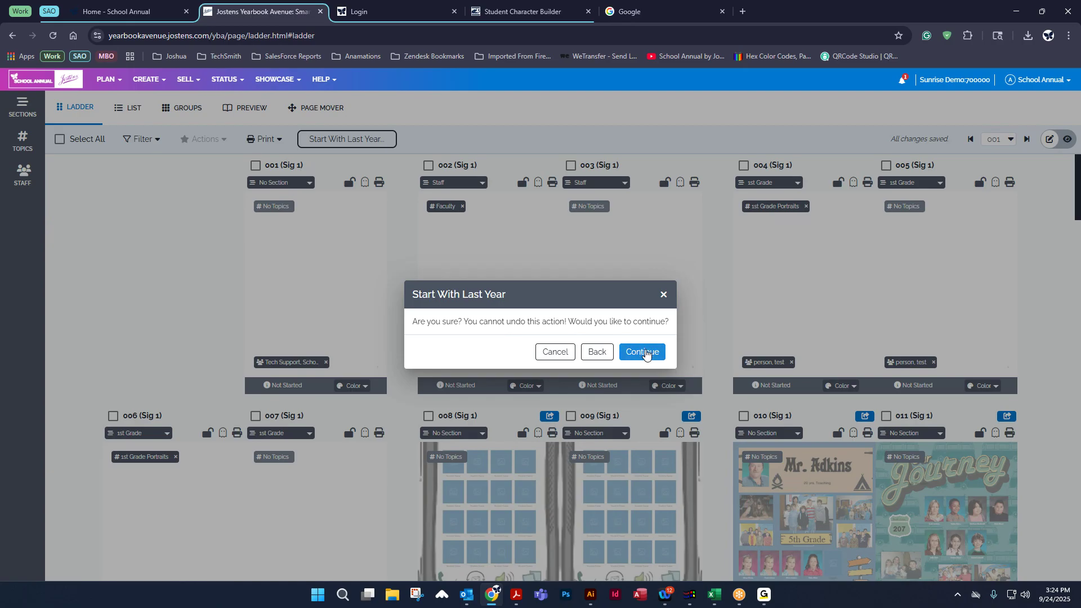
pyautogui.click(642, 352)
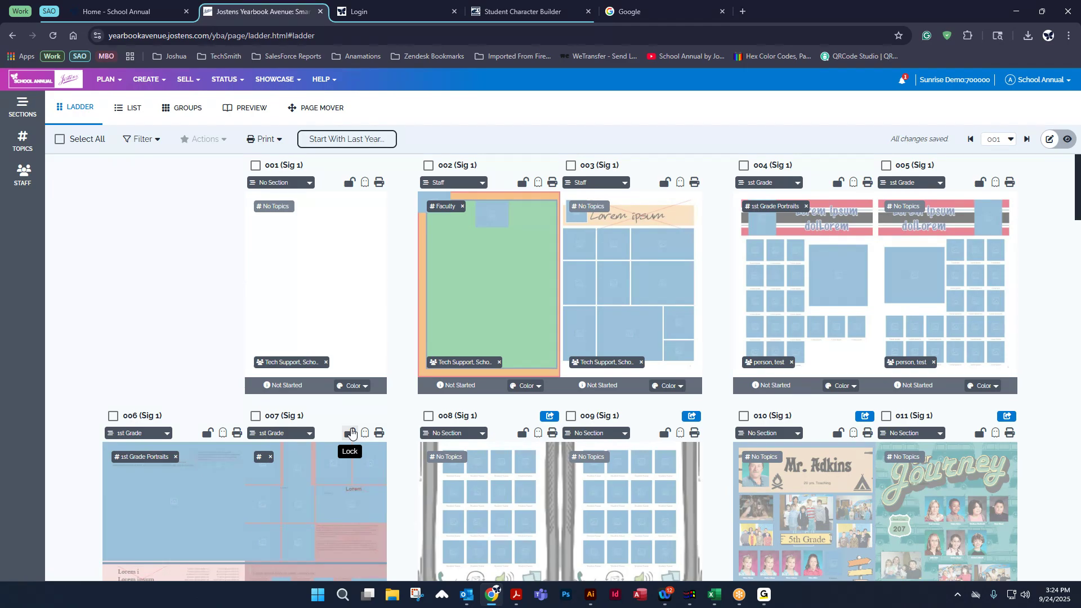
pyautogui.scroll(-9, 593, 380)
pyautogui.scroll(-9, 633, 426)
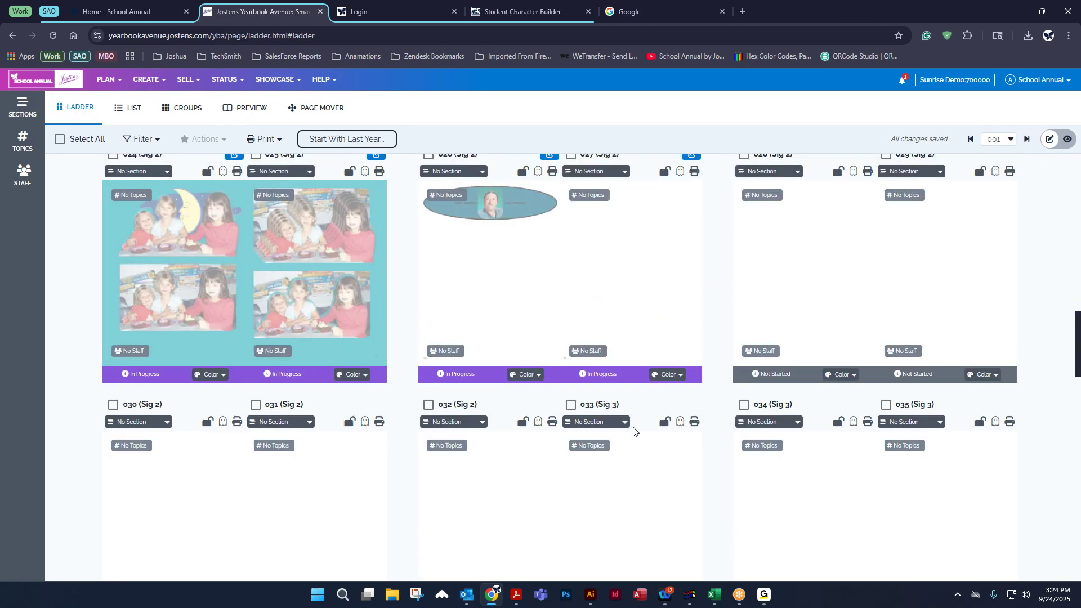
pyautogui.scroll(-12, 633, 431)
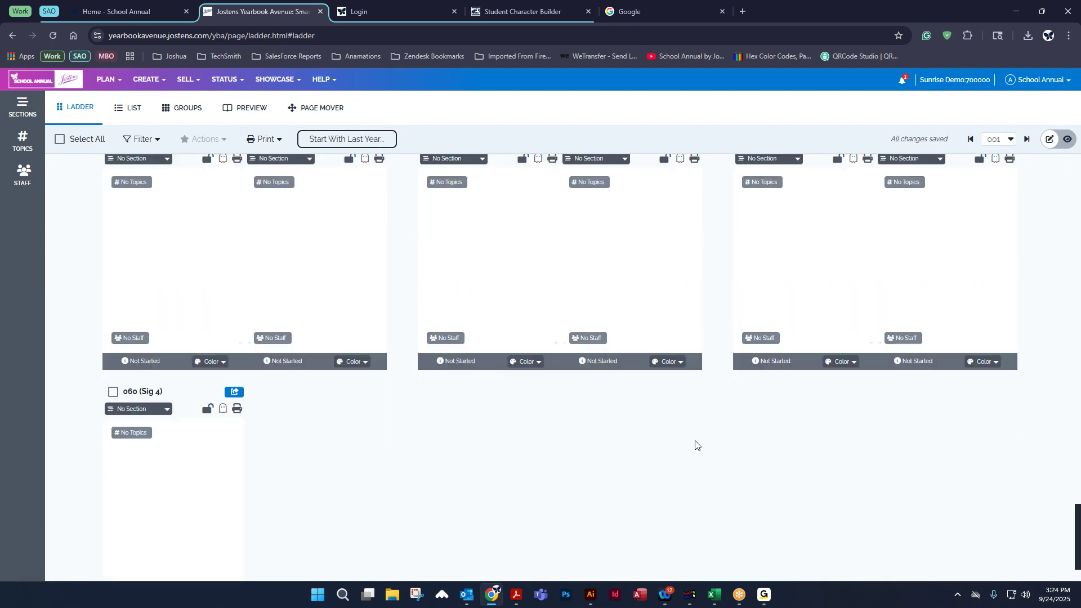
pyautogui.scroll(-1, 698, 445)
pyautogui.middleClick(733, 483)
pyautogui.scroll(20, 733, 484)
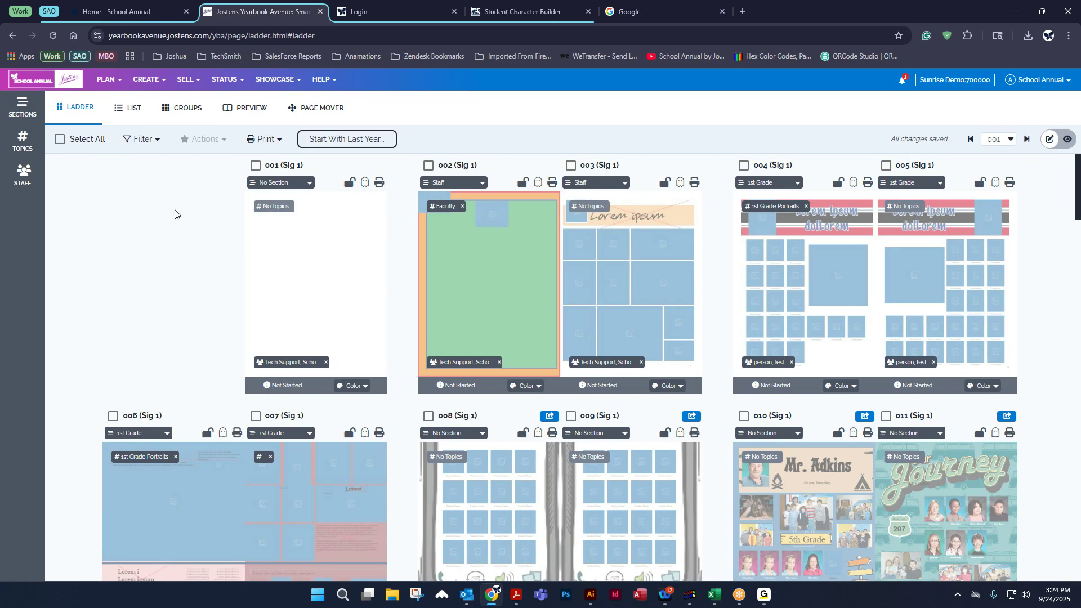
pyautogui.moveTo(226, 84)
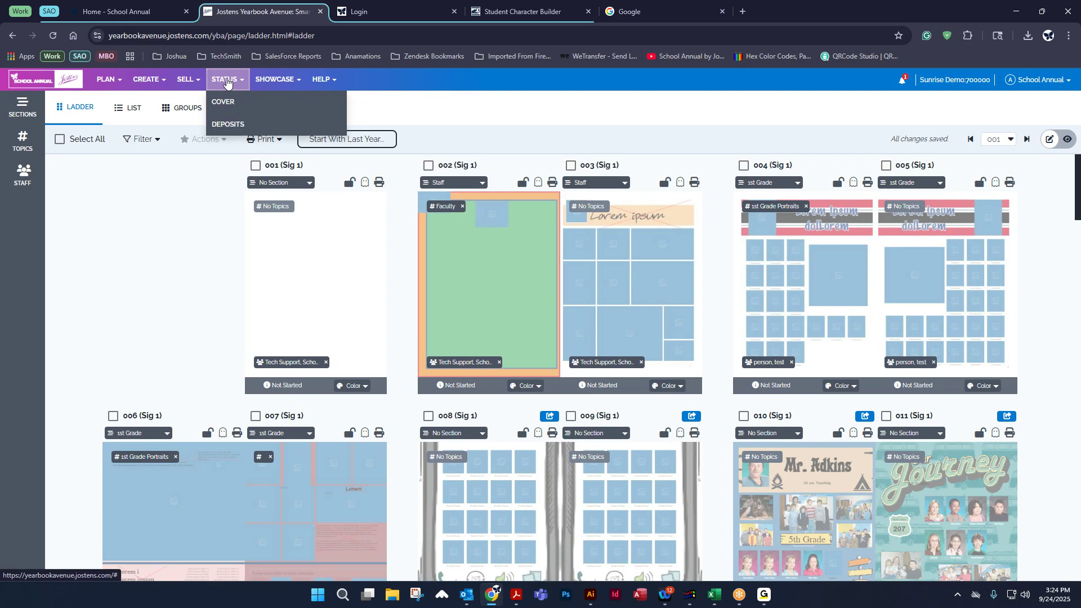
# - View the Cover Information page (Custom Litho, 8 1/2 X 11, Sewed binding), then show the help options
pyautogui.click(228, 101)
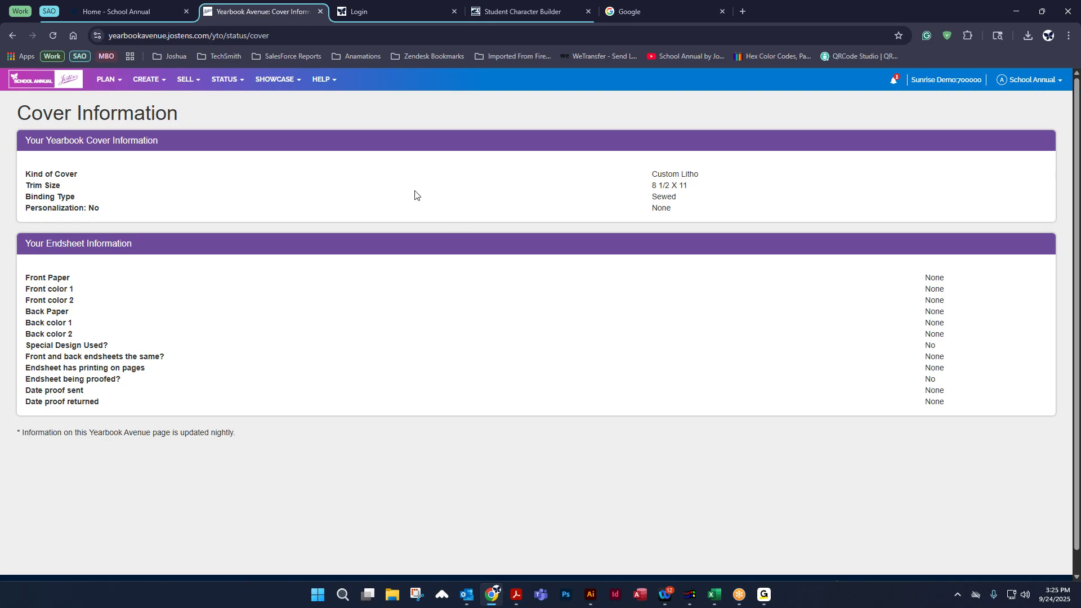
pyautogui.click(327, 83)
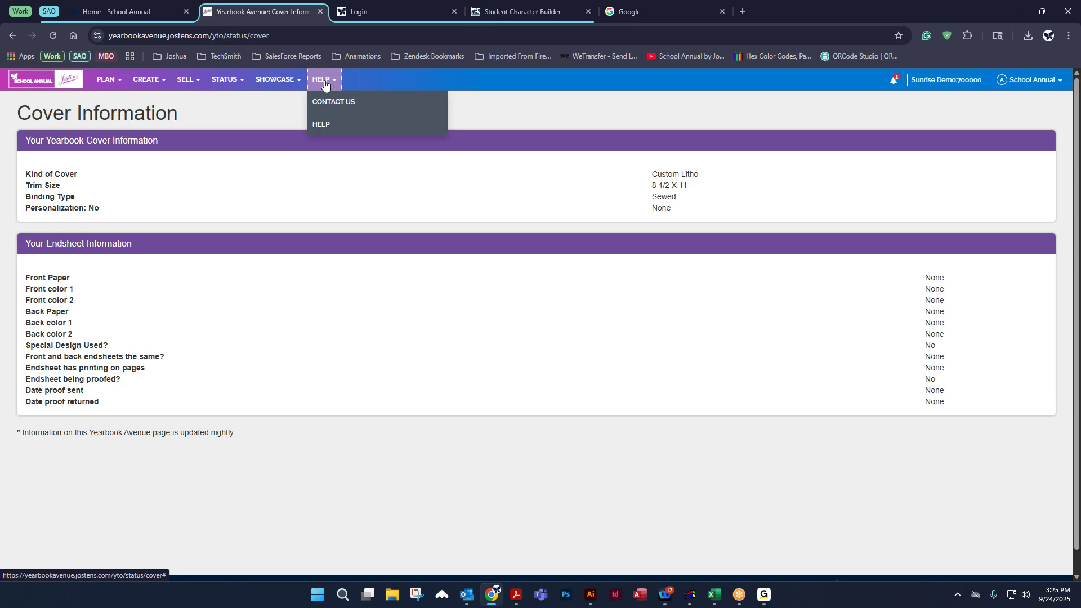
pyautogui.click(320, 125)
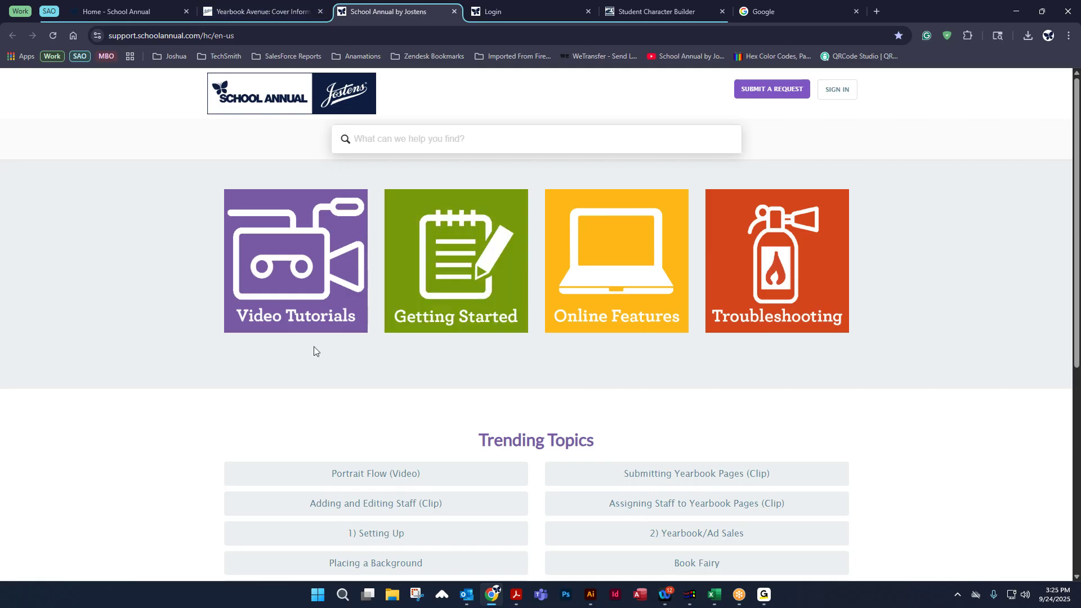
pyautogui.click(316, 304)
pyautogui.scroll(-5, 420, 404)
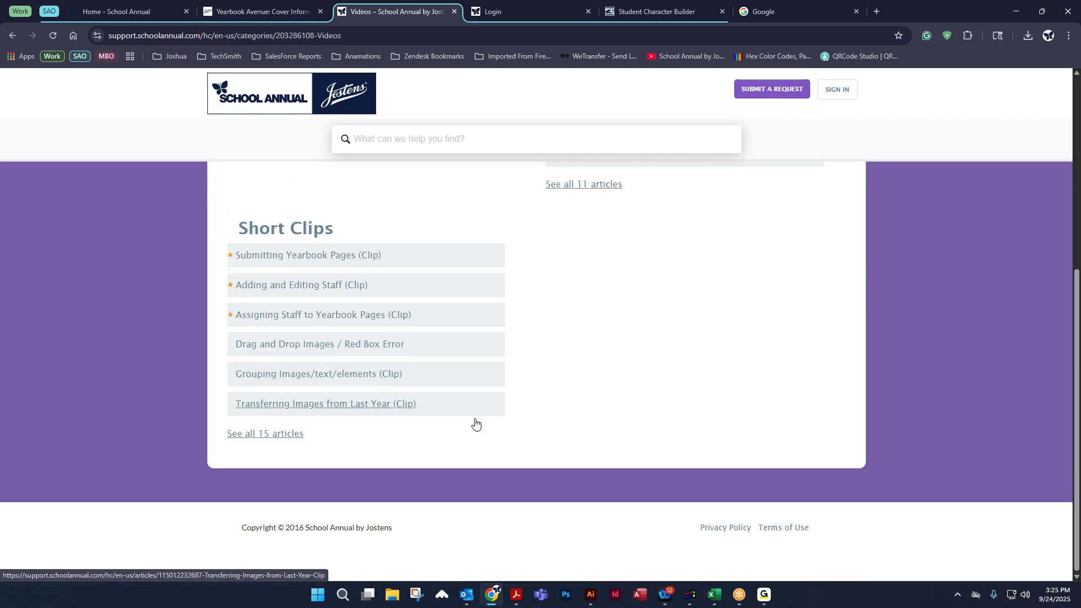
pyautogui.scroll(5, 475, 424)
pyautogui.click(12, 35)
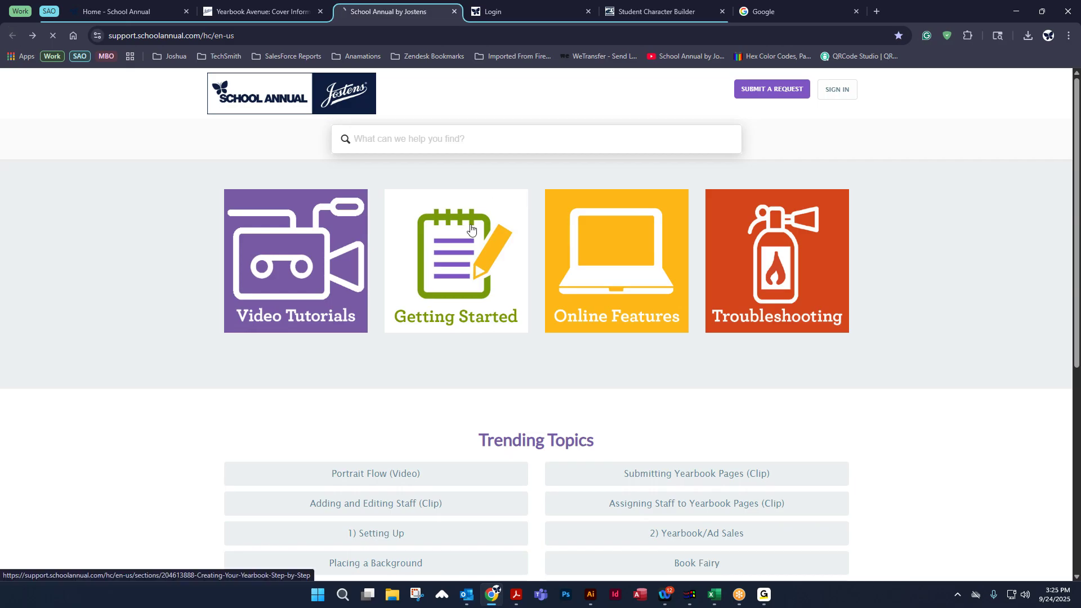
pyautogui.click(472, 228)
pyautogui.scroll(-5, 449, 396)
pyautogui.click(12, 35)
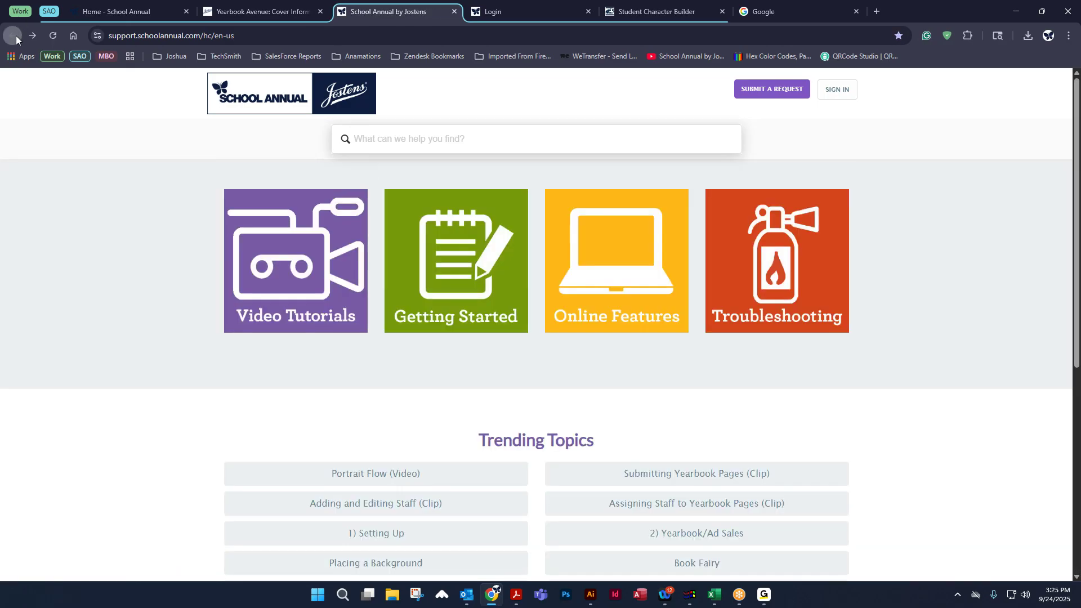
pyautogui.click(616, 259)
pyautogui.scroll(-12, 557, 396)
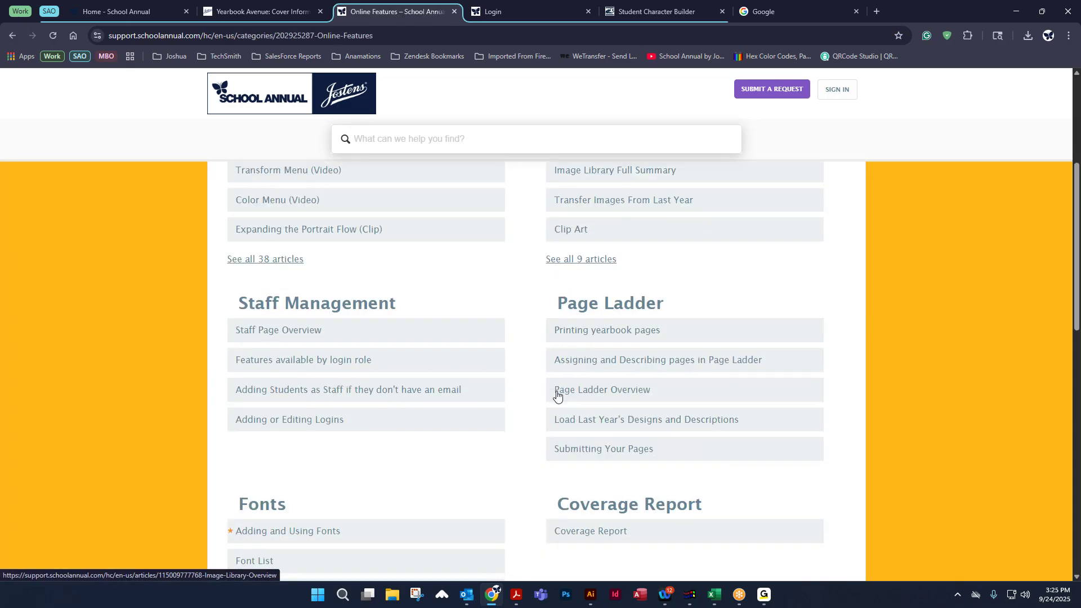
pyautogui.scroll(5, 560, 405)
pyautogui.scroll(5, 563, 422)
pyautogui.scroll(-4, 591, 410)
pyautogui.click(605, 309)
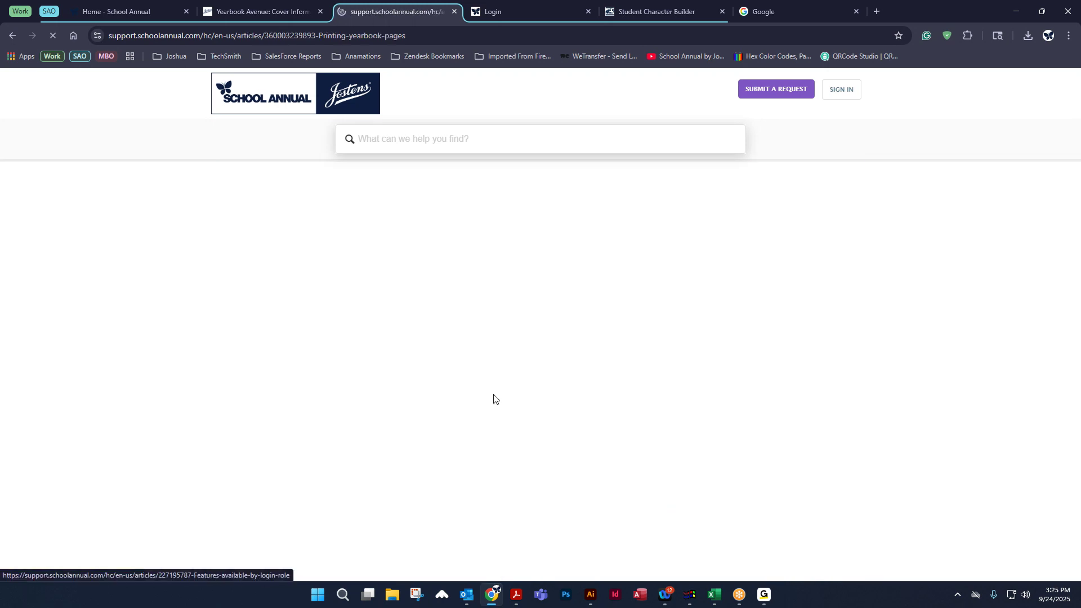
pyautogui.scroll(-7, 505, 390)
pyautogui.scroll(-10, 505, 391)
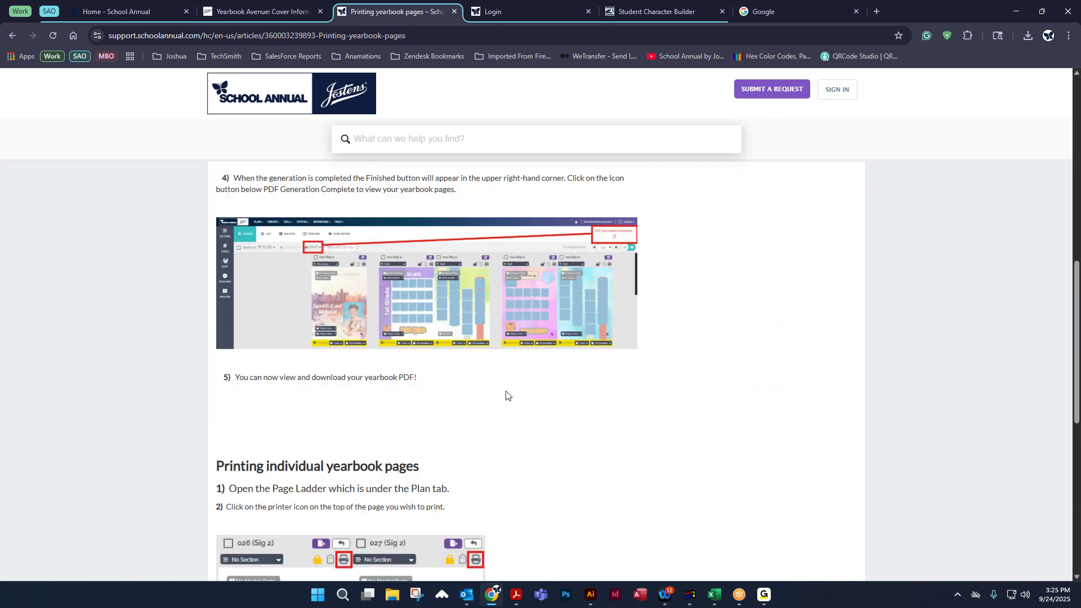
pyautogui.click(12, 35)
pyautogui.click(12, 35)
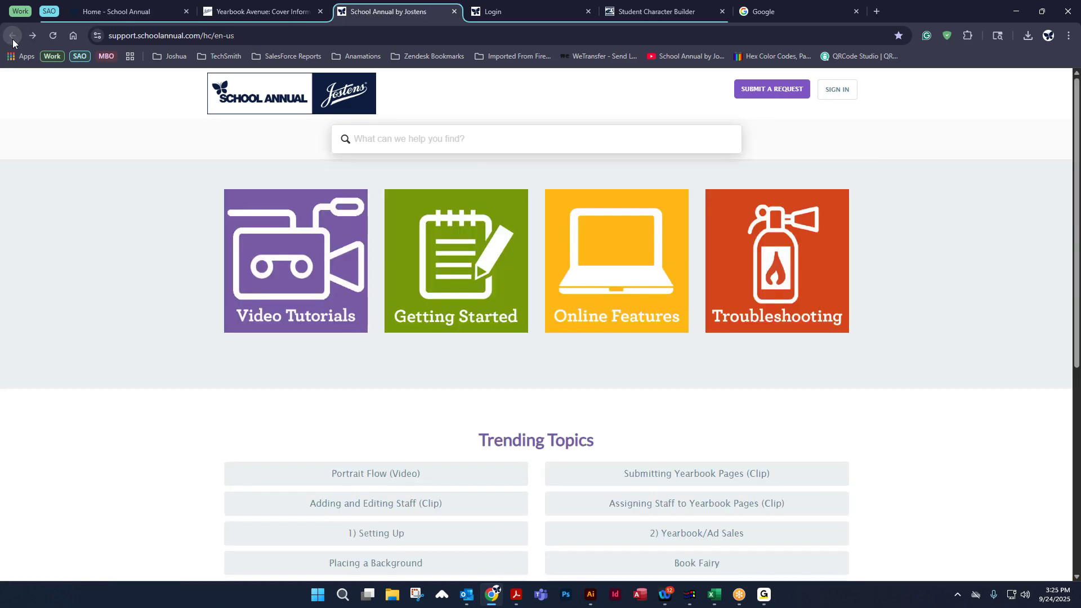
pyautogui.click(772, 270)
pyautogui.scroll(-3, 504, 381)
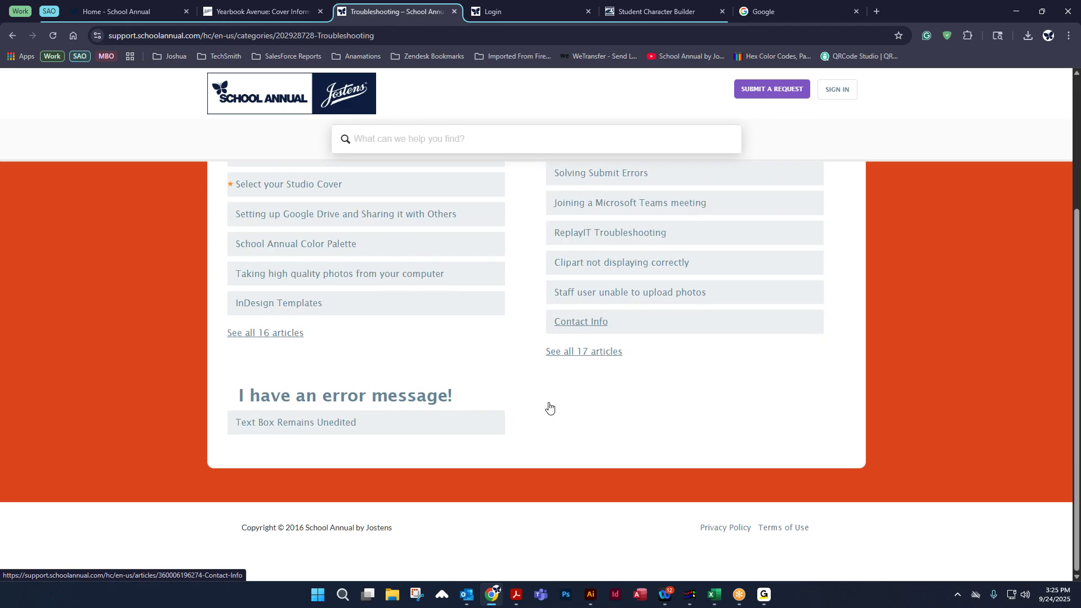
pyautogui.scroll(3, 545, 474)
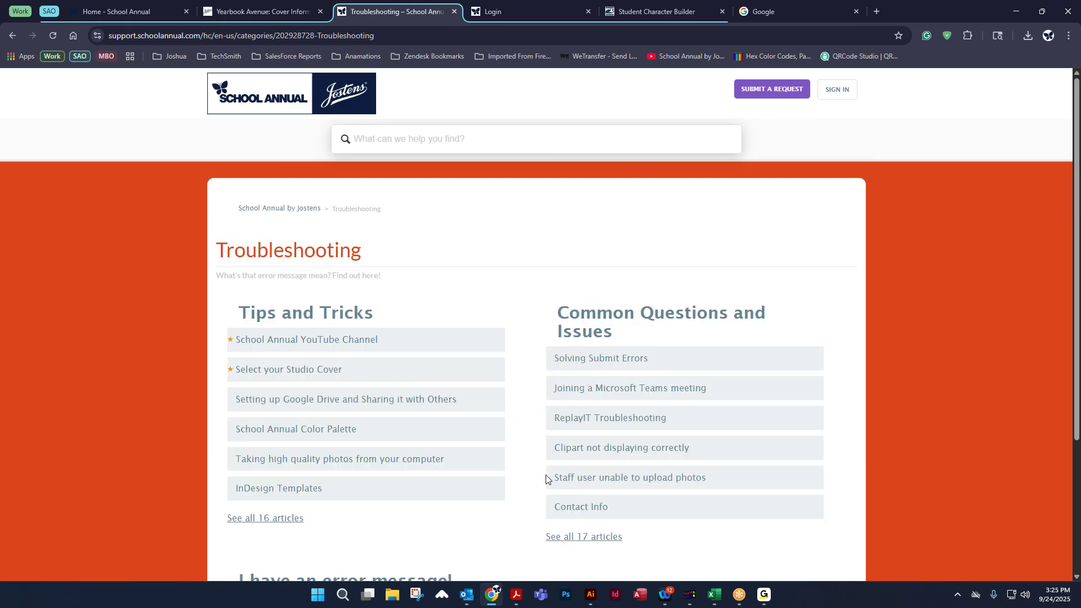
pyautogui.click(12, 35)
pyautogui.click(265, 20)
pyautogui.middleClick(398, 19)
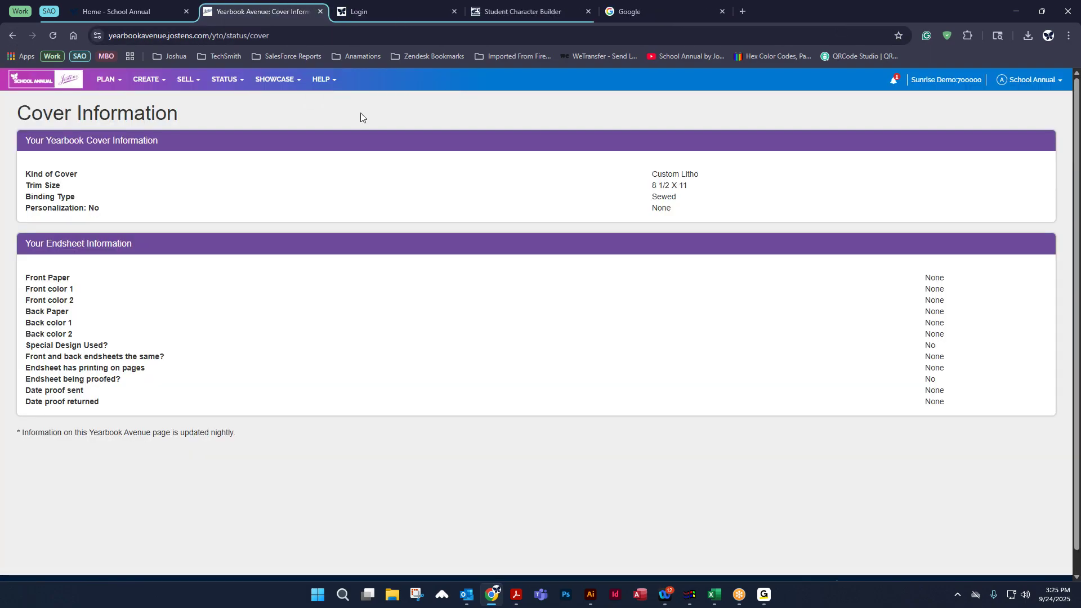
# - Open the Image Library, collapse INBOX and browse Activities > Ads to show its six images
pyautogui.click(147, 80)
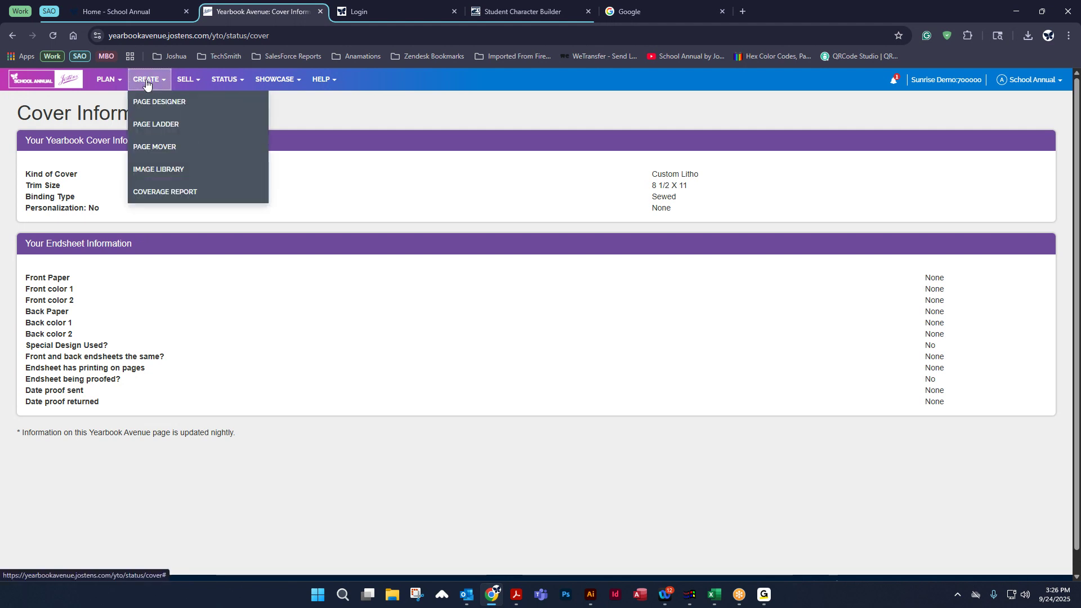
pyautogui.click(162, 169)
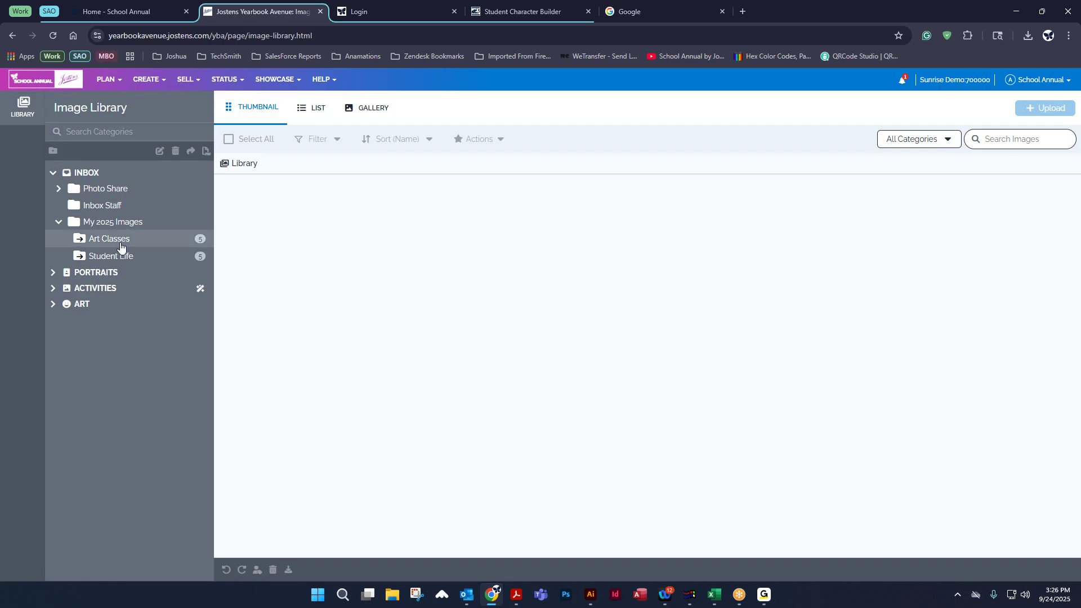
pyautogui.click(59, 222)
pyautogui.click(53, 172)
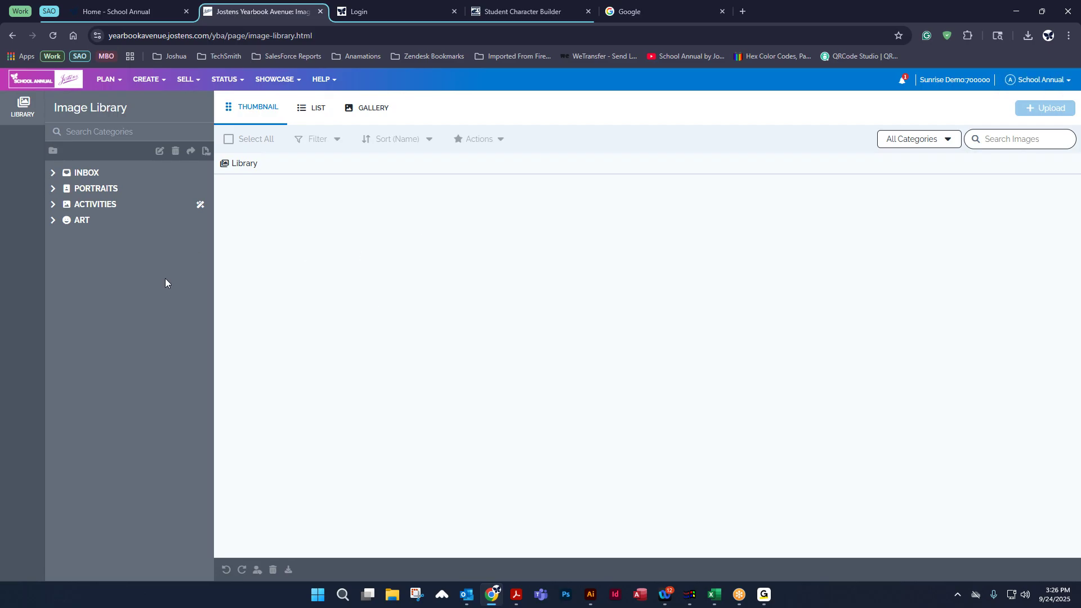
pyautogui.click(52, 205)
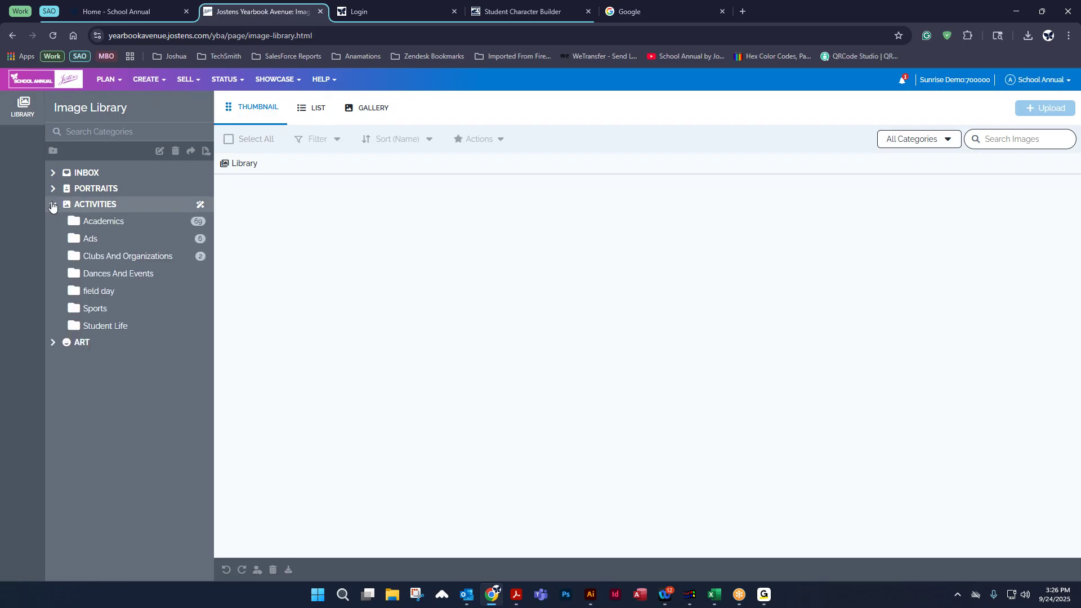
pyautogui.click(105, 239)
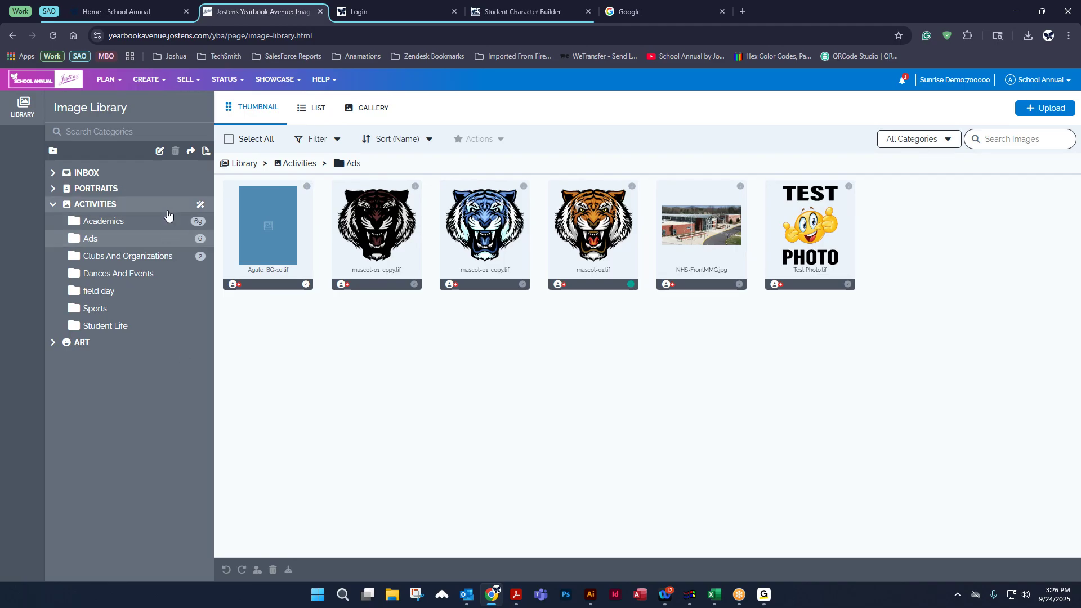
# - Turn keep-for-next-year on and off again for Ads, then browse My 2025 Images to Student Life
pyautogui.click(191, 155)
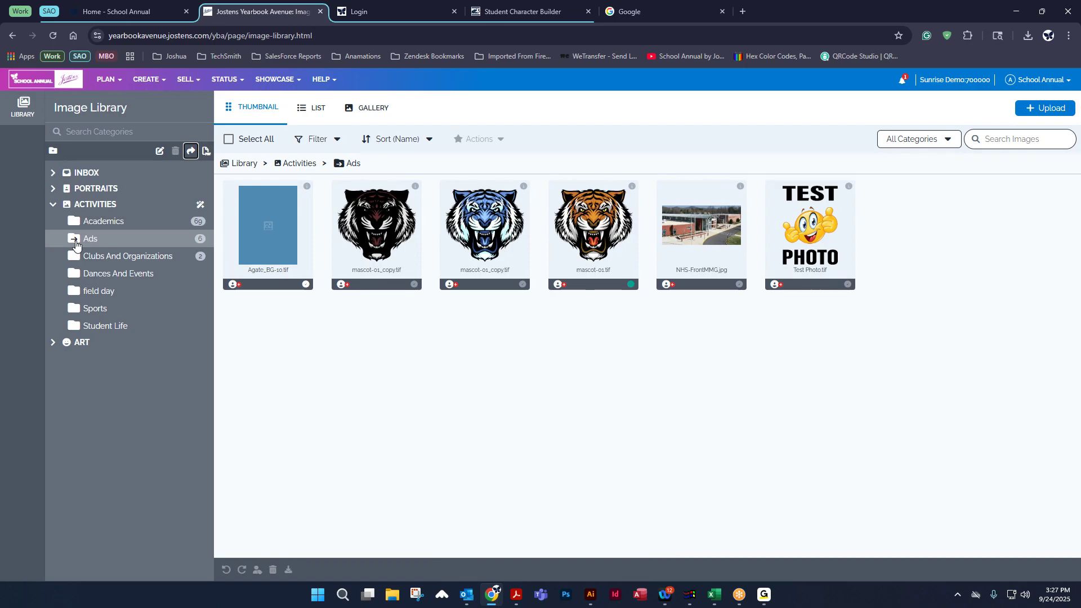
pyautogui.click(191, 150)
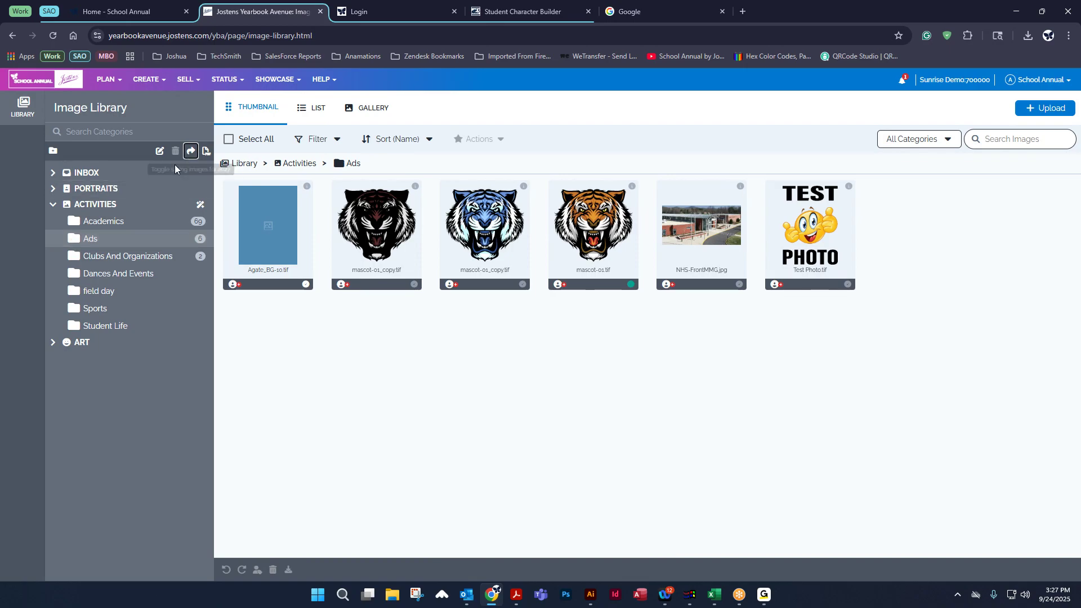
pyautogui.click(52, 205)
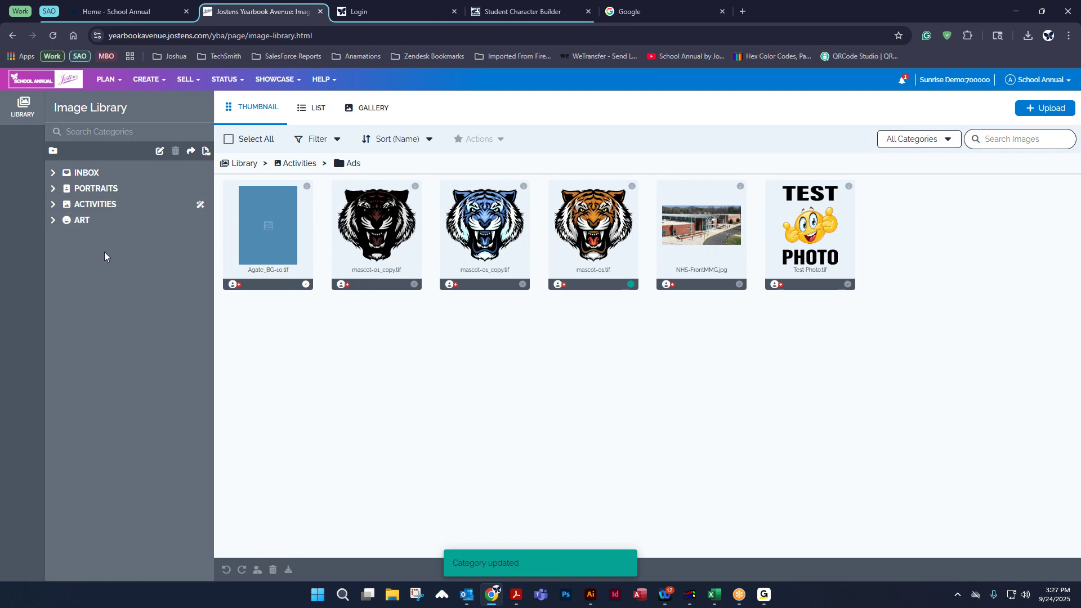
pyautogui.click(54, 175)
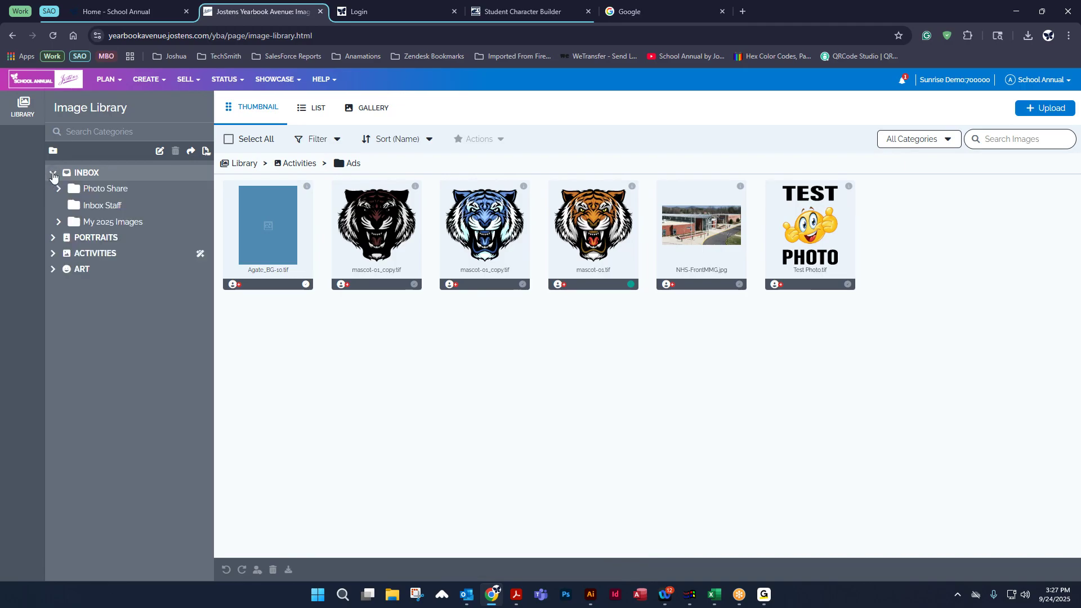
pyautogui.click(58, 222)
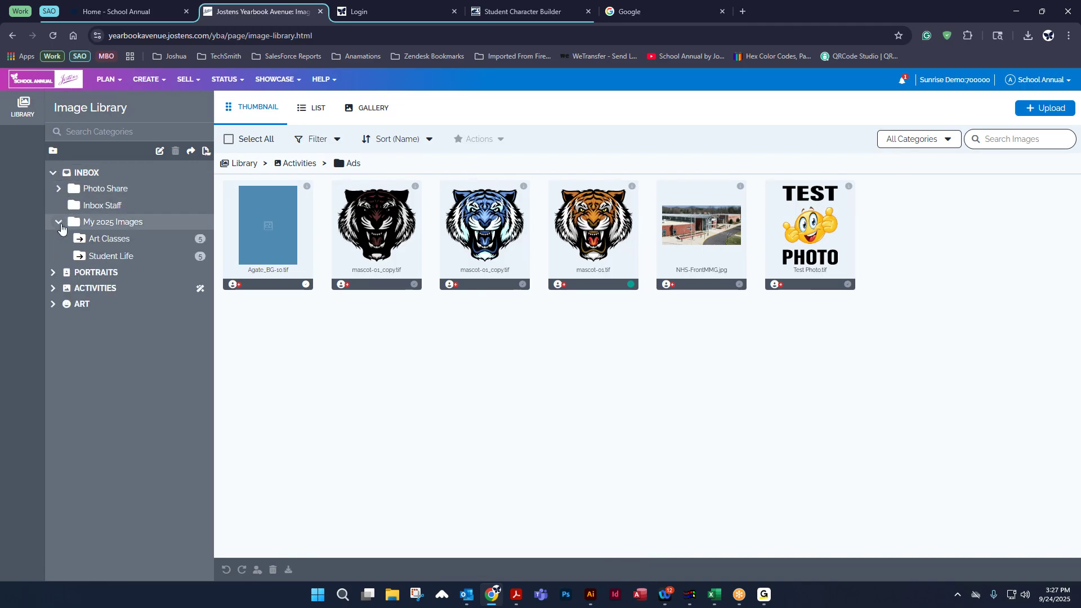
pyautogui.click(124, 238)
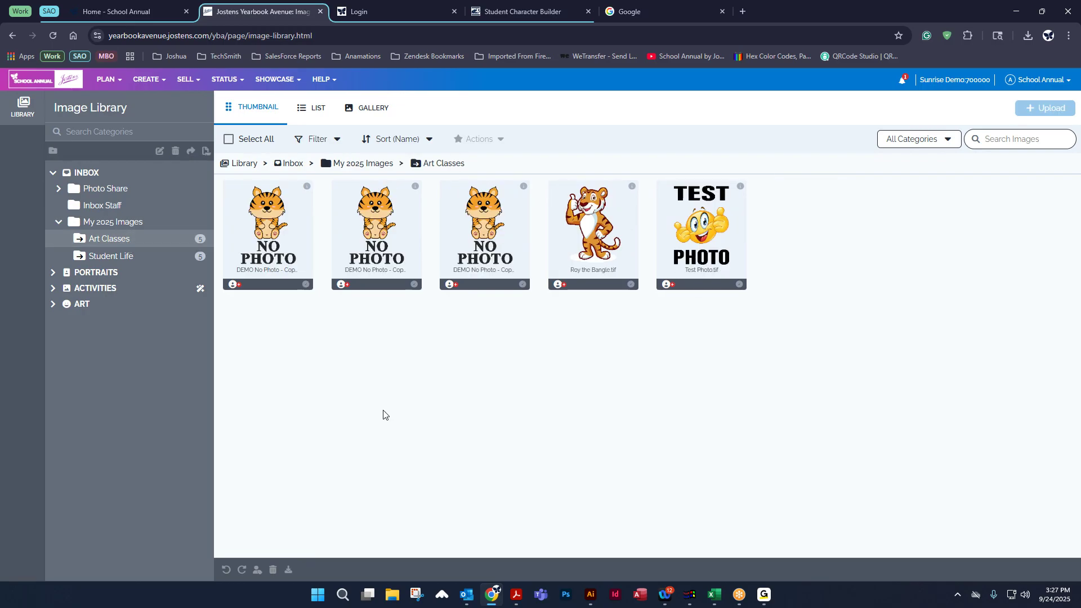
pyautogui.click(117, 258)
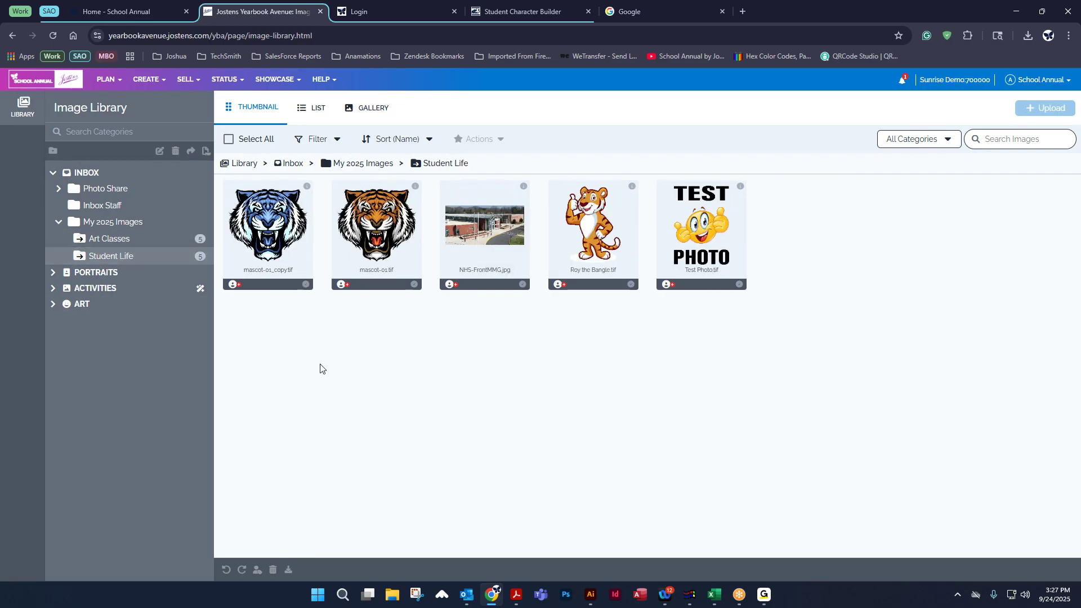
# - Copy the Roy the Bangle image into Activities > Ads and open Ads to confirm 7 images
pyautogui.click(53, 288)
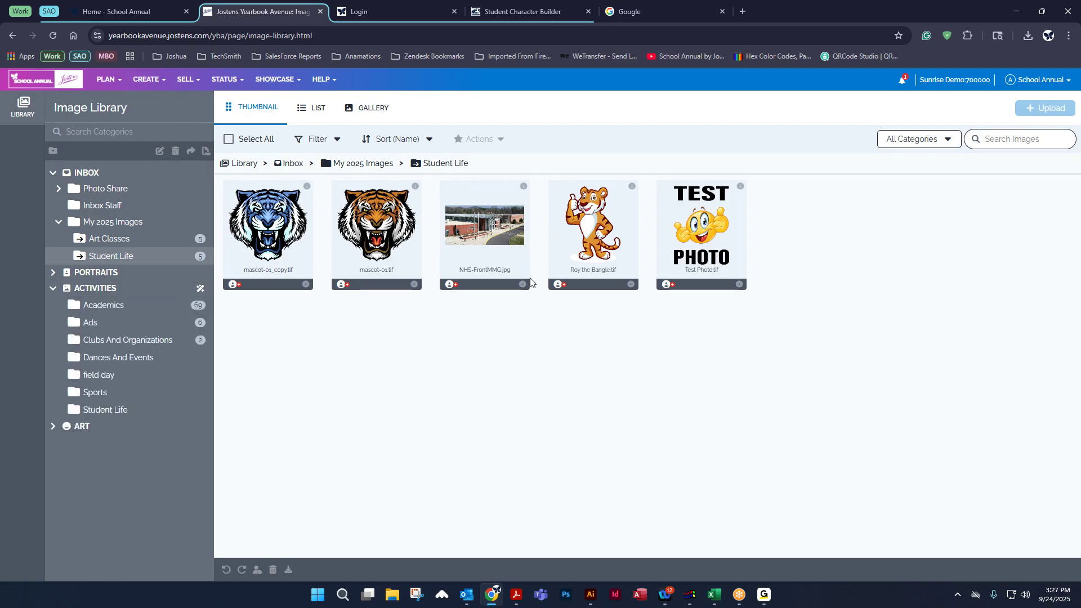
pyautogui.click(599, 207)
pyautogui.moveTo(597, 208); pyautogui.dragTo(147, 321)
pyautogui.click(631, 357)
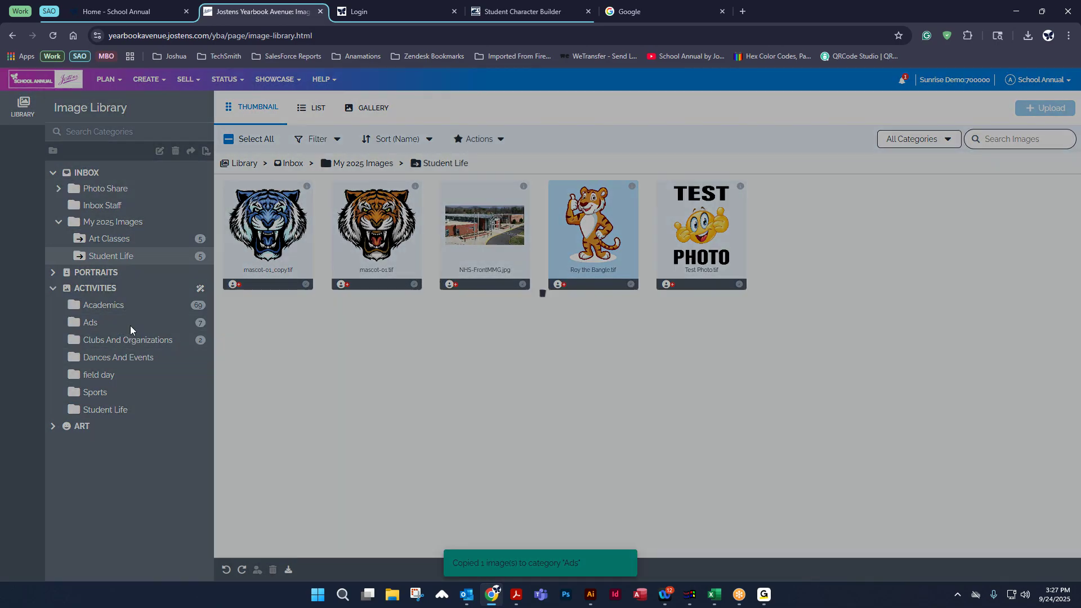
pyautogui.click(130, 323)
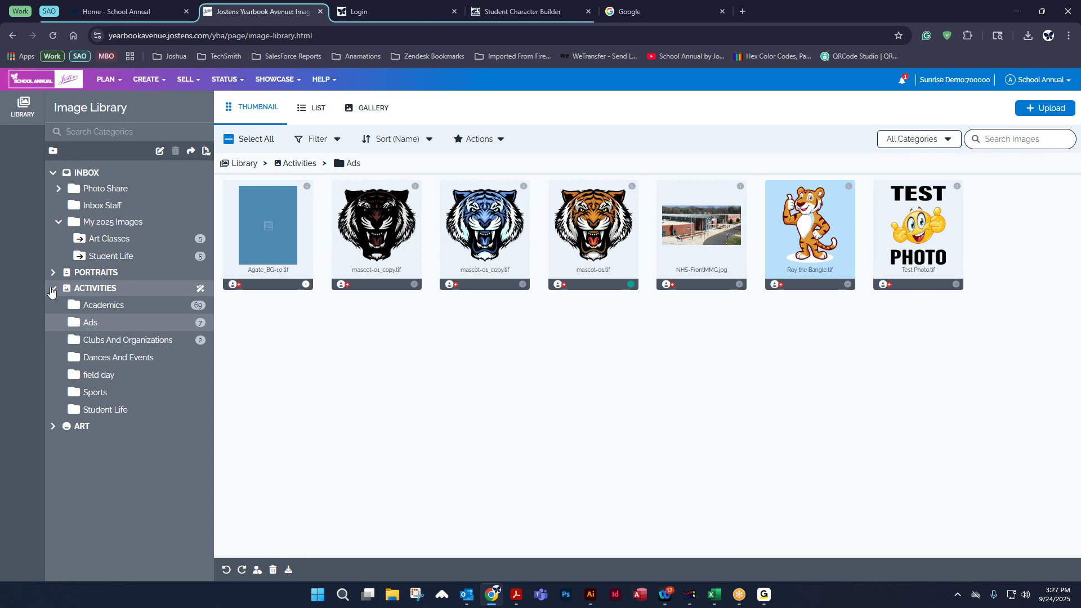
# - Open the fonts page's Styles list and review the Sub Headline, Headline and Tag Line settings
pyautogui.click(99, 81)
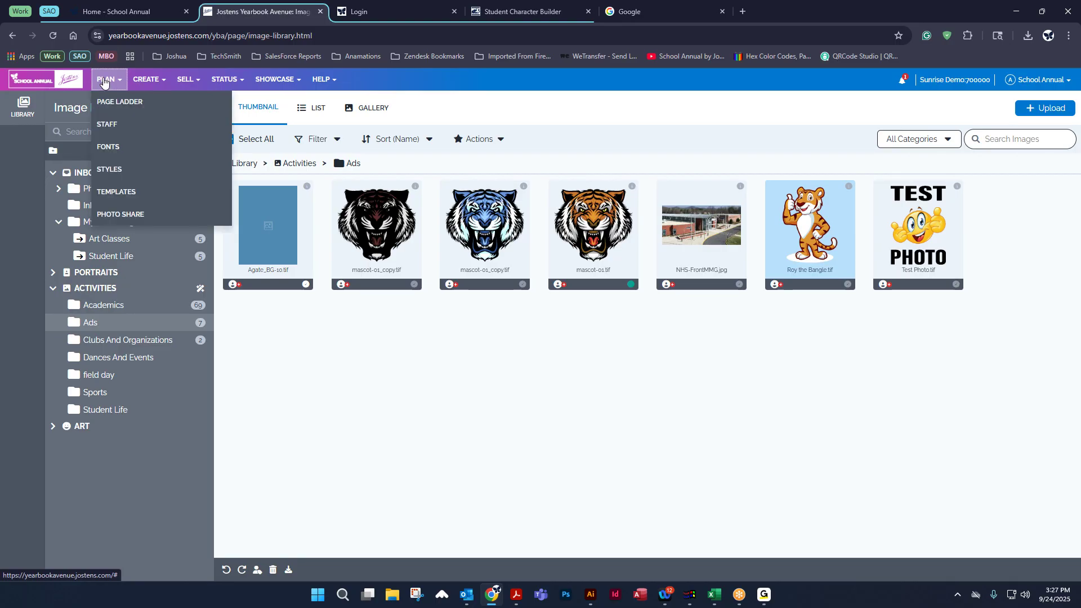
pyautogui.click(135, 151)
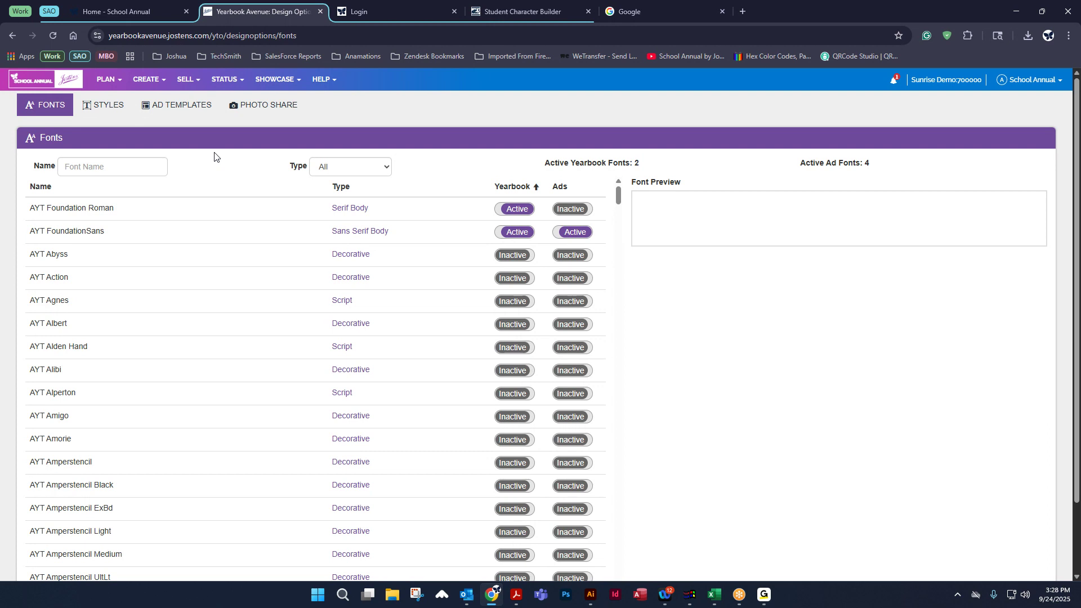
pyautogui.click(107, 105)
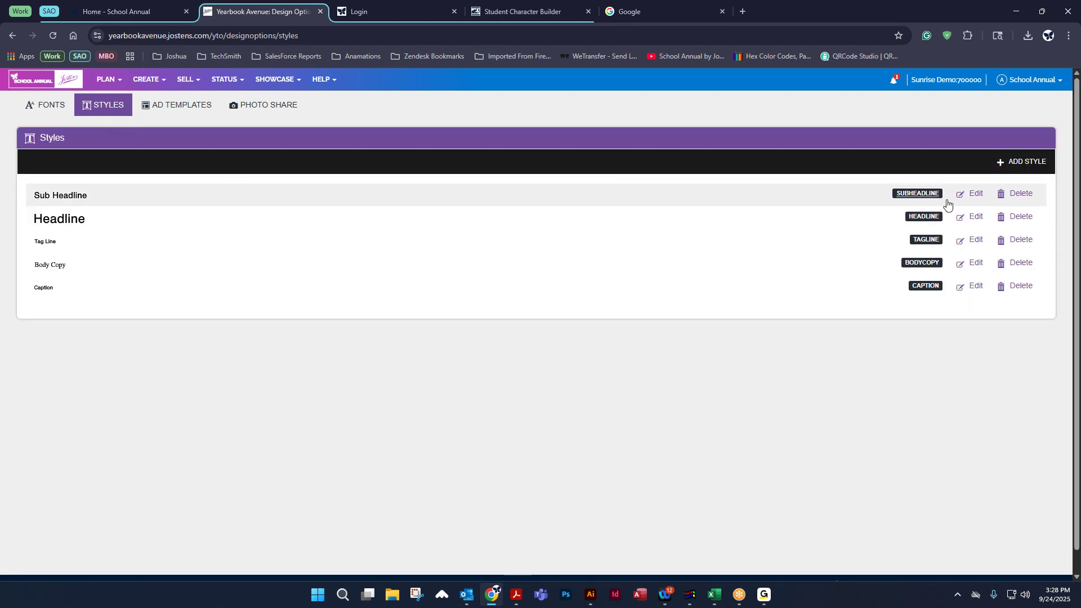
pyautogui.click(973, 194)
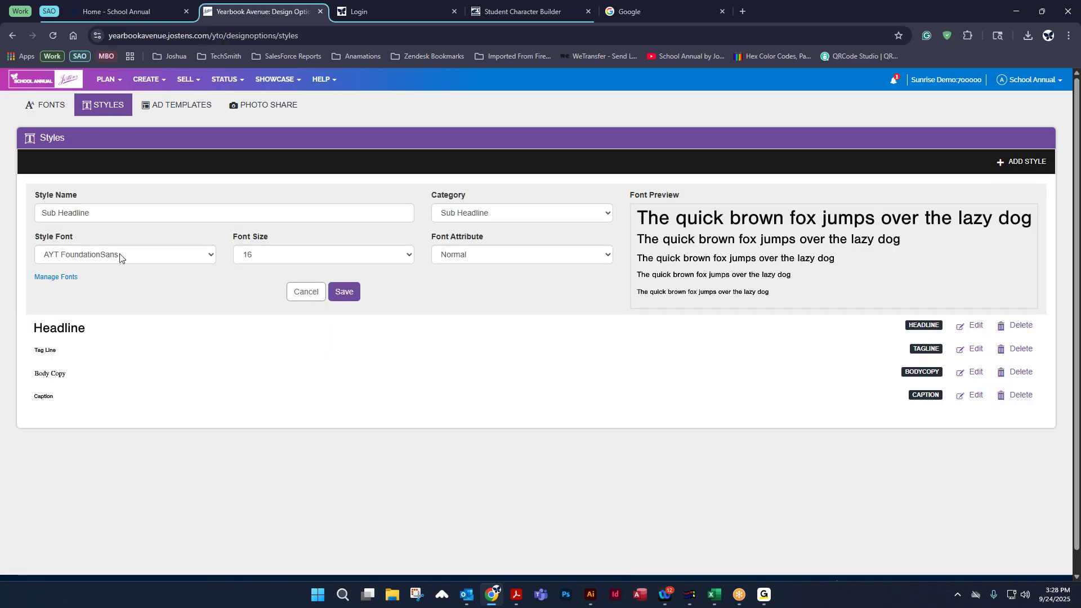
pyautogui.click(970, 326)
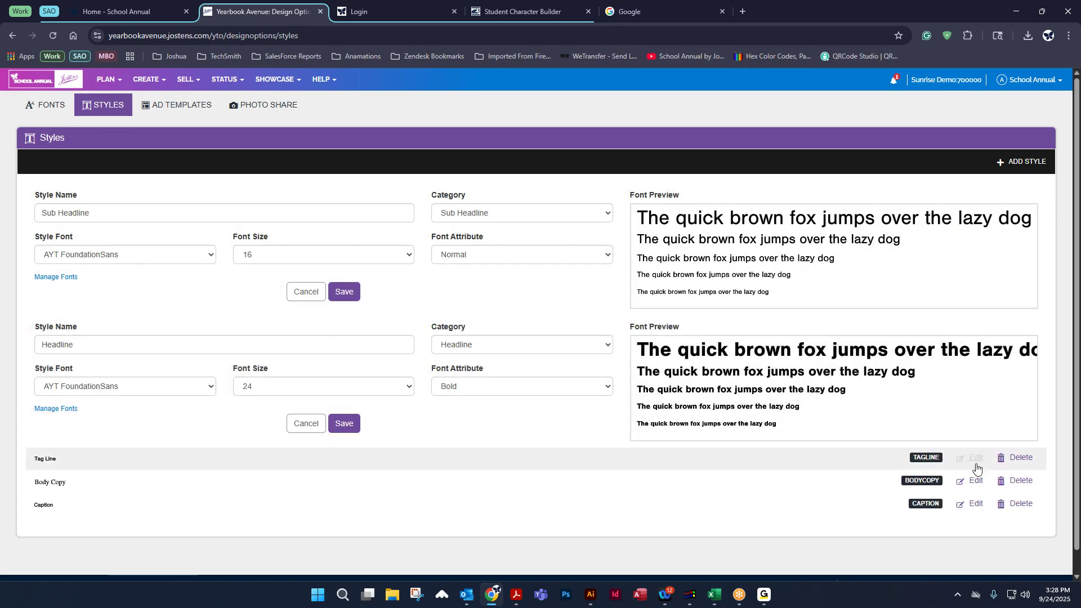
pyautogui.click(975, 465)
# - Review the Body Copy and Caption style settings, then open blank page 001 in the layout editor
pyautogui.scroll(-2, 978, 471)
pyautogui.click(974, 469)
pyautogui.scroll(-2, 999, 485)
pyautogui.click(969, 491)
pyautogui.scroll(-2, 246, 356)
pyautogui.scroll(6, 229, 335)
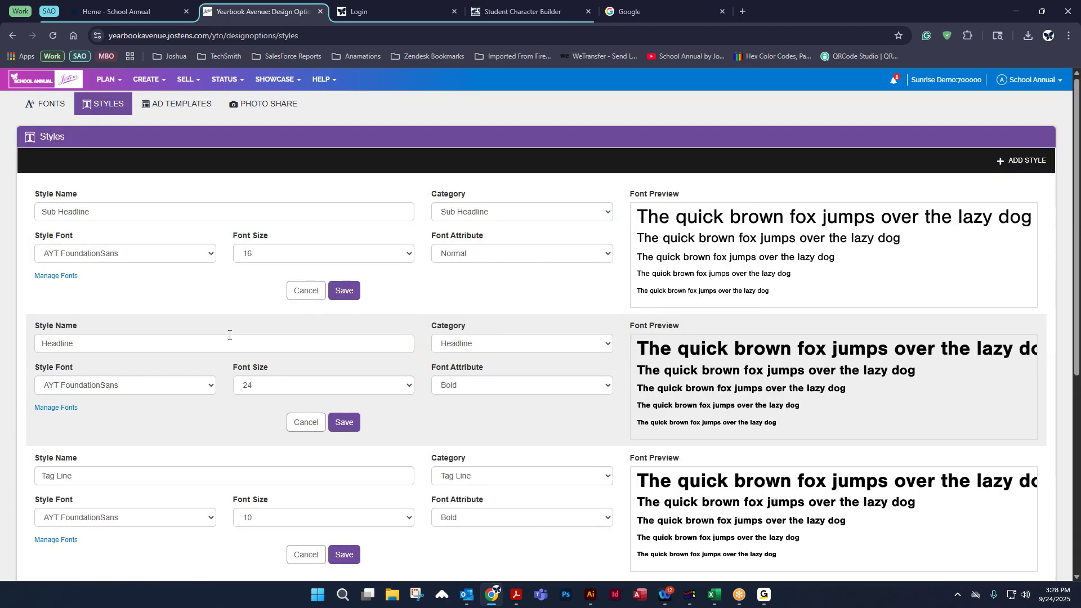
pyautogui.click(148, 80)
pyautogui.click(152, 104)
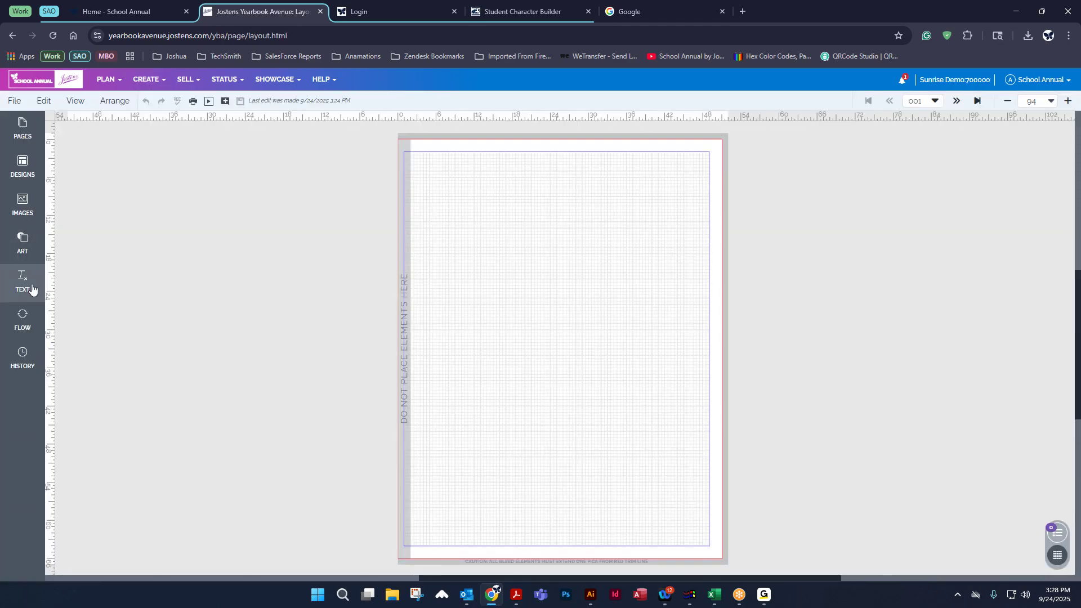
# - Check the page's available text styles, then return to the yearbook fonts list under PLAN > Fonts
pyautogui.click(31, 288)
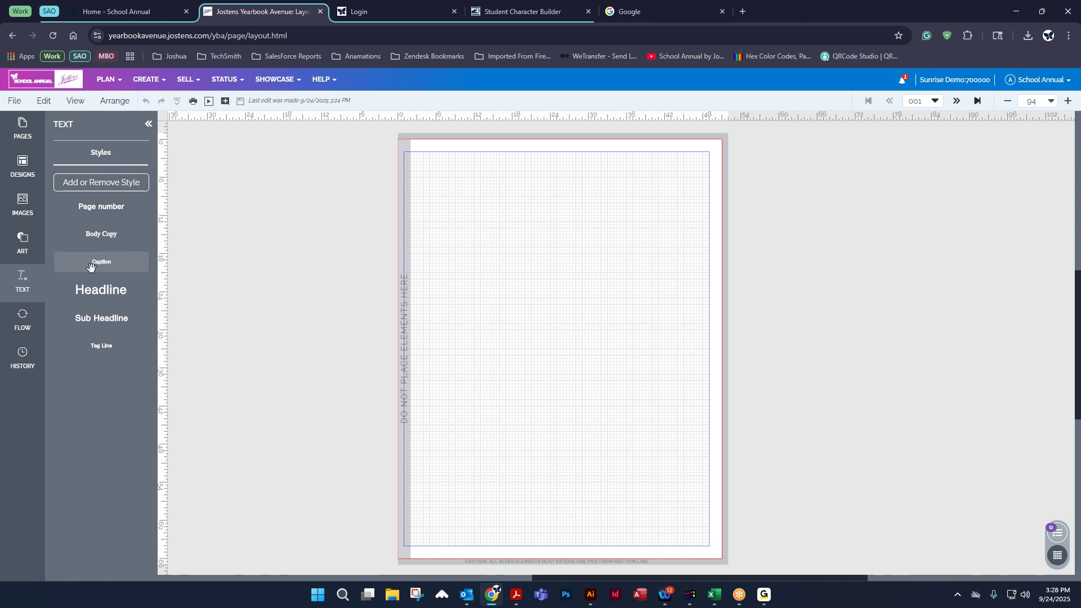
pyautogui.click(108, 84)
pyautogui.click(111, 144)
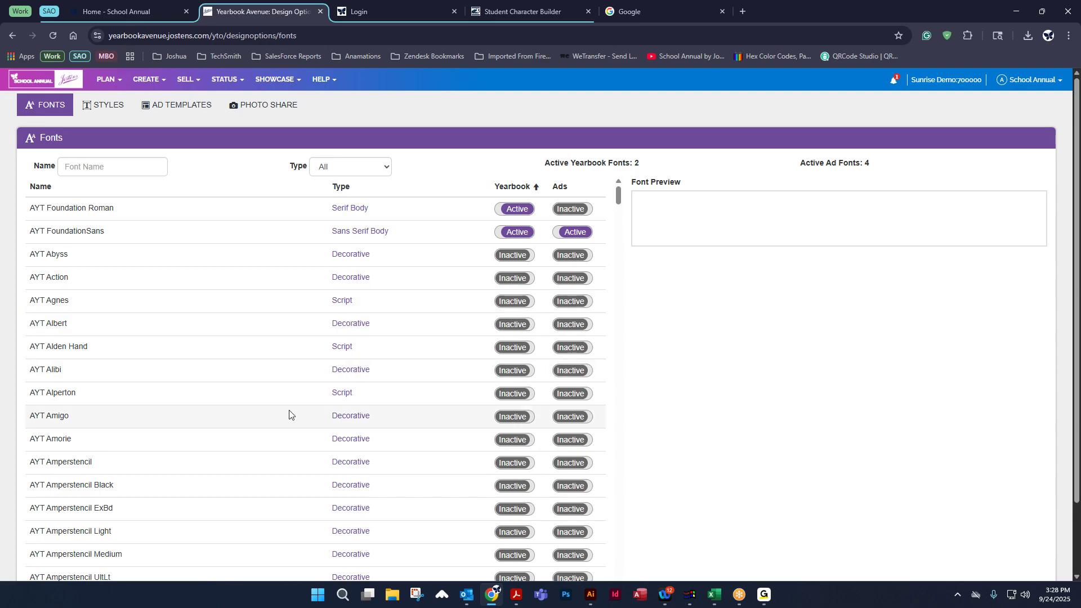
# - Browse the font list and preview AYT Avalon XLight and AYT Fast Pardon
pyautogui.scroll(-7, 289, 415)
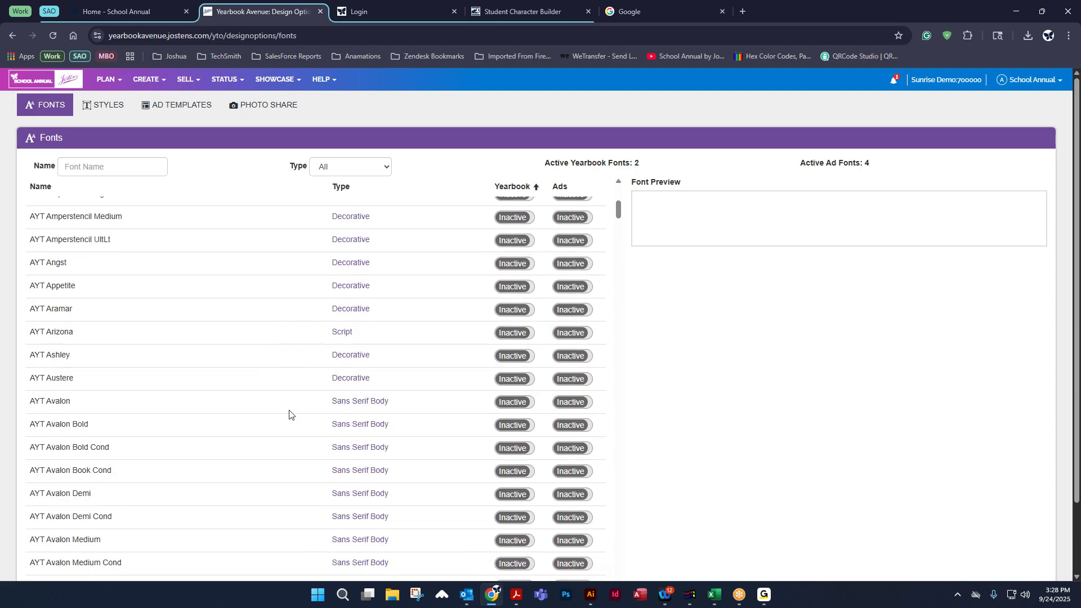
pyautogui.scroll(-3, 289, 415)
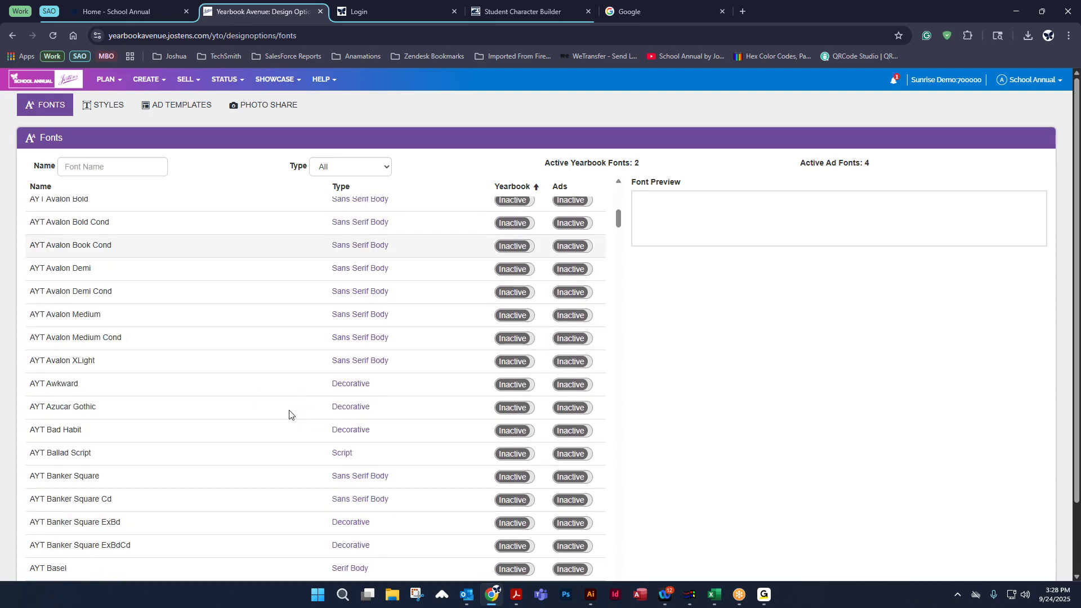
pyautogui.click(231, 366)
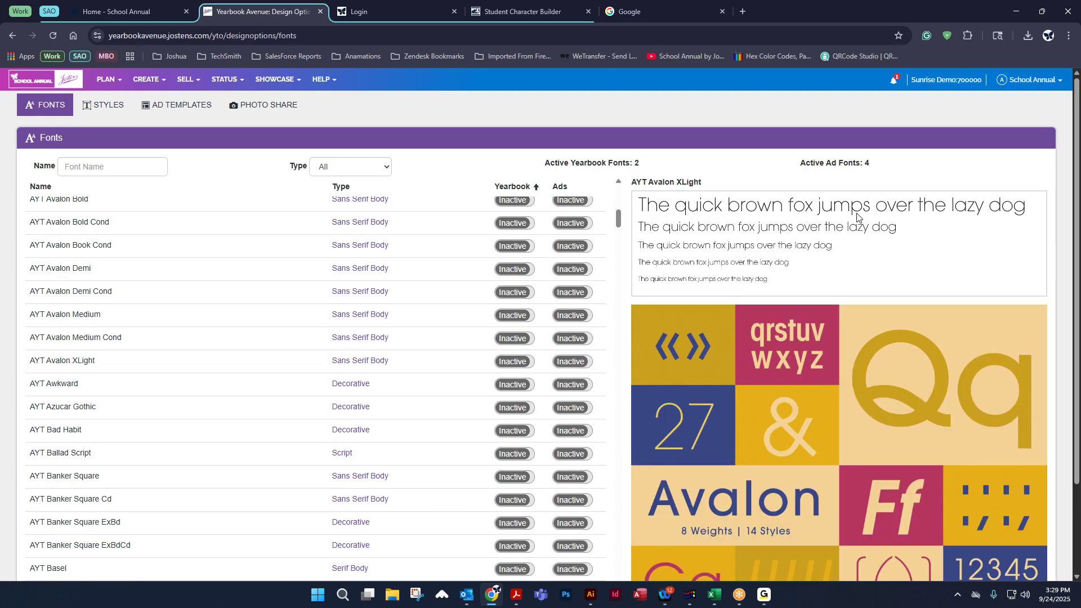
pyautogui.scroll(-4, 283, 502)
pyautogui.scroll(-15, 283, 502)
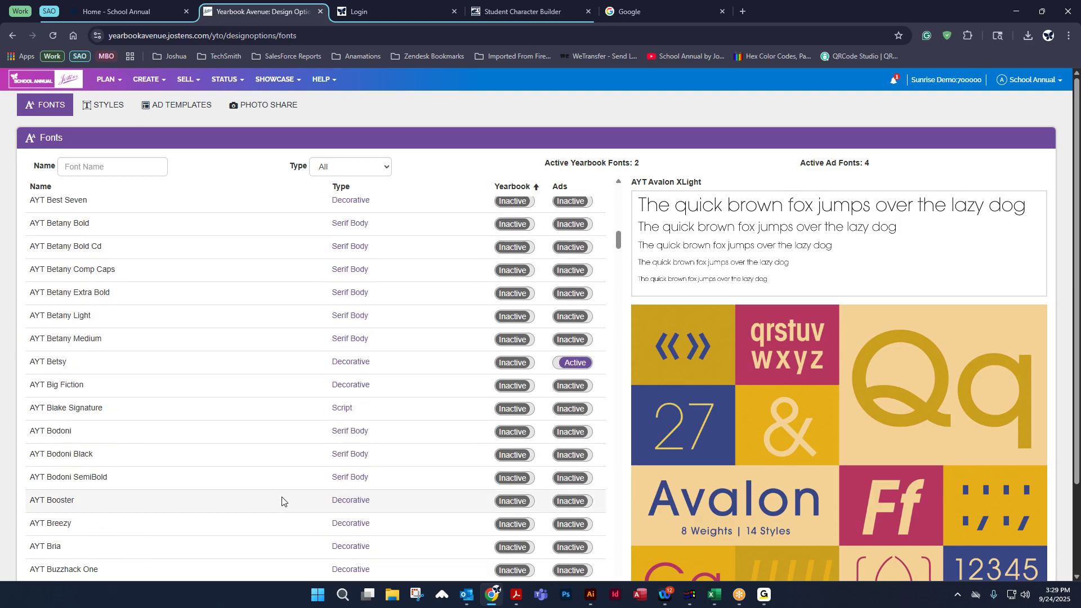
pyautogui.scroll(-15, 282, 501)
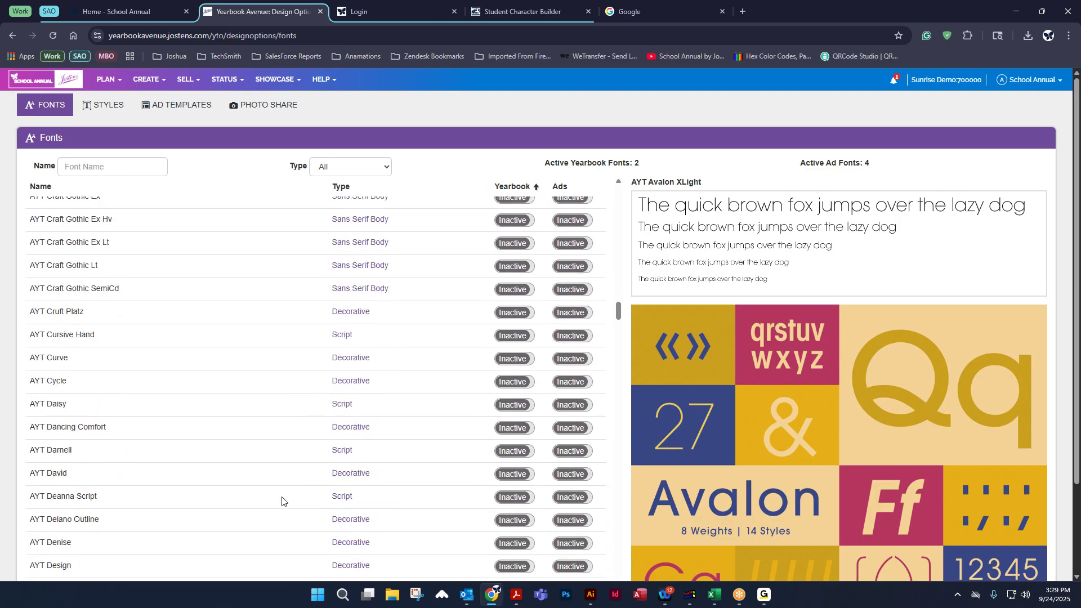
pyautogui.click(217, 394)
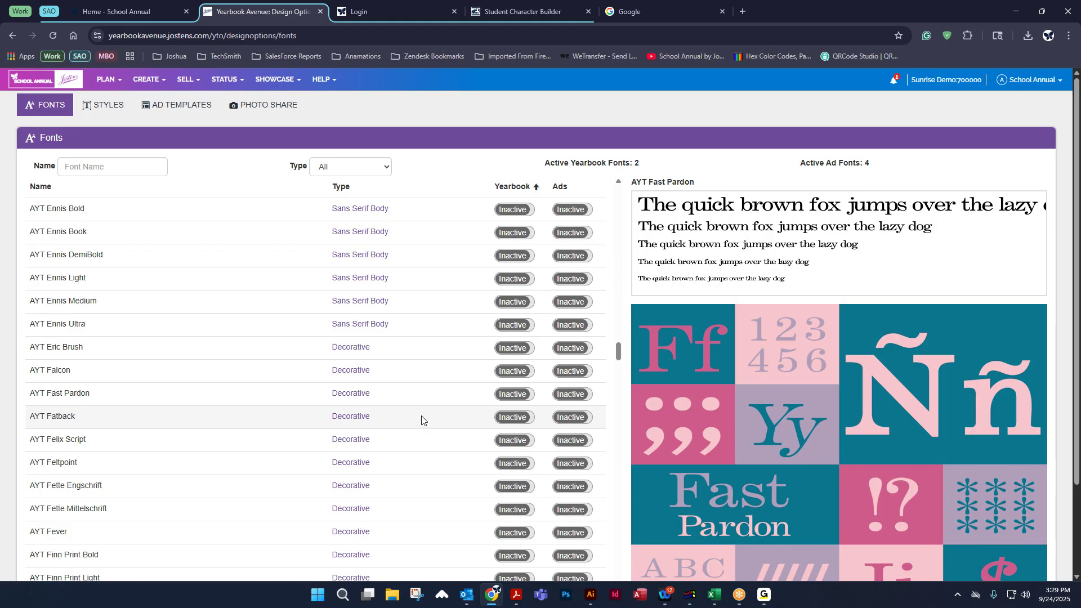
# - Activate AYT Fatback for the yearbook, then deactivate it again
pyautogui.click(518, 420)
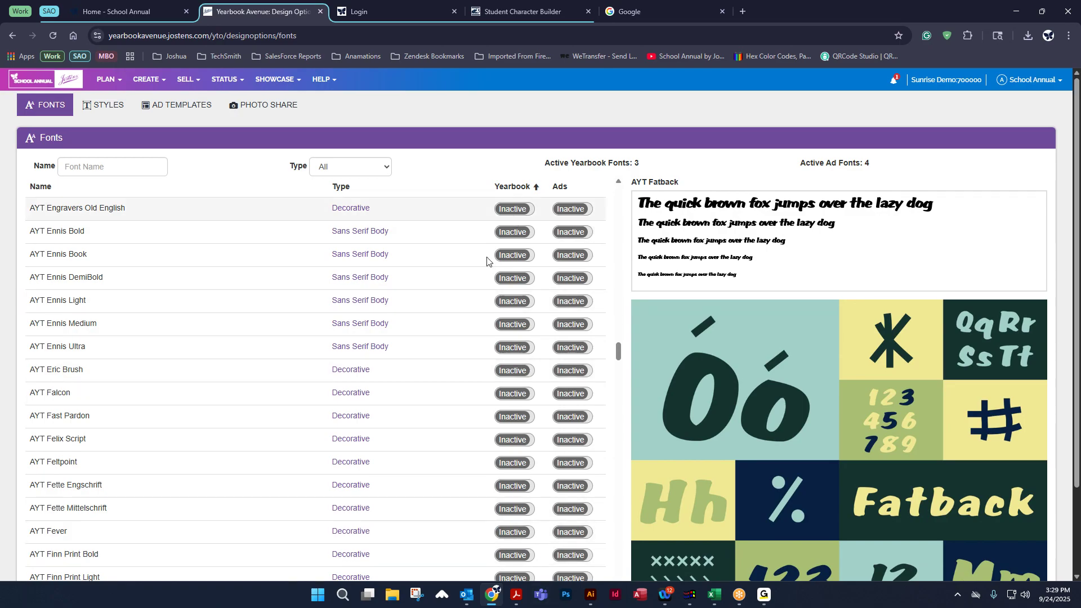
pyautogui.scroll(2, 342, 454)
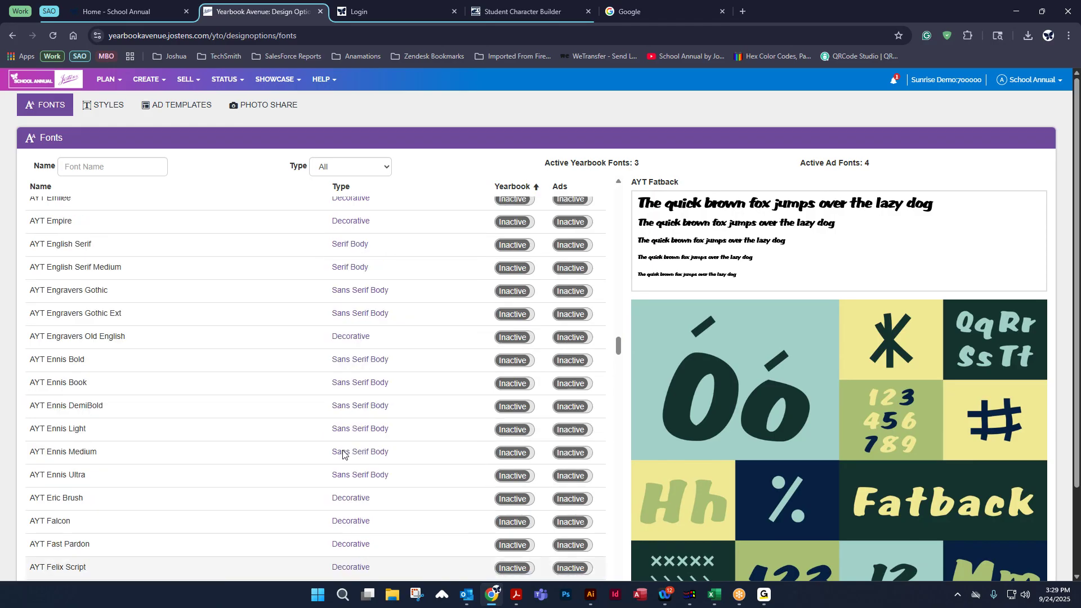
pyautogui.moveTo(618, 344); pyautogui.dragTo(626, 191)
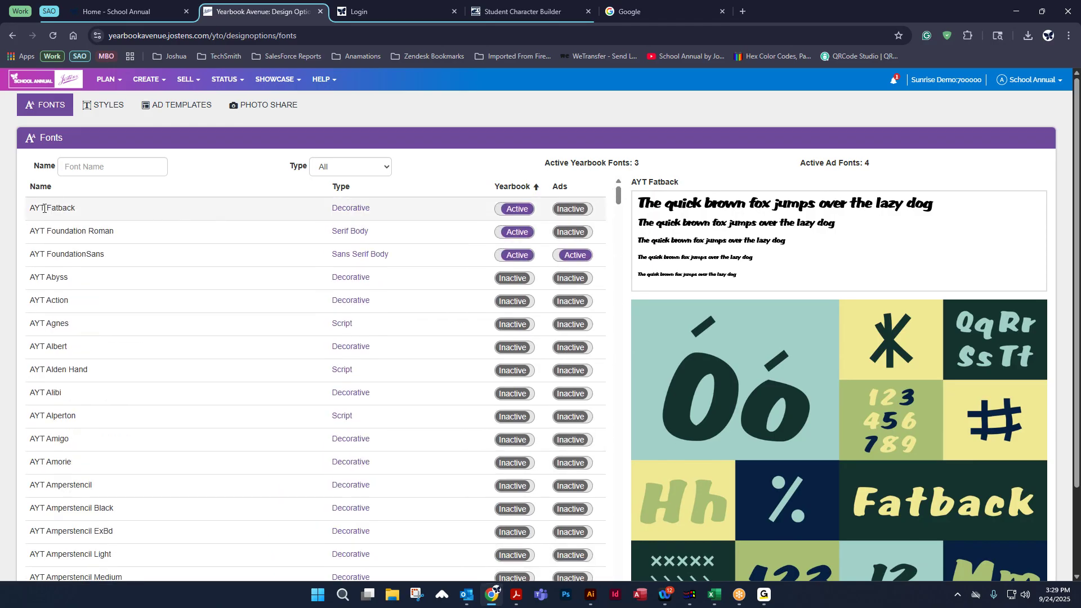
pyautogui.click(511, 211)
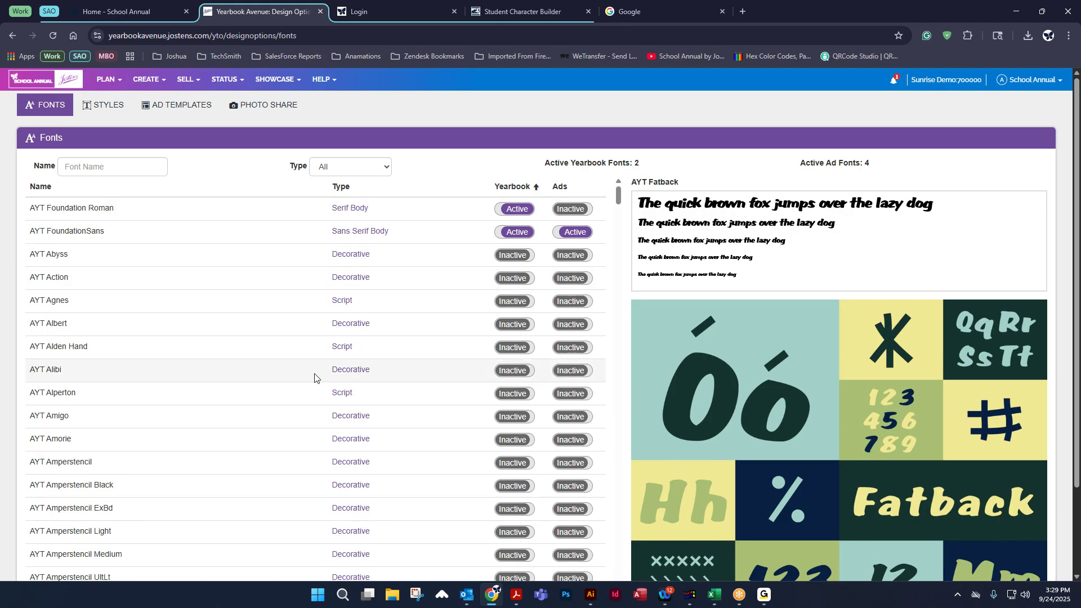
# - Make AYT Clarence an active yearbook font, bringing active yearbook fonts to 3
pyautogui.scroll(-15, 319, 445)
pyautogui.scroll(-20, 320, 449)
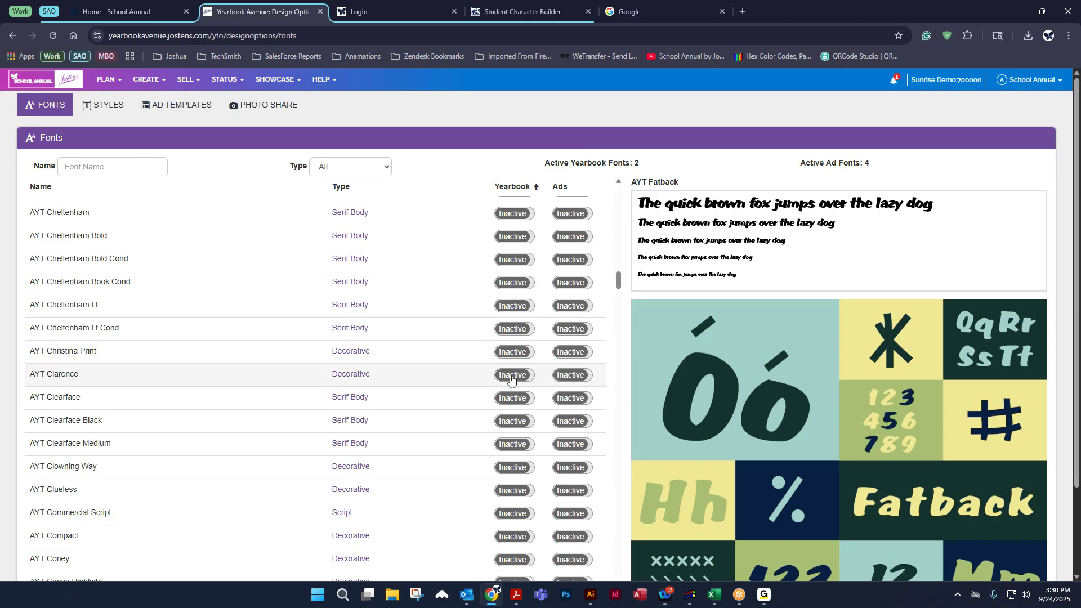
pyautogui.click(511, 375)
pyautogui.scroll(10, 449, 422)
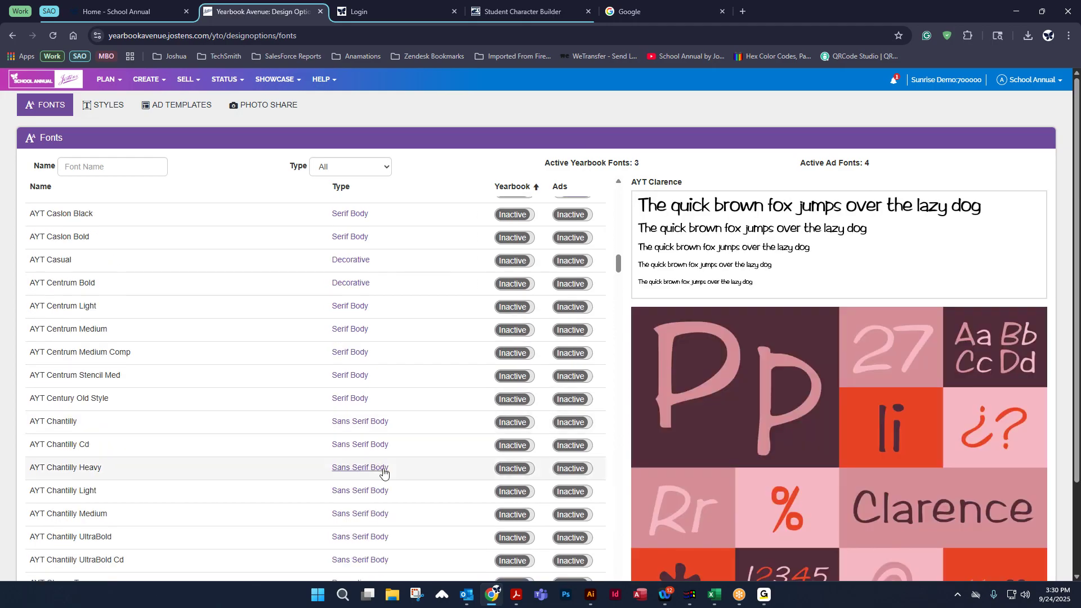
pyautogui.scroll(10, 382, 473)
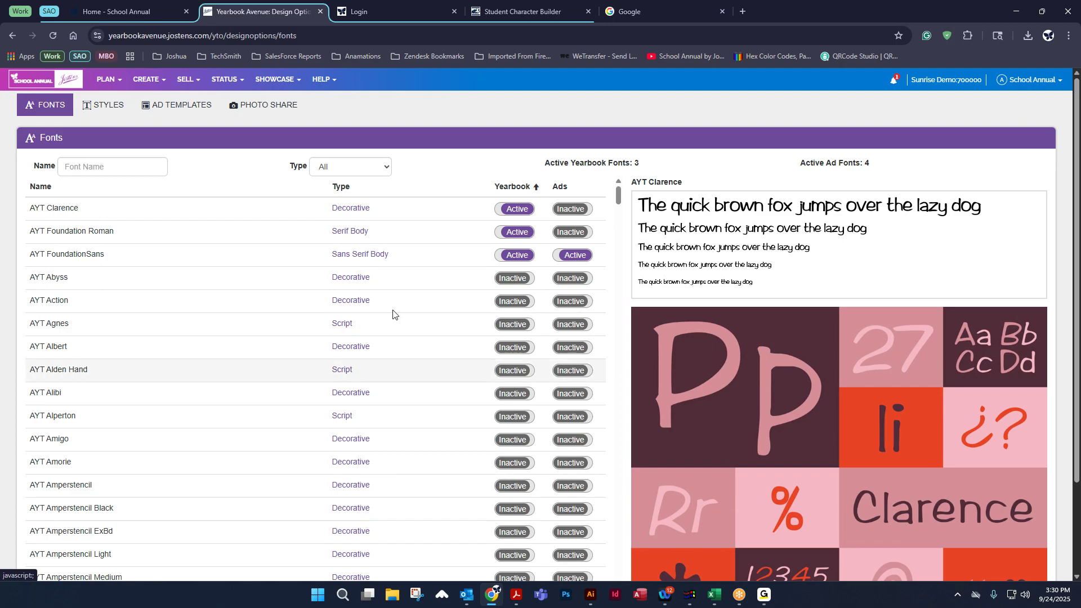
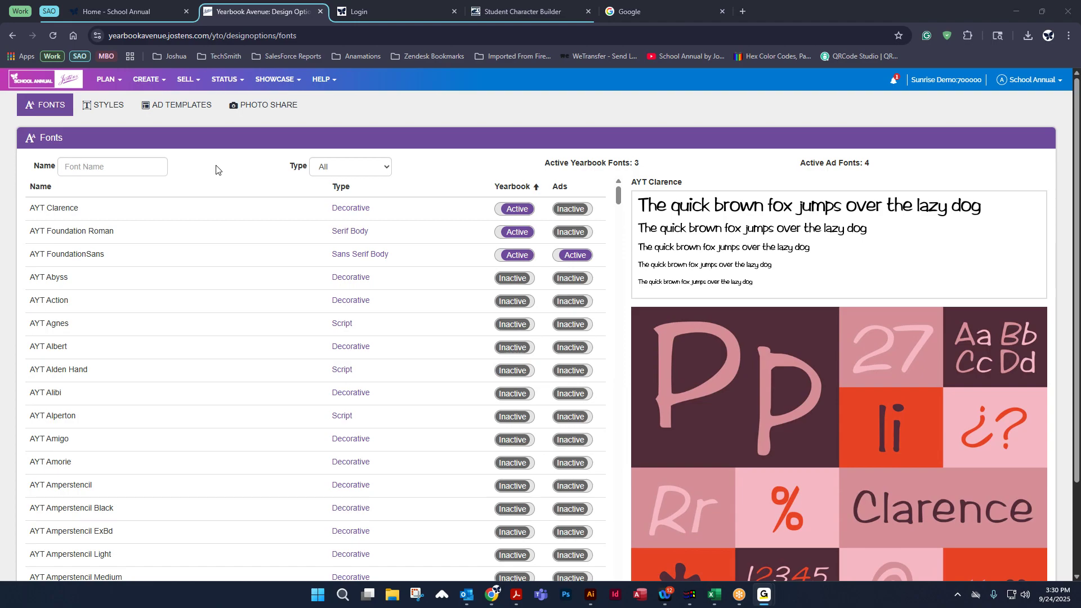
# - Go to the Photo Share settings page from the PLAN menu and scroll down slightly
pyautogui.click(103, 80)
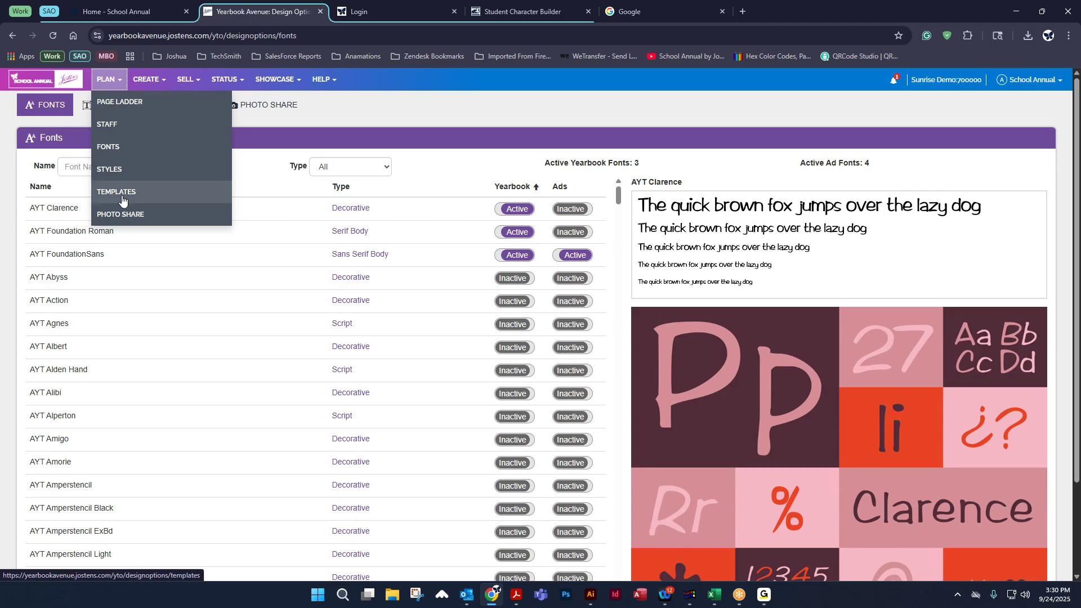
pyautogui.click(124, 219)
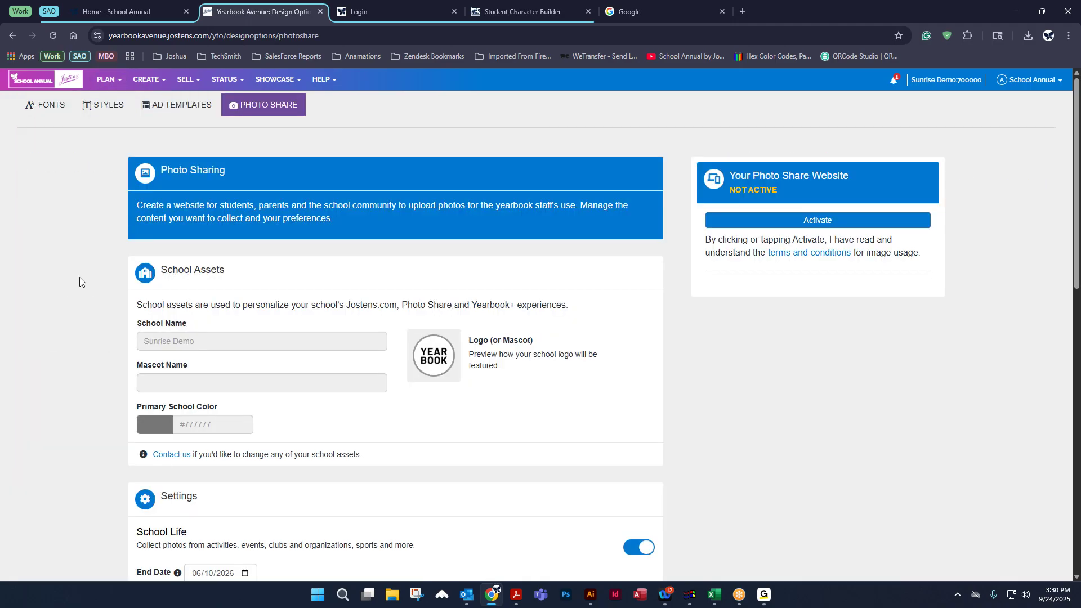
pyautogui.scroll(-1, 79, 277)
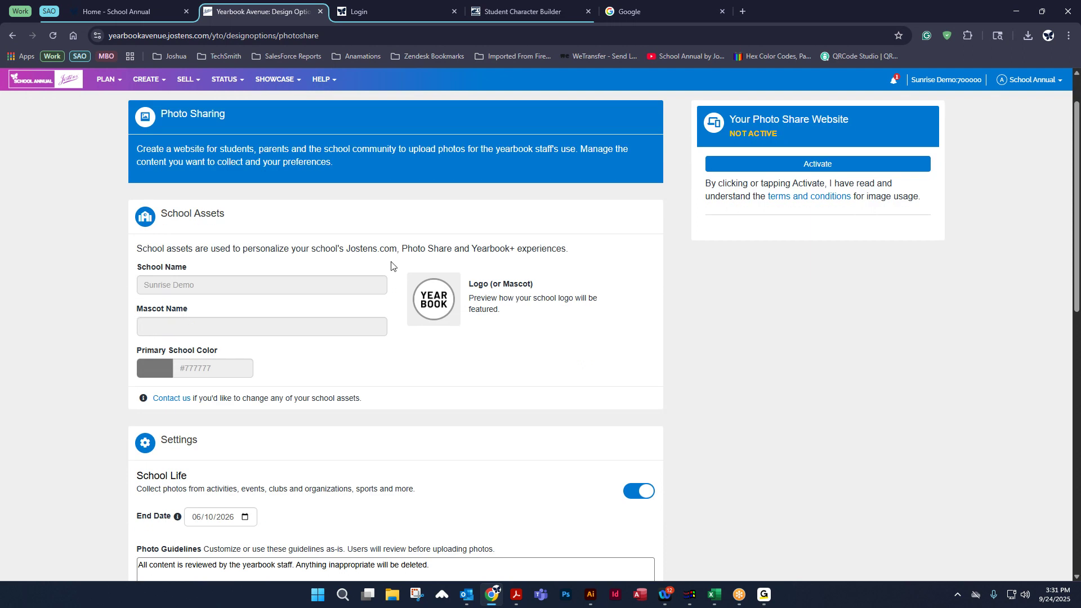
pyautogui.moveTo(161, 213); pyautogui.dragTo(249, 220)
pyautogui.click(285, 223)
pyautogui.moveTo(518, 598)
pyautogui.click(512, 527)
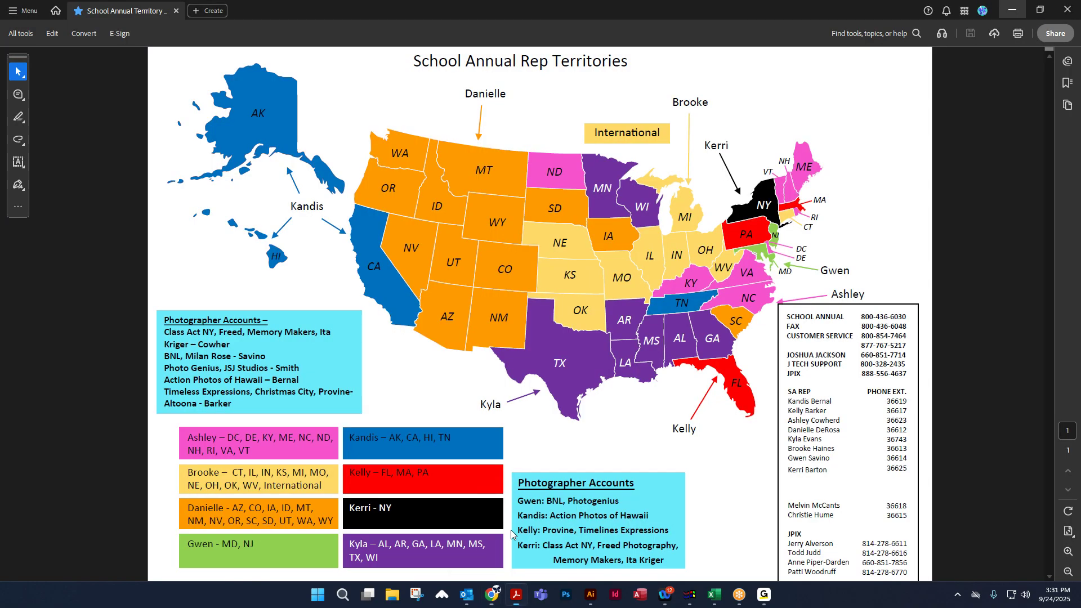
pyautogui.click(56, 11)
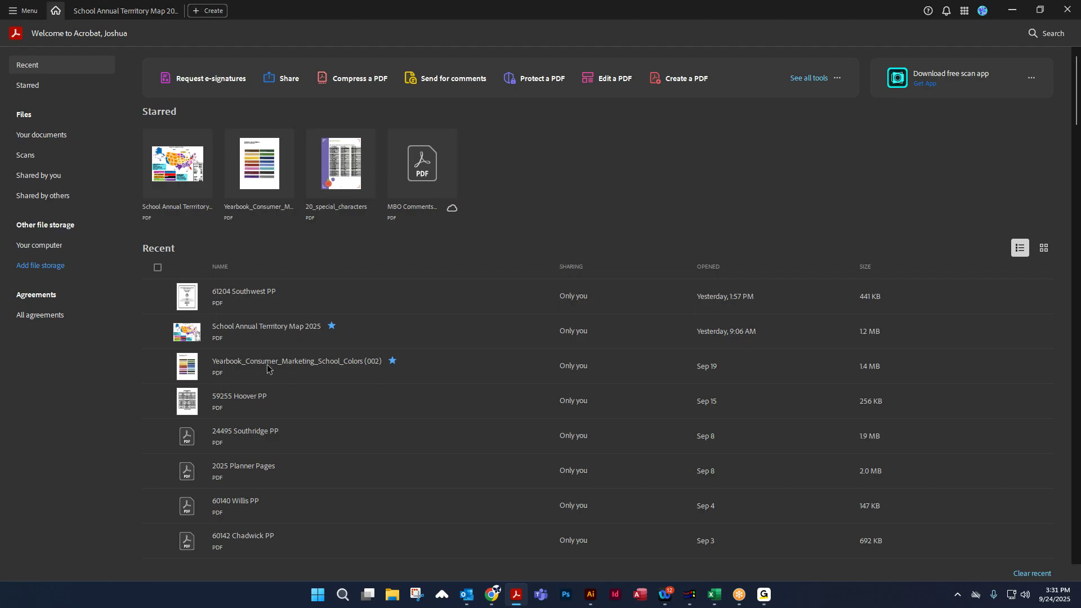
pyautogui.click(1012, 10)
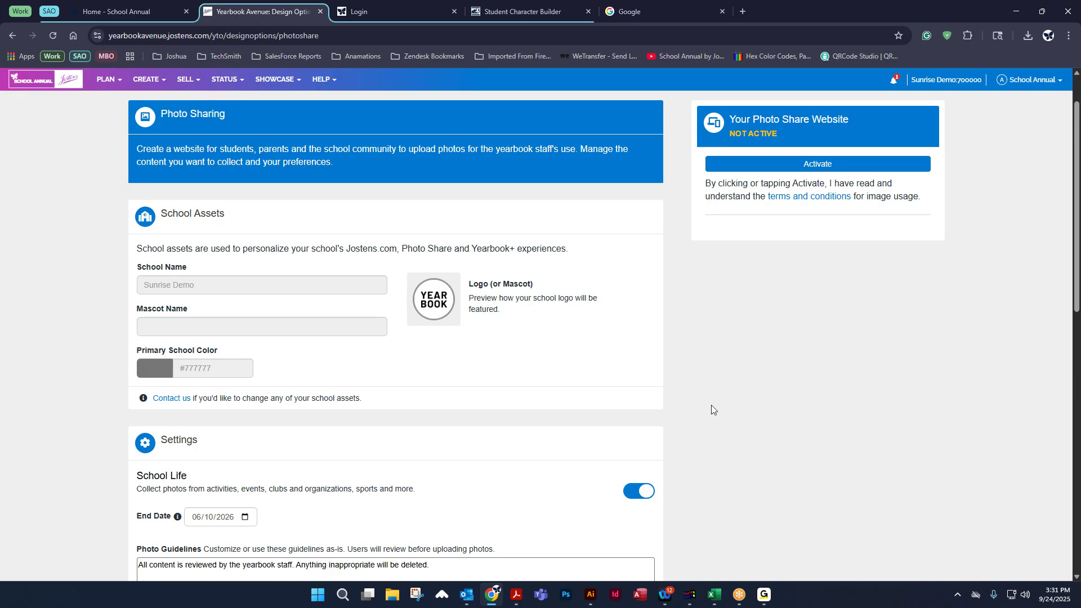
pyautogui.moveTo(519, 598)
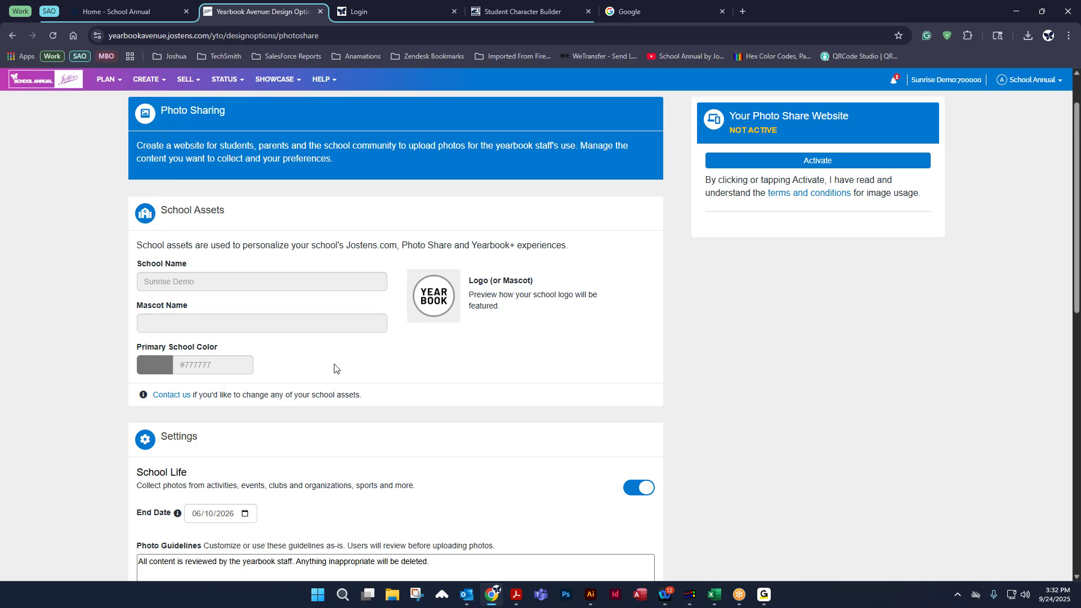
pyautogui.scroll(-5, 386, 353)
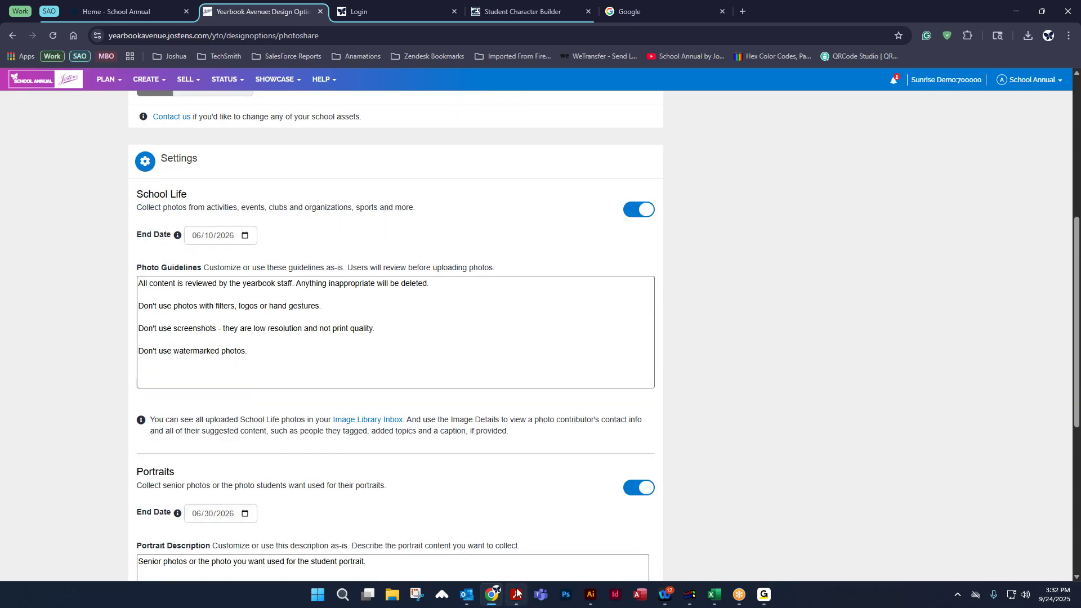
# - Pick 05/27/2026 as the School Life end date in the calendar
pyautogui.moveTo(516, 595)
pyautogui.click(244, 236)
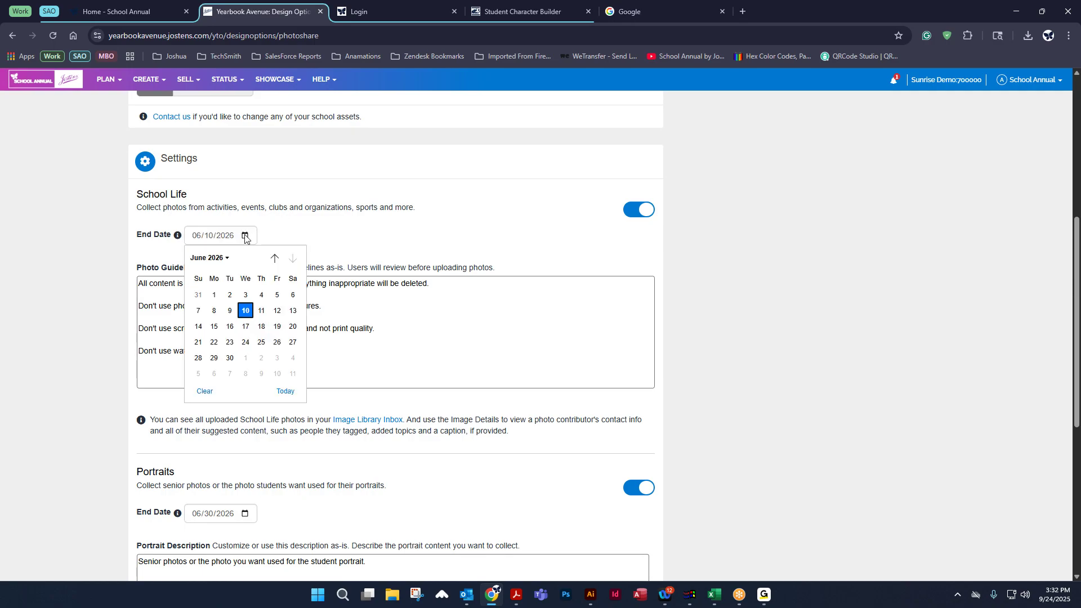
pyautogui.scroll(1, 255, 326)
pyautogui.click(245, 301)
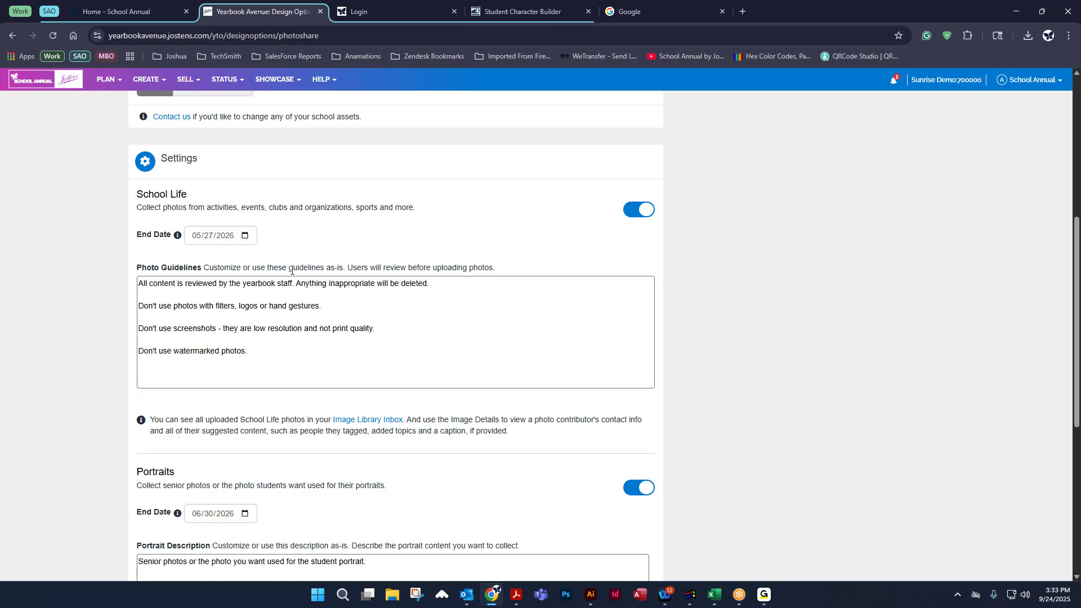
pyautogui.click(439, 284)
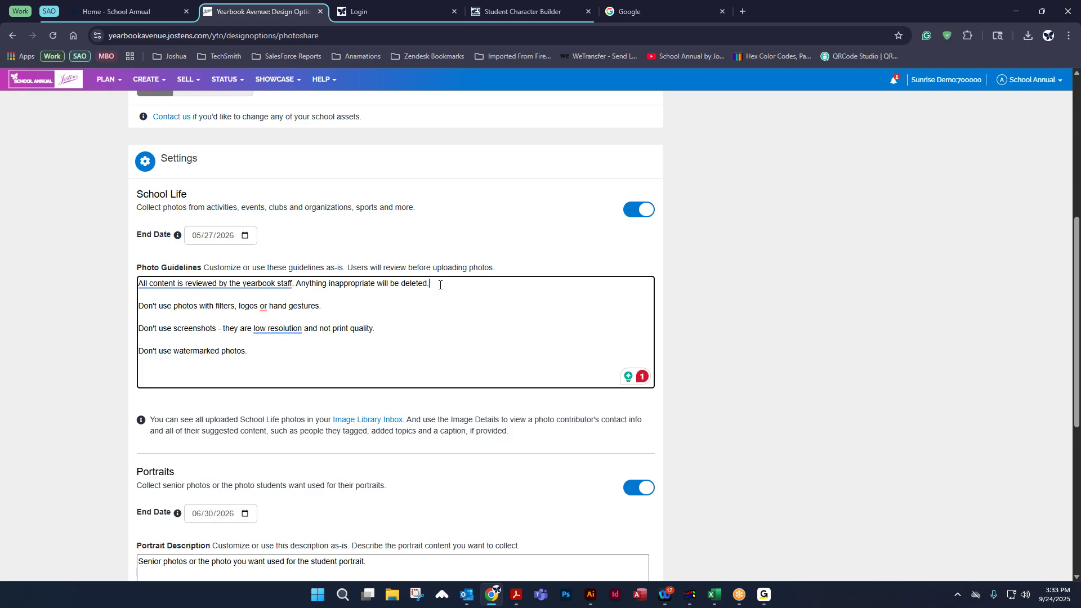
pyautogui.click(109, 282)
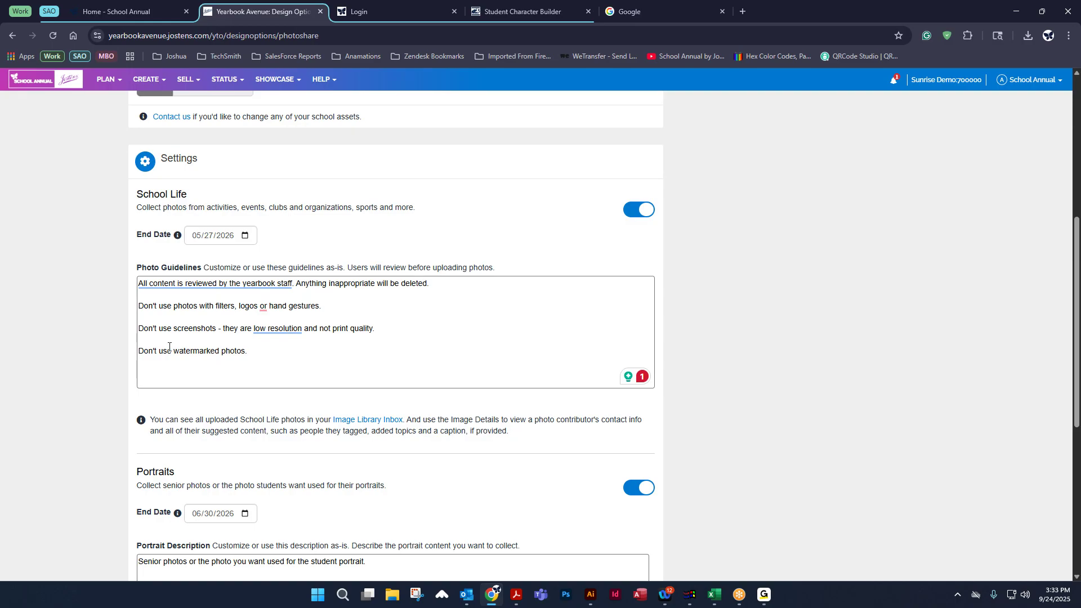
pyautogui.moveTo(277, 329)
pyautogui.scroll(-5, 101, 303)
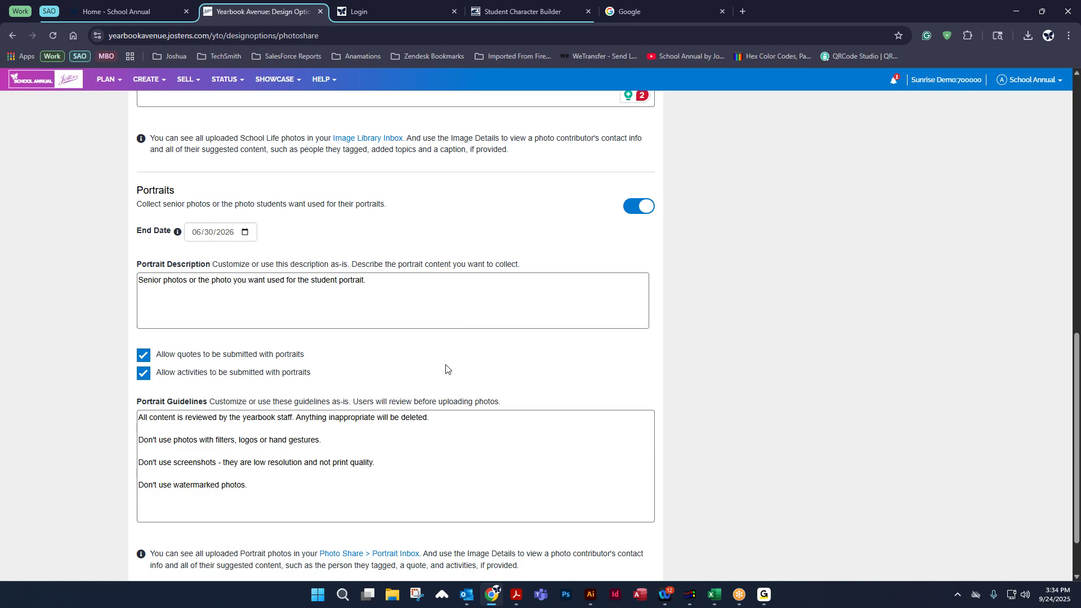
# - Switch off Portraits collection, leaving School Life as the only collected category
pyautogui.scroll(-1, 444, 367)
pyautogui.scroll(1, 446, 364)
pyautogui.click(639, 206)
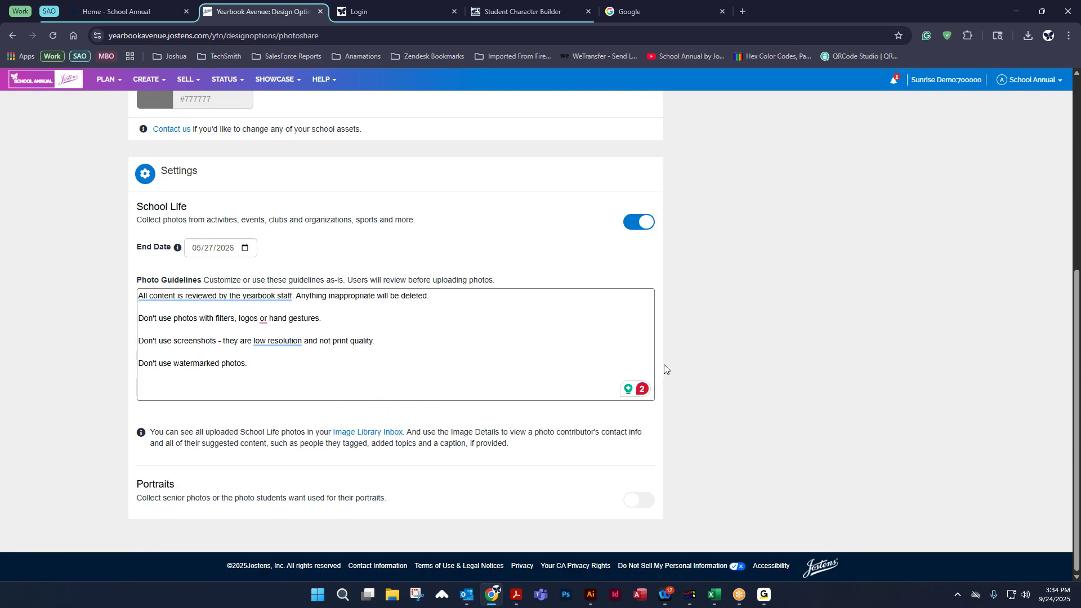
pyautogui.scroll(4, 664, 363)
pyautogui.scroll(-3, 687, 363)
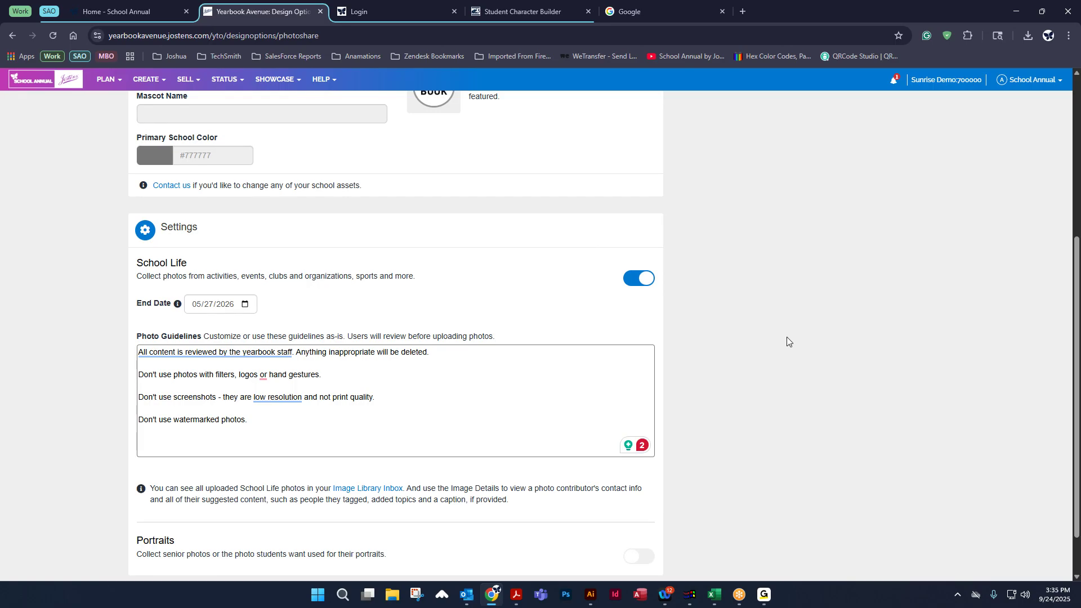
pyautogui.scroll(2, 787, 341)
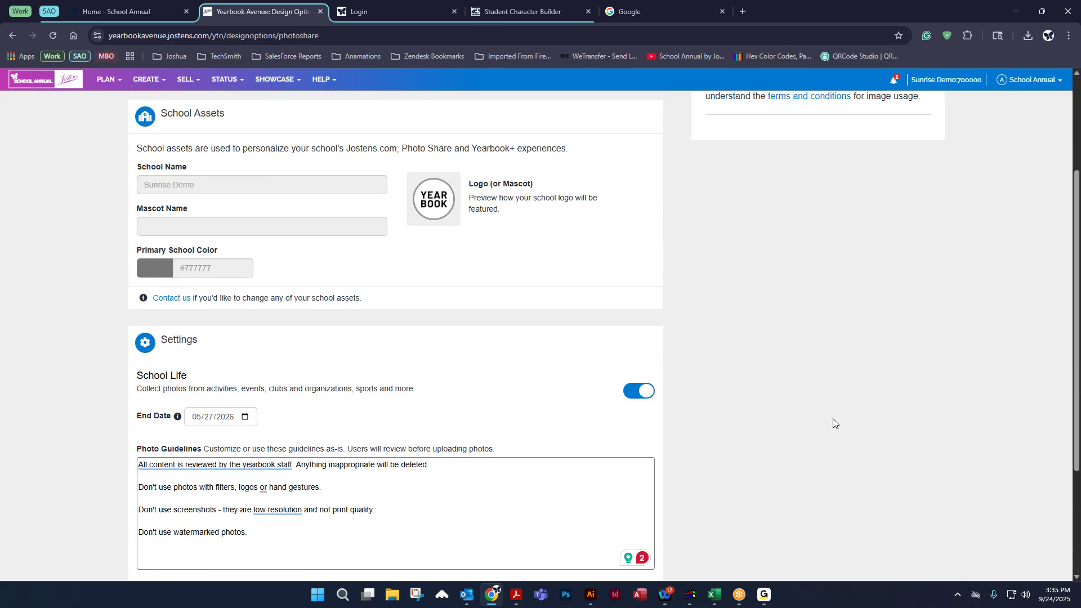
pyautogui.scroll(3, 830, 419)
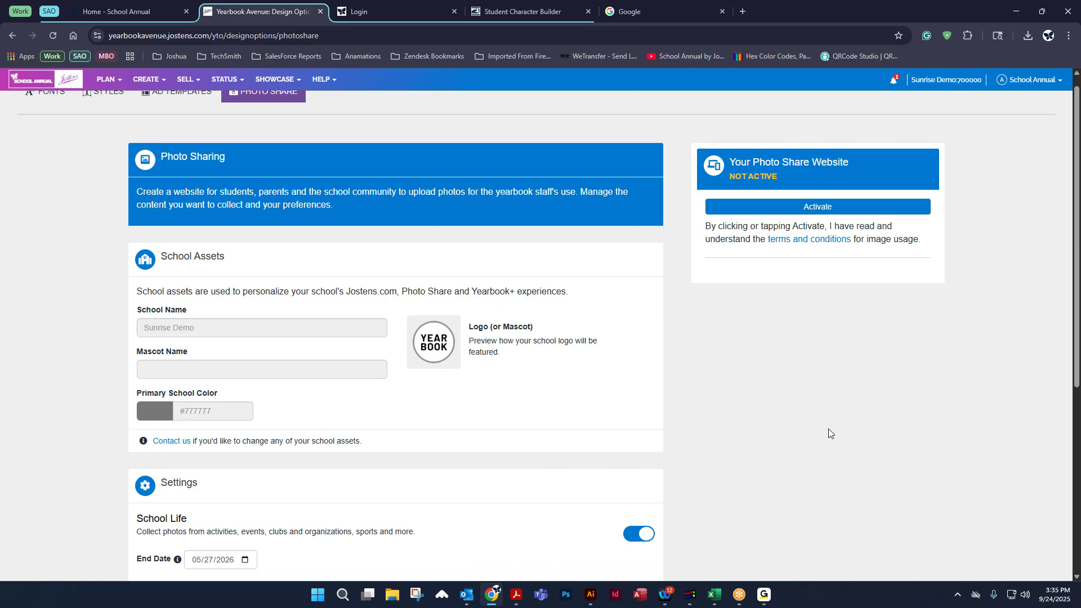
pyautogui.scroll(-3, 829, 433)
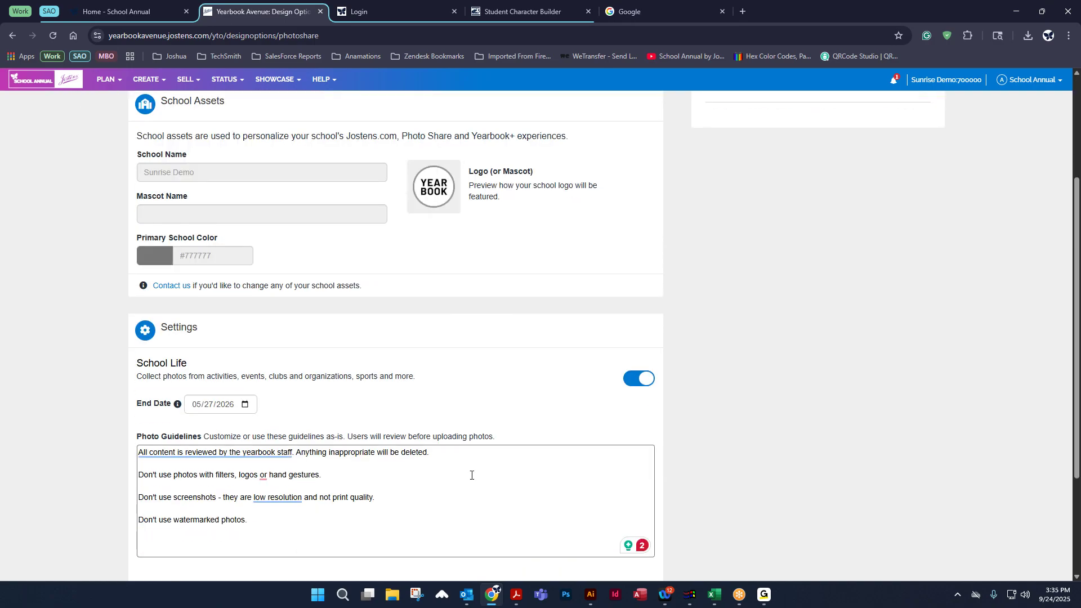
pyautogui.scroll(3, 779, 388)
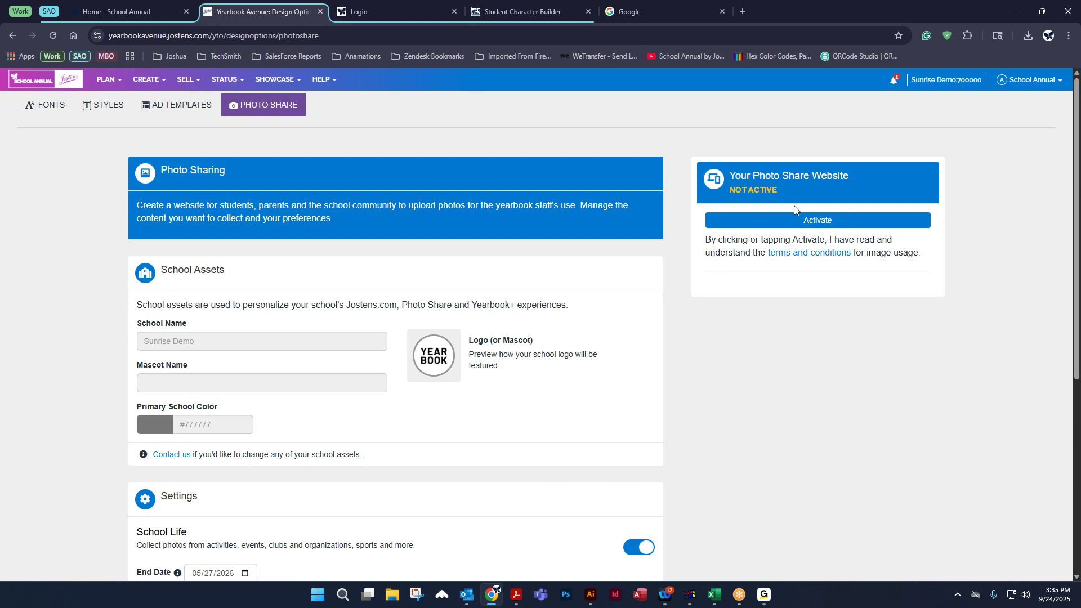
# - Activate the Photo Share website and copy its shareable link
pyautogui.click(813, 222)
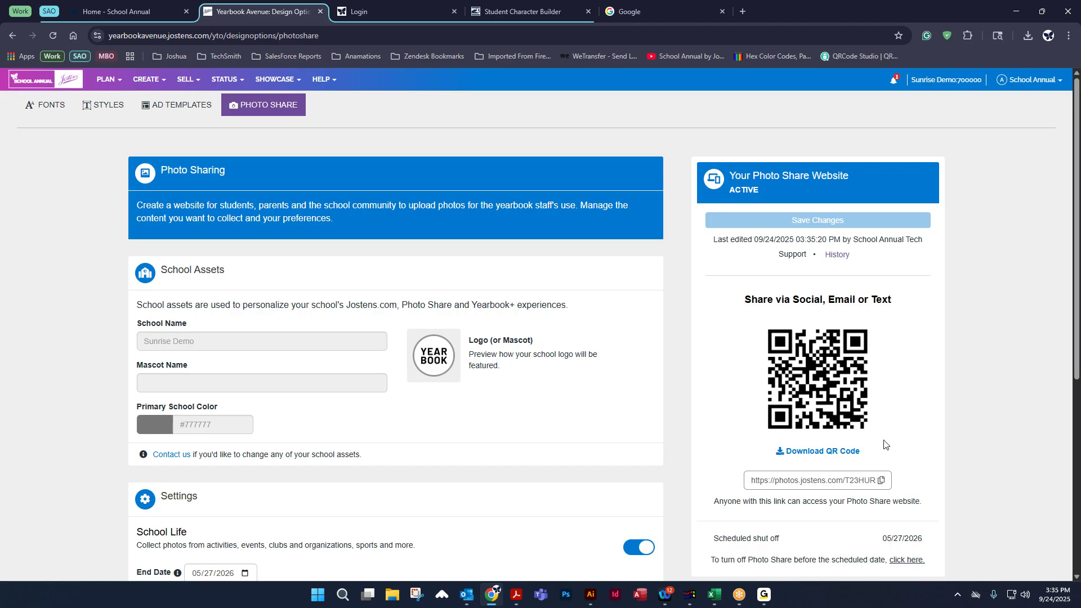
pyautogui.scroll(-2, 929, 427)
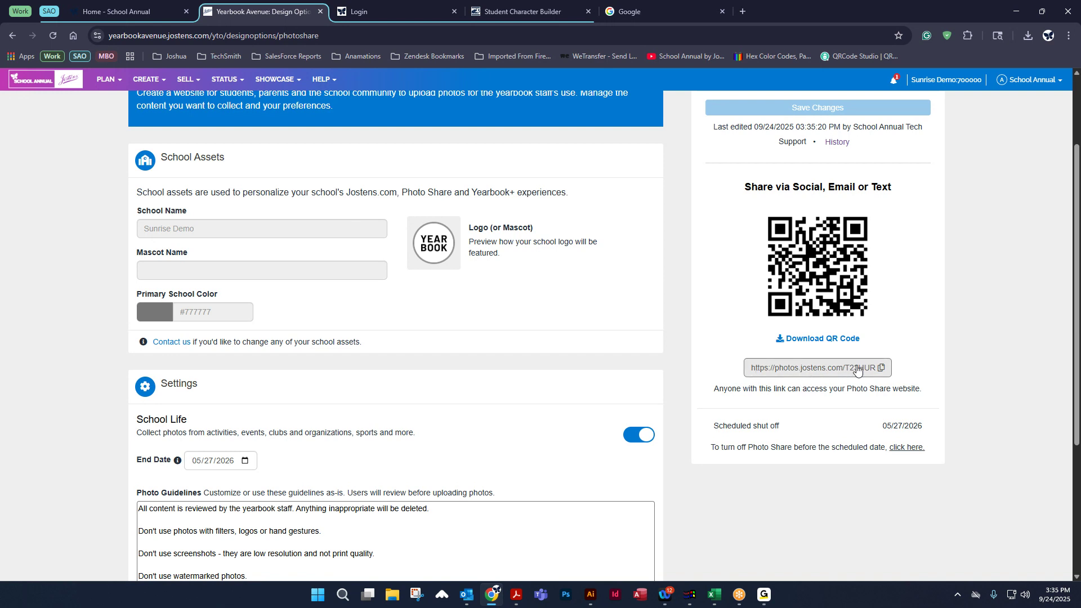
pyautogui.click(880, 368)
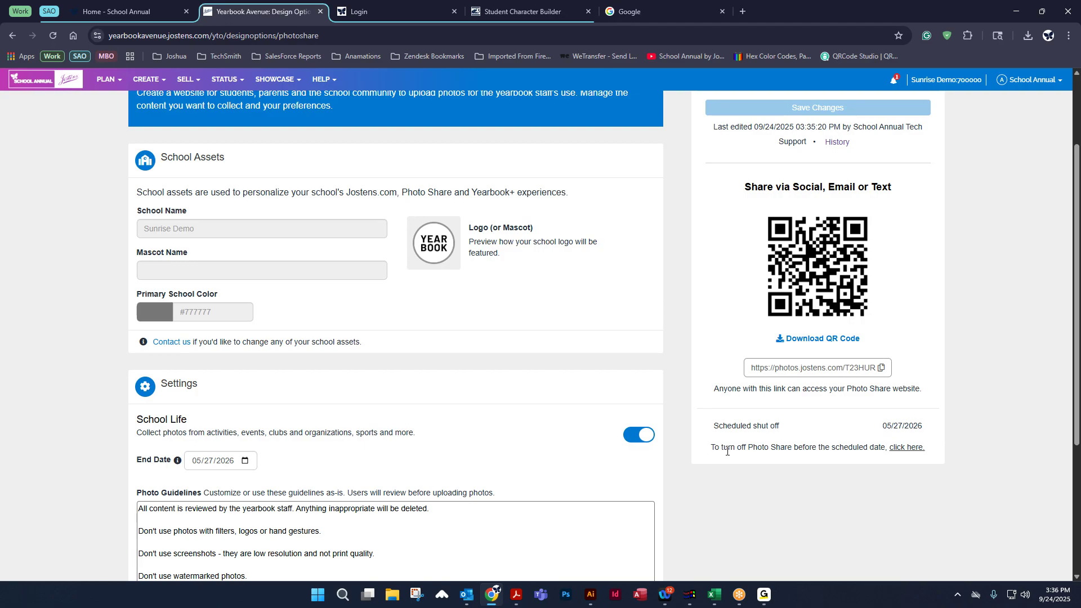
# - Turn Photo Share off early, confirm, then reactivate the website
pyautogui.click(904, 448)
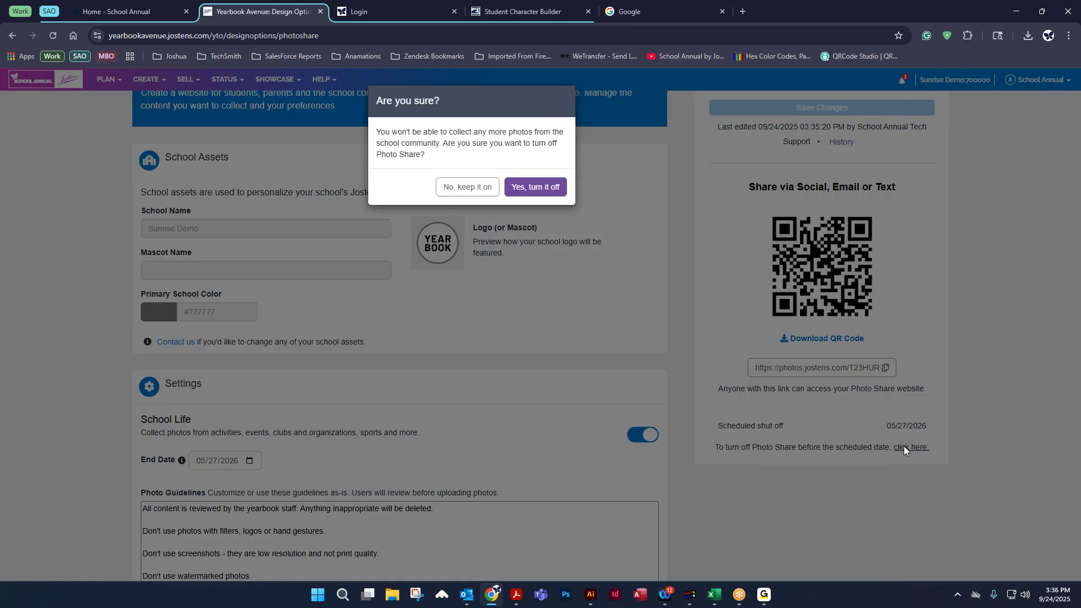
pyautogui.click(531, 190)
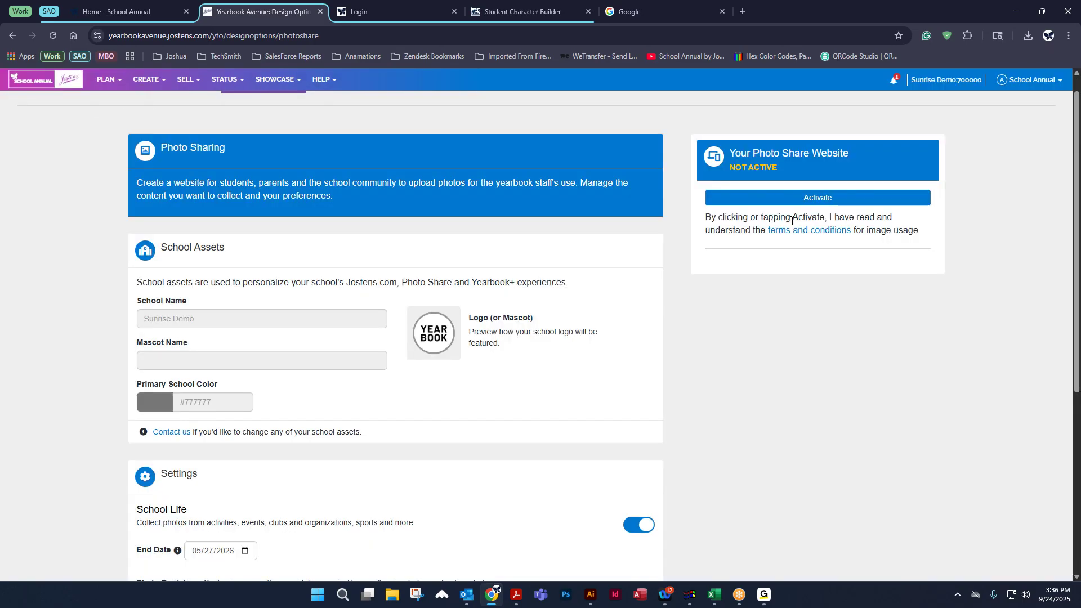
pyautogui.click(823, 202)
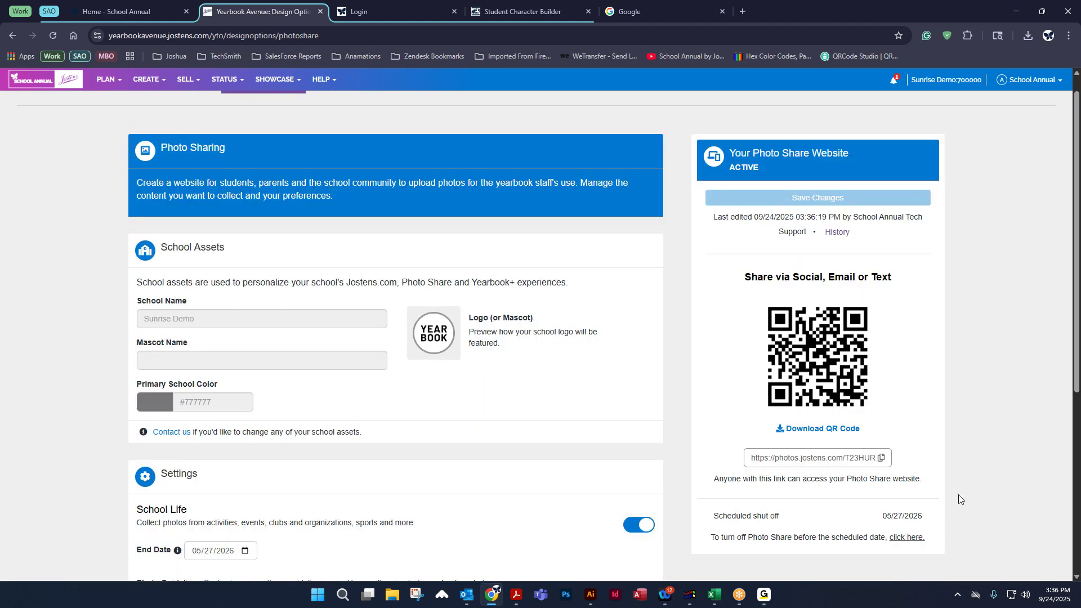
# - Copy the photos.jostens.com link and open a new browser tab to paste it
pyautogui.click(881, 457)
pyautogui.click(743, 11)
pyautogui.rightClick(671, 35)
# - Paste and load the Photo Share link, scrolling down to the contact form
pyautogui.click(747, 146)
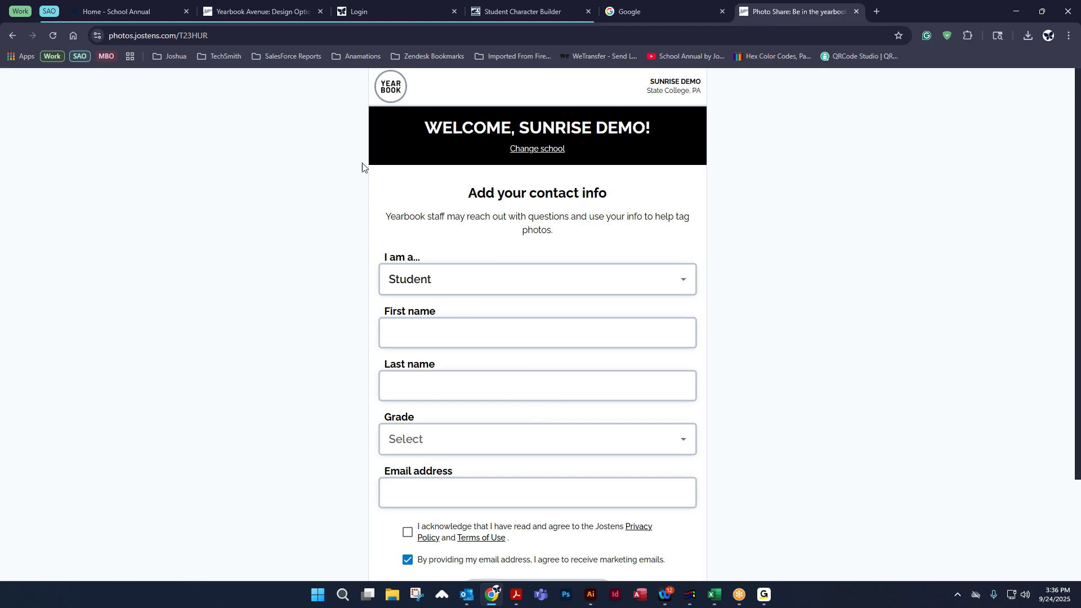
pyautogui.scroll(-1, 343, 280)
pyautogui.scroll(-1, 343, 280)
# - Set the visitor role to Parent (or Guardian) after trying Student and Faculty Member
pyautogui.click(426, 224)
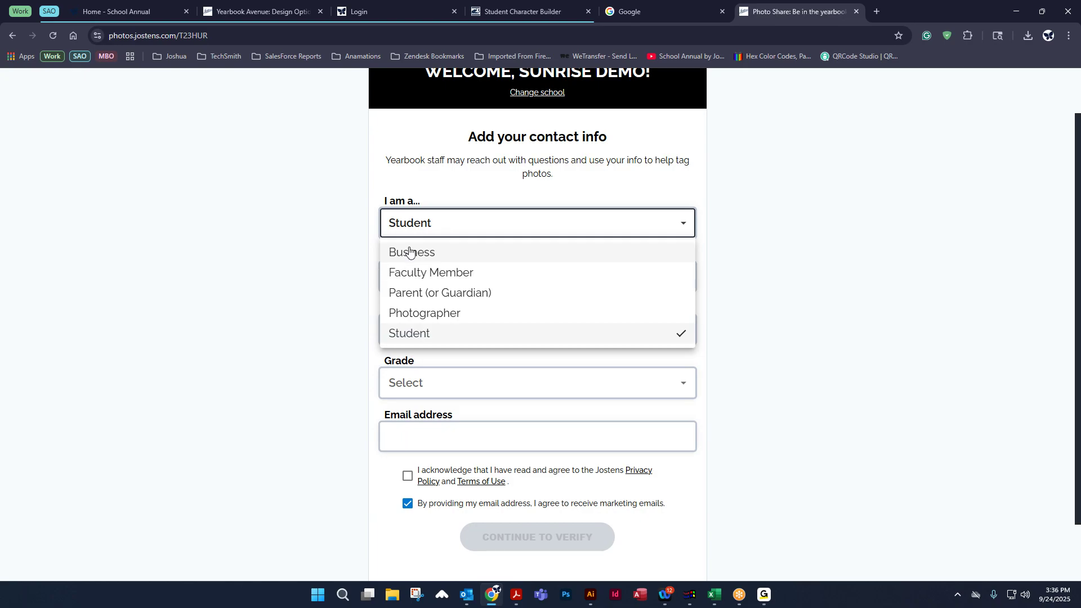
pyautogui.click(320, 322)
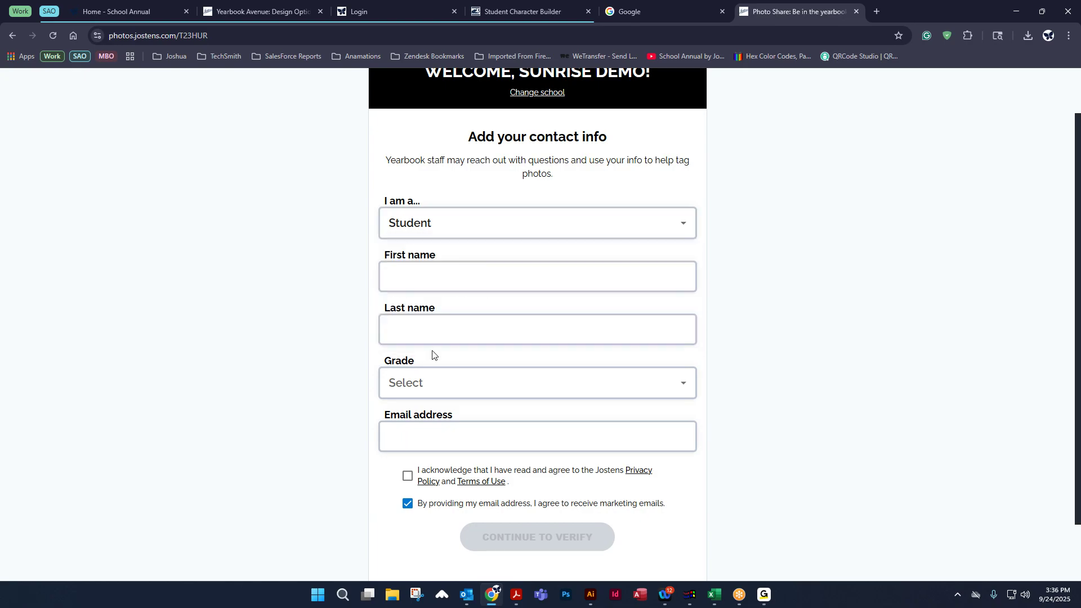
pyautogui.click(410, 387)
pyautogui.scroll(-1, 294, 277)
pyautogui.scroll(-1, 450, 363)
pyautogui.scroll(1, 413, 344)
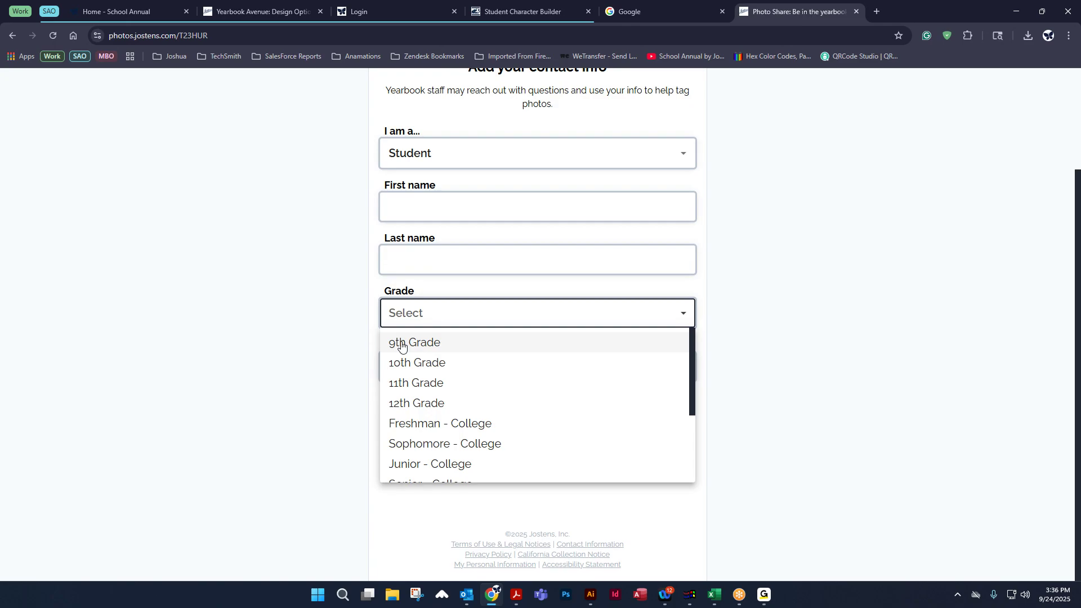
pyautogui.scroll(-3, 477, 427)
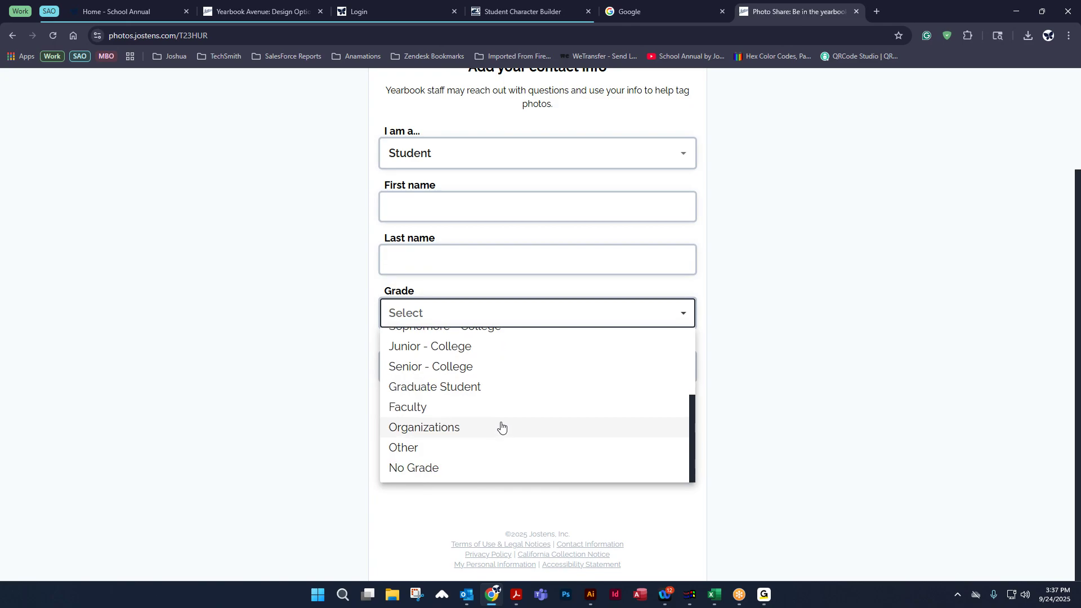
pyautogui.scroll(3, 422, 270)
pyautogui.click(430, 279)
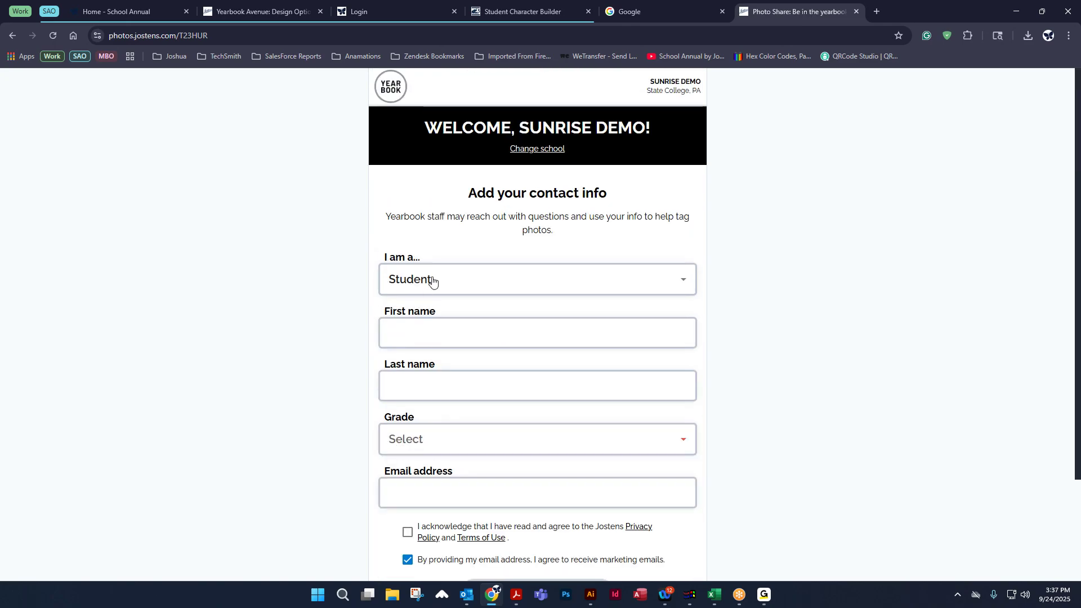
pyautogui.click(430, 280)
pyautogui.click(427, 329)
pyautogui.click(430, 279)
pyautogui.click(422, 349)
# - Fill in a test first name, last name and the contact's e-mail address
pyautogui.click(443, 332)
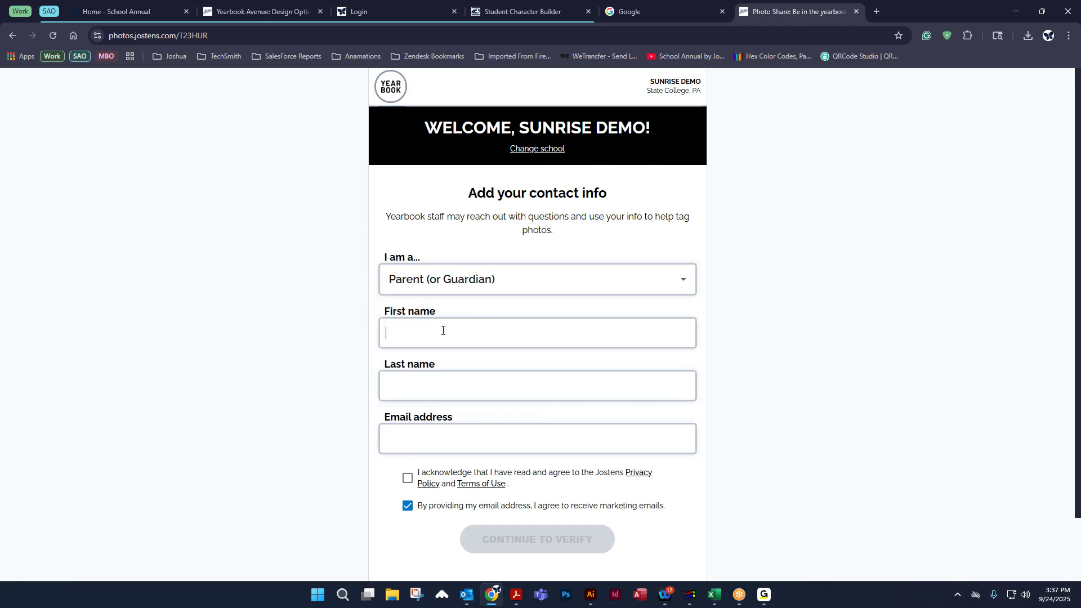
pyautogui.write('test')
pyautogui.press('Tab')
pyautogui.write('person')
pyautogui.press('Tab')
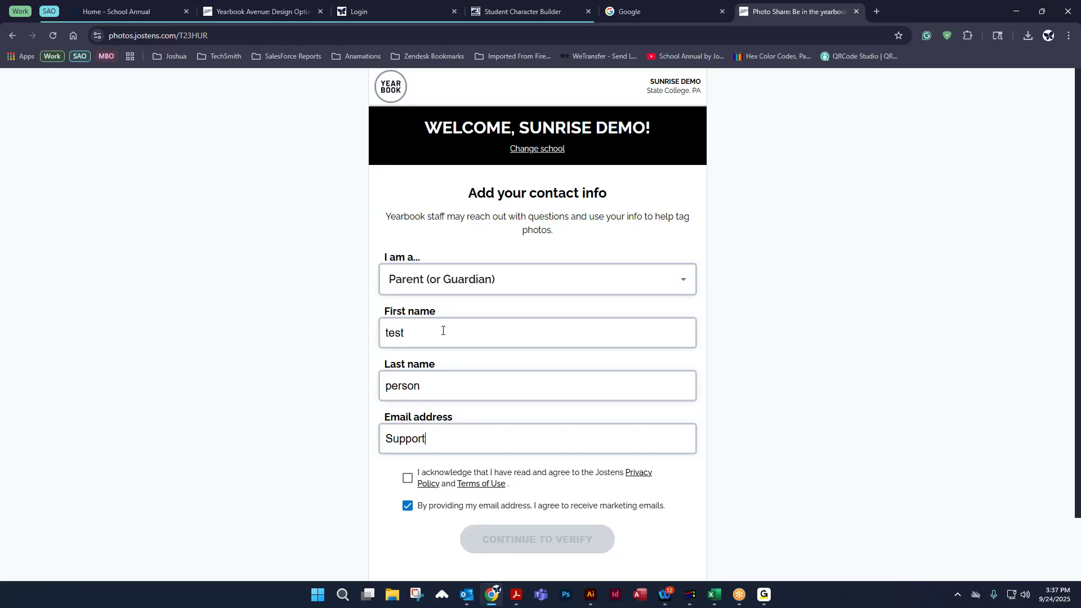
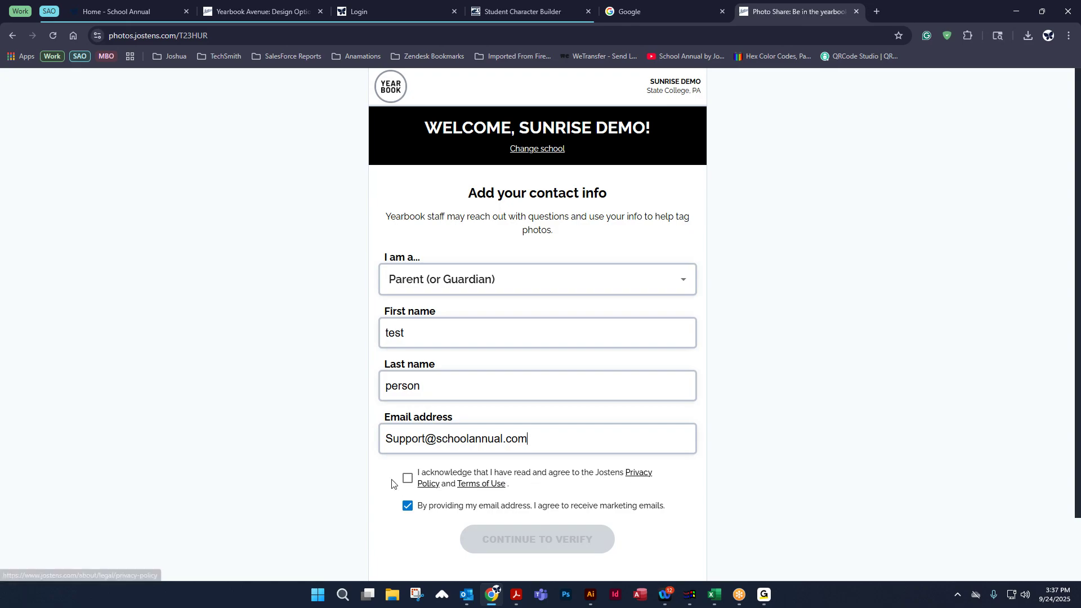
# - Accept the privacy policy and terms, opt out of marketing emails, and submit
pyautogui.click(407, 479)
pyautogui.click(407, 505)
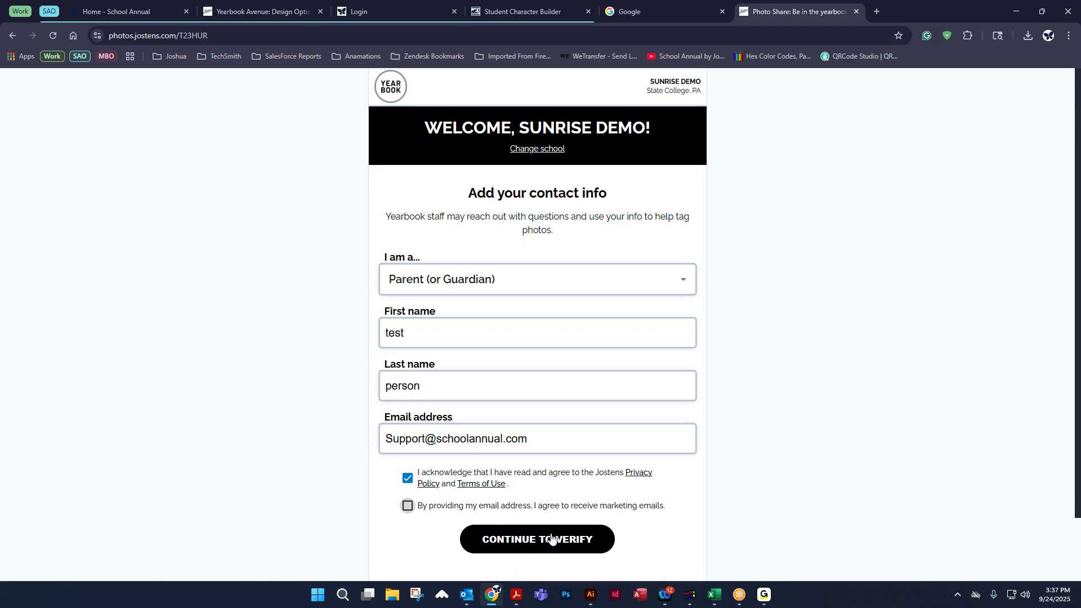
pyautogui.click(488, 542)
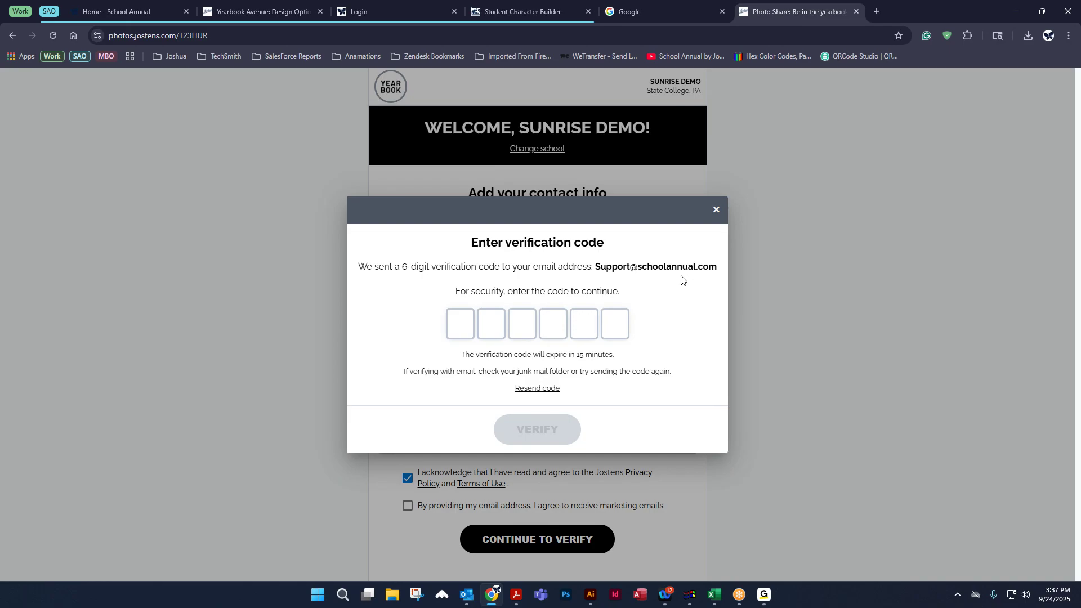
# - Enter the six-digit verification code from the mail app and submit it
pyautogui.click(467, 595)
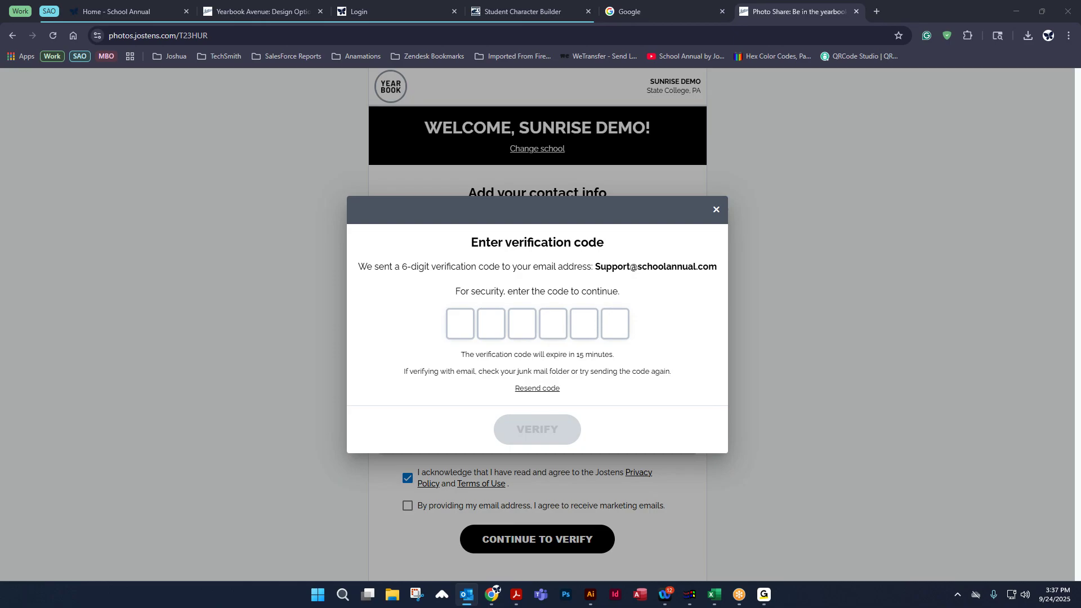
pyautogui.click(453, 326)
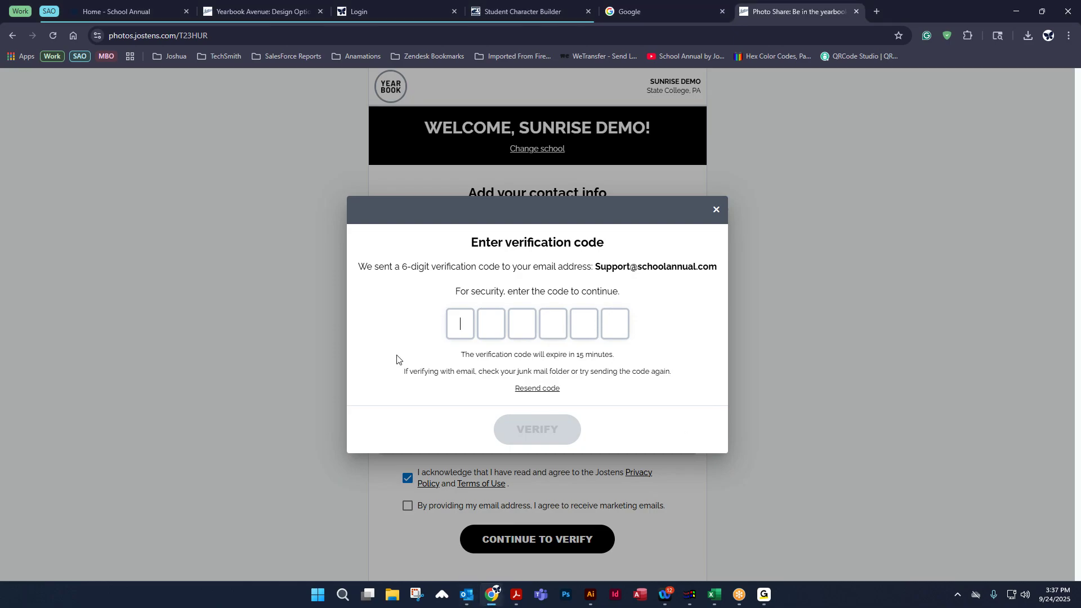
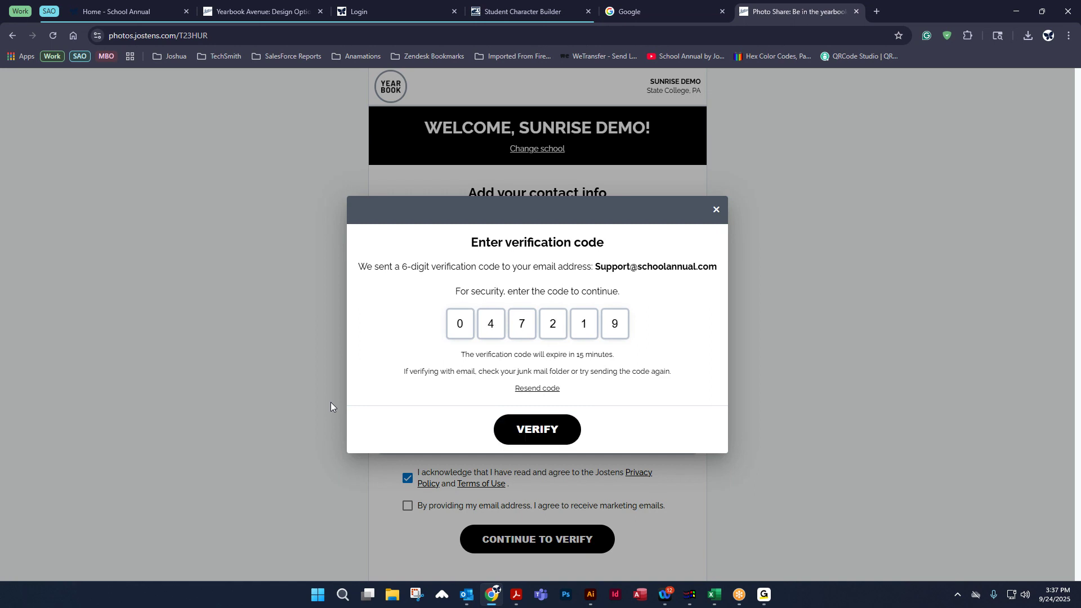
pyautogui.press('Return')
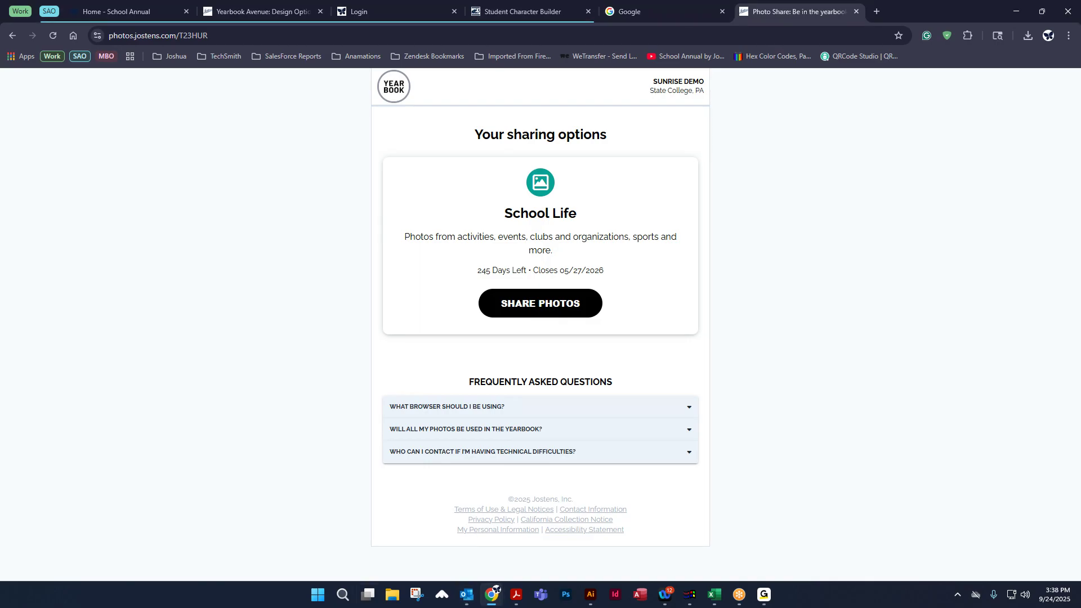
# - Back in the browser, choose SHARE PHOTOS on the School Life card
pyautogui.click(392, 595)
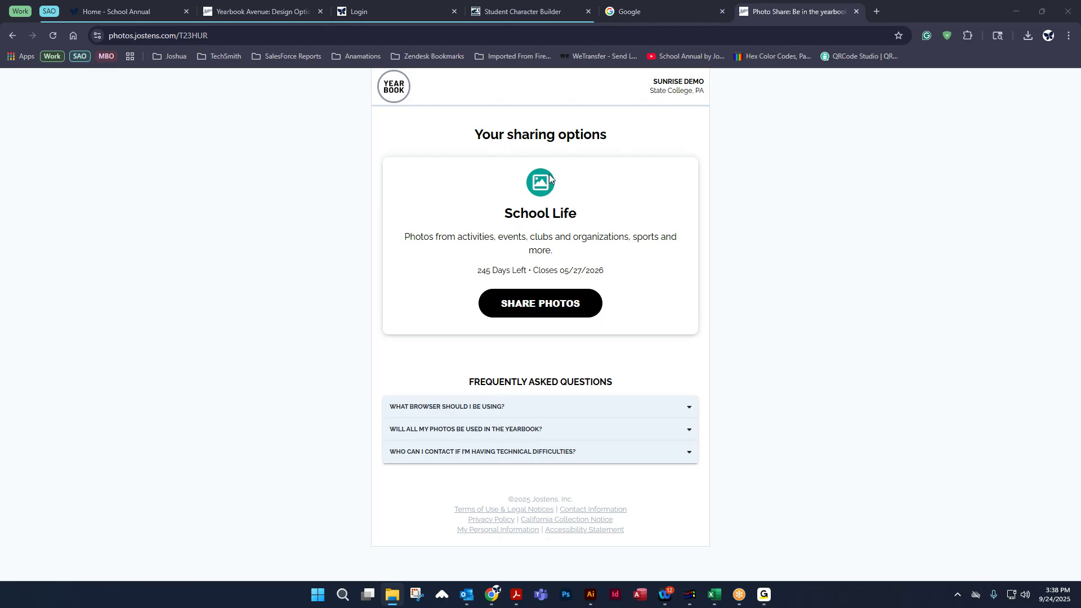
pyautogui.click(481, 274)
pyautogui.moveTo(480, 274); pyautogui.dragTo(617, 276)
pyautogui.click(635, 275)
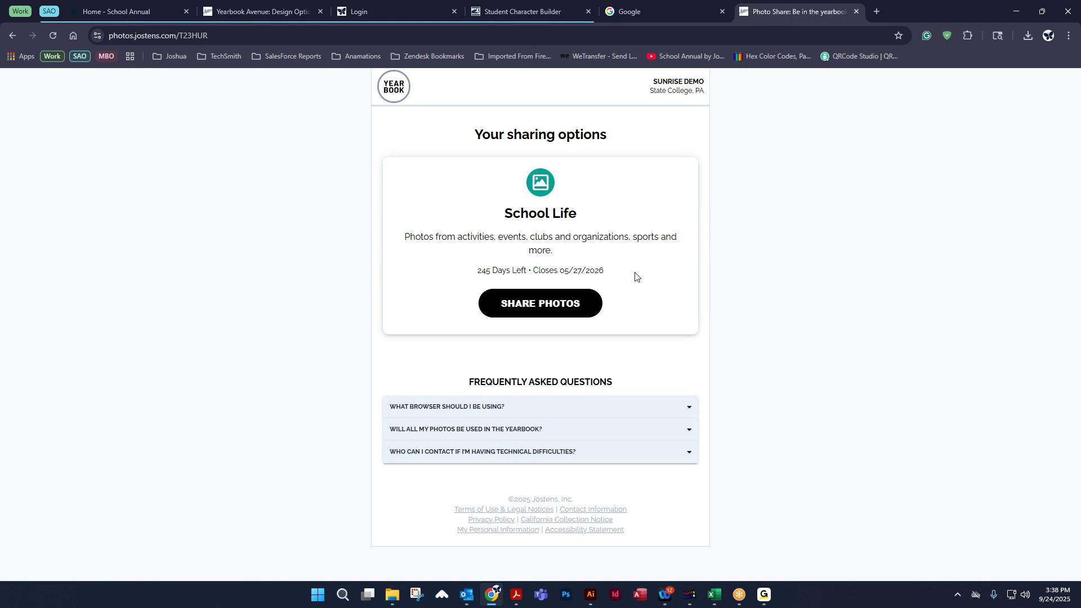
pyautogui.click(545, 307)
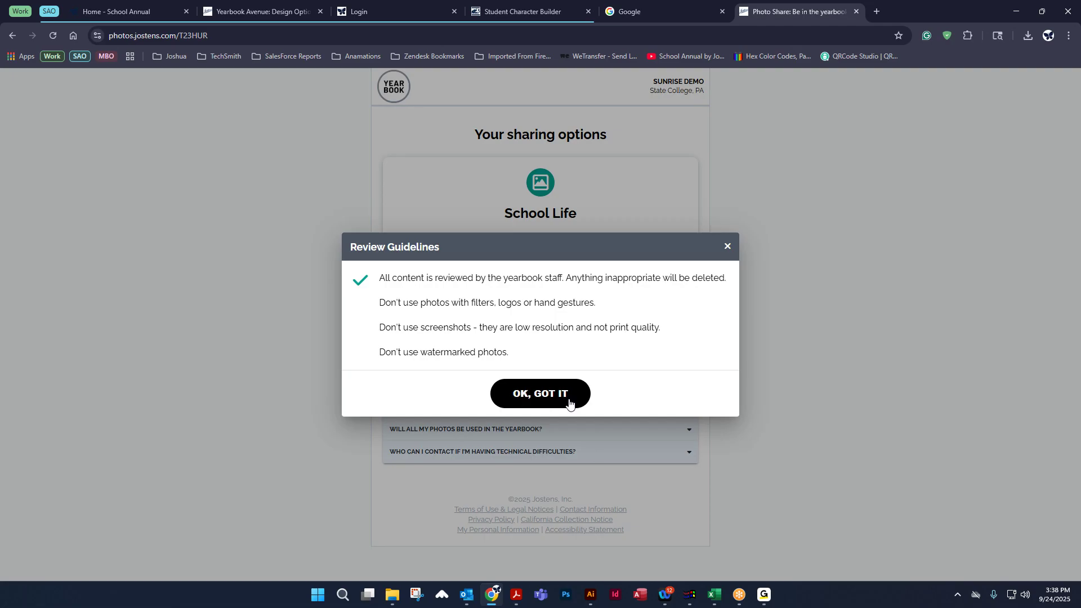
# - Accept the review guidelines and drop an image from File Explorer into School Life uploads
pyautogui.click(536, 394)
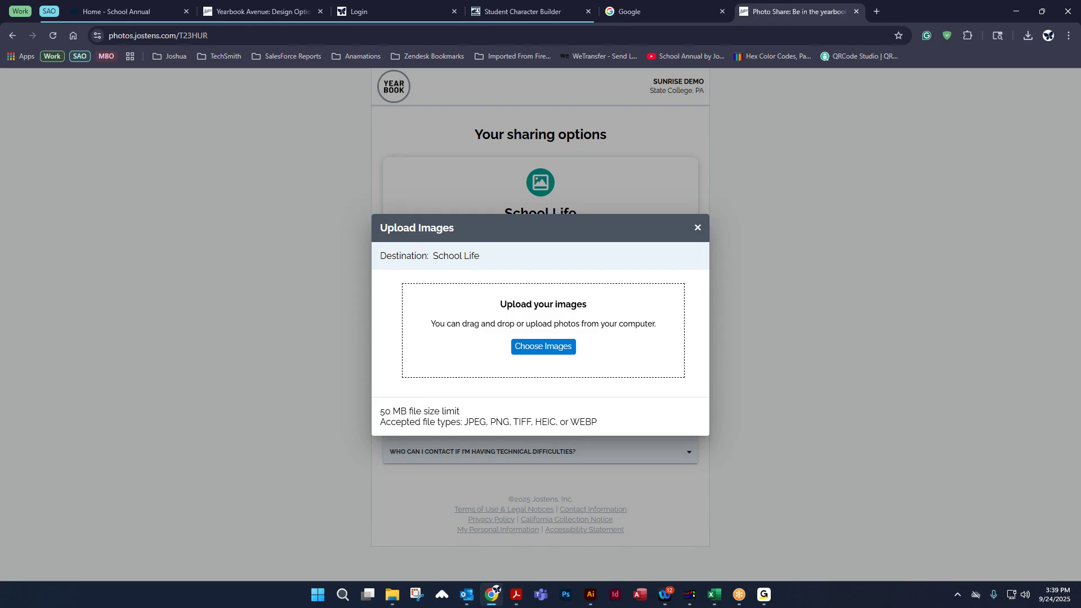
pyautogui.moveTo(0, 360); pyautogui.dragTo(578, 319)
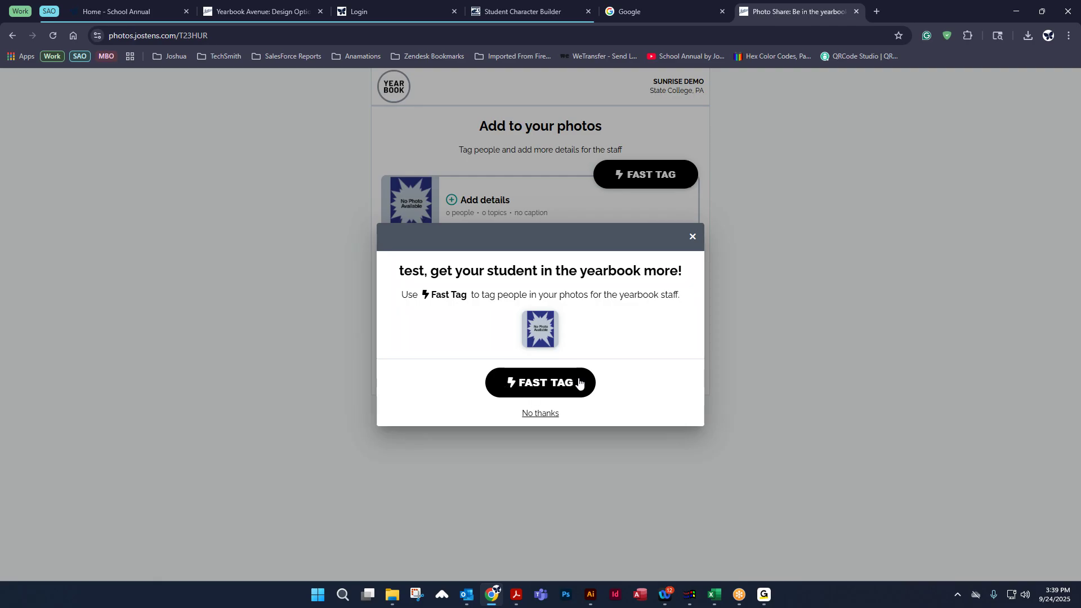
# - Tag a 4th Grade student by first and last name, adding them though unlisted
pyautogui.click(545, 383)
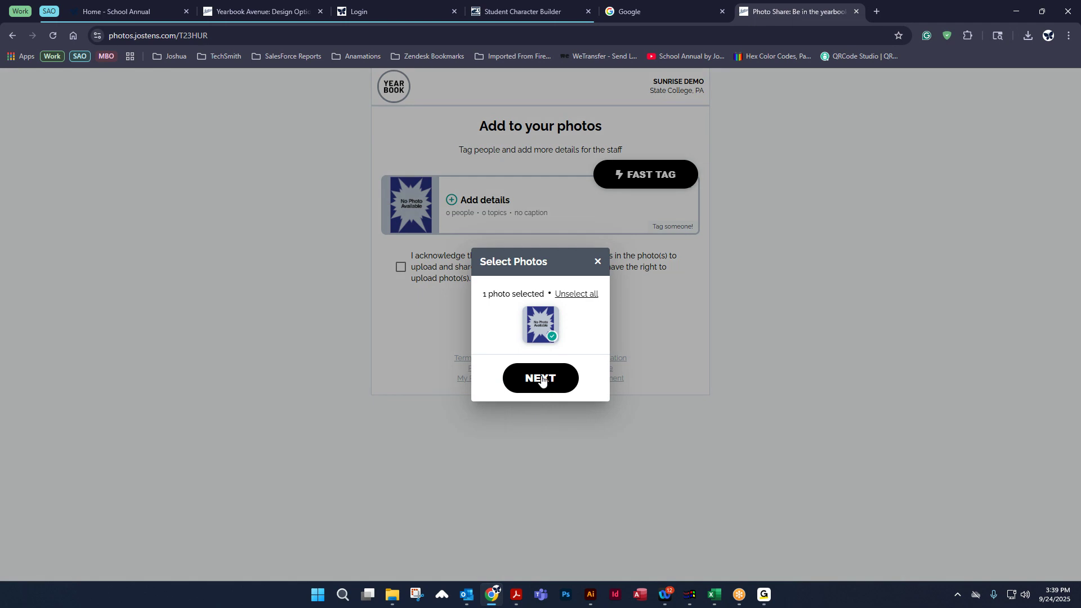
pyautogui.click(540, 378)
pyautogui.click(432, 340)
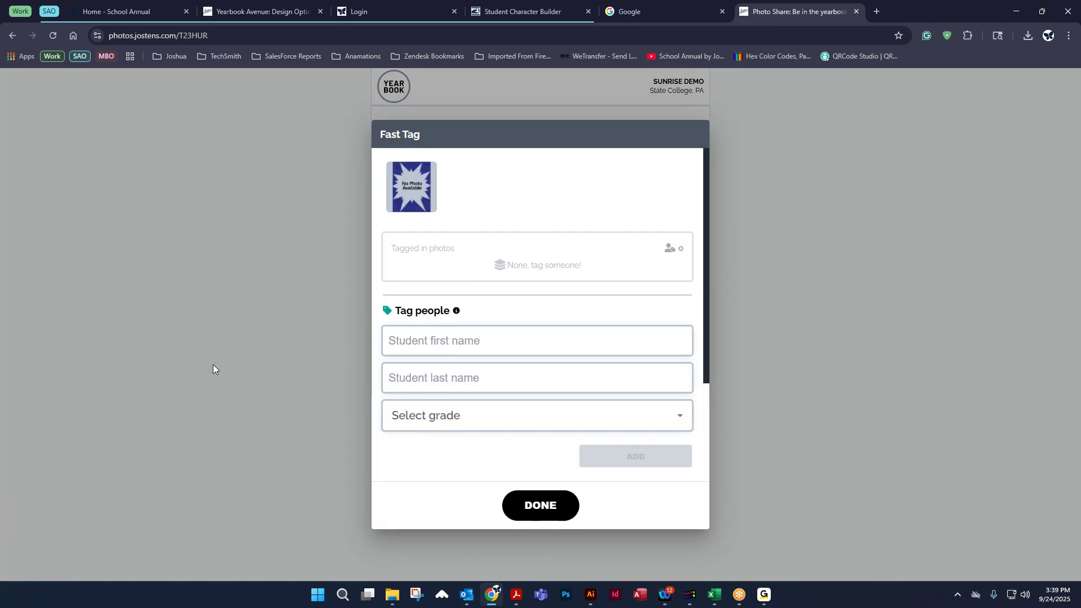
pyautogui.press('Tab')
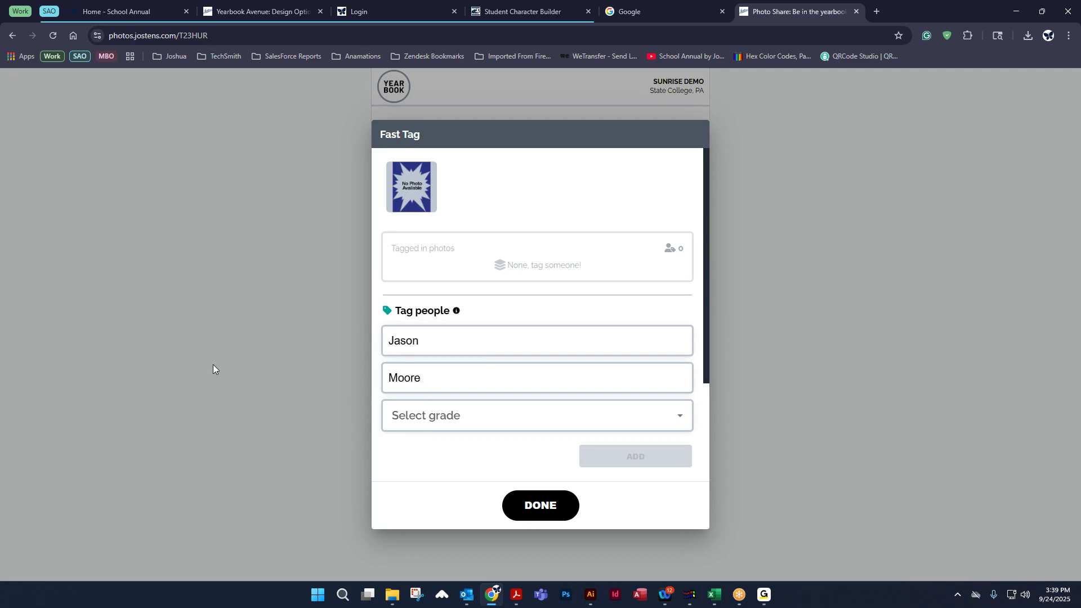
pyautogui.click(426, 430)
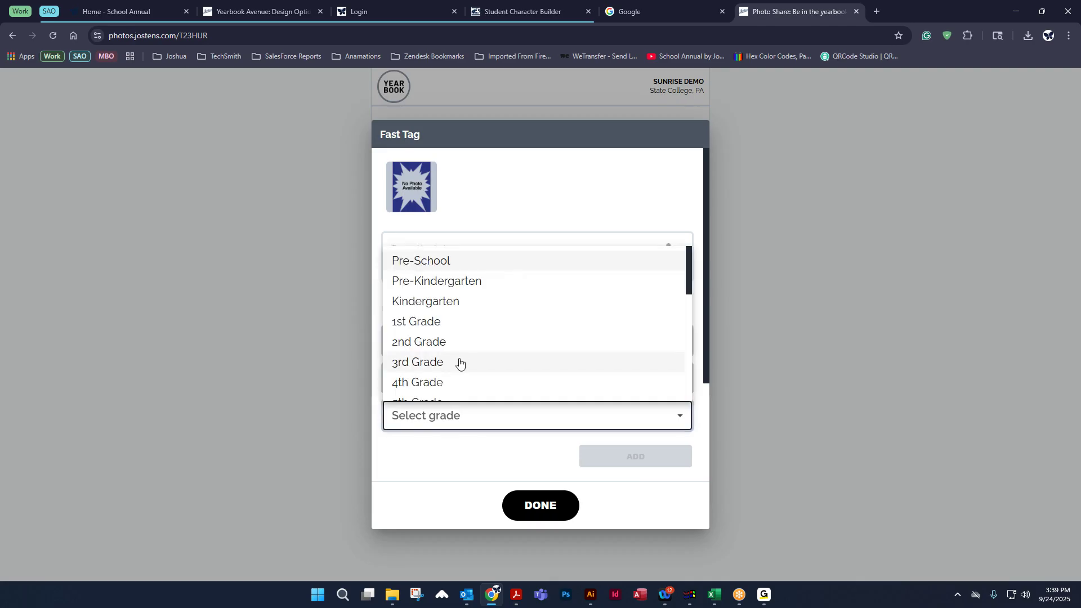
pyautogui.click(421, 382)
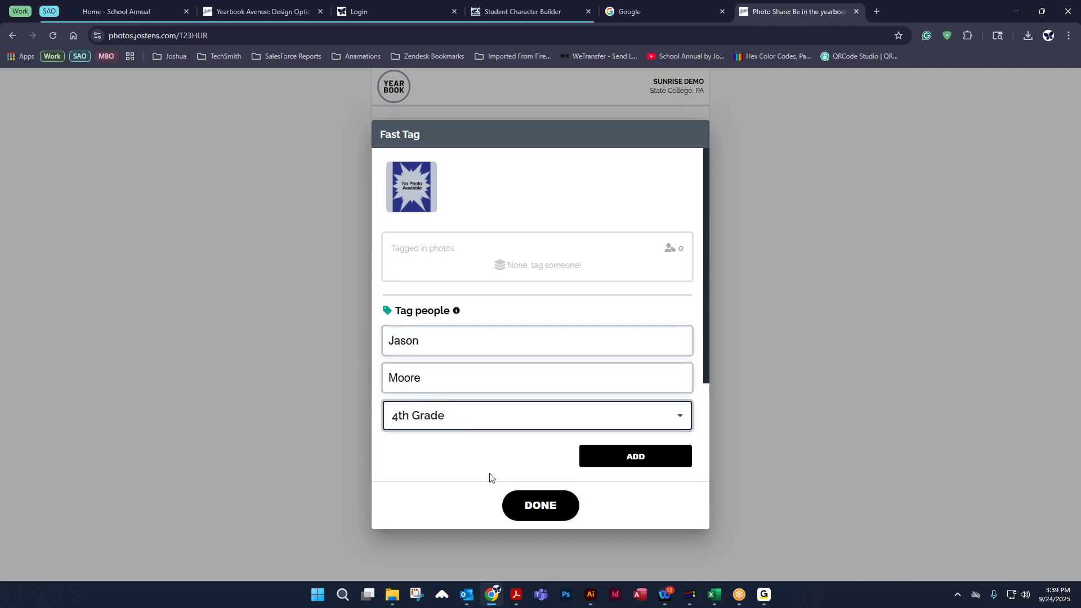
pyautogui.click(627, 457)
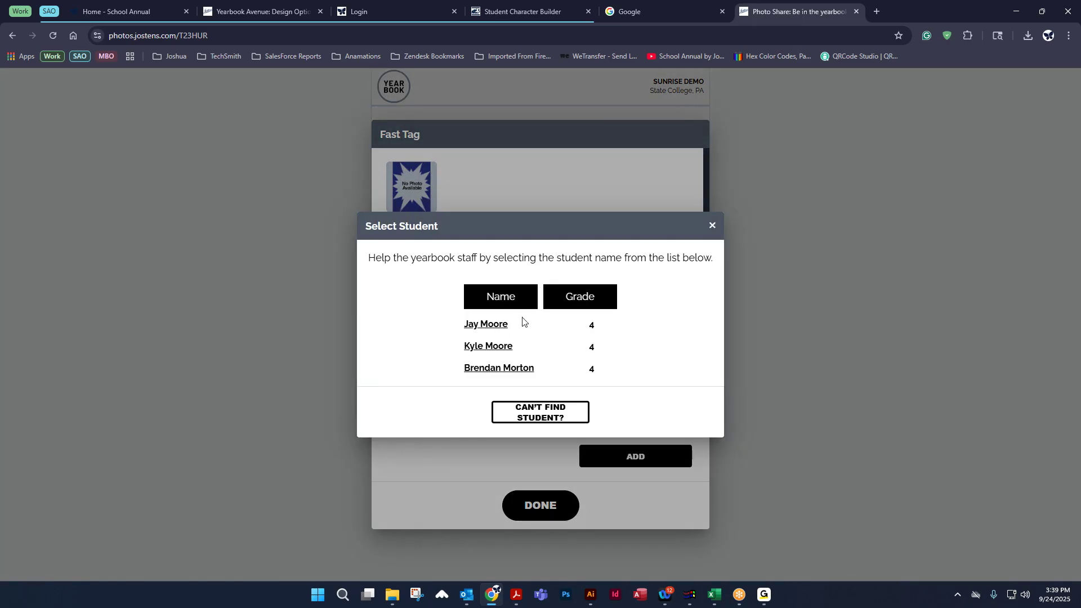
pyautogui.click(526, 419)
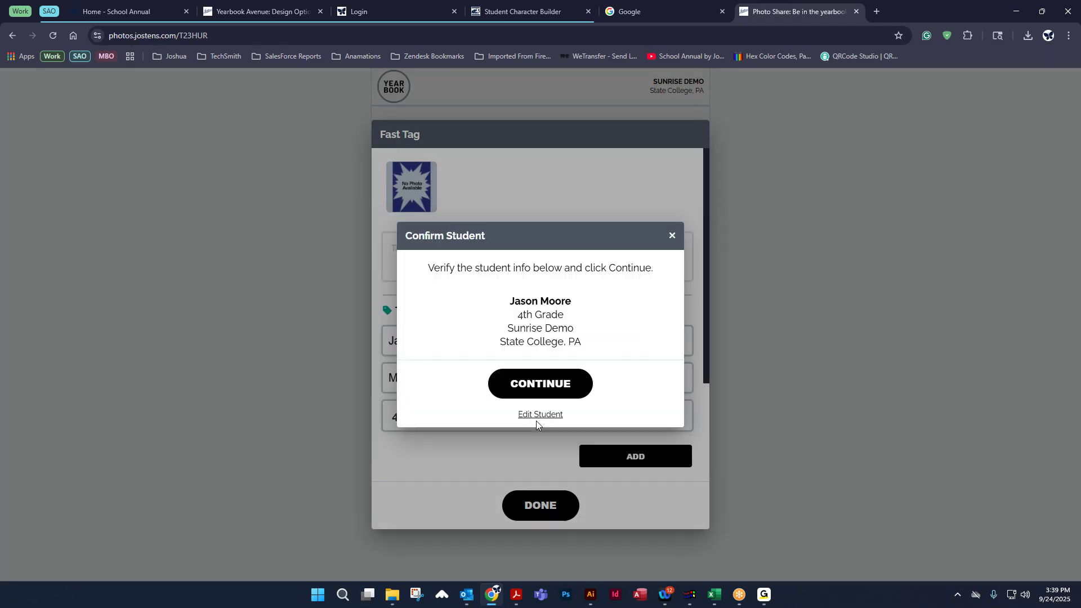
pyautogui.click(537, 383)
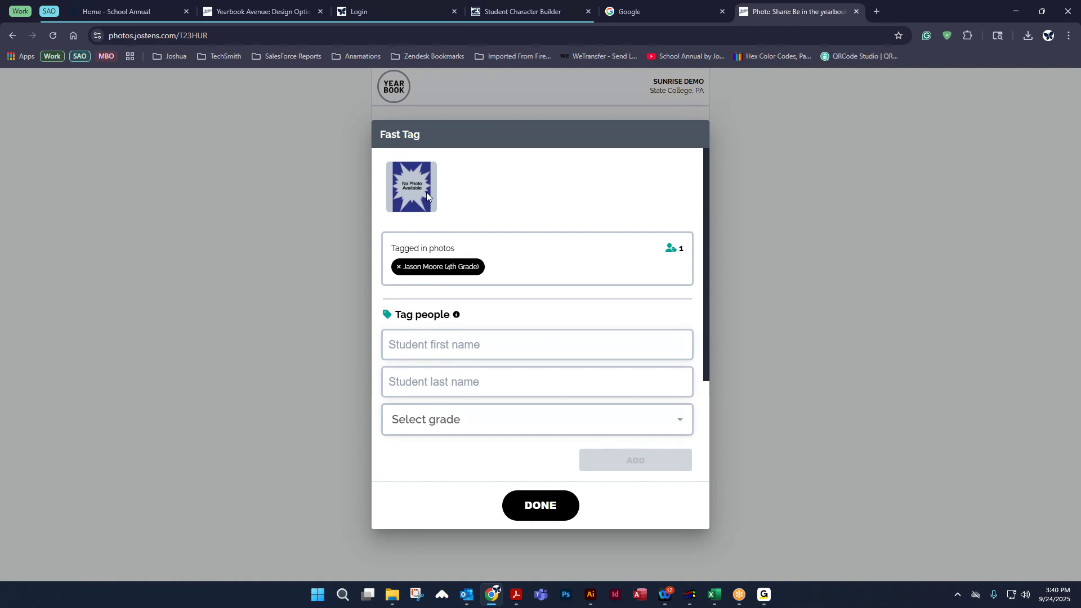
# - Tag a second, 5th Grade student the same way and save the tags
pyautogui.click(484, 353)
pyautogui.press('Tab')
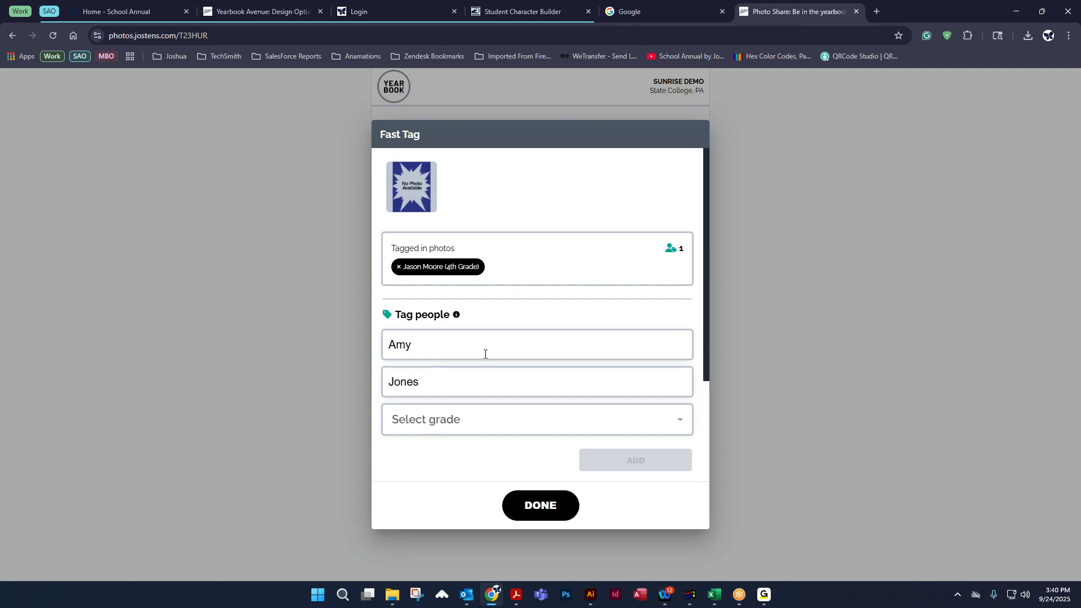
pyautogui.click(474, 428)
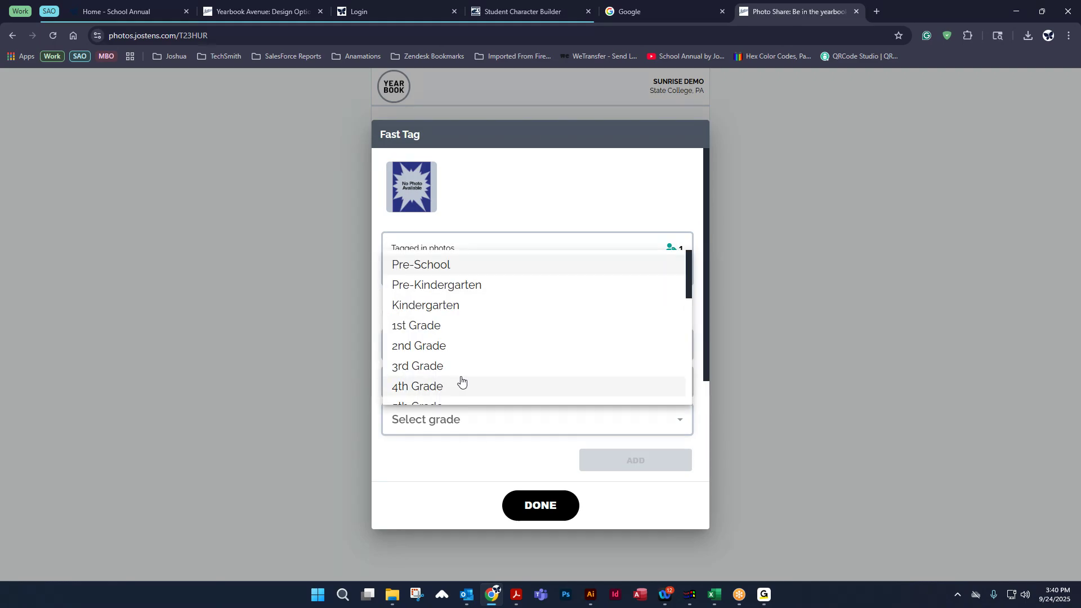
pyautogui.click(470, 403)
pyautogui.click(636, 460)
pyautogui.click(538, 398)
pyautogui.click(539, 384)
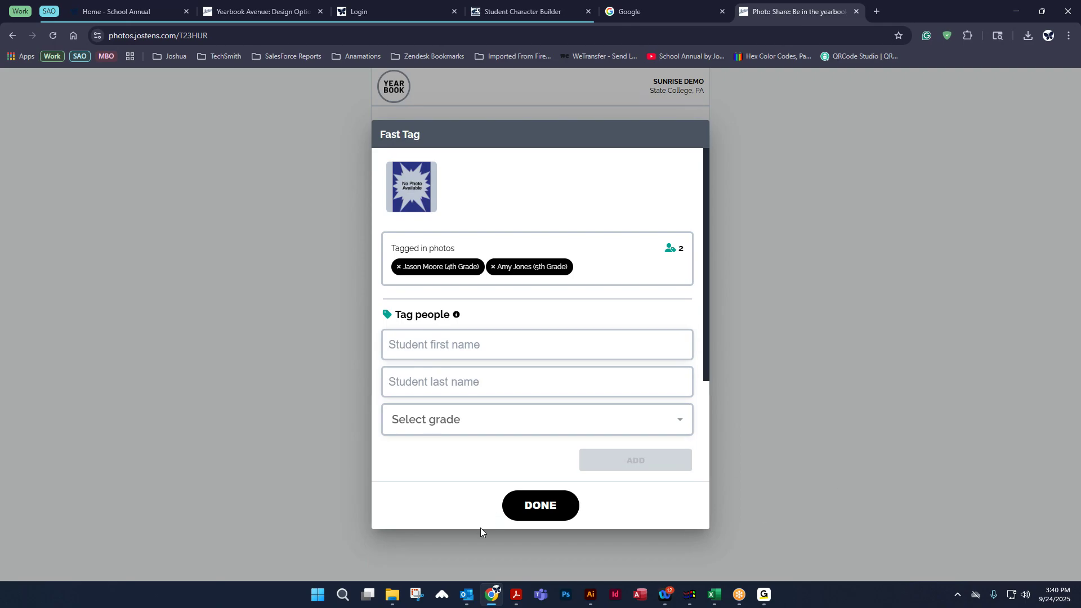
pyautogui.click(543, 505)
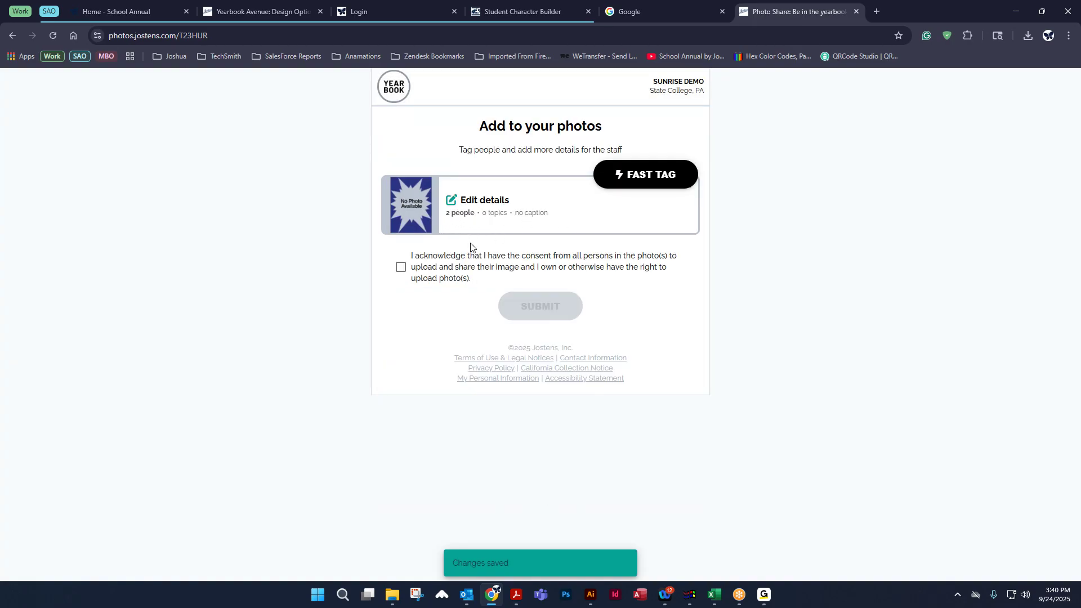
# - Acknowledge the sharing consent, revisit the photo's tags, and submit the tagged photo to the yearbook staff
pyautogui.click(401, 268)
pyautogui.click(401, 270)
pyautogui.click(401, 268)
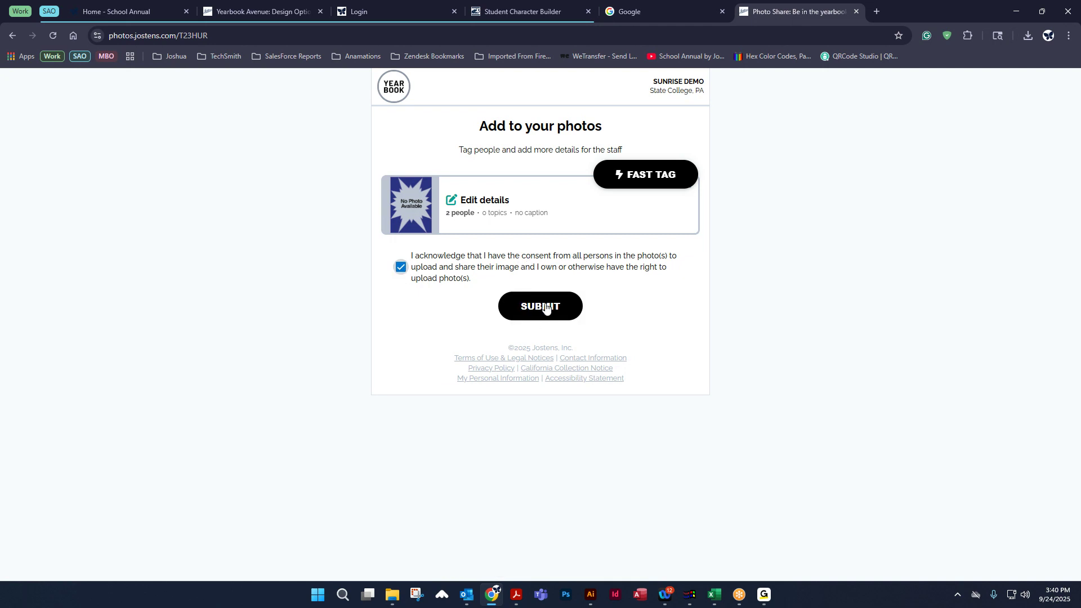
pyautogui.click(636, 174)
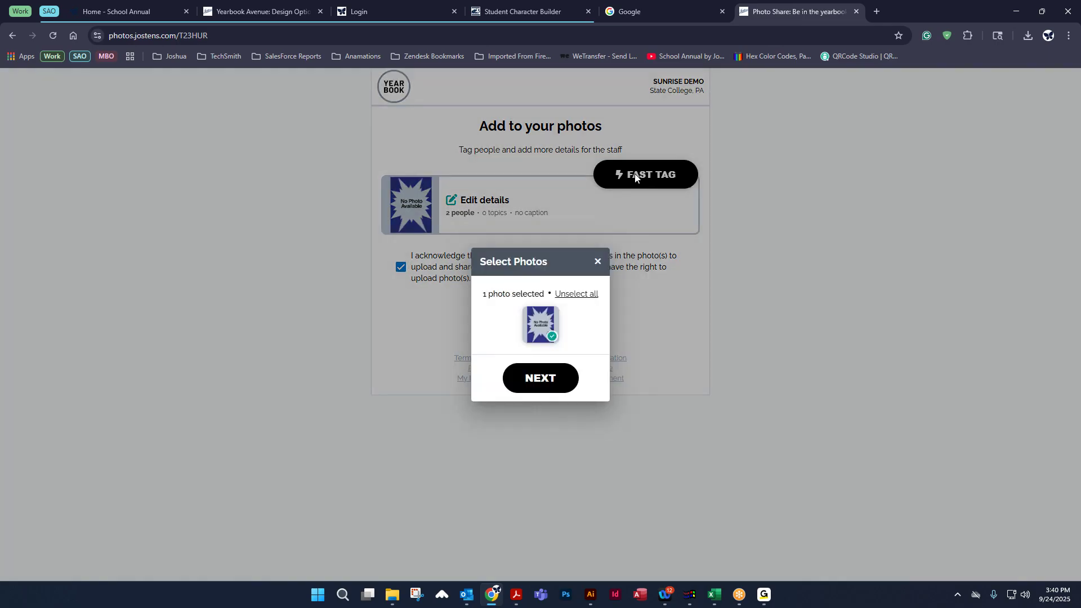
pyautogui.click(571, 378)
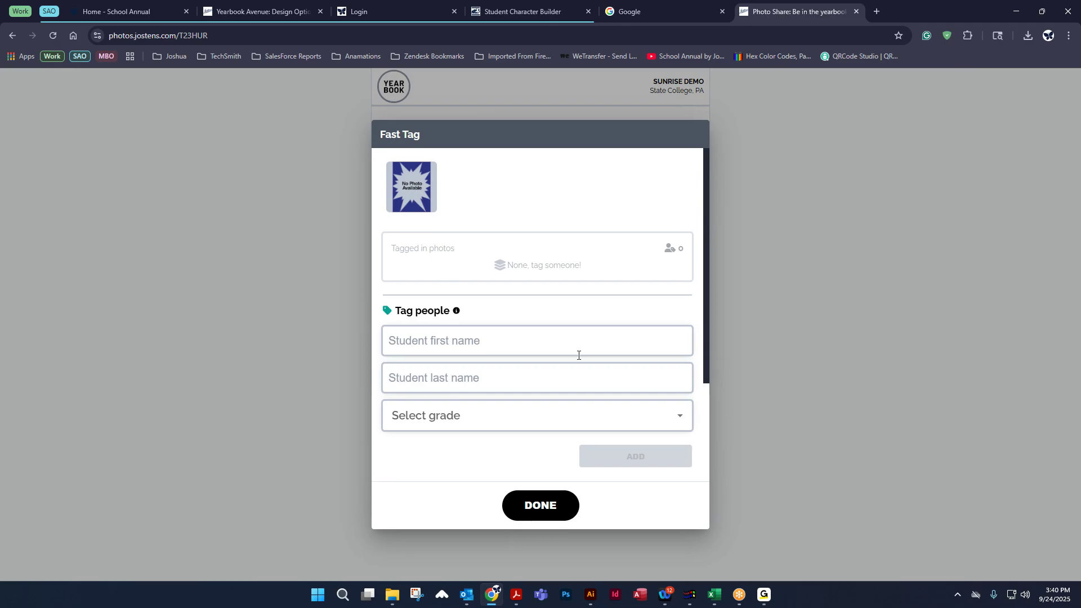
pyautogui.click(537, 503)
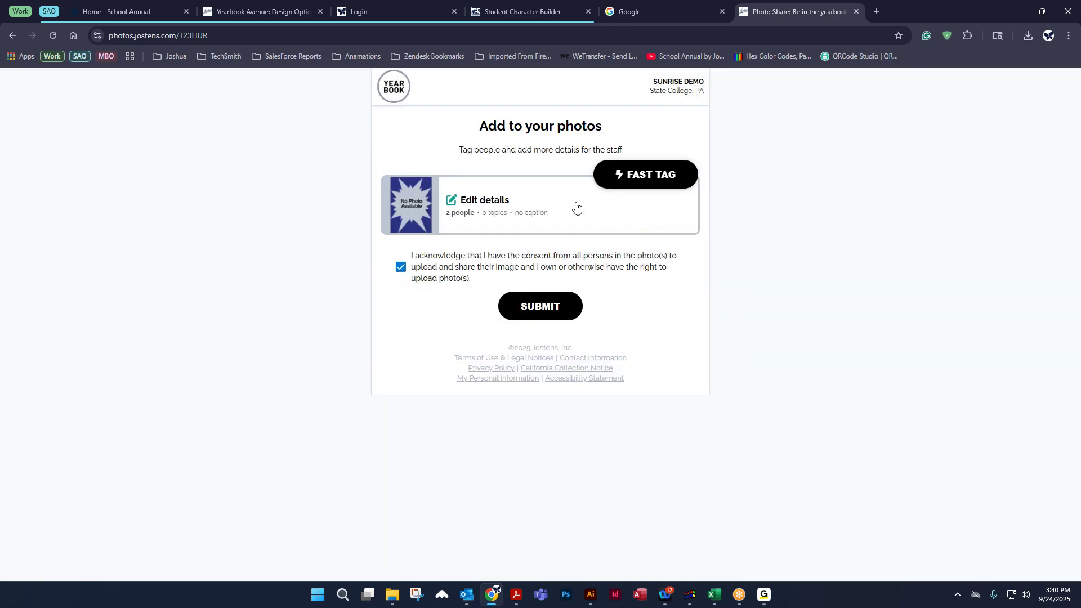
pyautogui.click(541, 306)
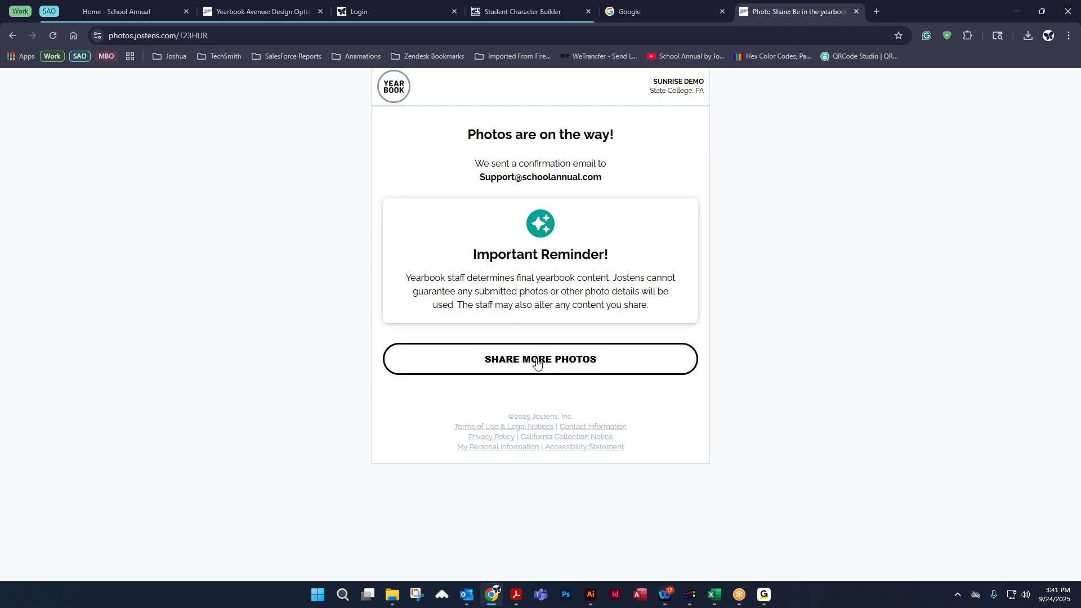
# - Return to share more School Life photos, accept the guidelines, and close the Upload Images dialog without uploading
pyautogui.click(555, 361)
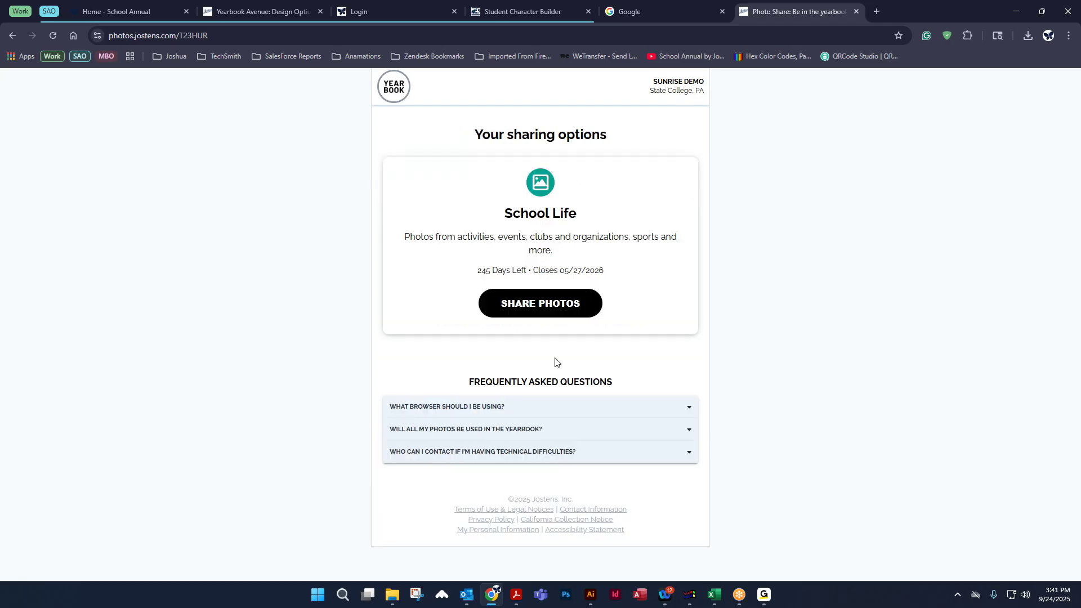
pyautogui.click(548, 303)
pyautogui.click(550, 392)
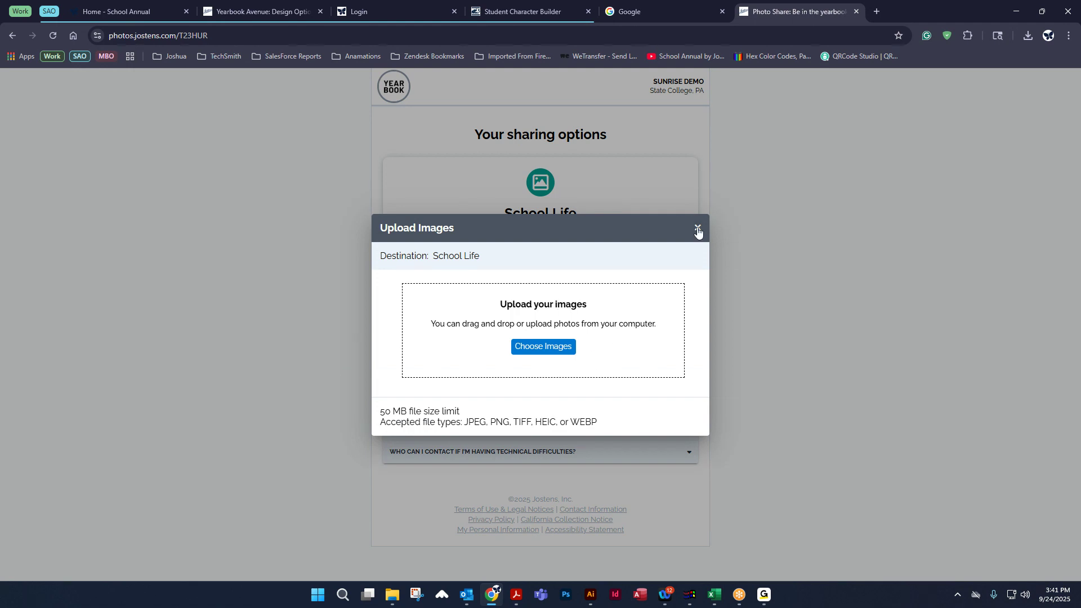
pyautogui.click(697, 229)
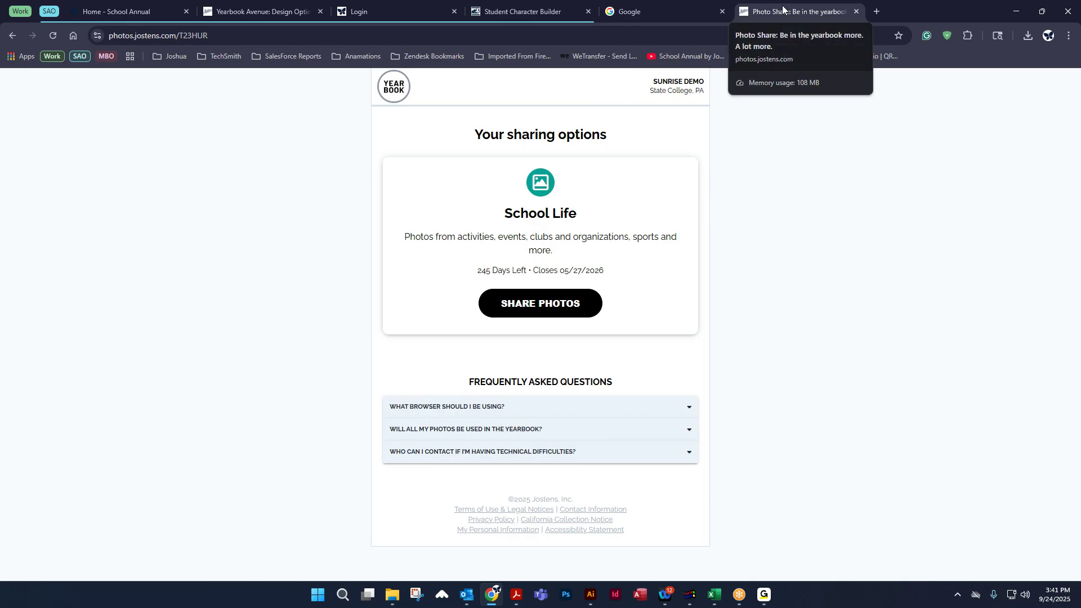
# - From the Design Options page, choose CREATE > IMAGE LIBRARY, which shows Access Denied
pyautogui.click(257, 14)
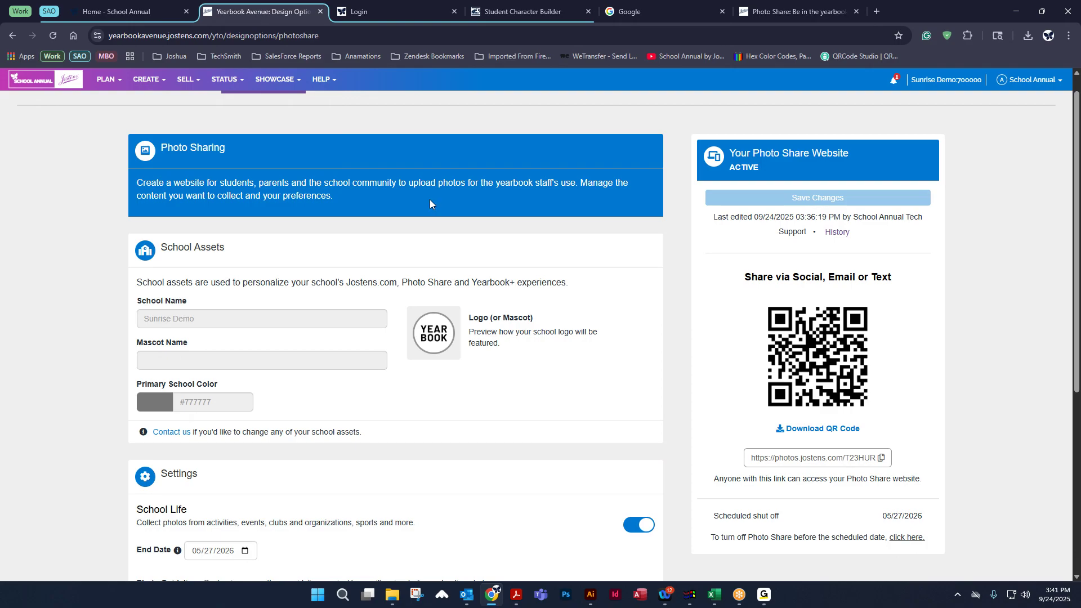
pyautogui.scroll(1, 166, 266)
pyautogui.click(147, 80)
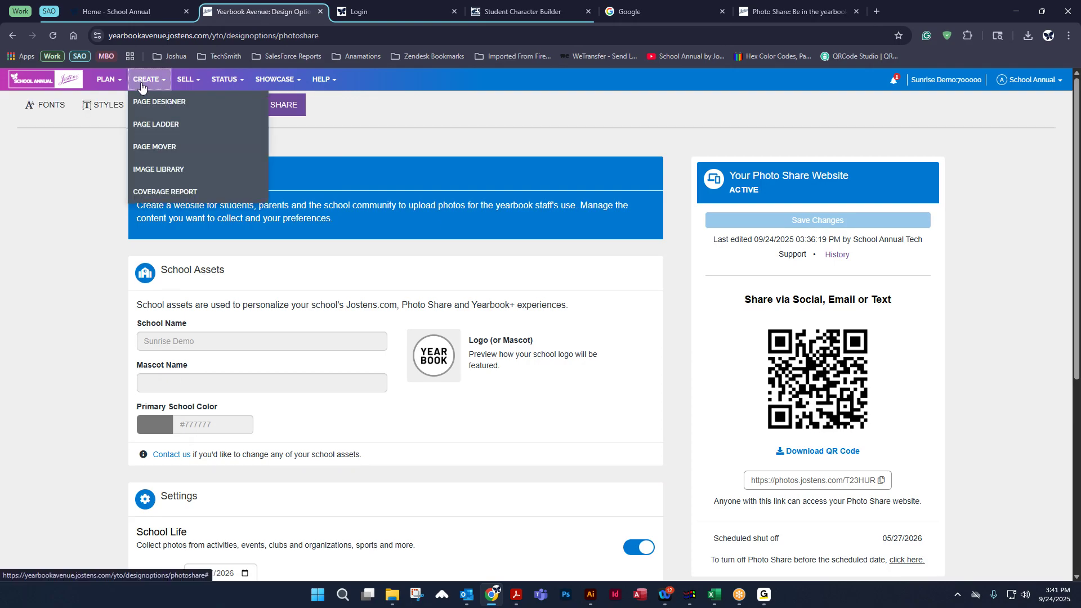
pyautogui.click(169, 171)
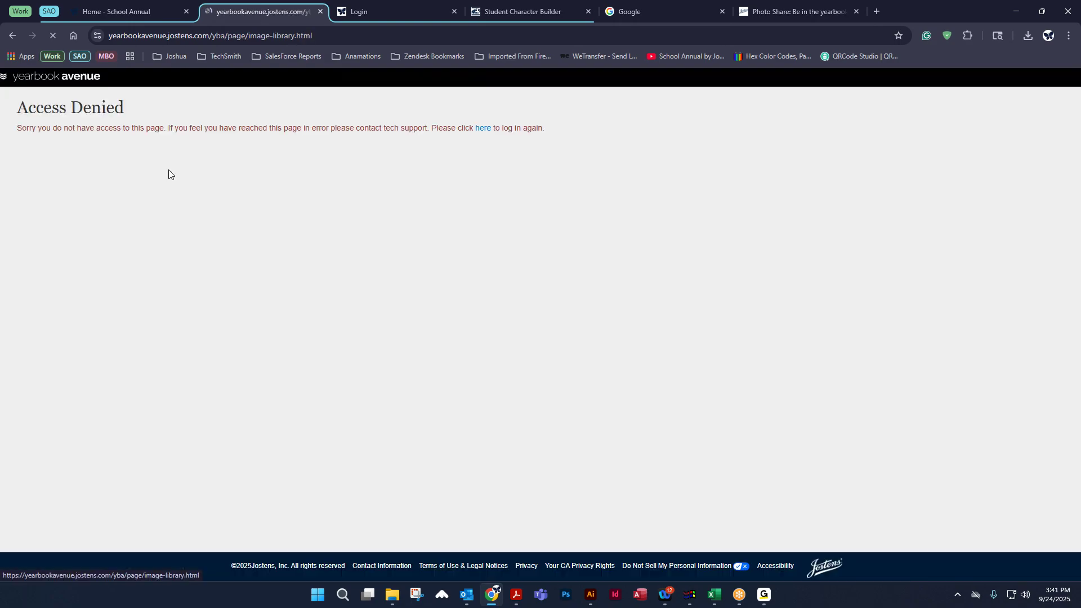
# - Close the Access Denied and Photo Share tabs and go to the schoolannual.com login
pyautogui.middleClick(259, 15)
pyautogui.middleClick(674, 7)
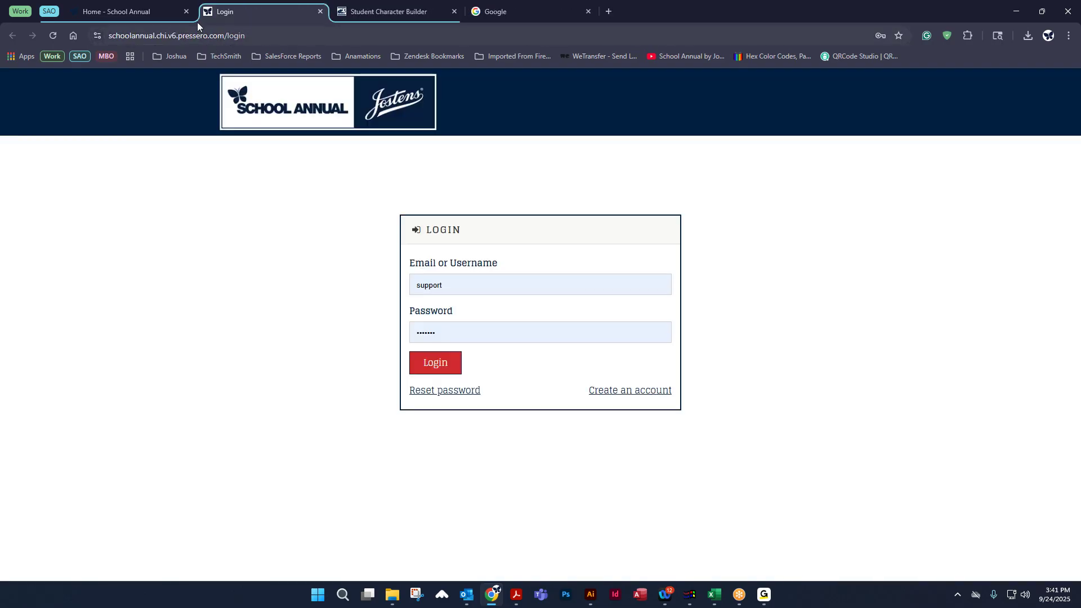
pyautogui.click(135, 11)
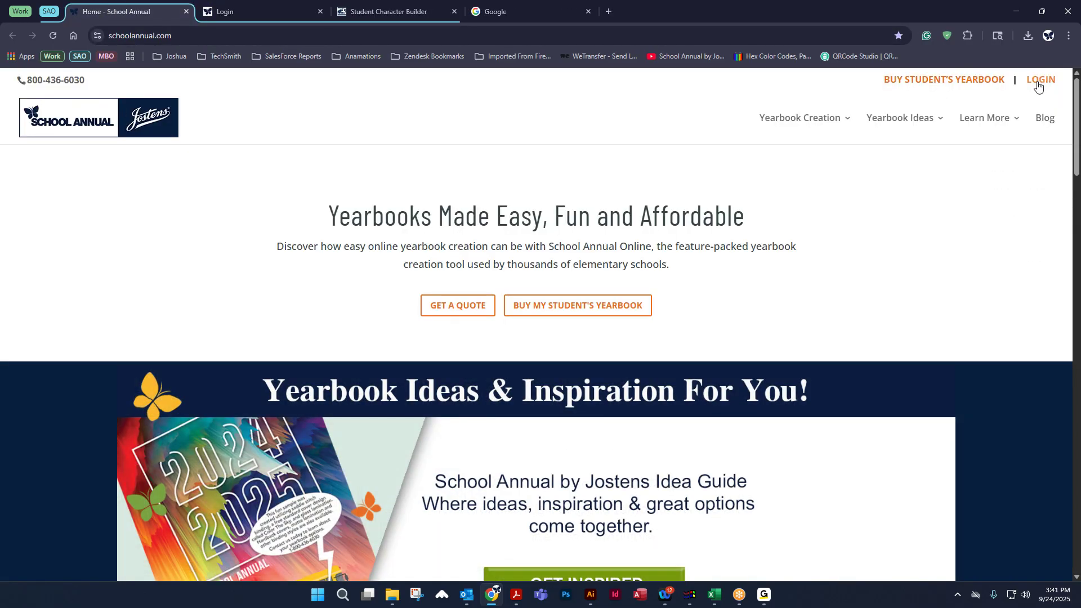
pyautogui.click(1040, 80)
# - Sign in with the yearbook job number, the adviser username and the password
pyautogui.write('700')
pyautogui.press('Tab')
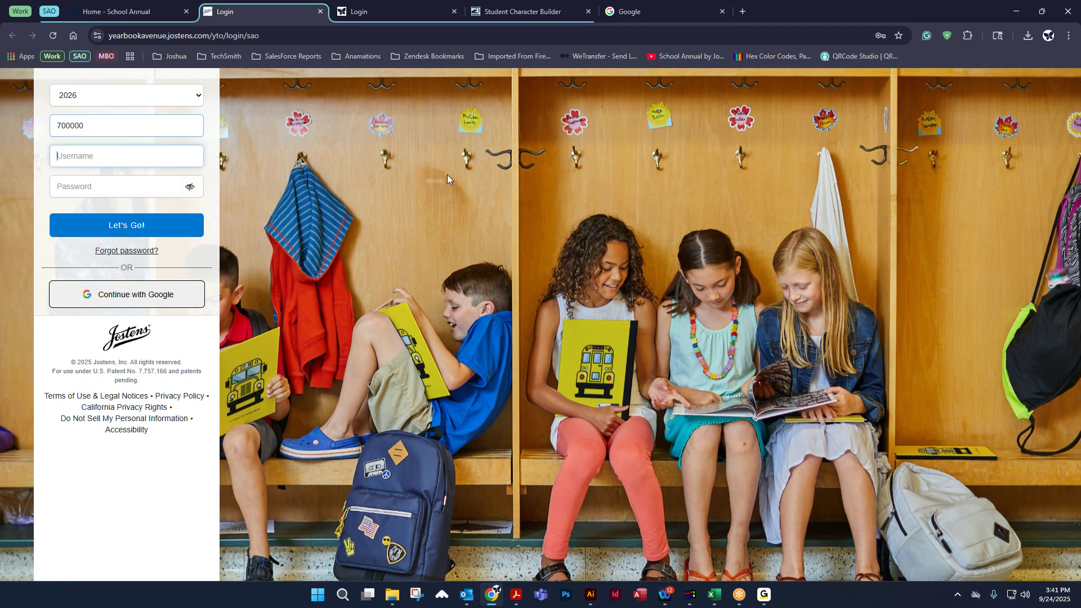
pyautogui.write('Adviser1')
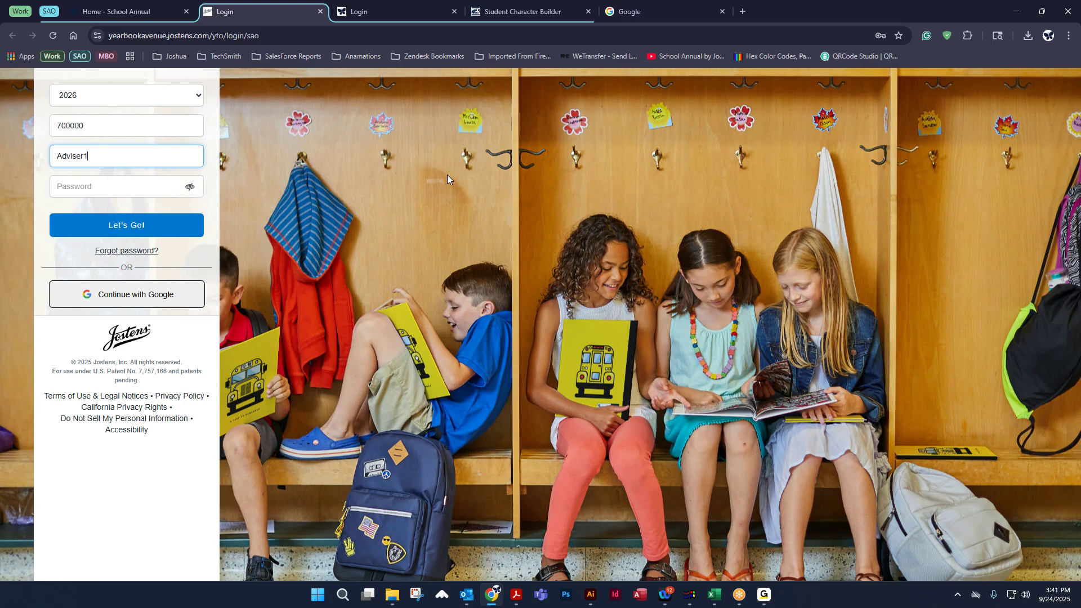
pyautogui.press('Tab')
pyautogui.write('••••••')
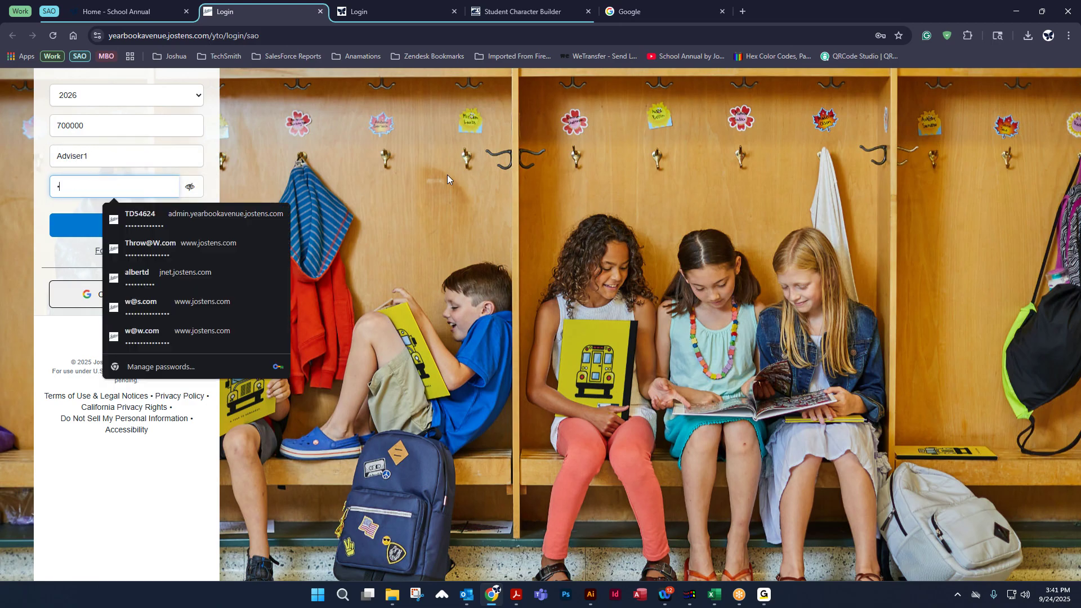
pyautogui.write('••••')
pyautogui.press('Return')
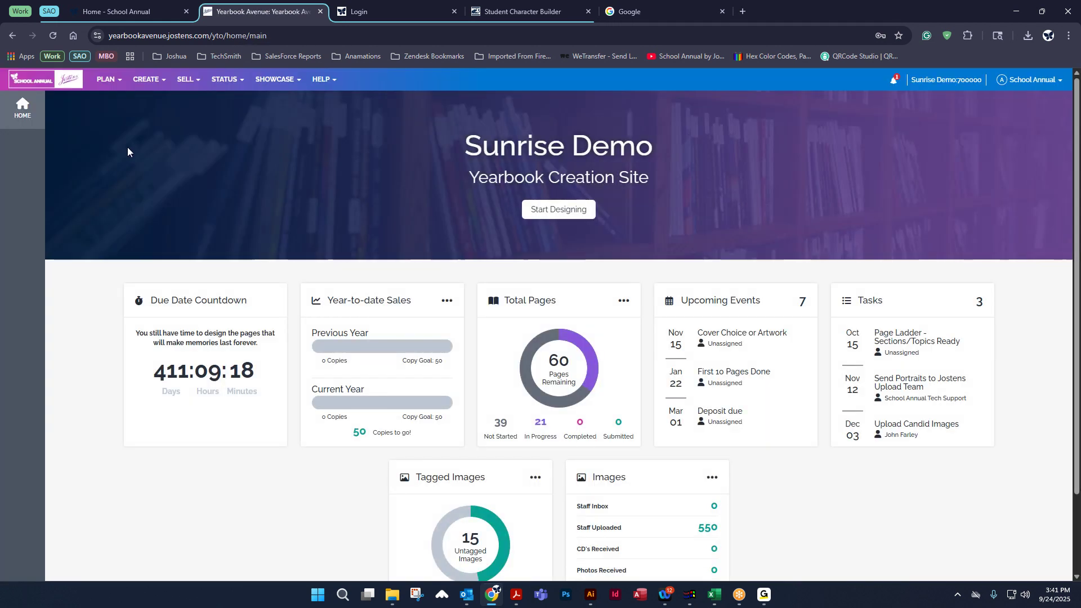
# - Open CREATE > Image Library and browse to Inbox > Photo Share > School Life to find the tiger photo
pyautogui.click(146, 82)
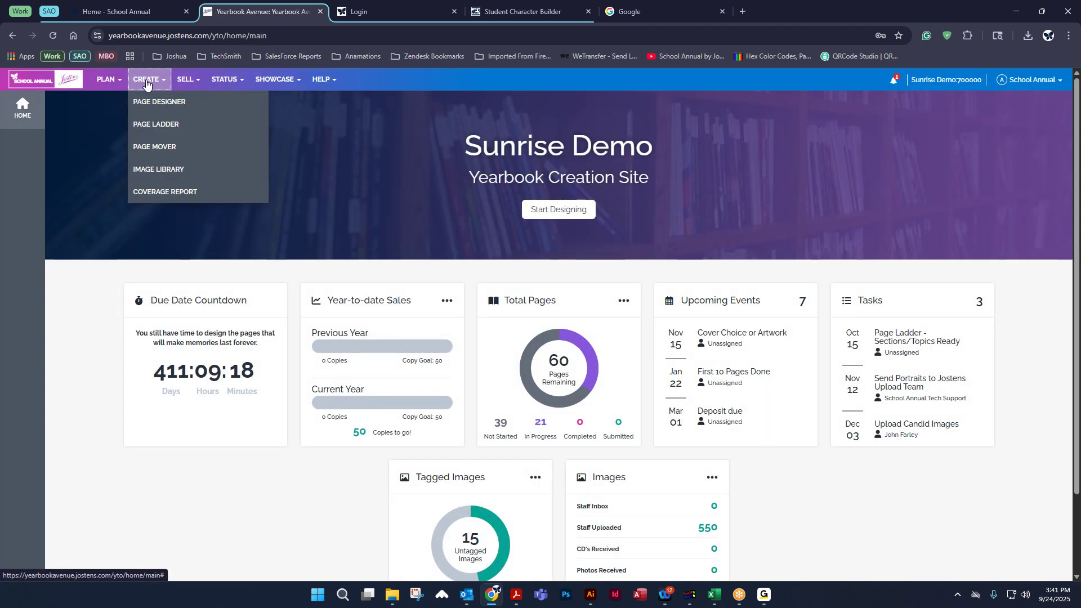
pyautogui.click(157, 171)
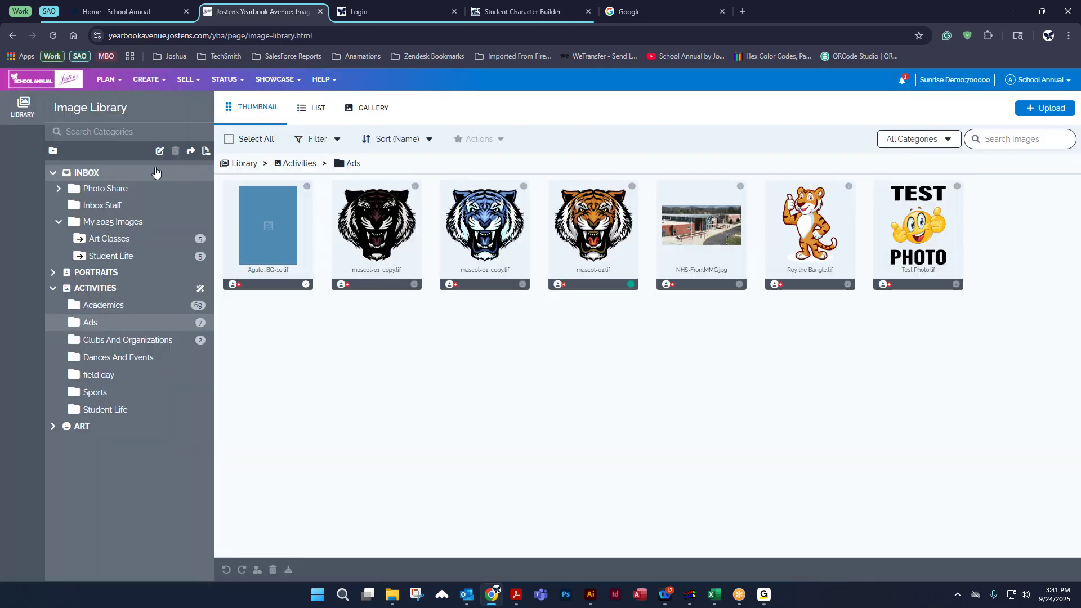
pyautogui.click(53, 288)
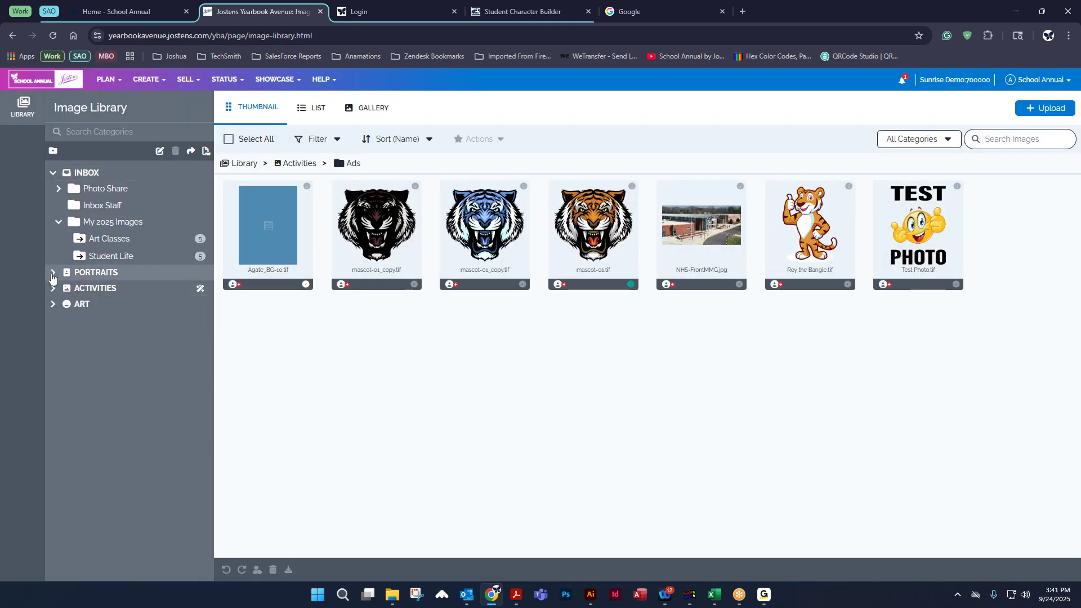
pyautogui.click(53, 174)
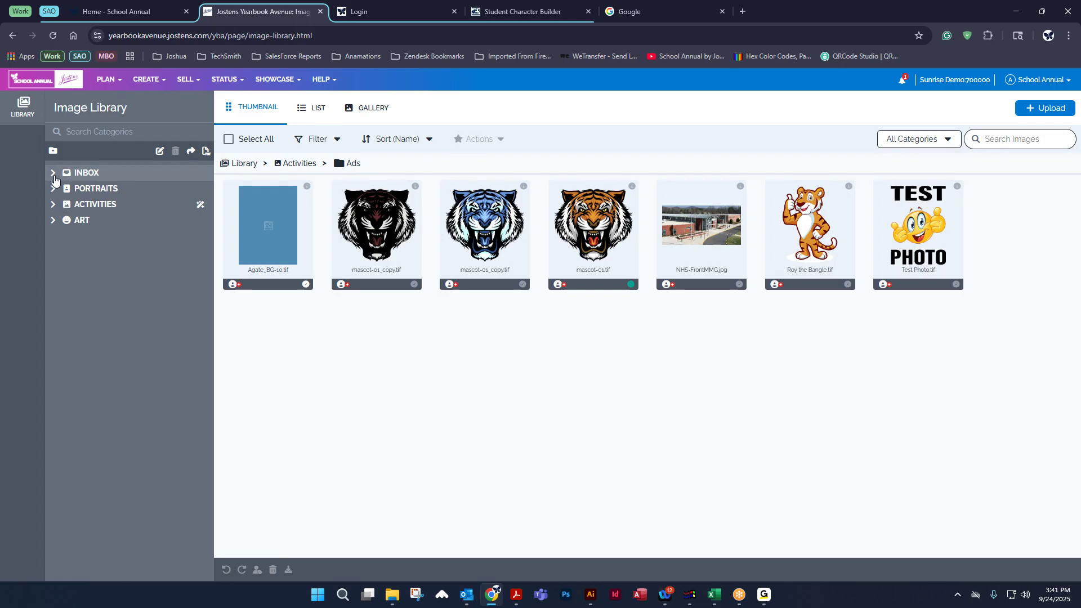
pyautogui.click(52, 174)
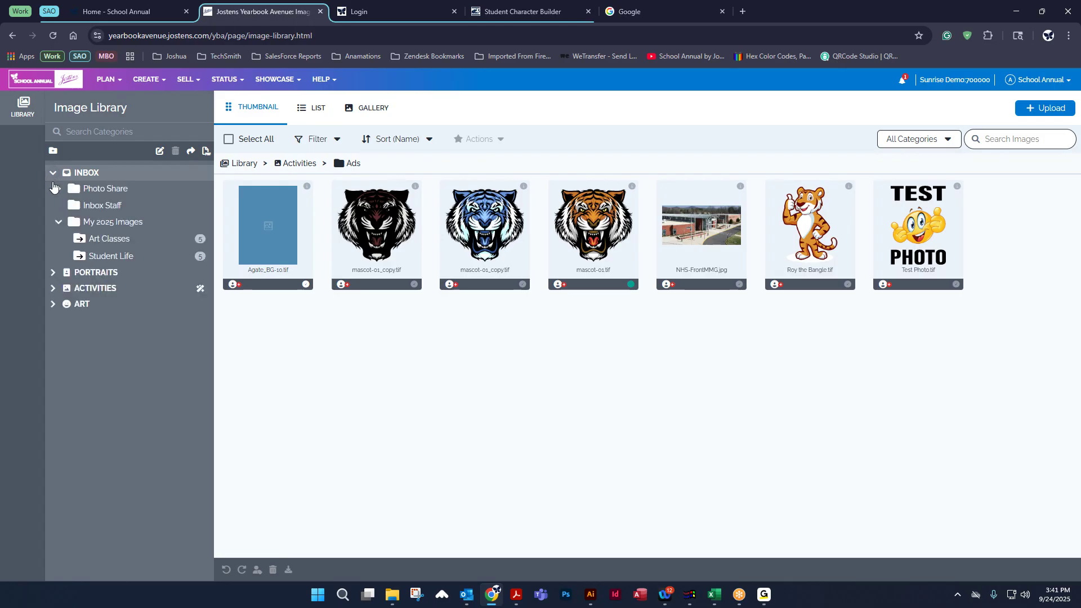
pyautogui.click(101, 192)
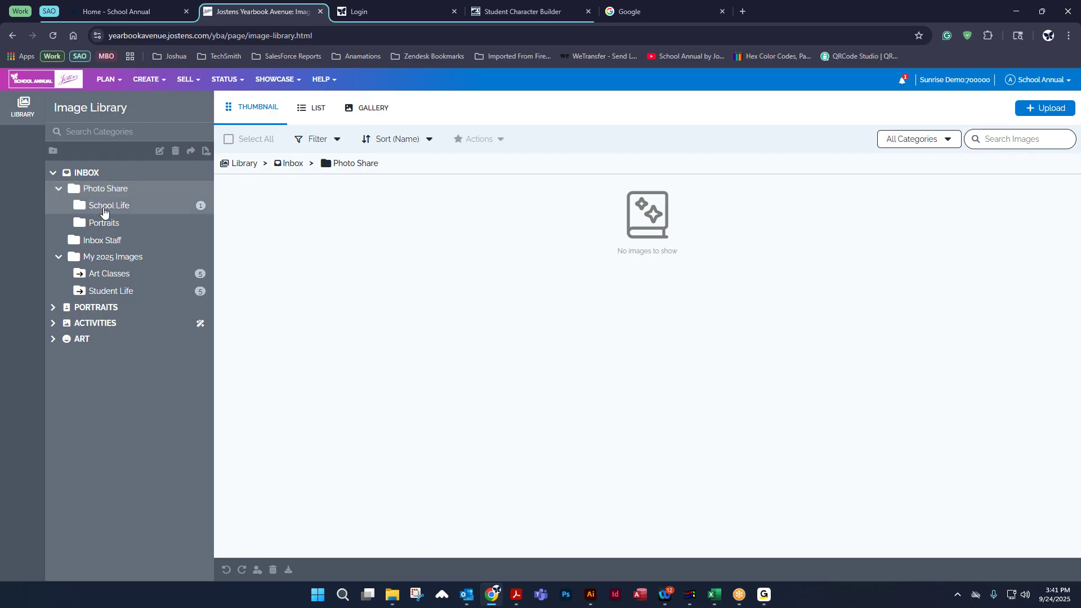
pyautogui.click(111, 206)
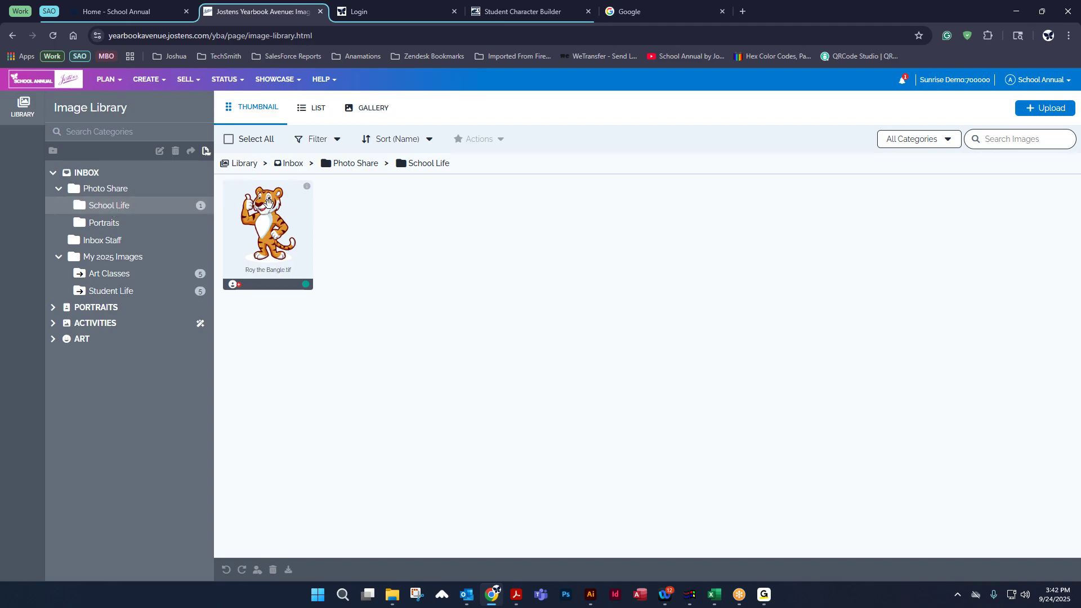
pyautogui.click(307, 187)
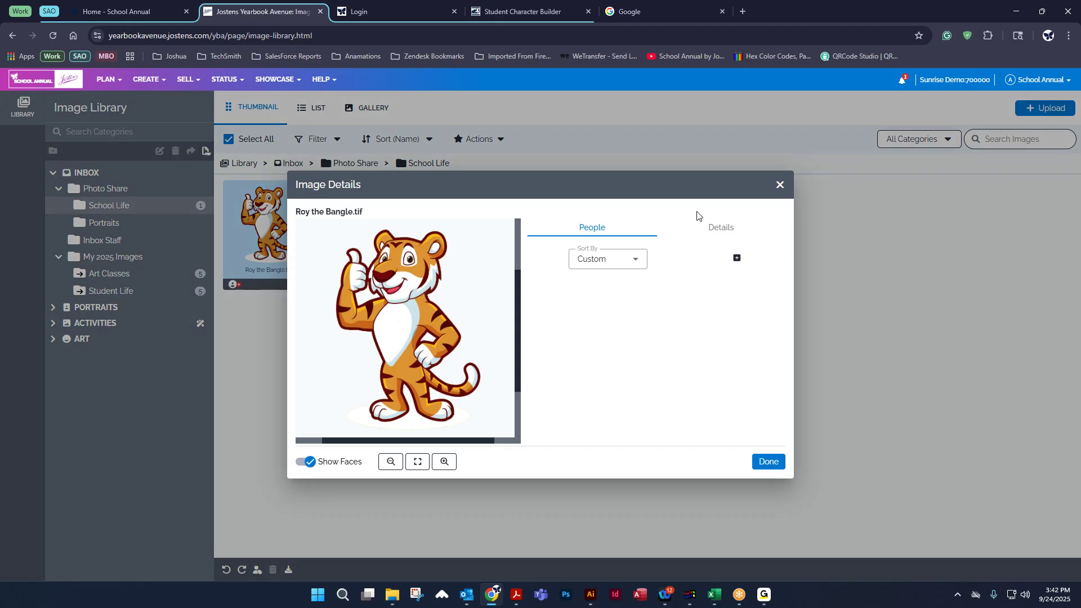
pyautogui.click(729, 227)
pyautogui.click(572, 378)
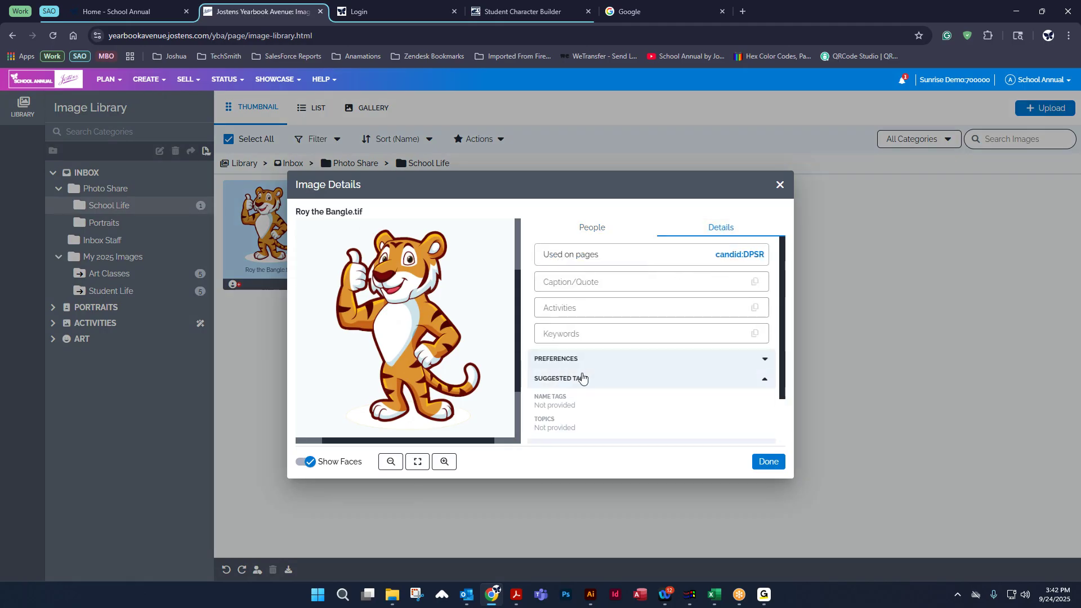
pyautogui.scroll(-1, 612, 374)
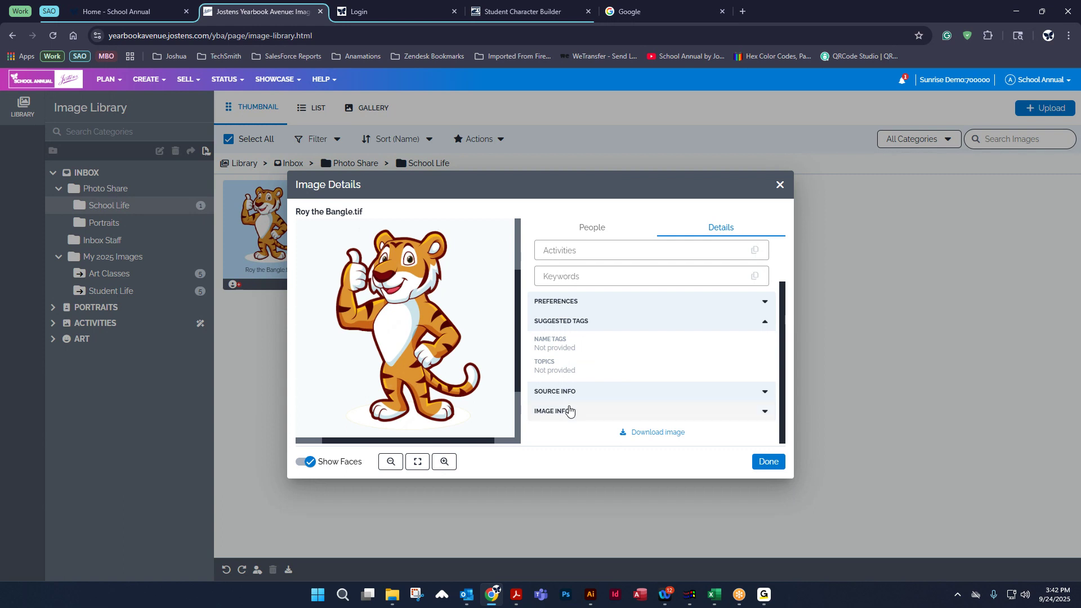
pyautogui.click(568, 415)
pyautogui.scroll(-1, 605, 385)
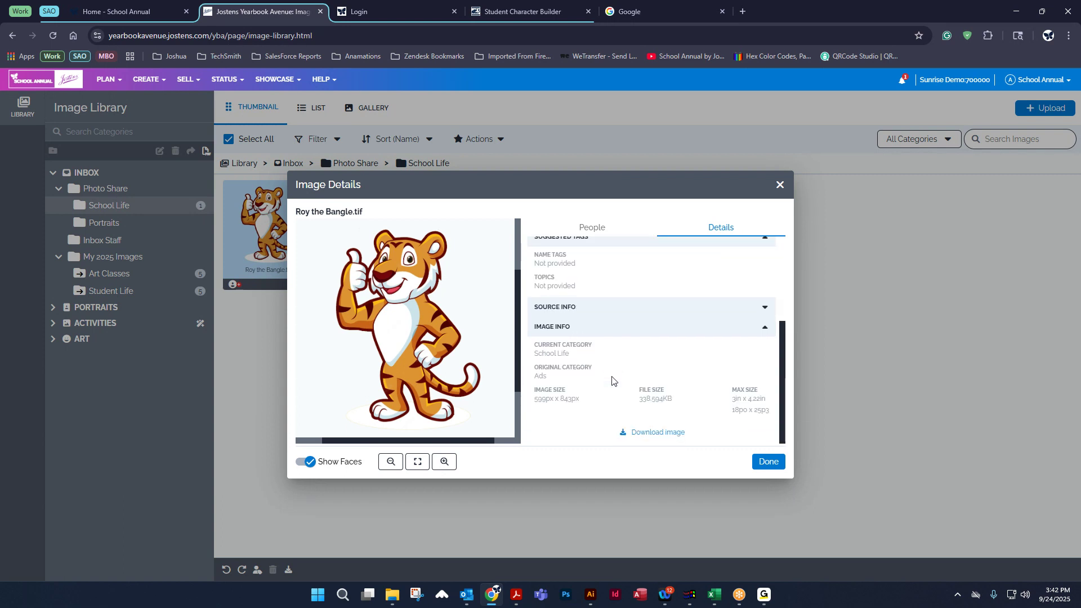
pyautogui.click(553, 331)
pyautogui.click(565, 390)
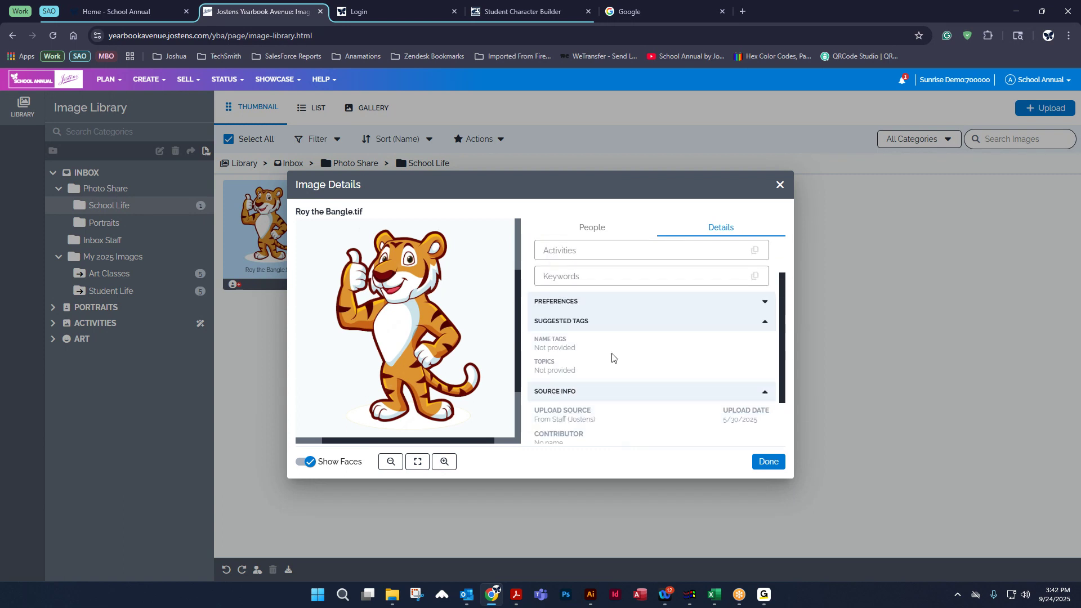
pyautogui.scroll(-1, 613, 359)
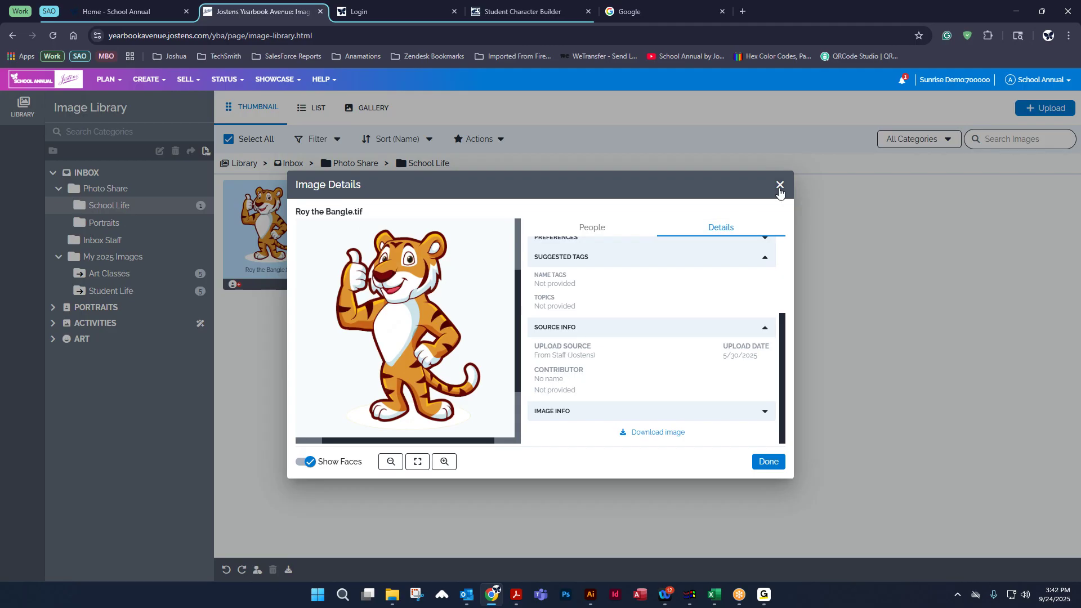
pyautogui.click(779, 188)
pyautogui.rightClick(779, 188)
pyautogui.click(472, 273)
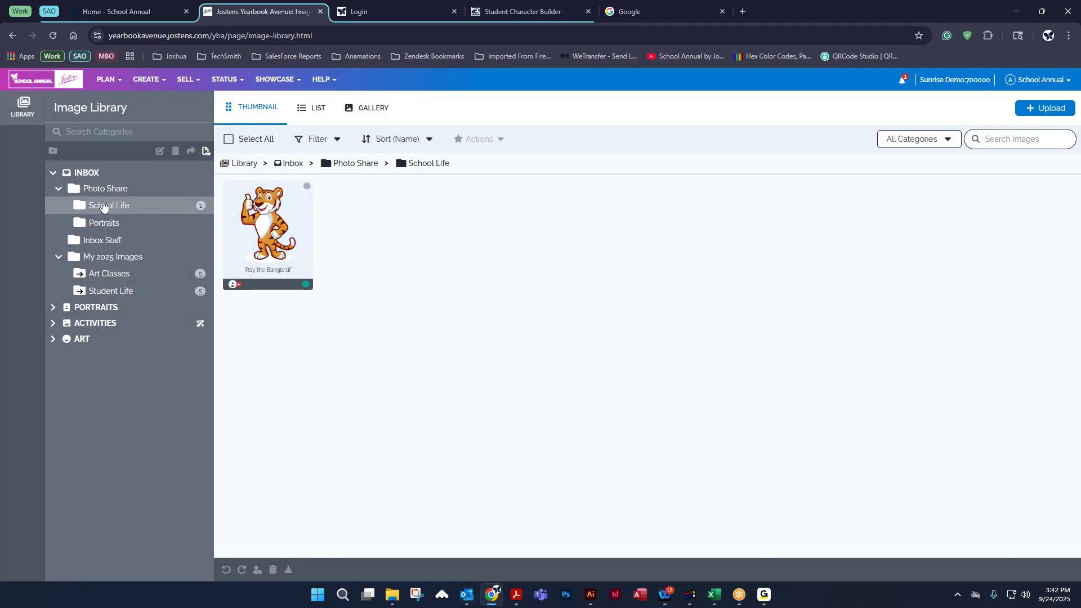
# - Collapse the Photo Share and Inbox folders and go back to the Sunrise Demo home dashboard
pyautogui.click(59, 188)
pyautogui.click(53, 173)
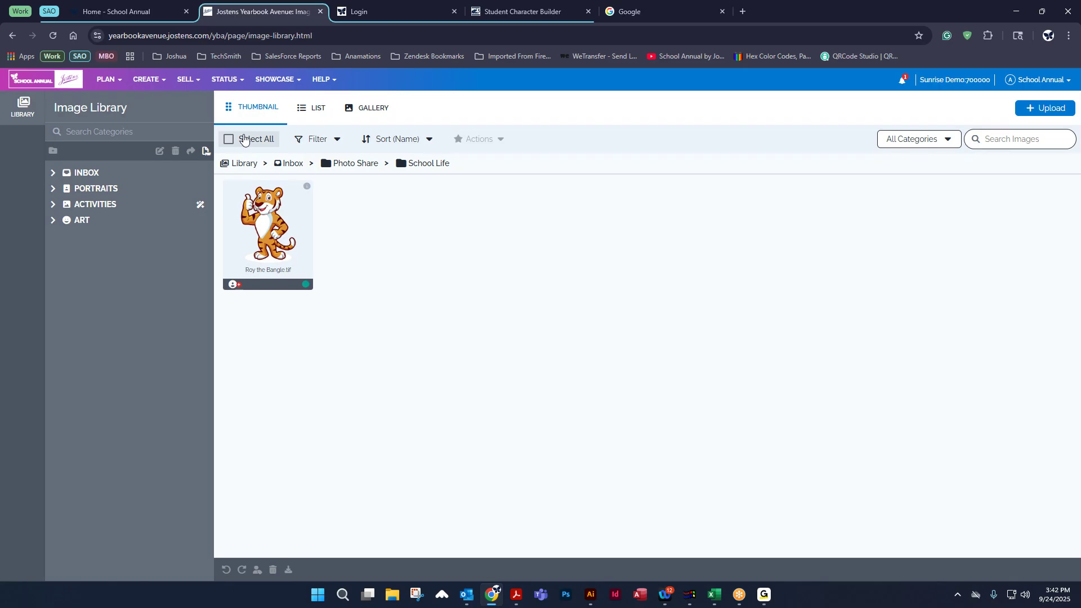
pyautogui.click(31, 92)
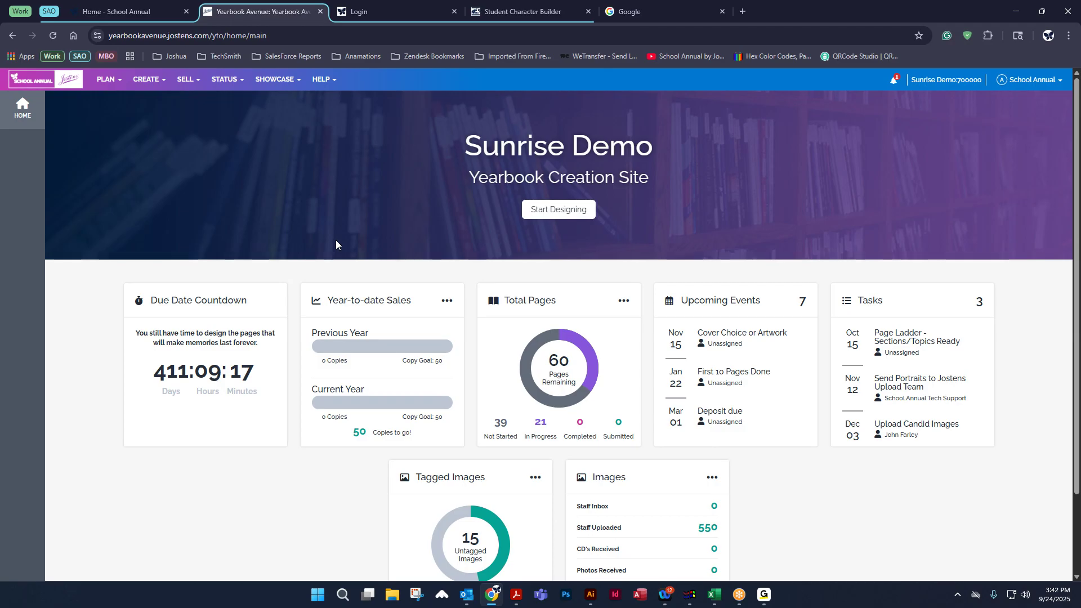
pyautogui.moveTo(147, 79)
pyautogui.click(159, 170)
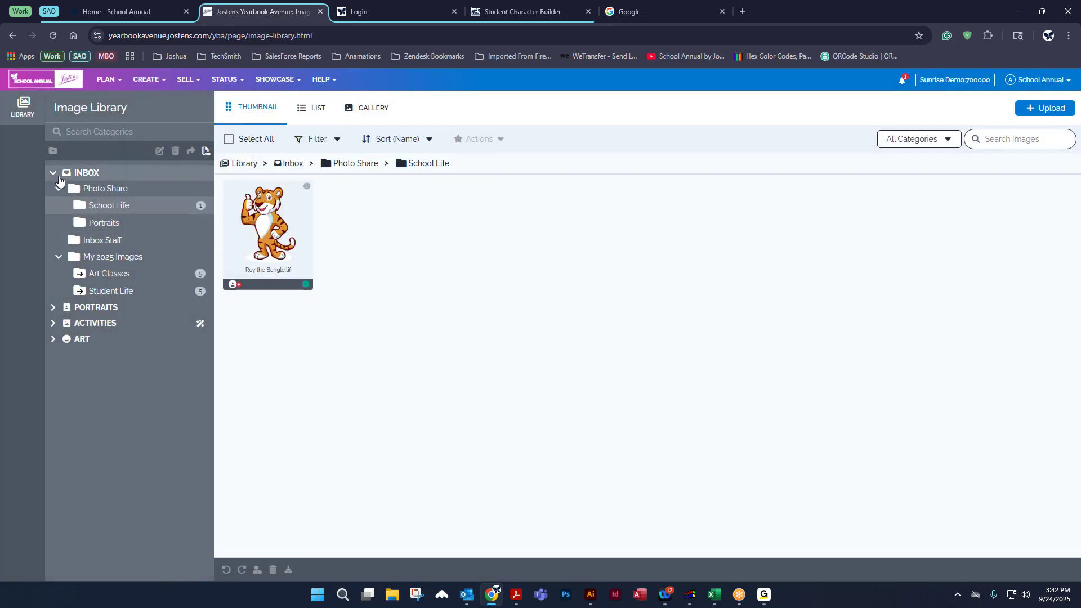
pyautogui.click(57, 190)
pyautogui.click(53, 173)
pyautogui.click(52, 205)
pyautogui.click(53, 189)
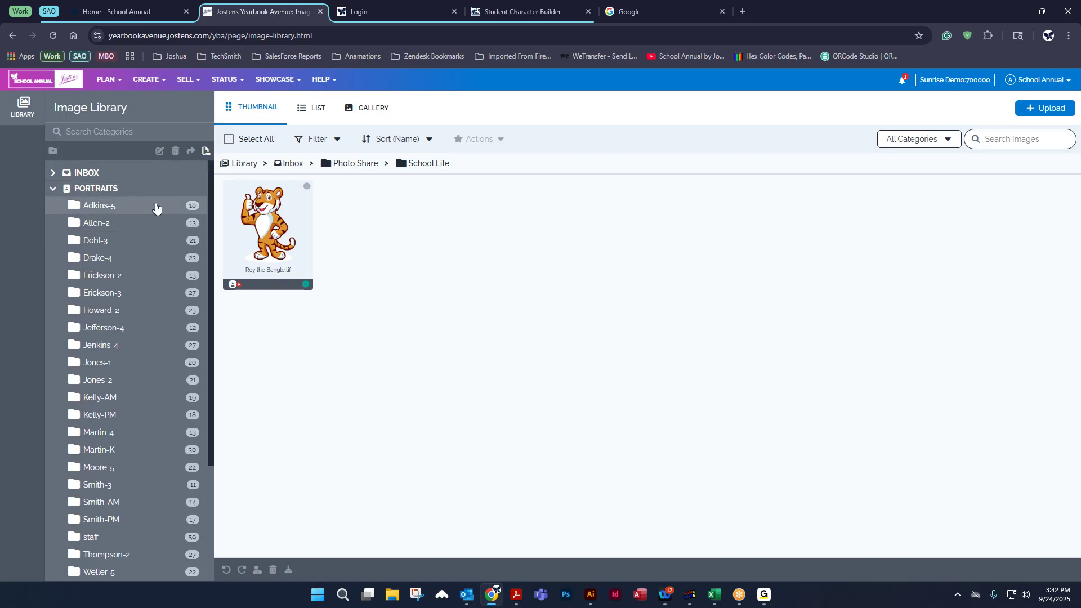
pyautogui.click(156, 206)
pyautogui.click(135, 224)
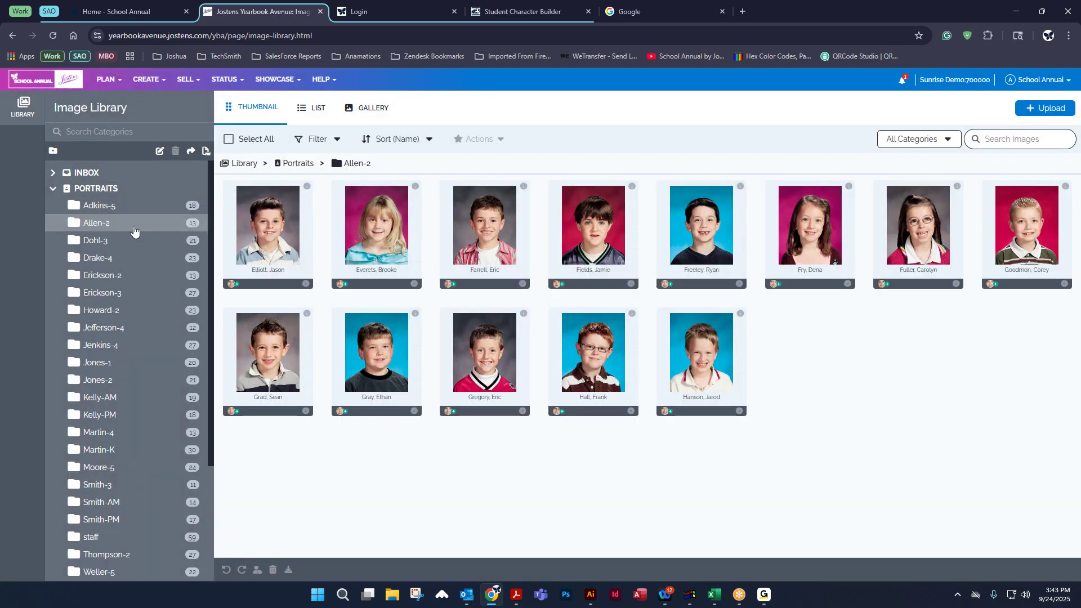
pyautogui.click(134, 242)
pyautogui.click(135, 279)
pyautogui.click(136, 330)
pyautogui.click(138, 383)
pyautogui.click(131, 479)
pyautogui.scroll(-2, 133, 506)
pyautogui.click(133, 526)
pyautogui.scroll(-1, 135, 518)
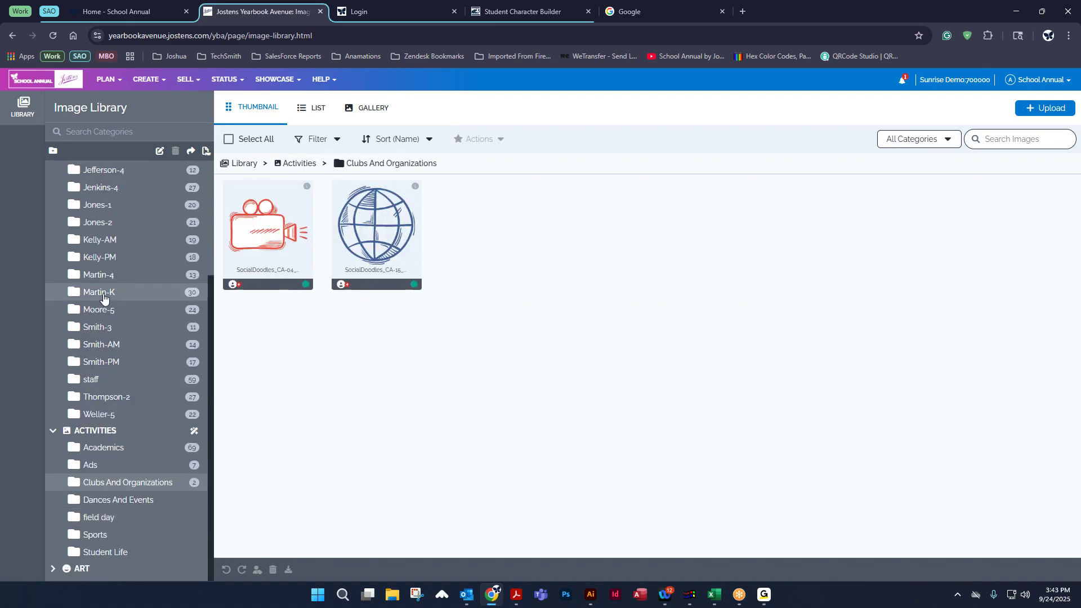
pyautogui.scroll(3, 118, 365)
pyautogui.scroll(-3, 85, 397)
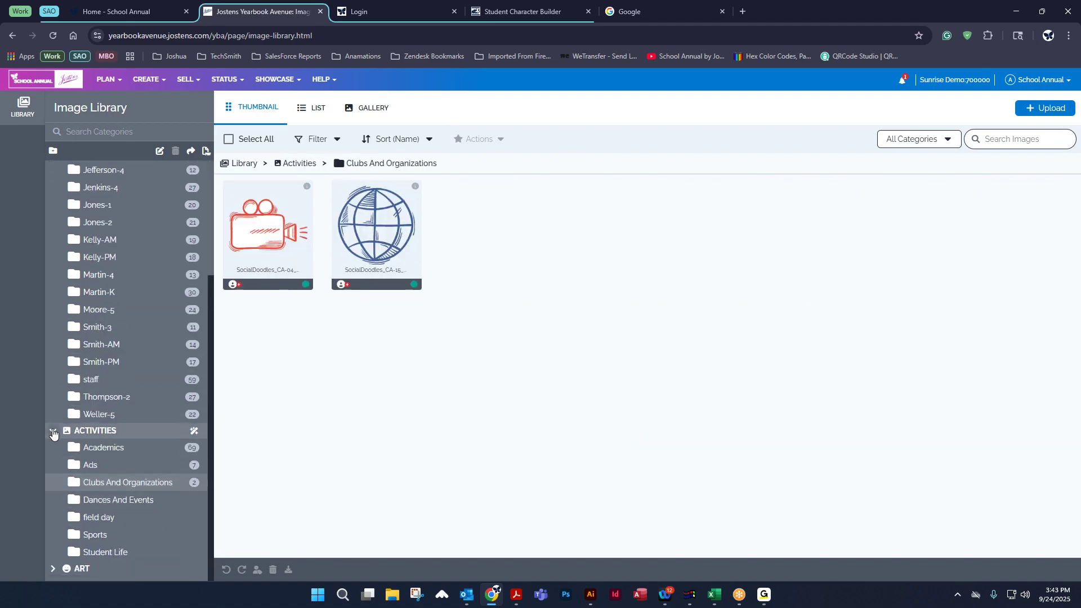
pyautogui.scroll(3, 66, 441)
pyautogui.click(54, 189)
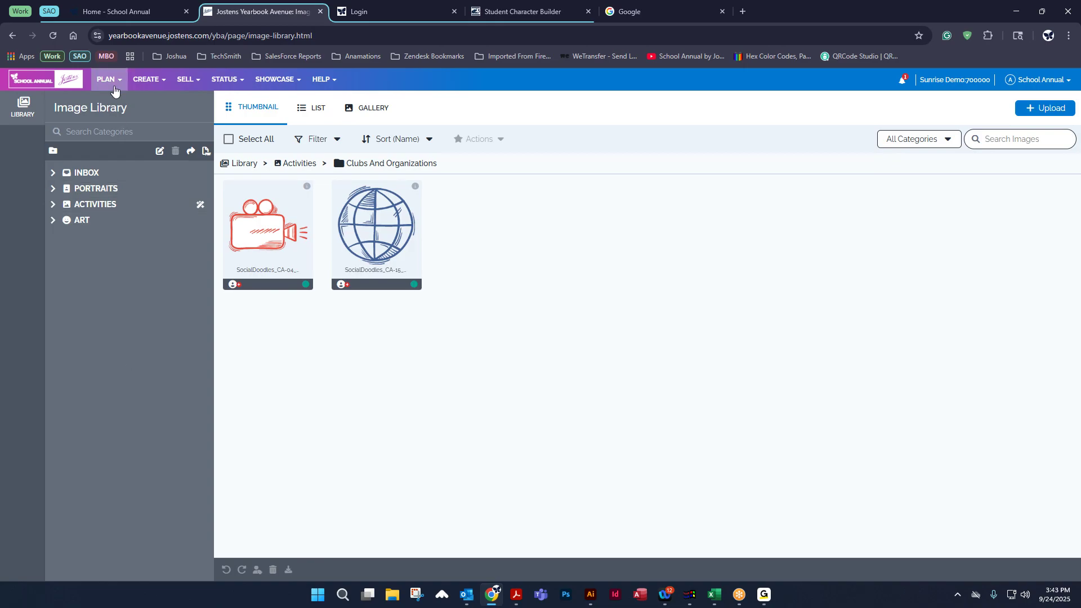
pyautogui.click(53, 83)
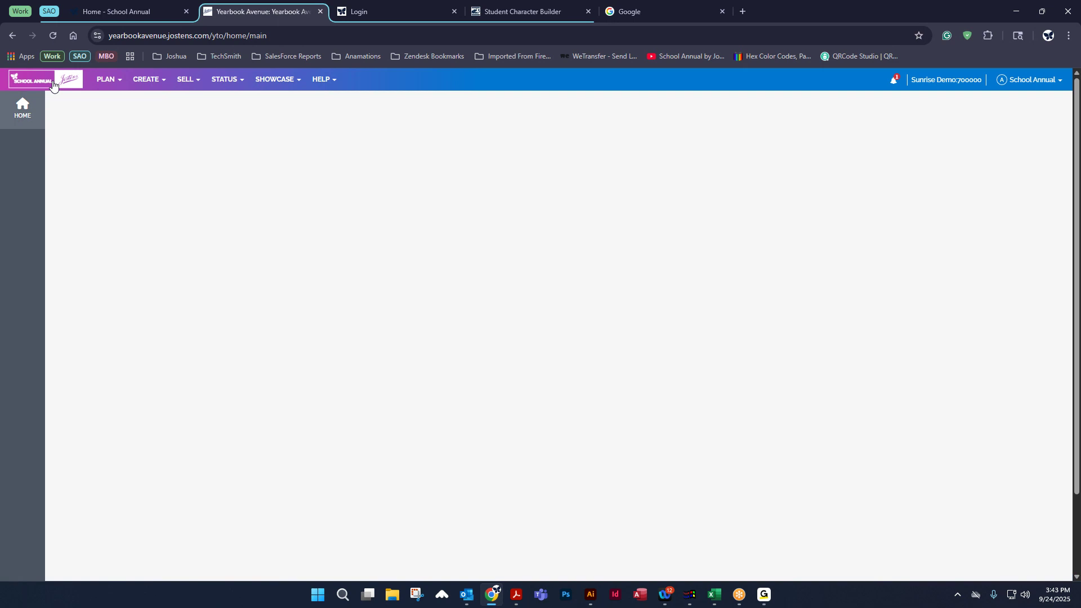